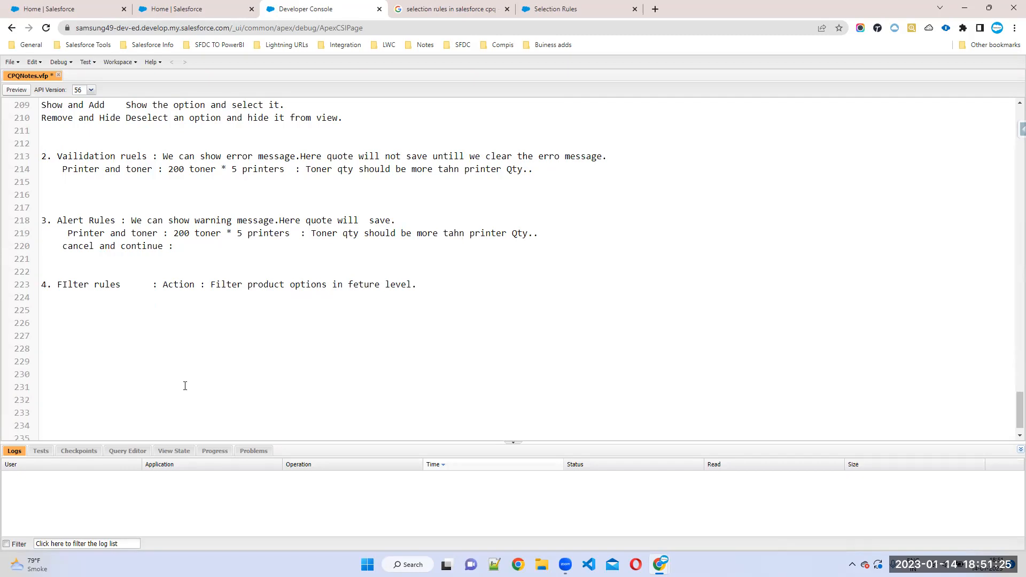
Add the heading "Product rules and Its objects:" below the filter rules note, followed by several blank lines.
text(roduct rules and Its)
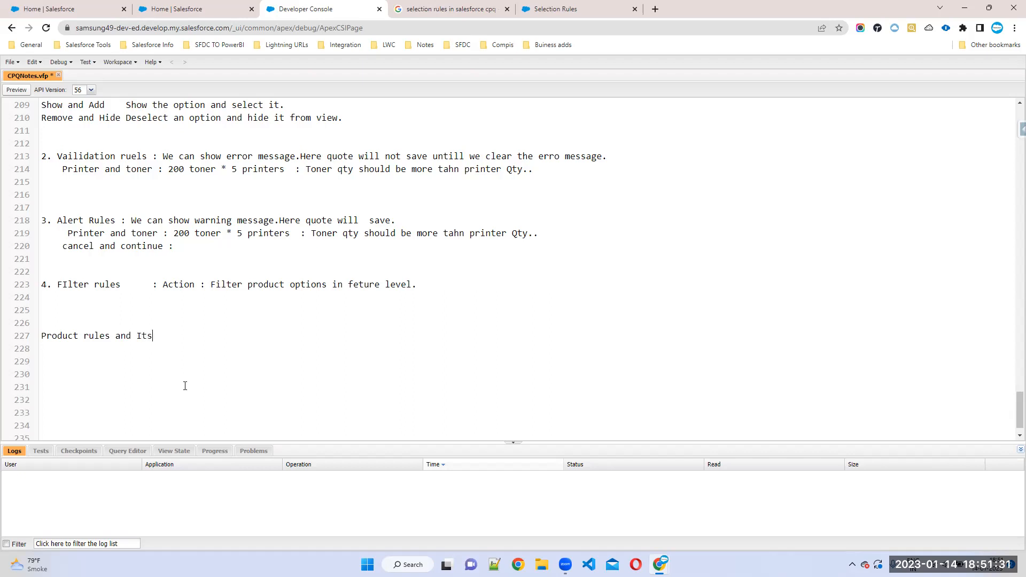
text( objects:)
key(Return)
key(Tab)
key(Return)
key(Return)
key(Return)
key(Return)
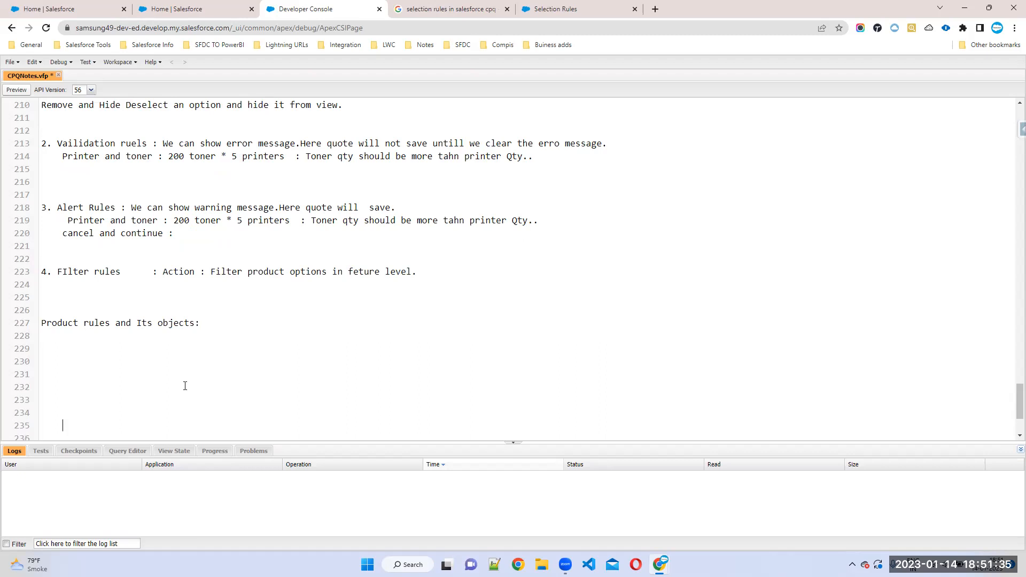
scroll(179, 381, down, 3)
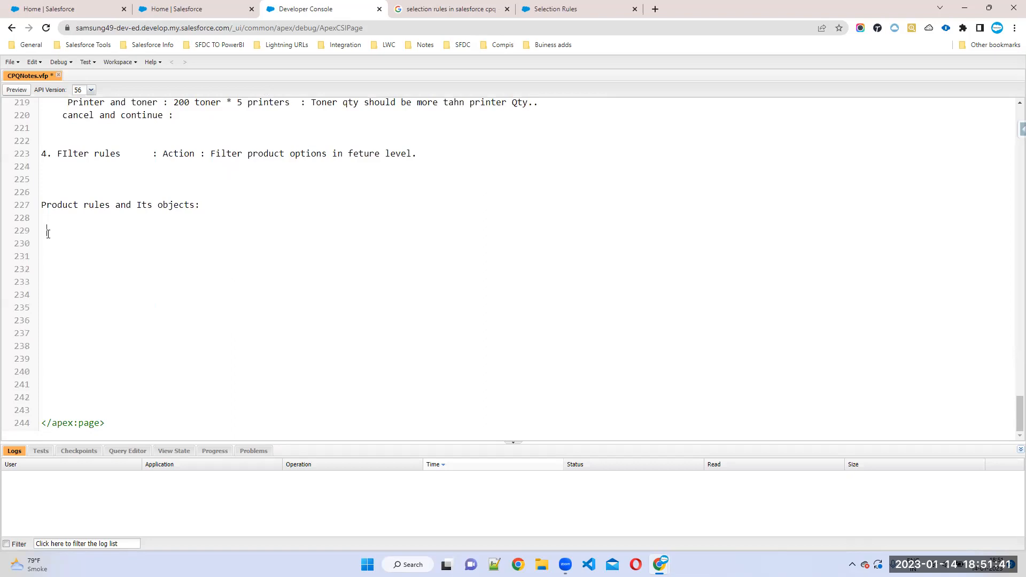
Add the lines "Product rule:" and "Error COndition:" under the product rules heading.
text(Product rule:)
key(Return)
key(Tab)
key(BackSpace)
text(Erro)
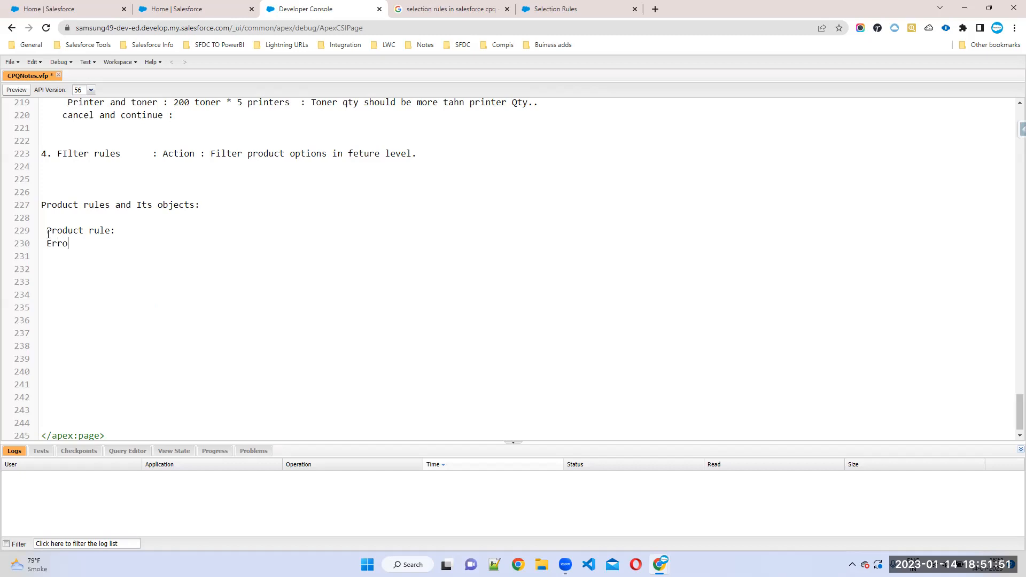
text(r COndition:)
key(Return)
key(Tab)
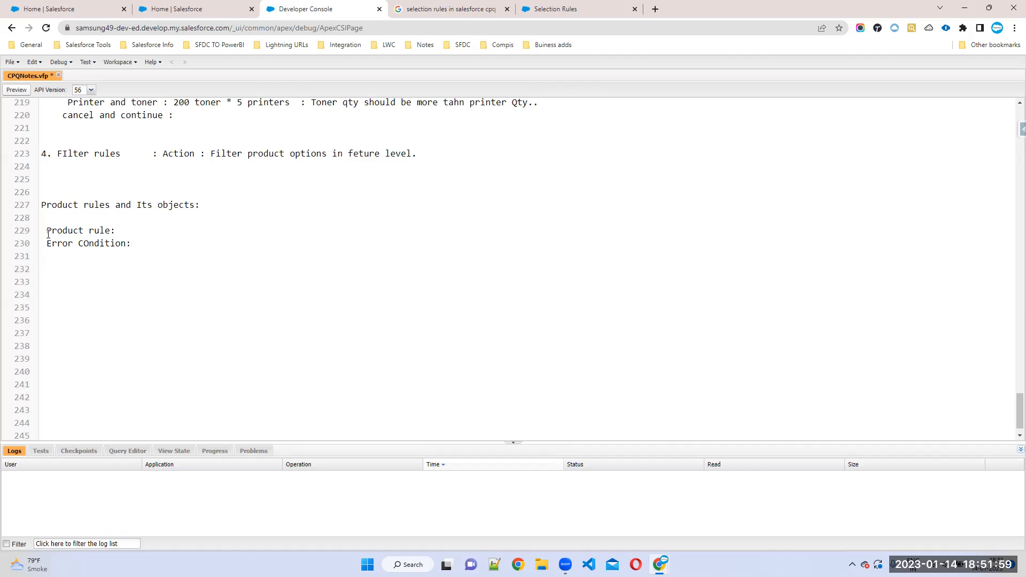
Extend the object list with the lines "Product rule Action:", "Produtc configuration rule:" and "LookUp Queries:".
text(Action)
click(48, 255)
text(Product rule)
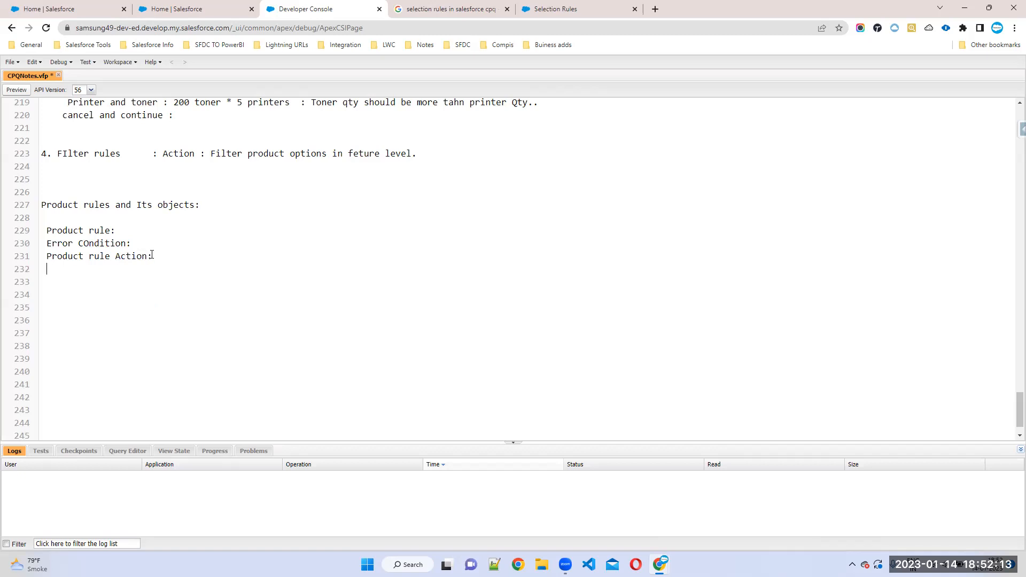
key(Return)
text(Produtc configuration rule:  )
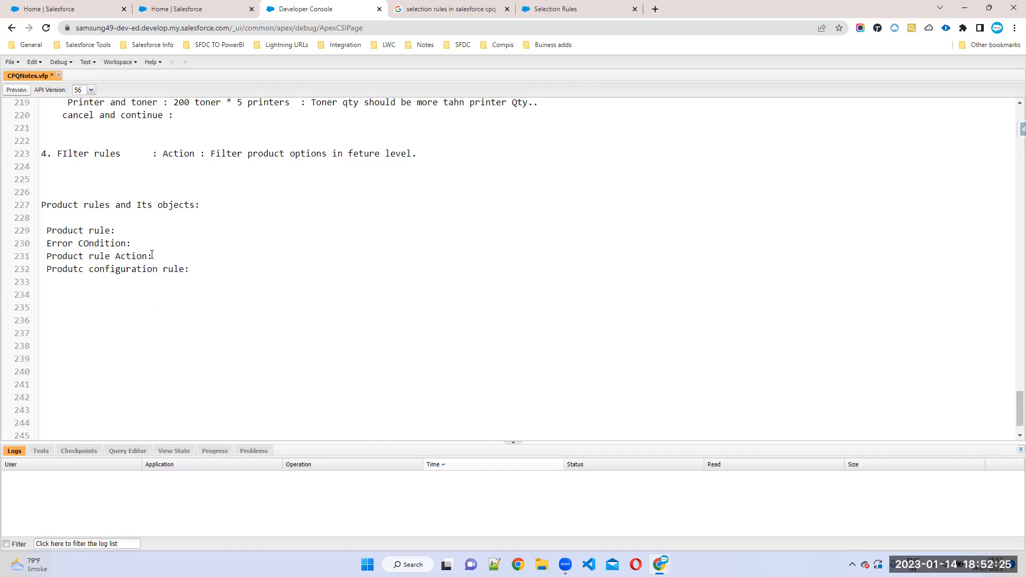
text(LookUp Queries:)
drag(41, 229, 201, 291)
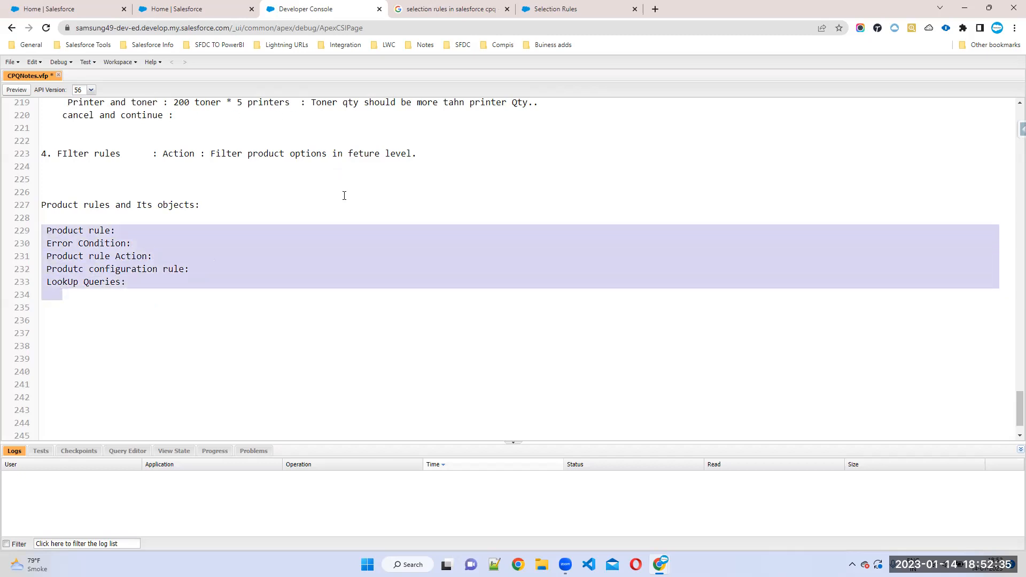
click(212, 238)
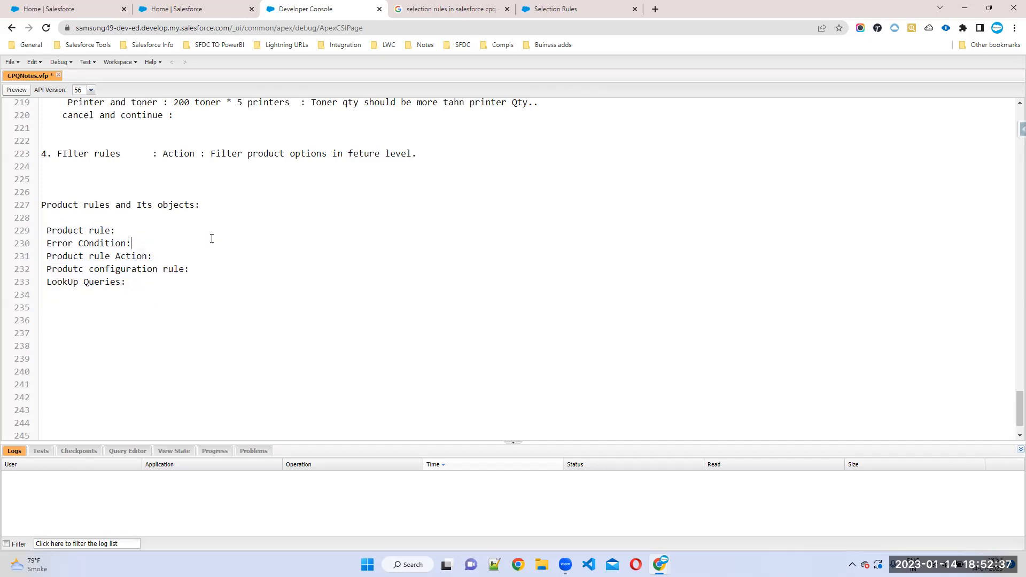
Append "Type," to the Product rule line in the notes.
click(129, 235)
text(Type)
text(,)
key(shift+Home)
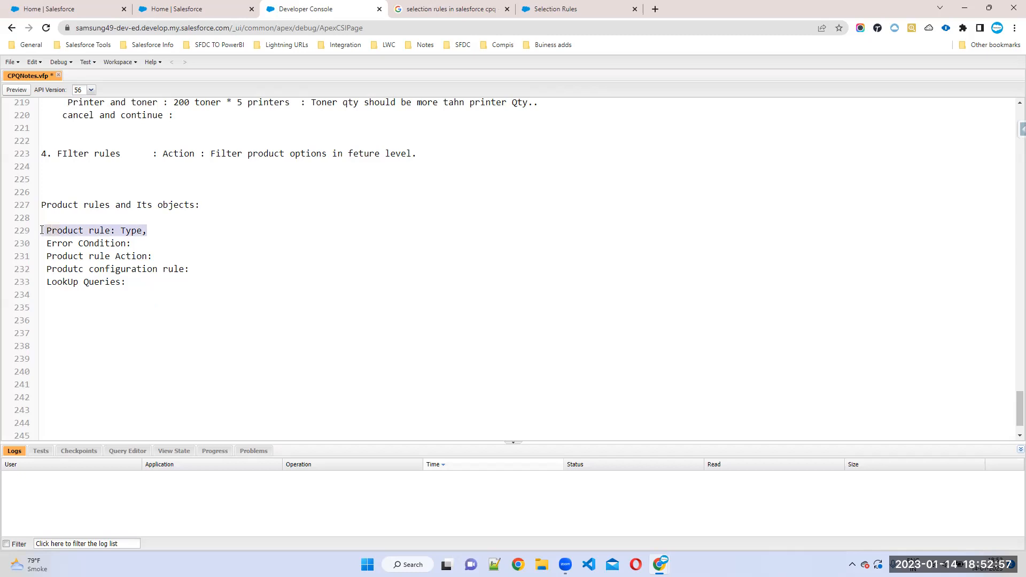
Switch to Salesforce CPQ, find Product Rules with the search "product" and start a new product rule.
click(203, 11)
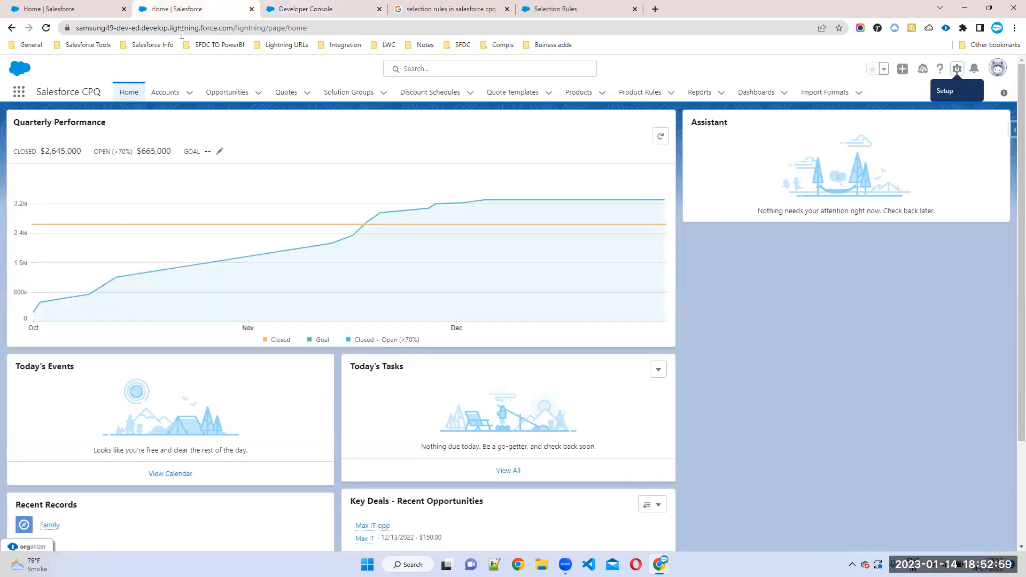
click(20, 92)
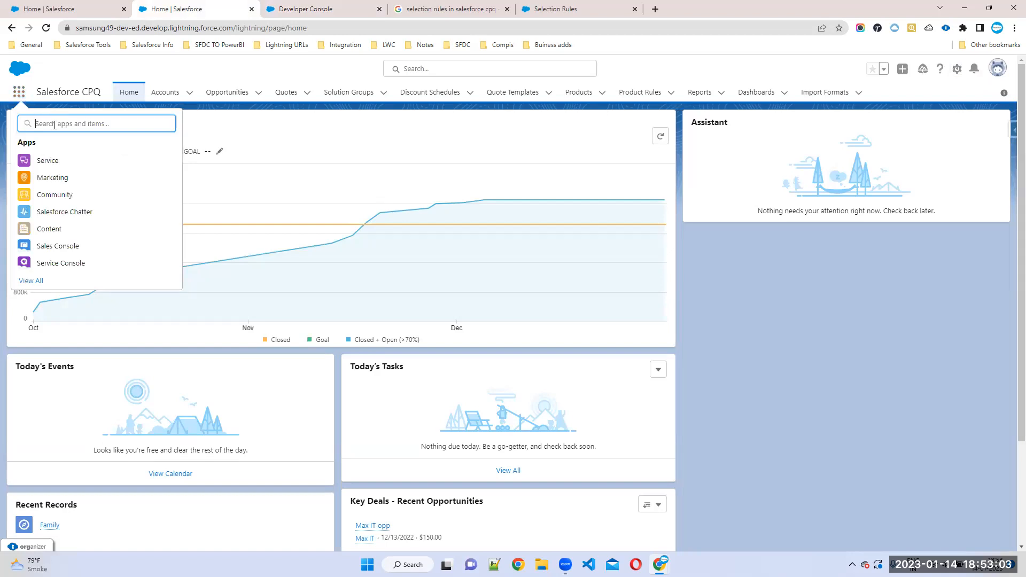
text(product)
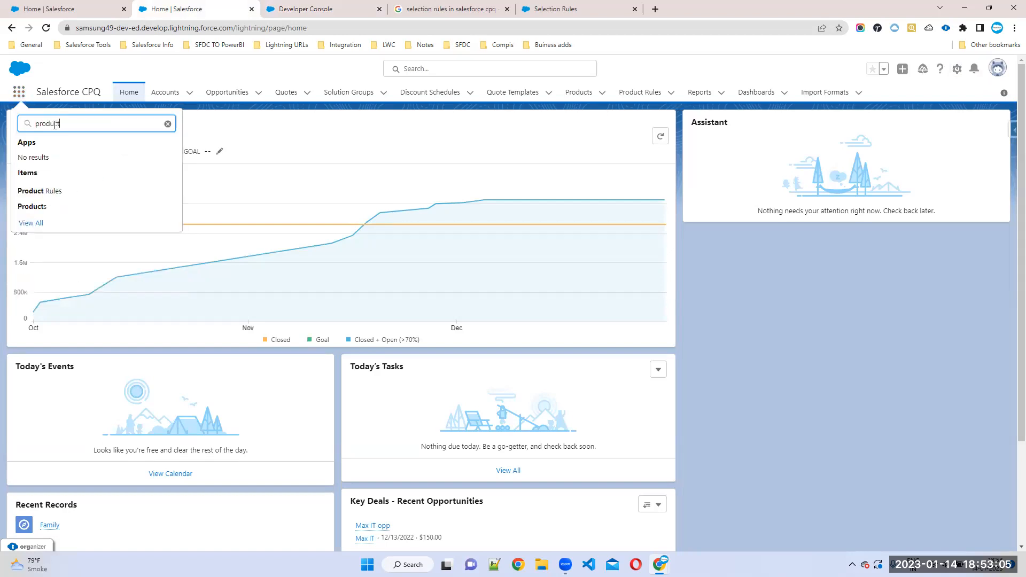
click(52, 192)
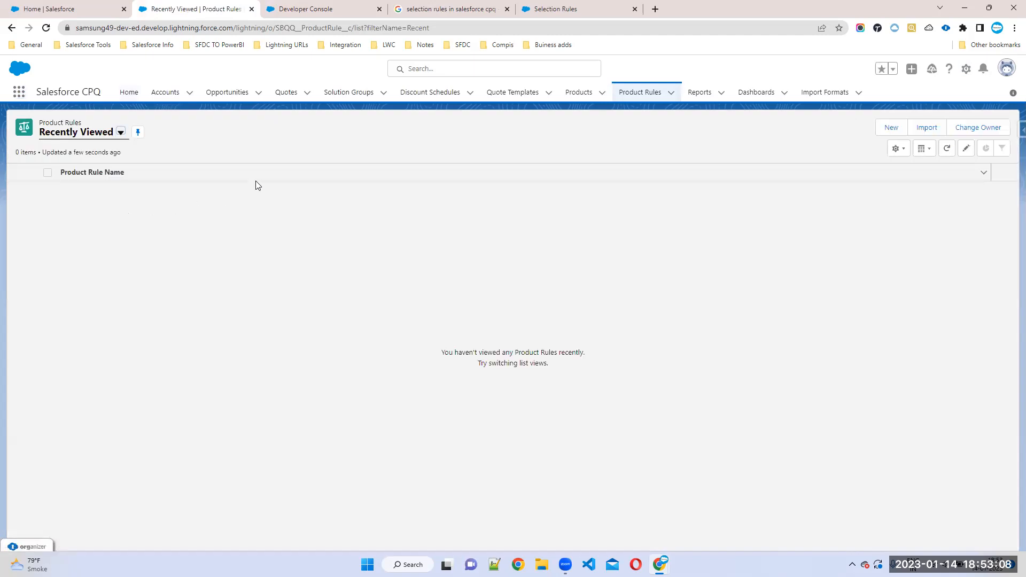
click(885, 131)
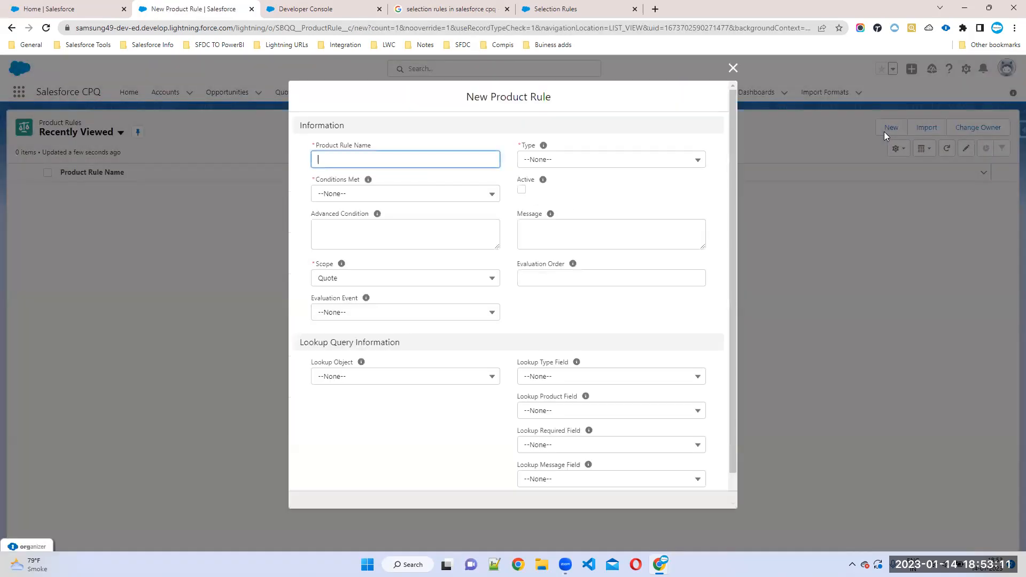
Examine the Product Rule Name field and the available options for Type and Conditions Met.
drag(318, 149, 398, 149)
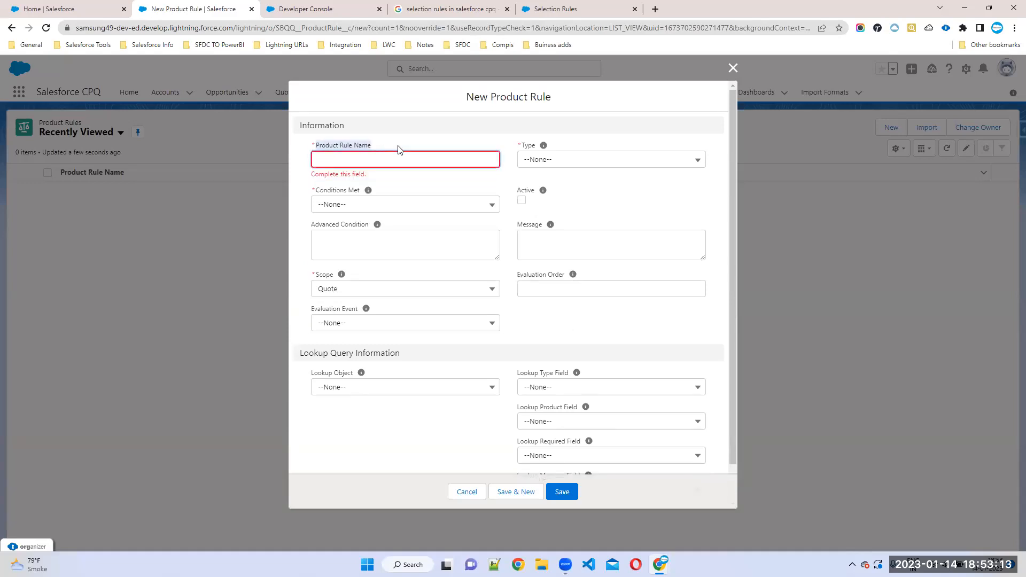
click(545, 161)
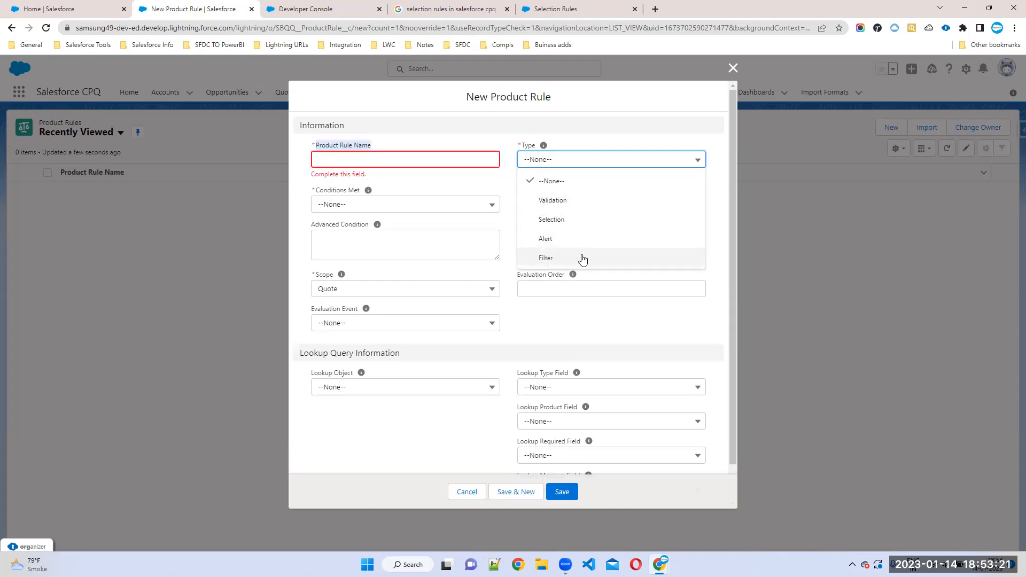
click(361, 213)
click(353, 206)
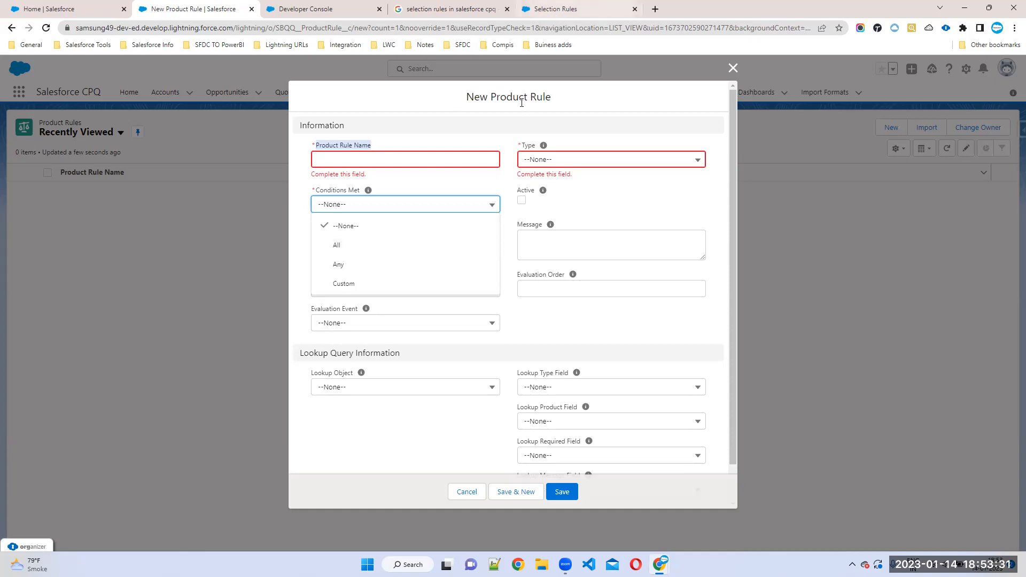
Back in the Developer Console notes, append "All" to the Product rule line and "1 And 2 And 3" to the Error COndition line.
click(556, 9)
click(420, 5)
click(306, 9)
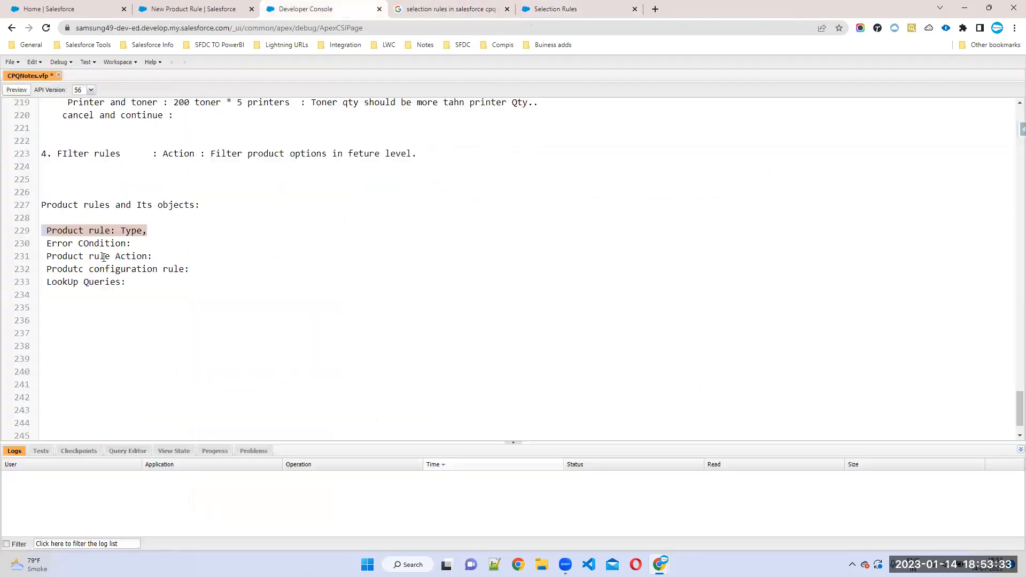
click(167, 246)
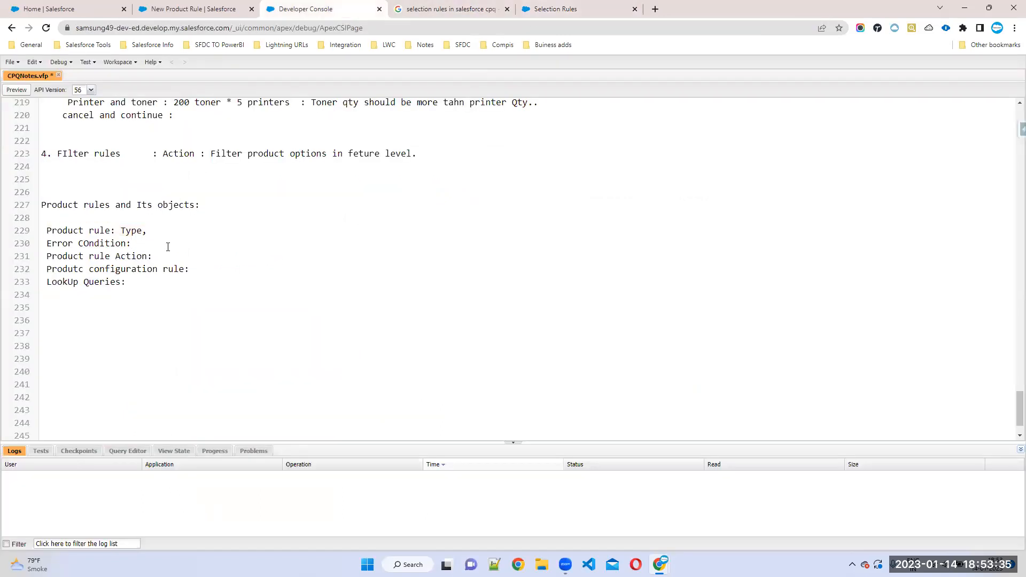
text(1 2 3)
drag(145, 244, 174, 244)
click(159, 233)
text(All)
click(158, 244)
text(And)
click(190, 244)
text(And 3)
key(BackSpace)
key(BackSpace)
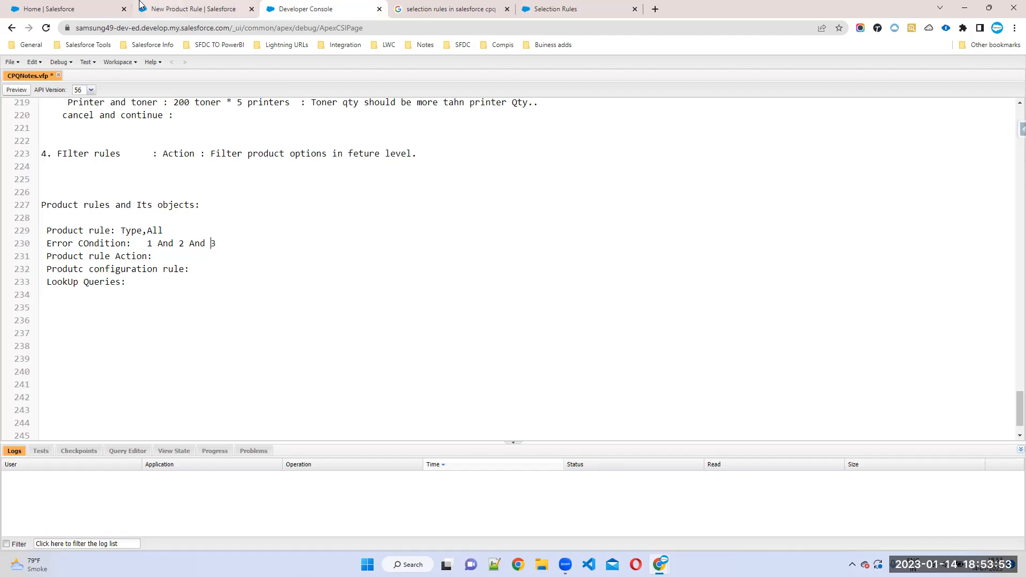
Return to the new product rule form and try All and Any for Conditions Met.
click(75, 9)
click(176, 9)
click(331, 206)
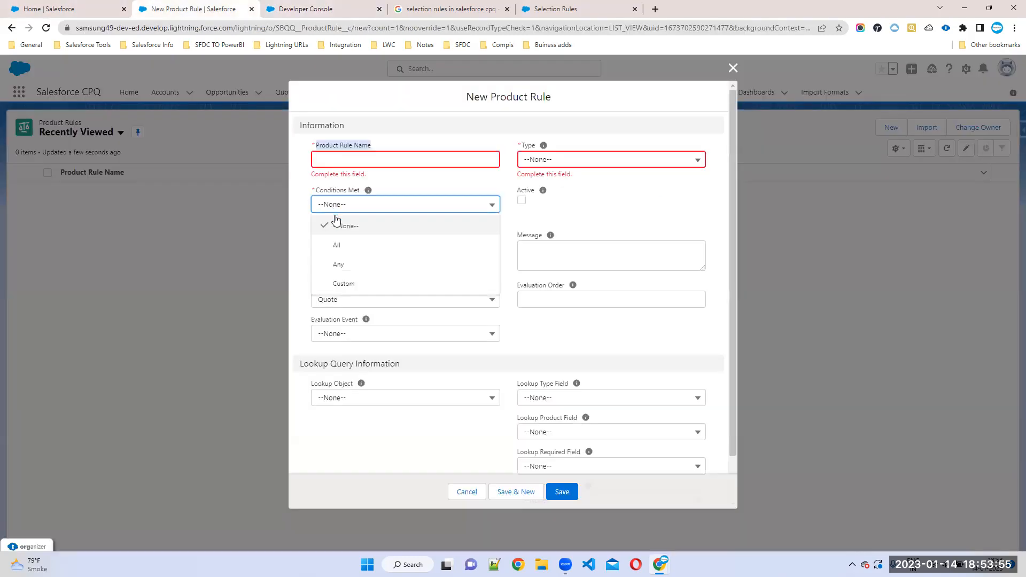
click(337, 245)
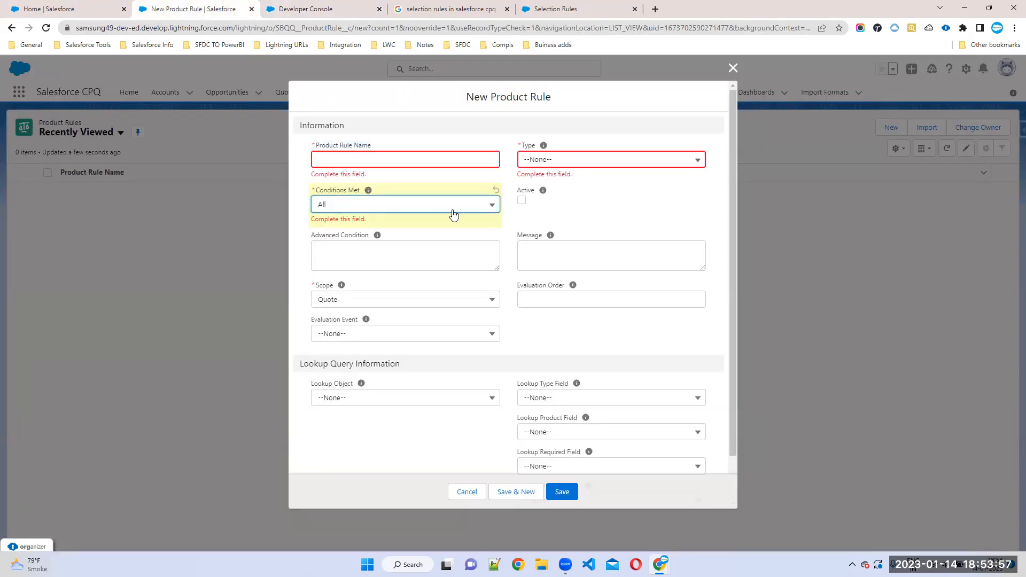
click(411, 208)
click(343, 265)
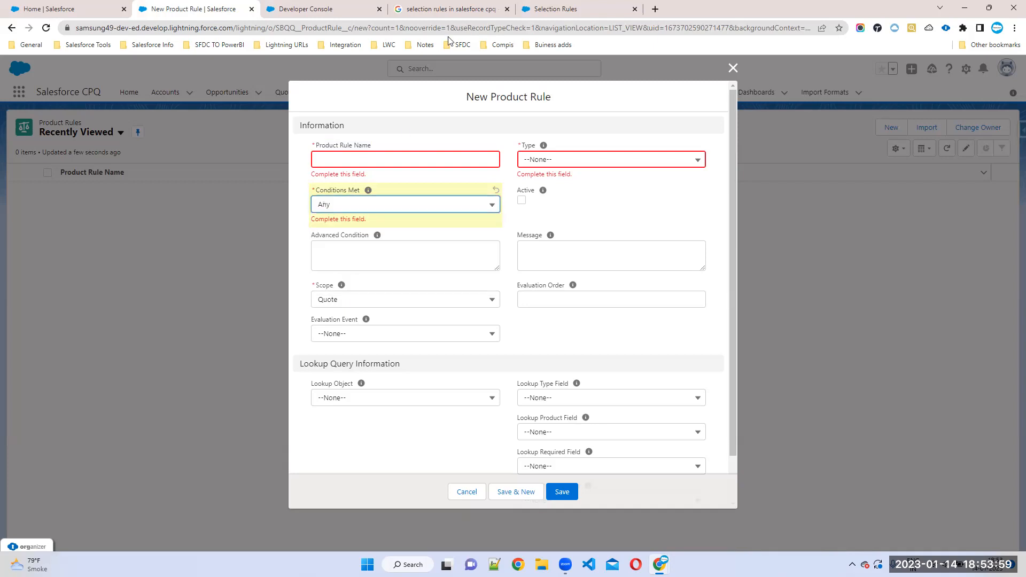
Review the And operators in the Error COndition line of the Developer Console notes.
click(315, 10)
double_click(162, 244)
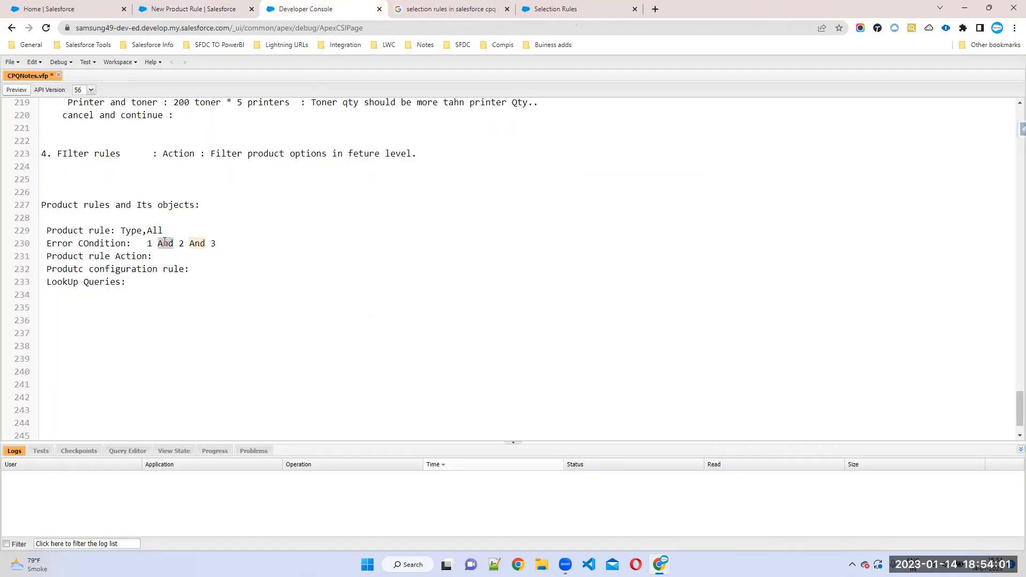
double_click(203, 243)
drag(239, 238, 43, 245)
Switch back to the new product rule form and set Conditions Met to Custom.
click(202, 17)
click(336, 212)
click(345, 285)
Try the Advanced Condition "1 AND 2 OR 3" and clear the field again.
click(326, 250)
text(1 AND 2 O)
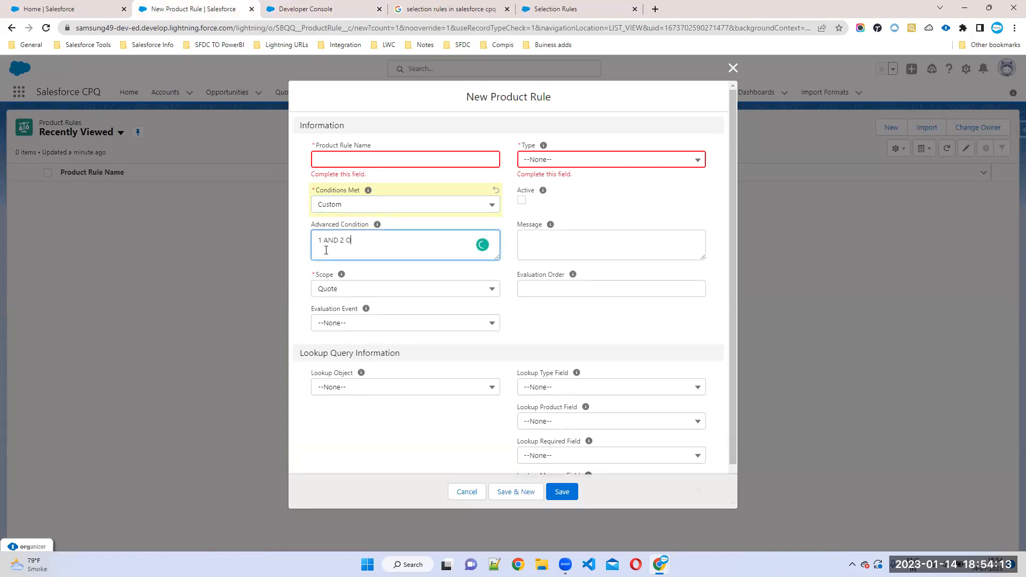
text(R 3)
drag(376, 241, 292, 244)
click(373, 241)
drag(373, 241, 286, 244)
key(BackSpace)
Examine the Conditions Met options, the Active and Message fields, and the rule types that Type offers.
click(415, 206)
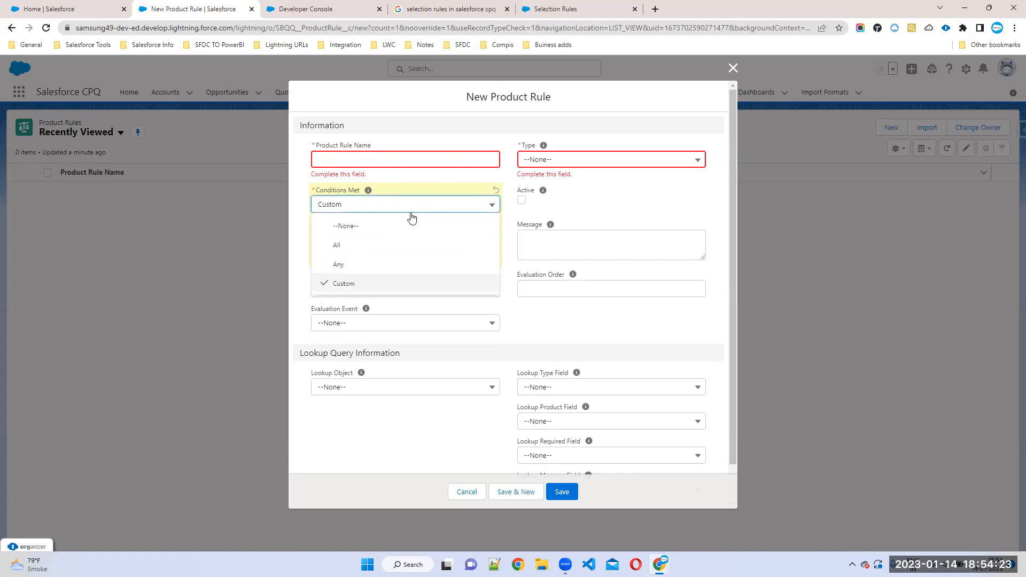
click(580, 201)
drag(517, 192, 579, 193)
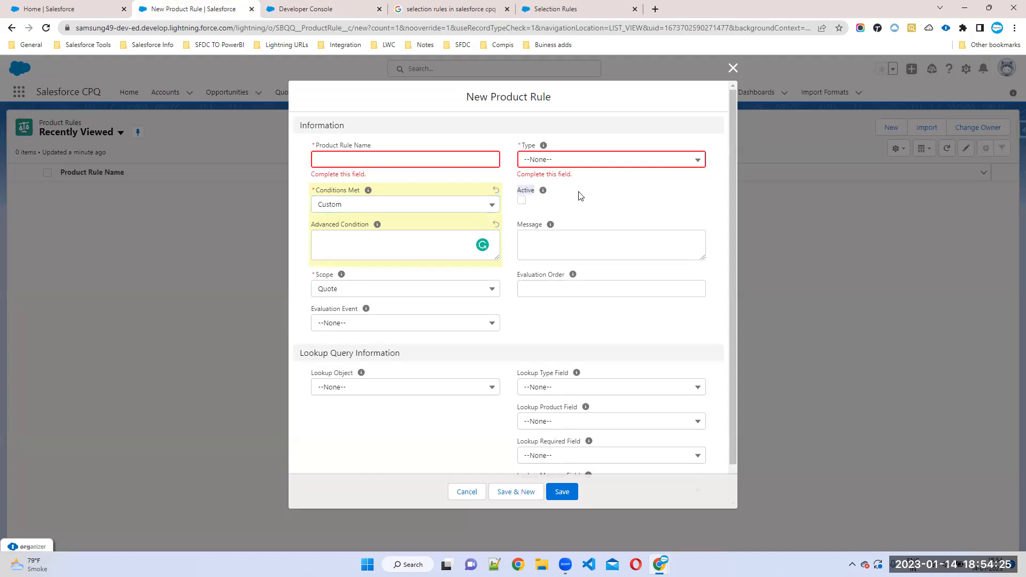
click(522, 234)
double_click(532, 225)
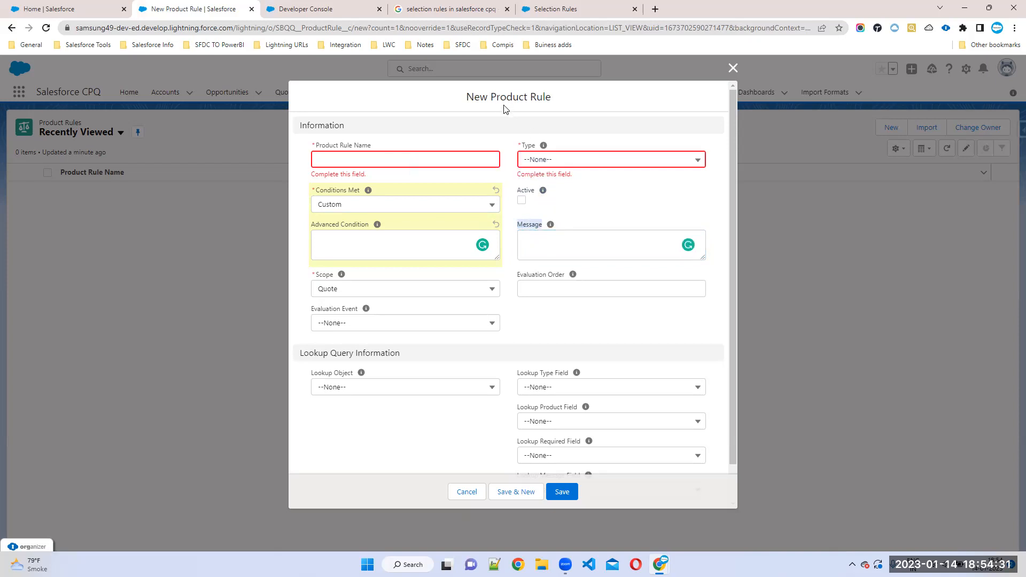
click(550, 161)
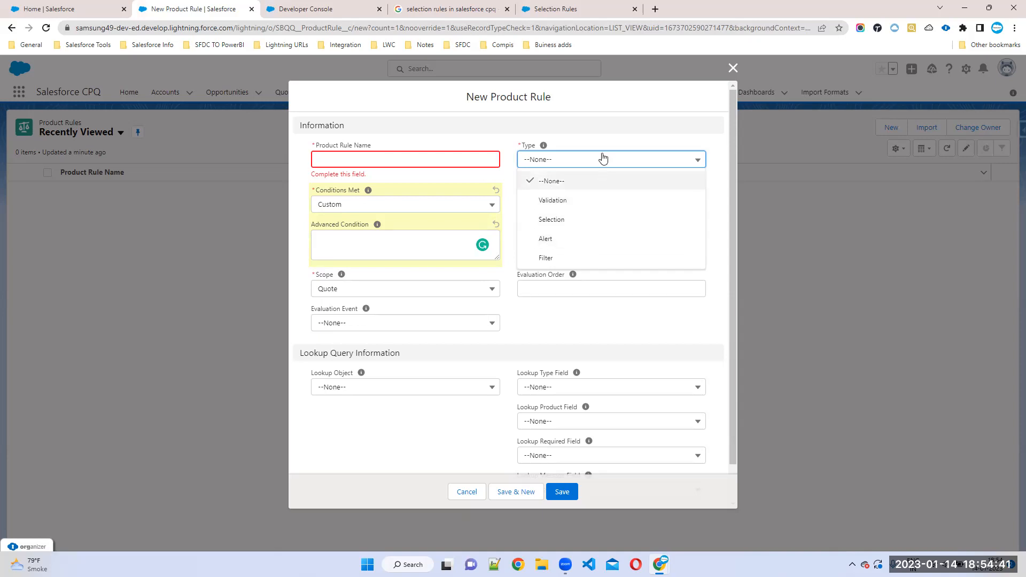
click(607, 155)
click(530, 237)
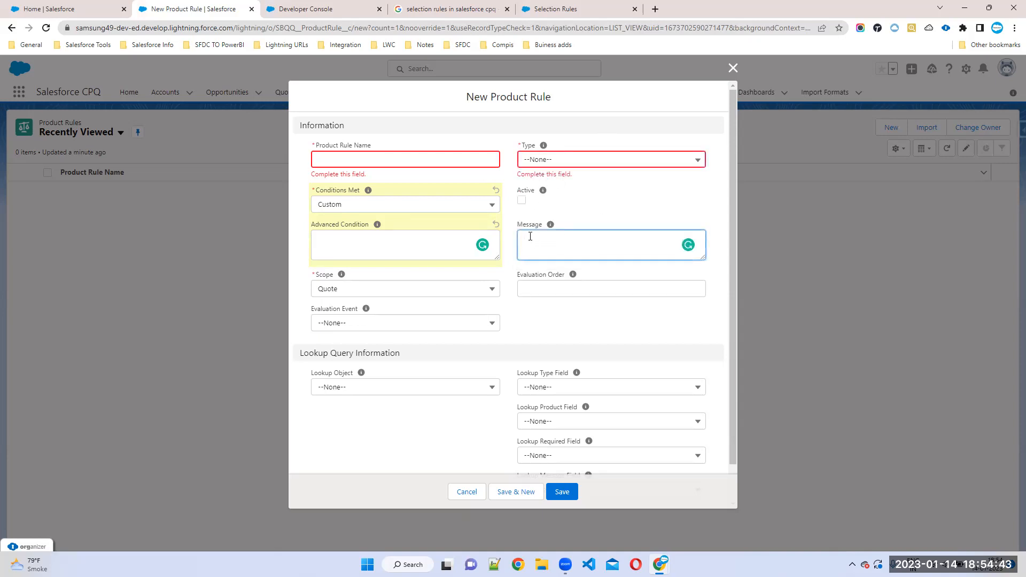
click(552, 159)
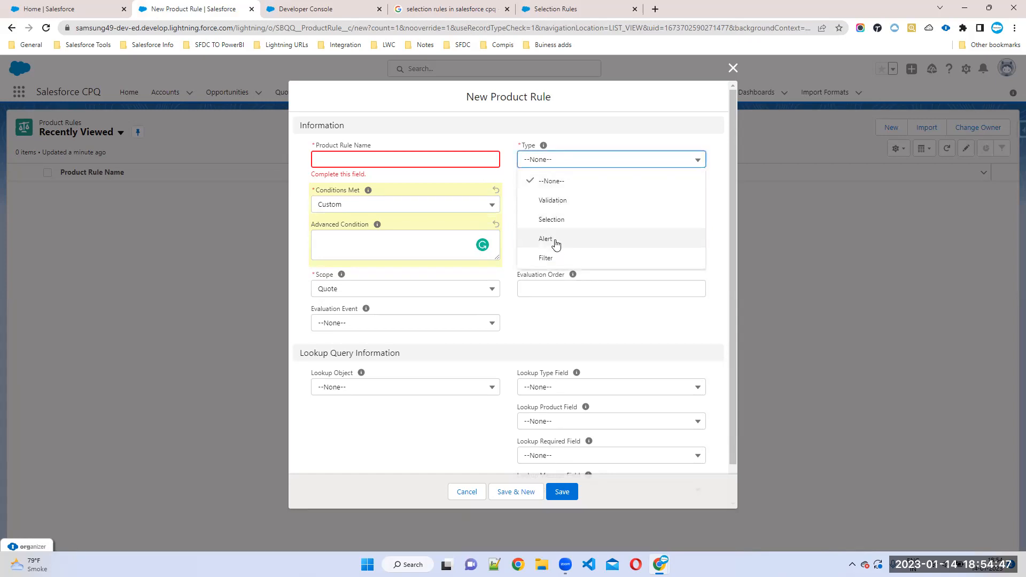
Review the Product rule Action line and the rule type notes above it in the Developer Console.
click(552, 9)
click(347, 7)
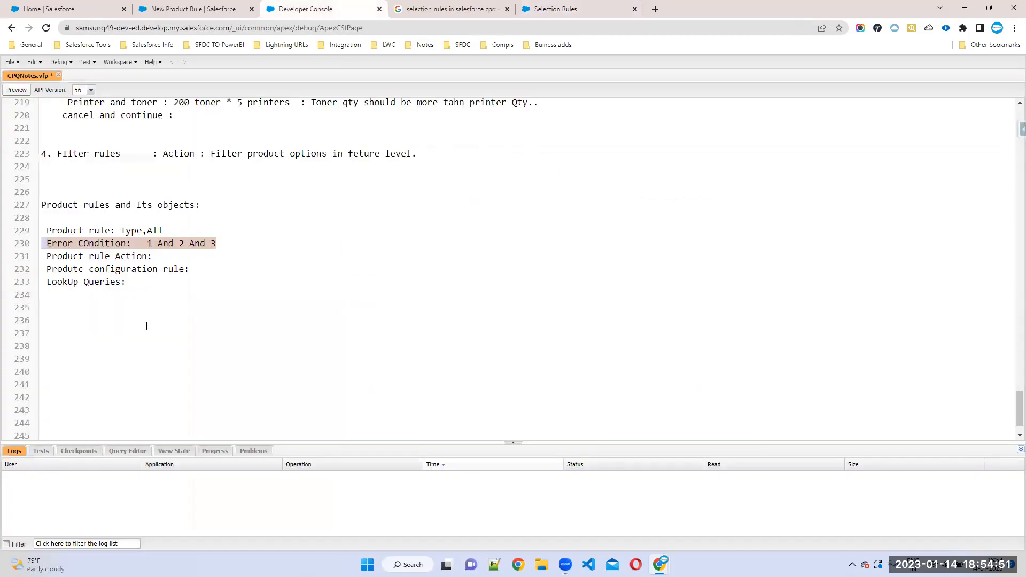
drag(42, 258, 159, 255)
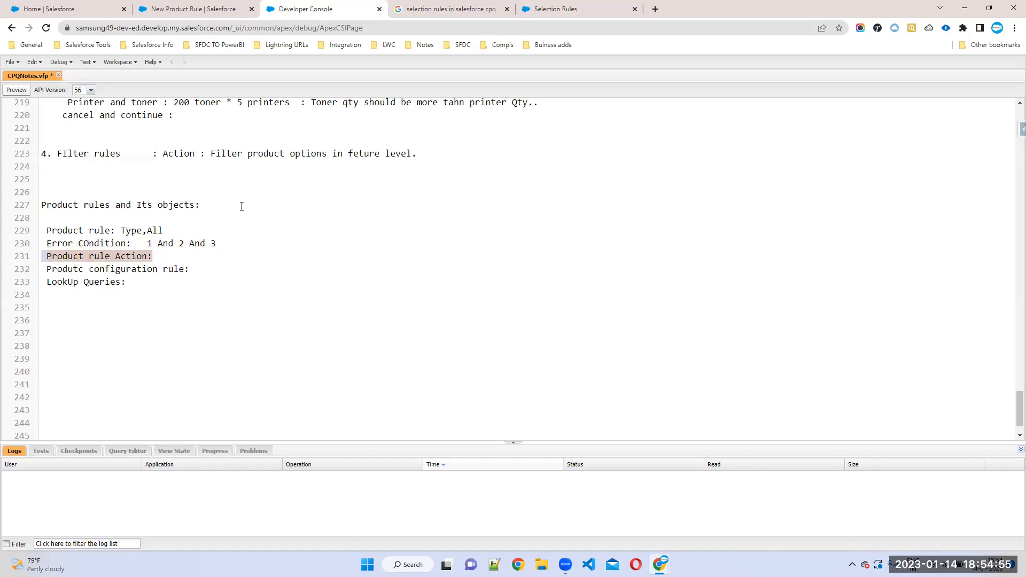
scroll(224, 207, up, 5)
scroll(182, 299, down, 4)
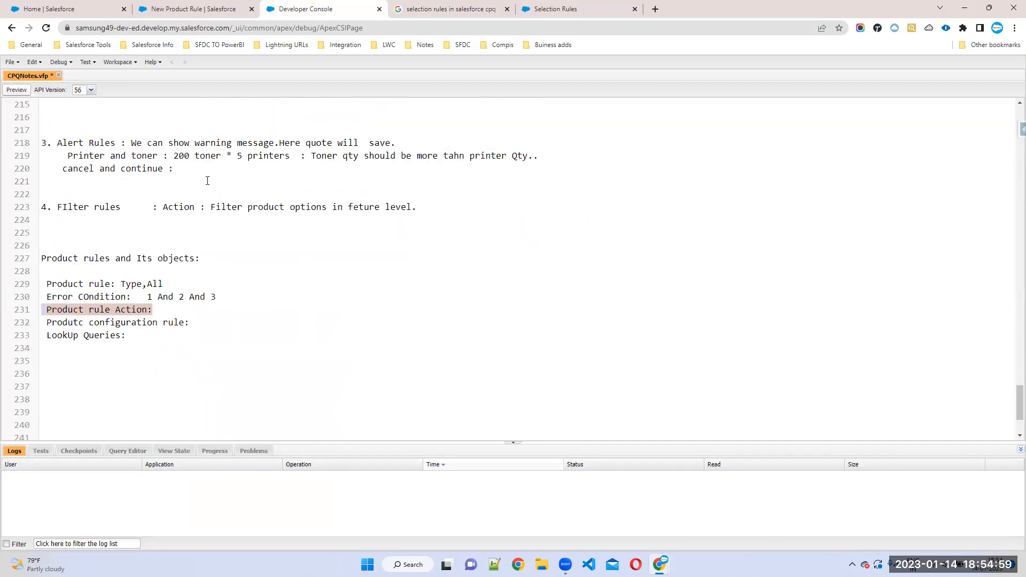
Check the rule types under Type on the new product rule form and return to the Developer Console notes.
click(193, 9)
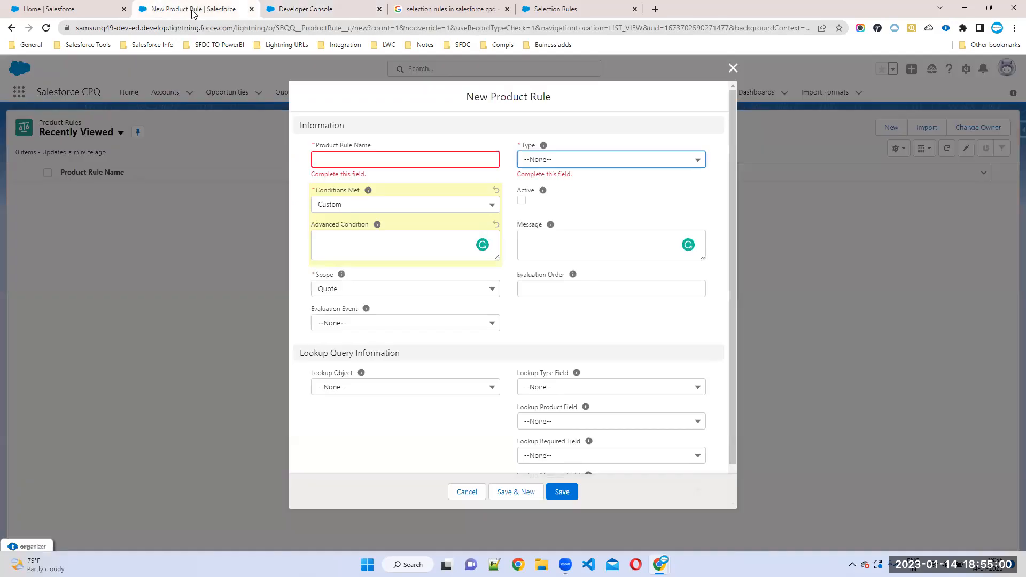
click(549, 160)
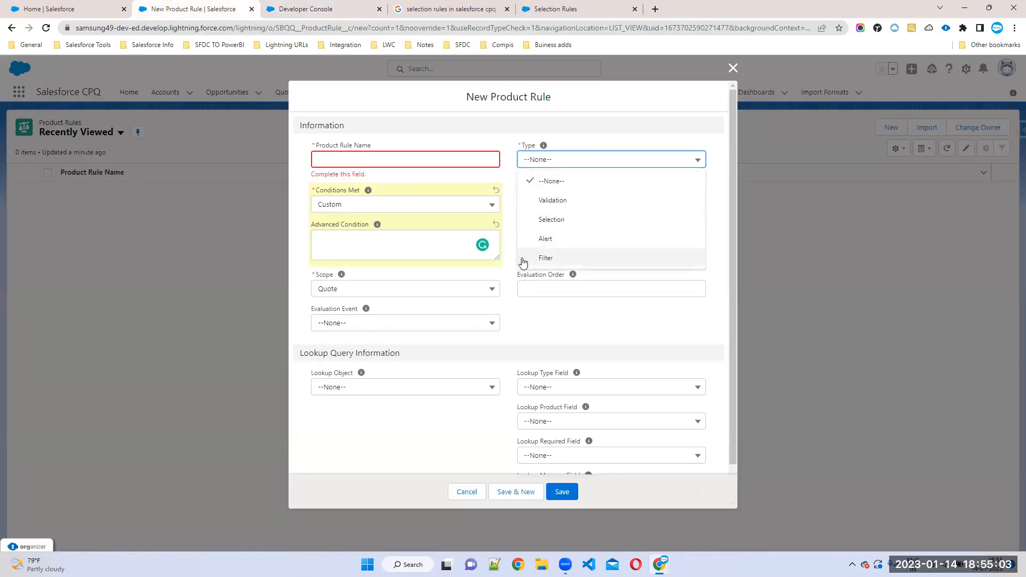
click(555, 10)
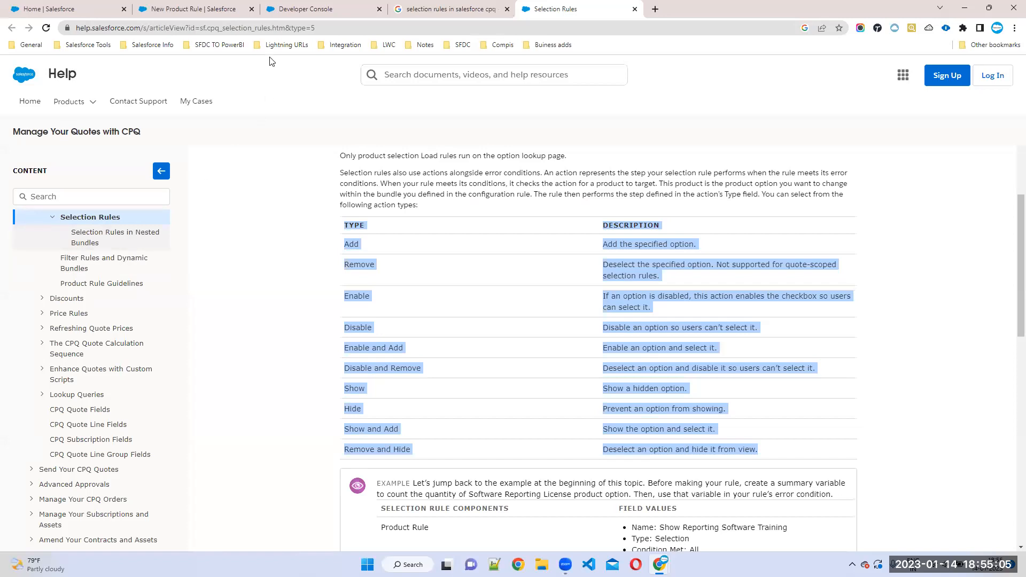
click(220, 10)
click(284, 7)
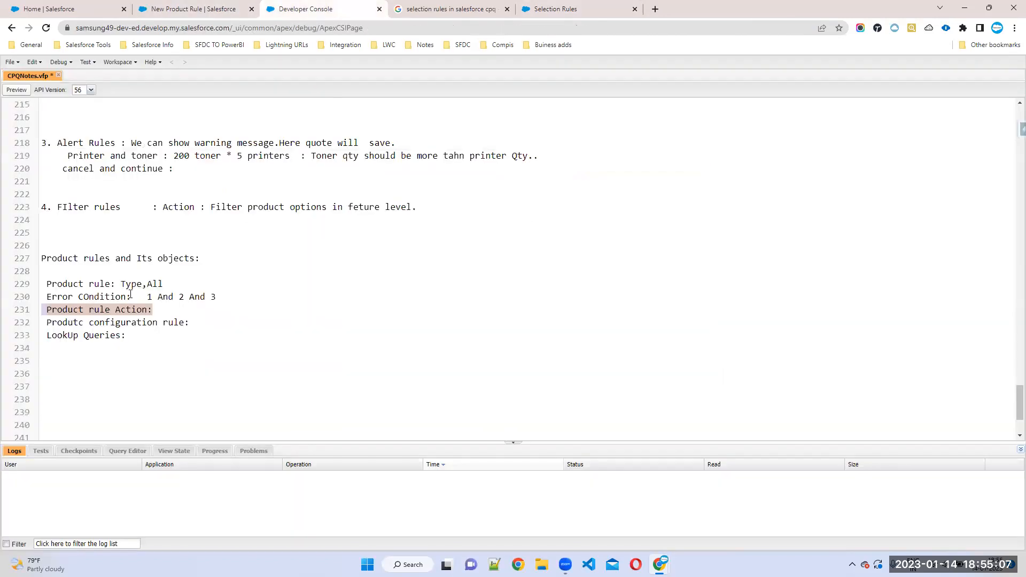
Indent the four lines from Error COndition to LookUp Queries beneath the Product rule line in the notes.
click(204, 318)
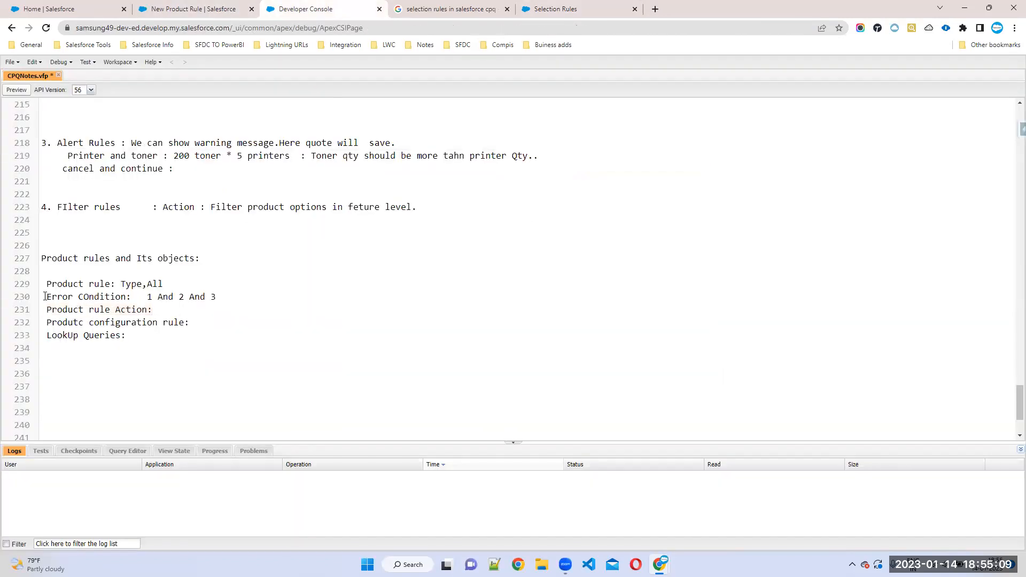
drag(45, 296, 131, 335)
key(Tab)
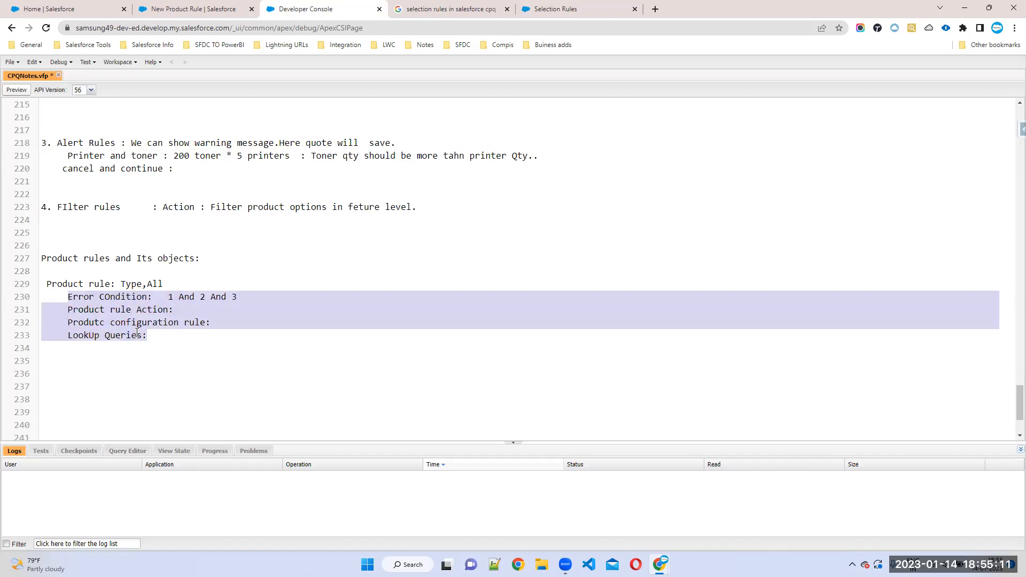
click(136, 345)
drag(115, 284, 184, 341)
click(196, 356)
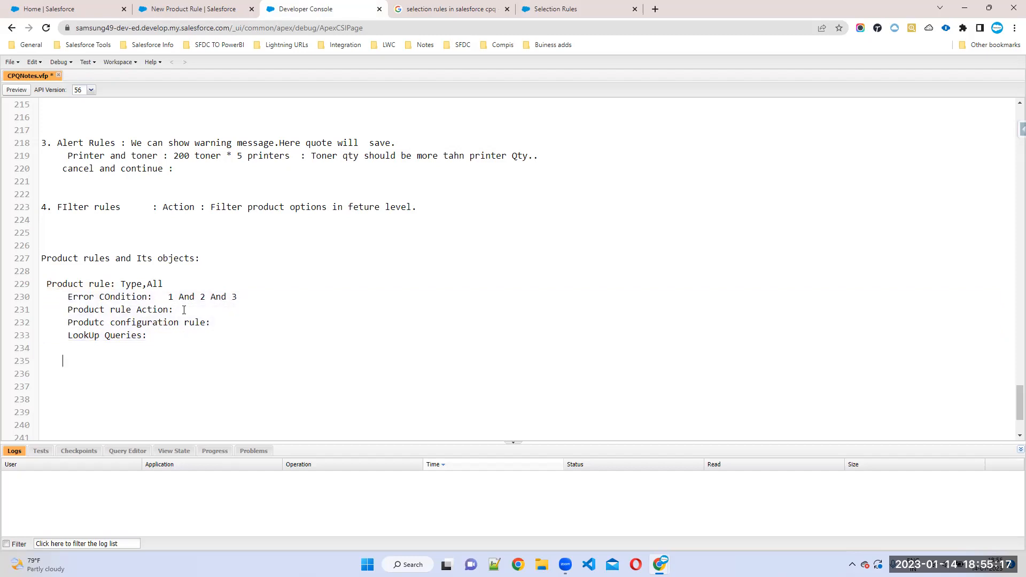
Remove "1 And 2 And 3" from the Error COndition line and "All" from the Product rule line.
drag(163, 297, 252, 297)
key(BackSpace)
double_click(154, 284)
key(BackSpace)
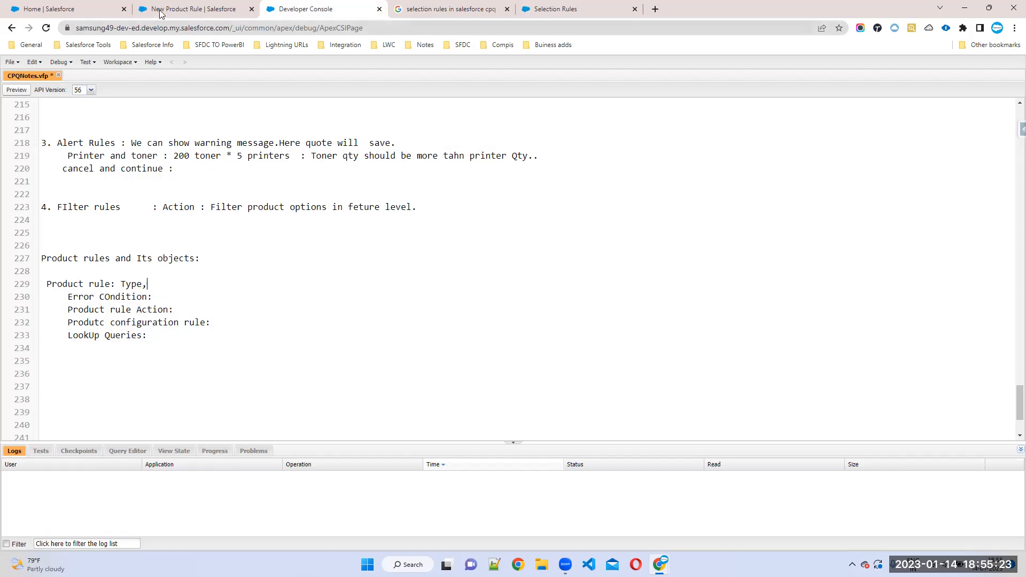
Switch to the new product rule form, try Product as the Scope and return it to Quote.
click(182, 9)
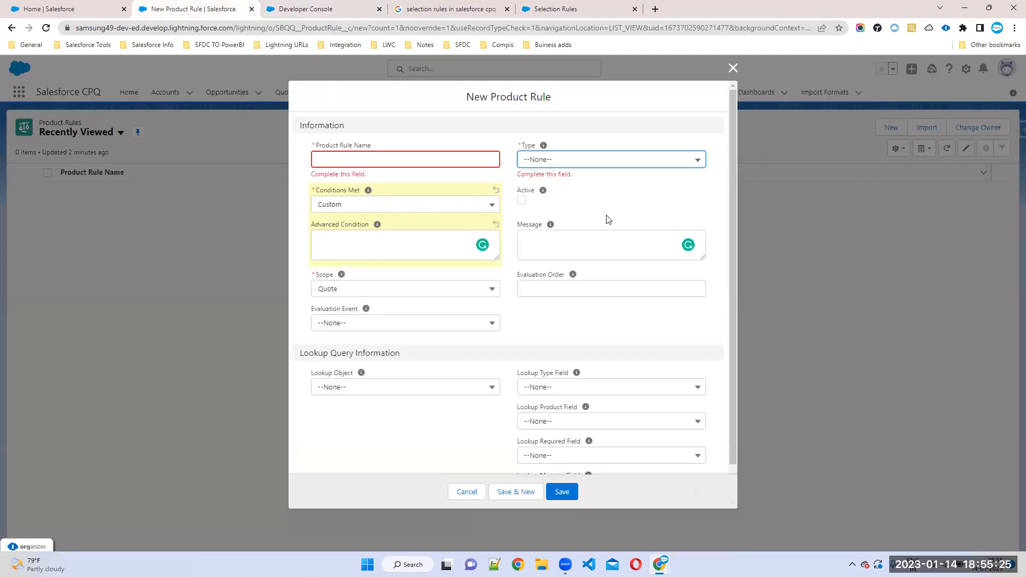
click(540, 291)
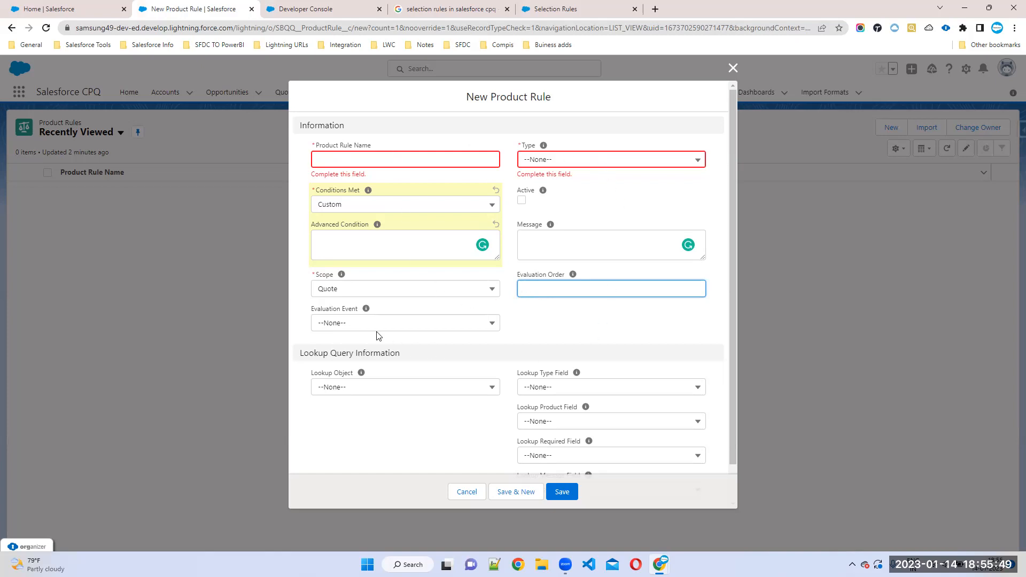
click(340, 293)
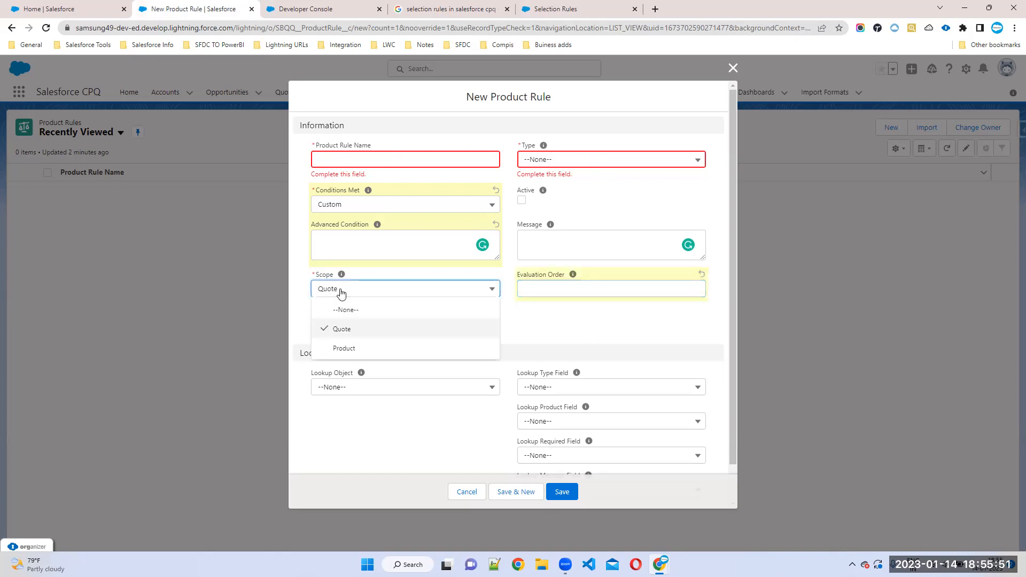
click(359, 352)
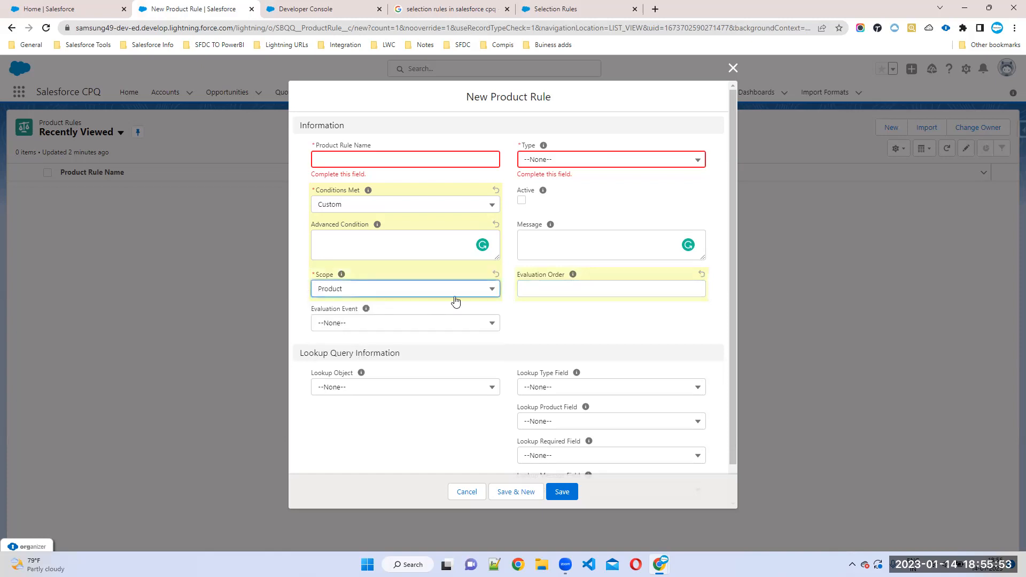
click(367, 293)
click(355, 326)
Try Load, Edit and Save as the Evaluation Event and settle on Always.
drag(307, 313, 373, 314)
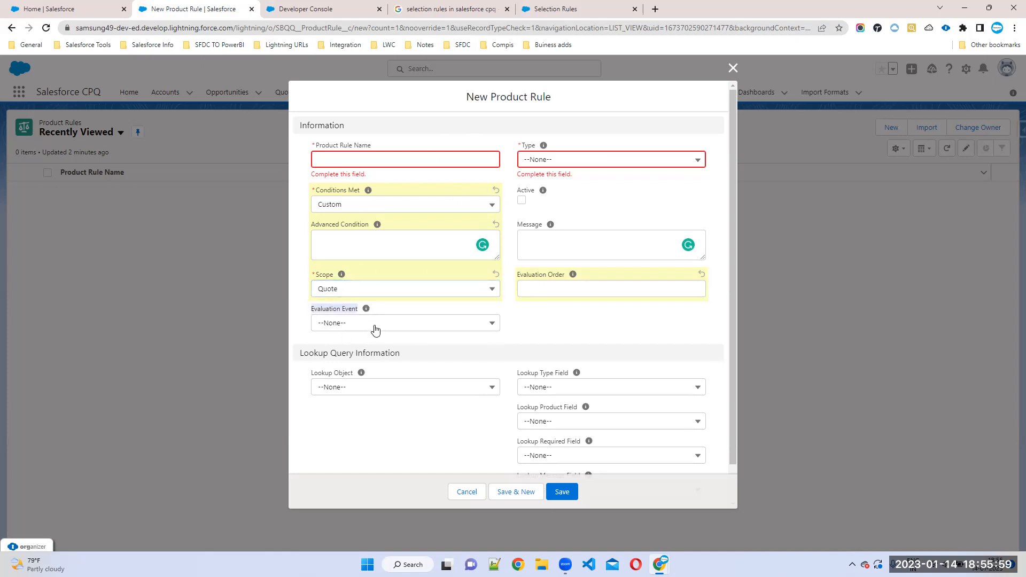
click(373, 326)
click(336, 365)
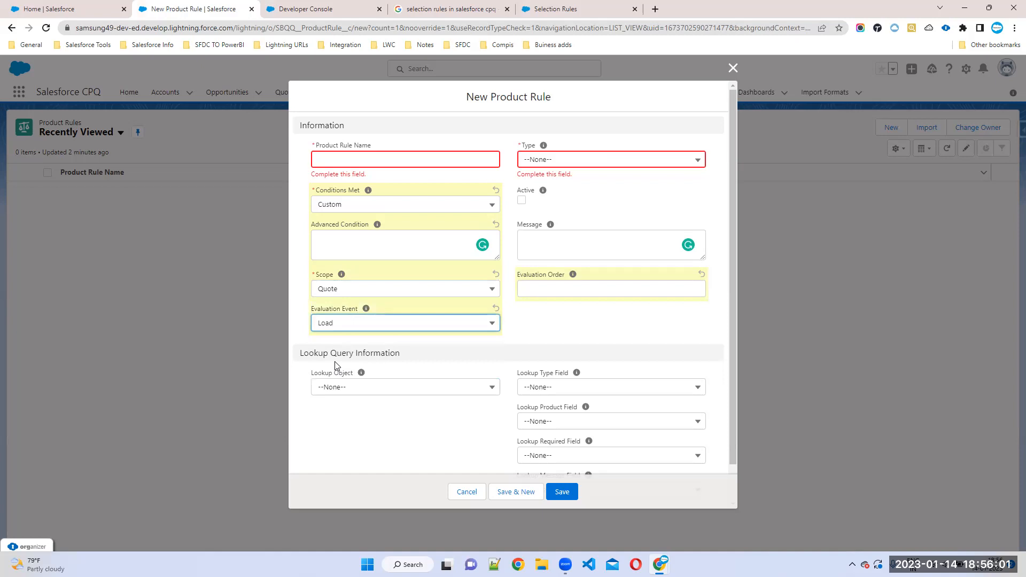
click(344, 326)
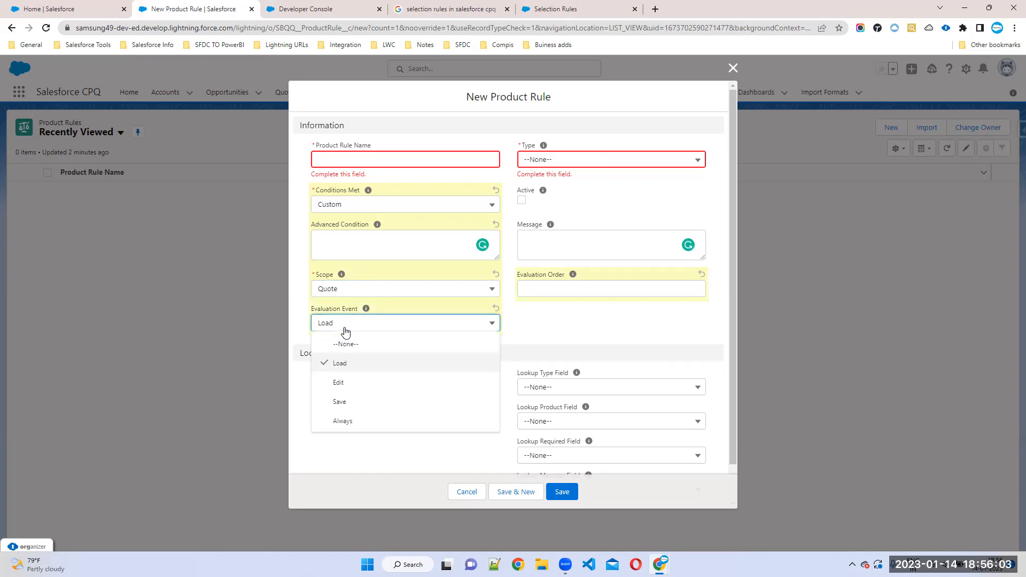
click(358, 385)
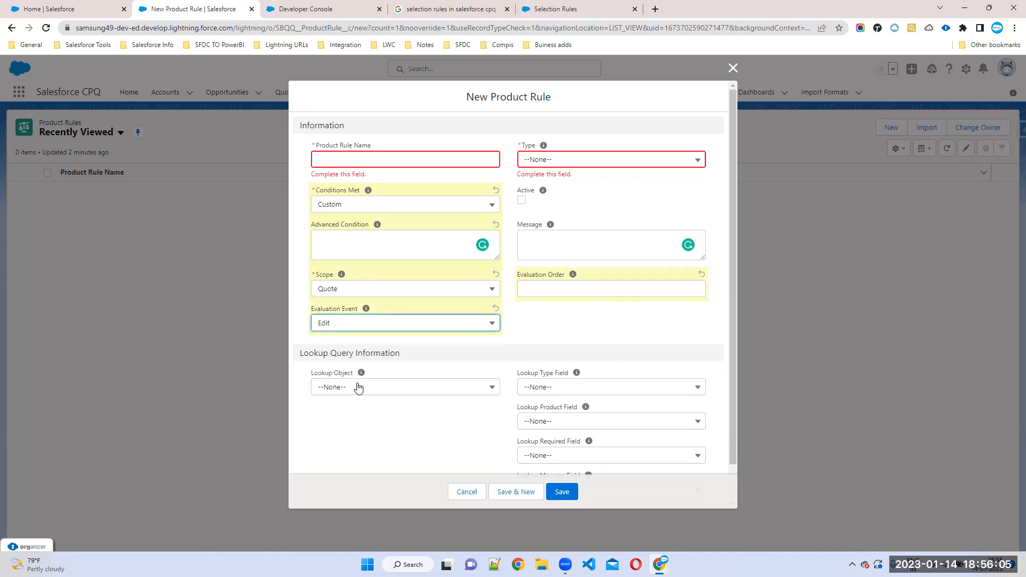
click(330, 327)
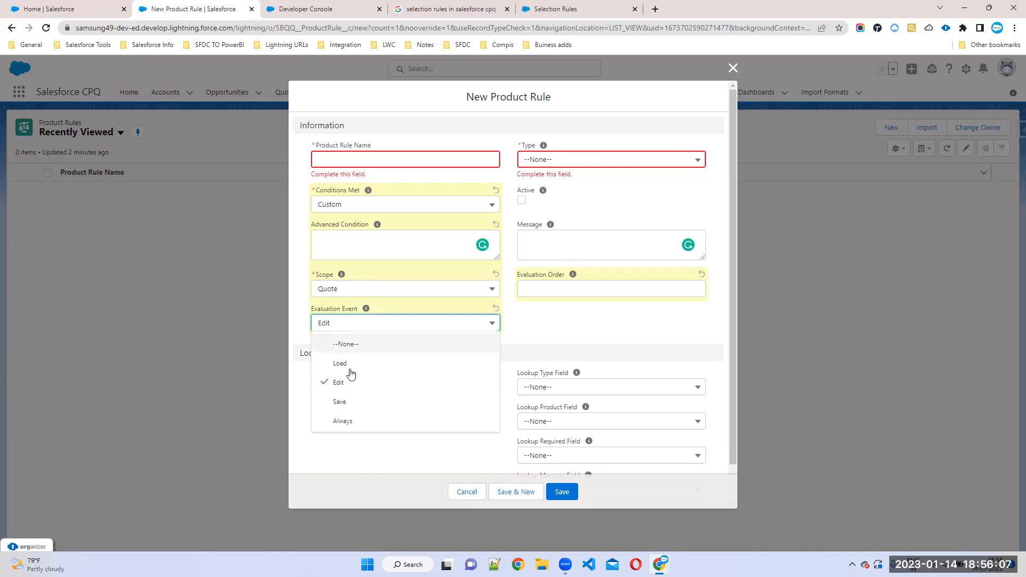
click(356, 403)
click(346, 328)
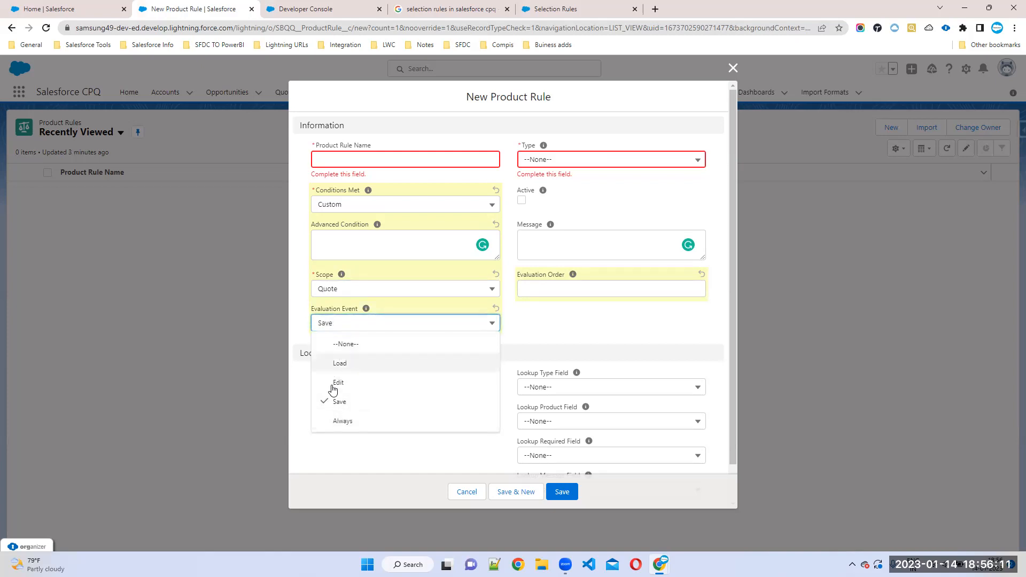
click(343, 421)
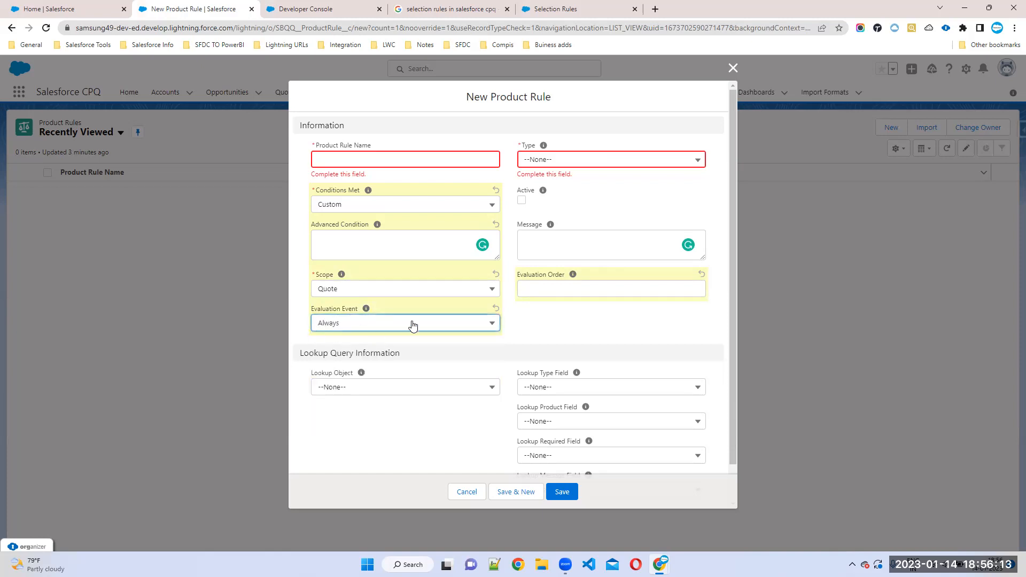
Examine the Lookup Query Information fields and look over the rest of the new product rule form.
drag(299, 355, 668, 464)
scroll(613, 387, down, 2)
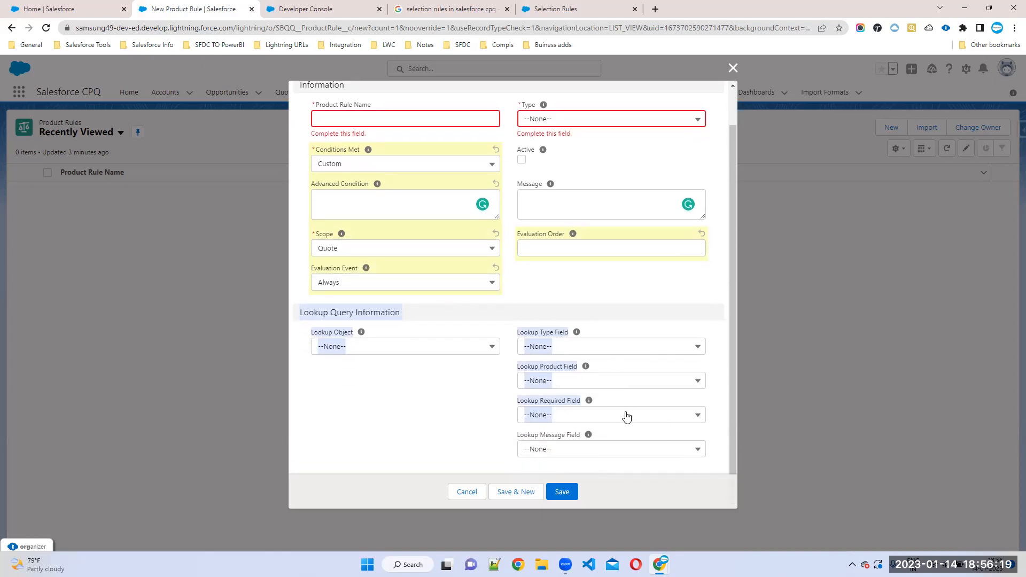
click(355, 447)
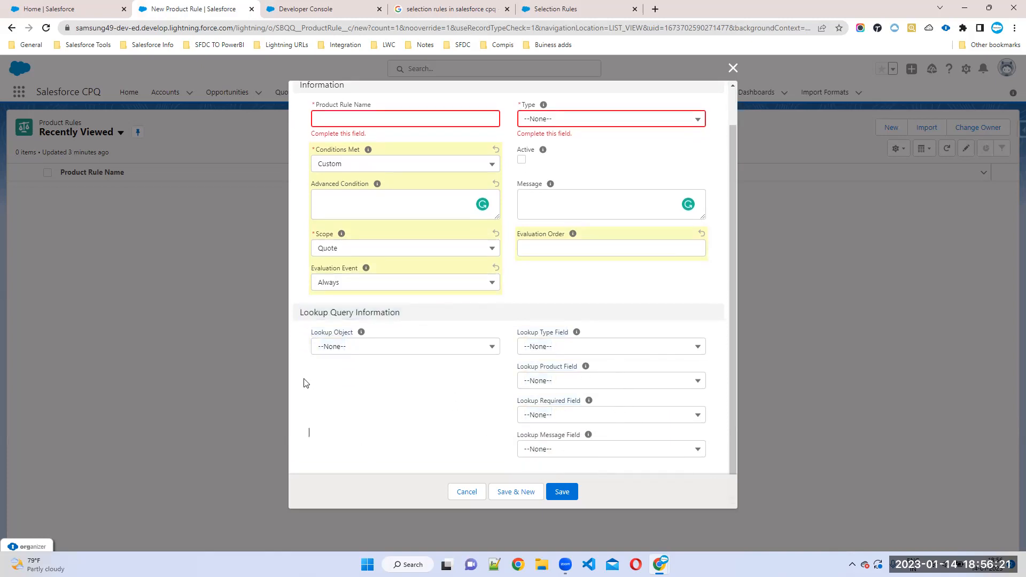
scroll(532, 377, up, 2)
drag(525, 332, 309, 144)
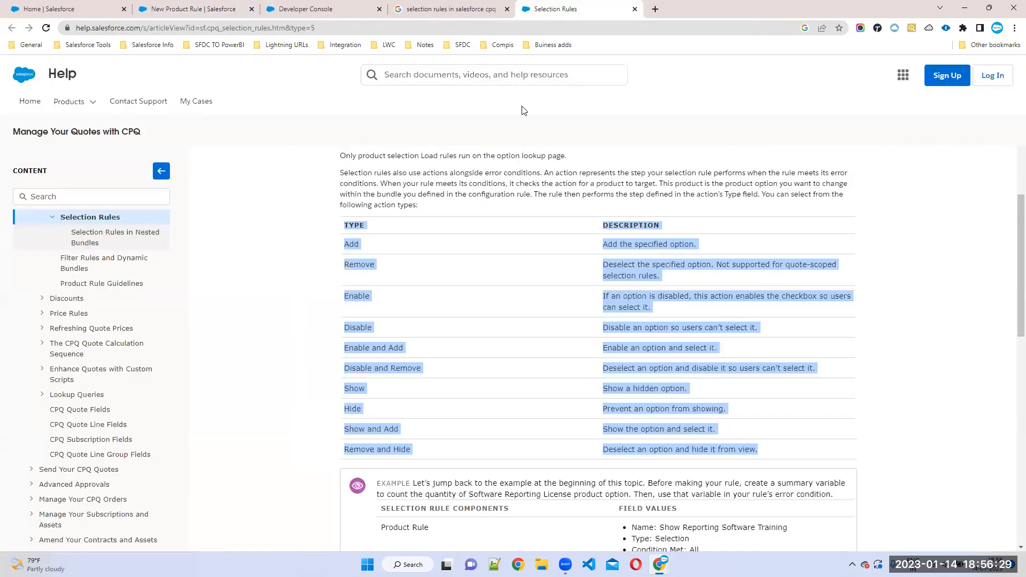
Switch to the Developer Console and add "Region = US" to the Error COndition line of the notes.
click(551, 9)
click(315, 7)
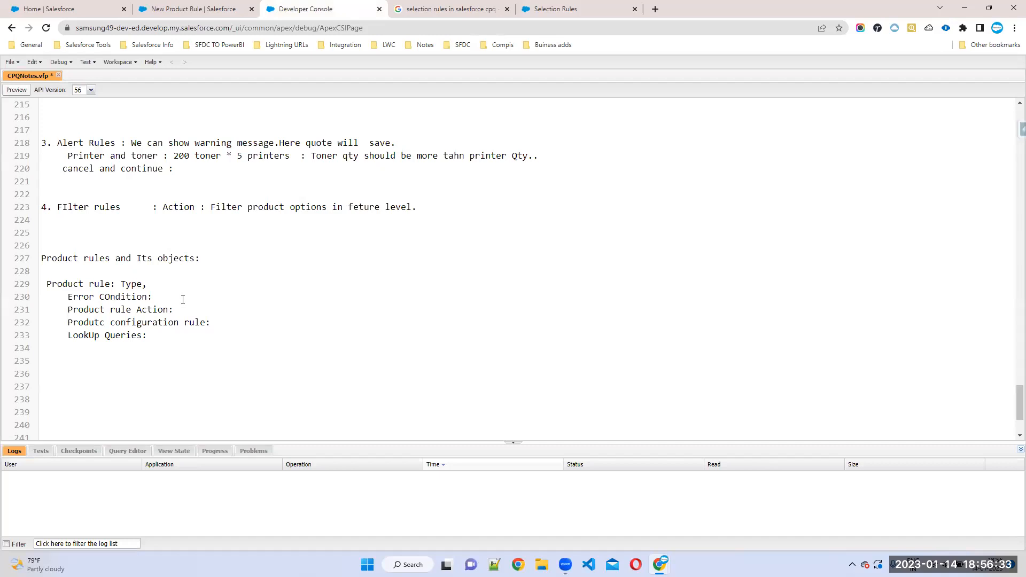
text(Region = US)
drag(163, 297, 222, 297)
drag(56, 297, 254, 295)
Review the Product rule Action line against the notes on selection and filter rule actions.
drag(190, 309, 66, 310)
scroll(183, 244, up, 1)
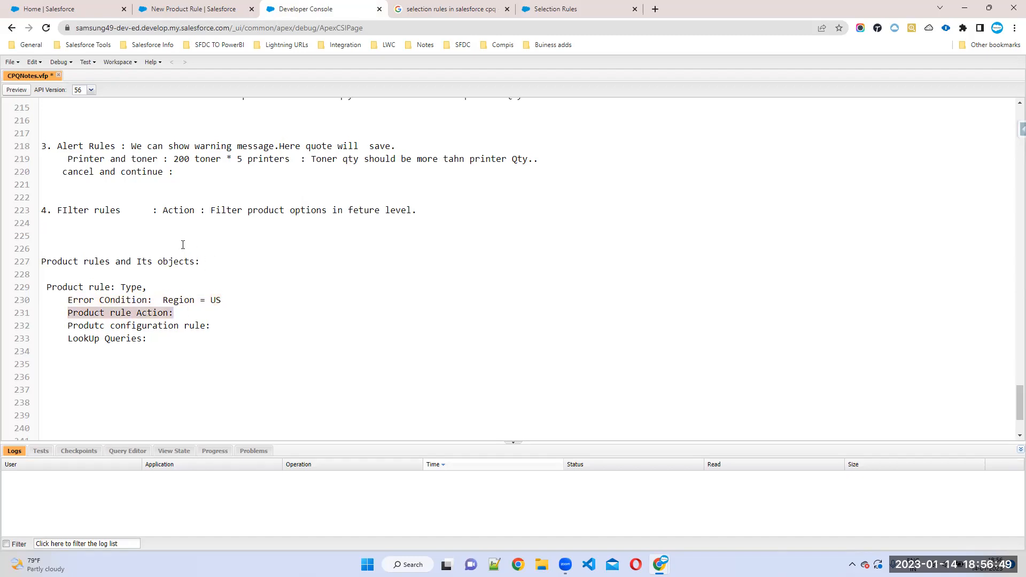
scroll(182, 245, up, 7)
scroll(113, 221, up, 4)
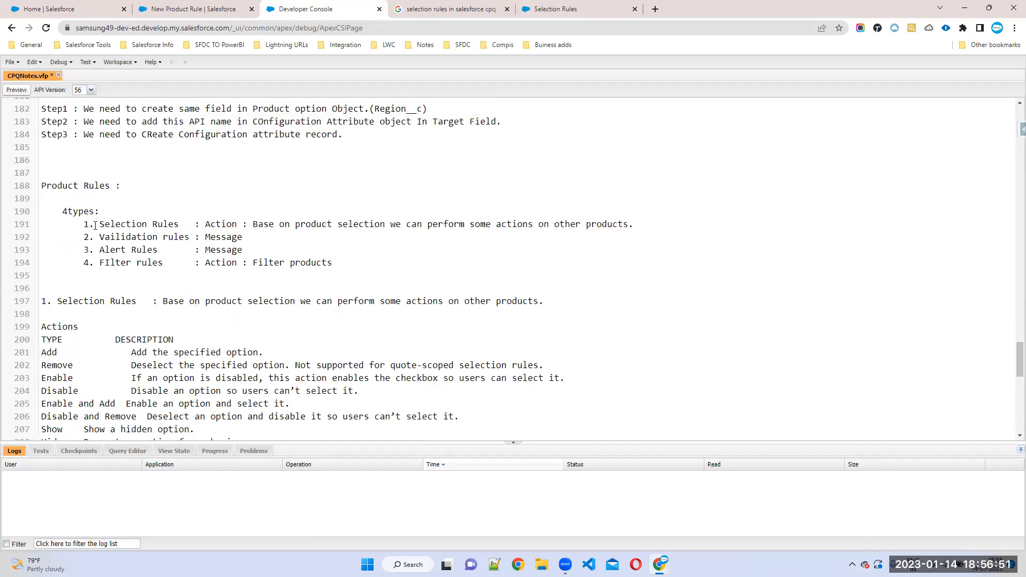
drag(95, 224, 216, 224)
drag(100, 267, 285, 263)
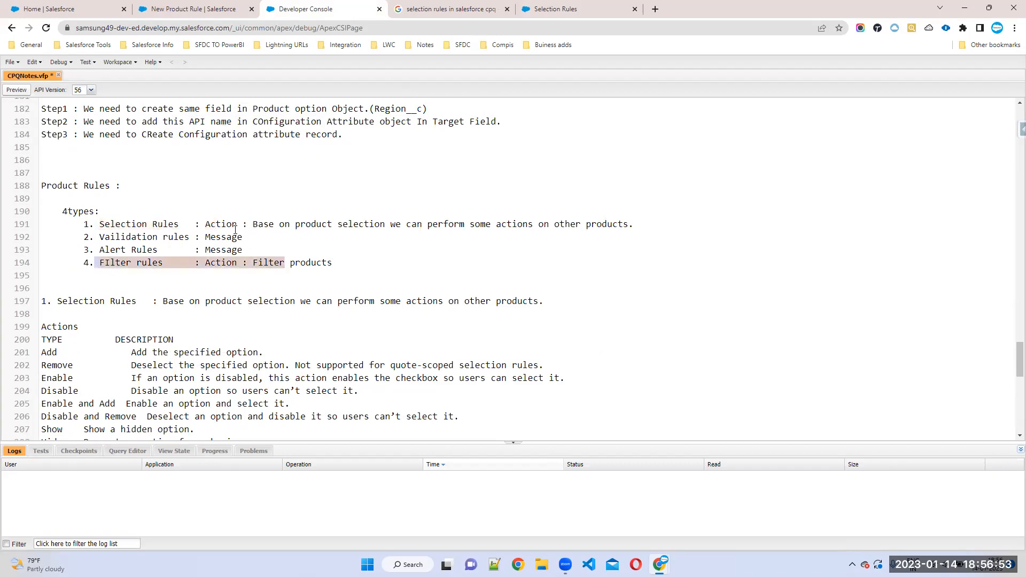
drag(248, 224, 633, 226)
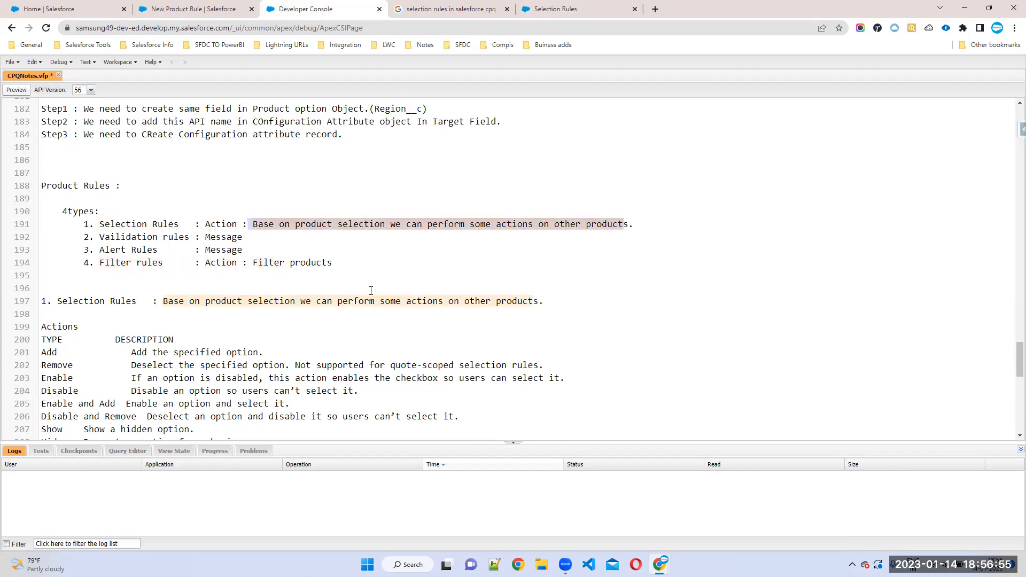
click(245, 327)
scroll(245, 327, down, 14)
click(188, 206)
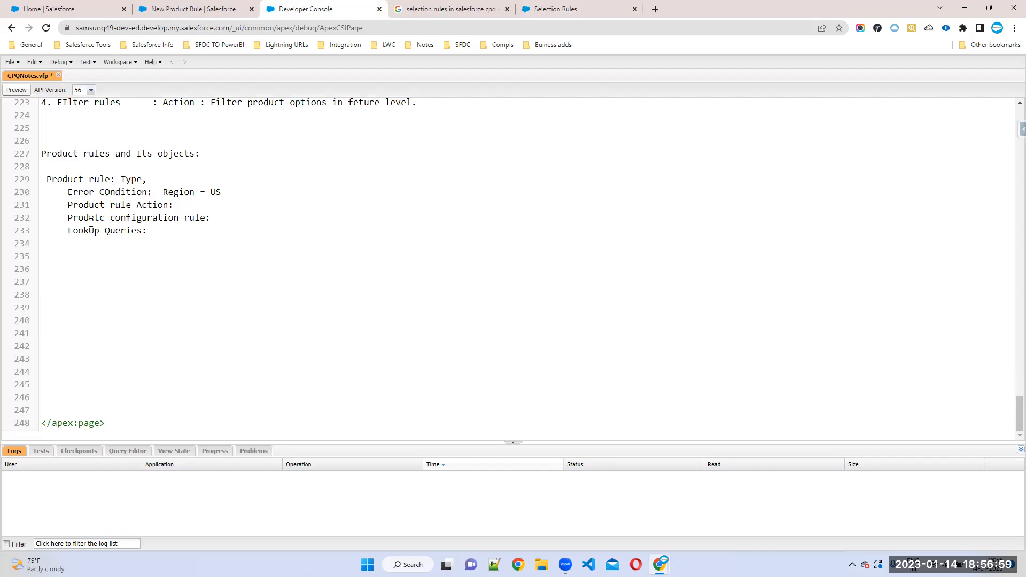
Complete the Produtc configuration rule line with "IT professional Pack,feture name....".
drag(67, 219, 228, 216)
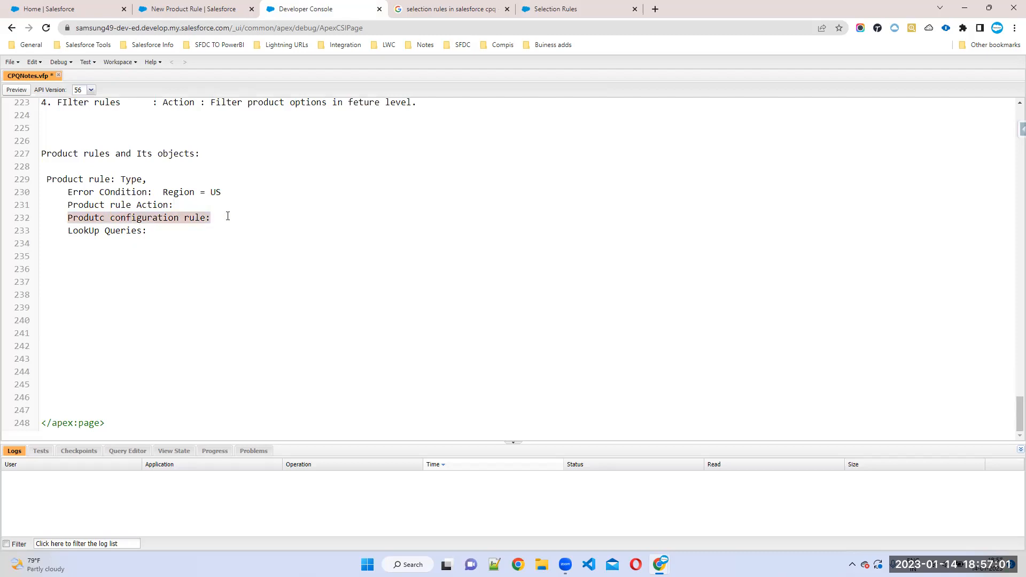
click(226, 216)
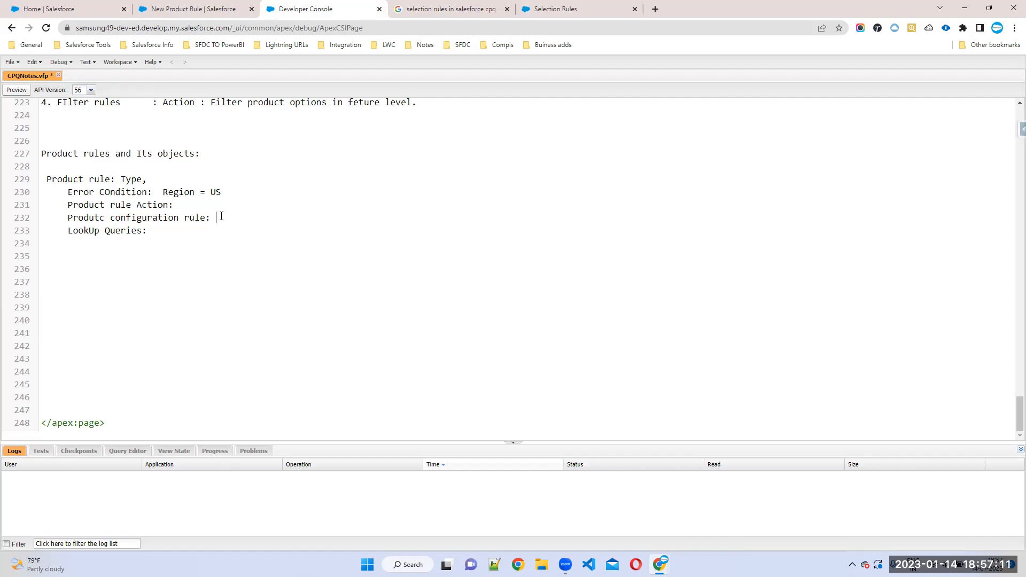
text(profes)
text(ion)
key(BackSpace)
key(BackSpace)
key(BackSpace)
text(sional Pack)
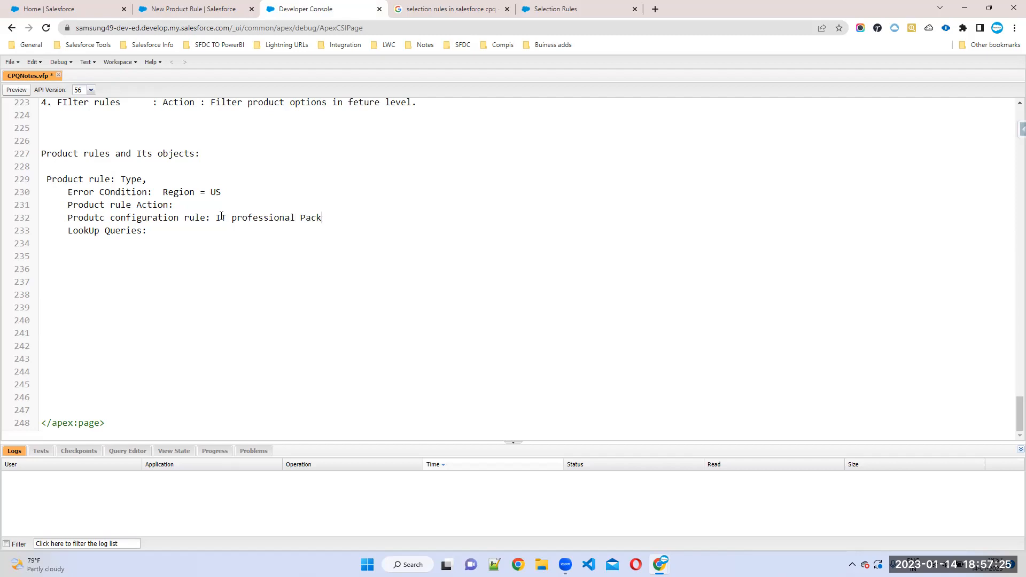
text(,feture name....)
Complete the LookUp Queries line with "Searate Object data ...".
drag(143, 230, 58, 231)
click(156, 228)
text(Lea)
key(BackSpace)
key(BackSpace)
key(BackSpace)
text(Searate O)
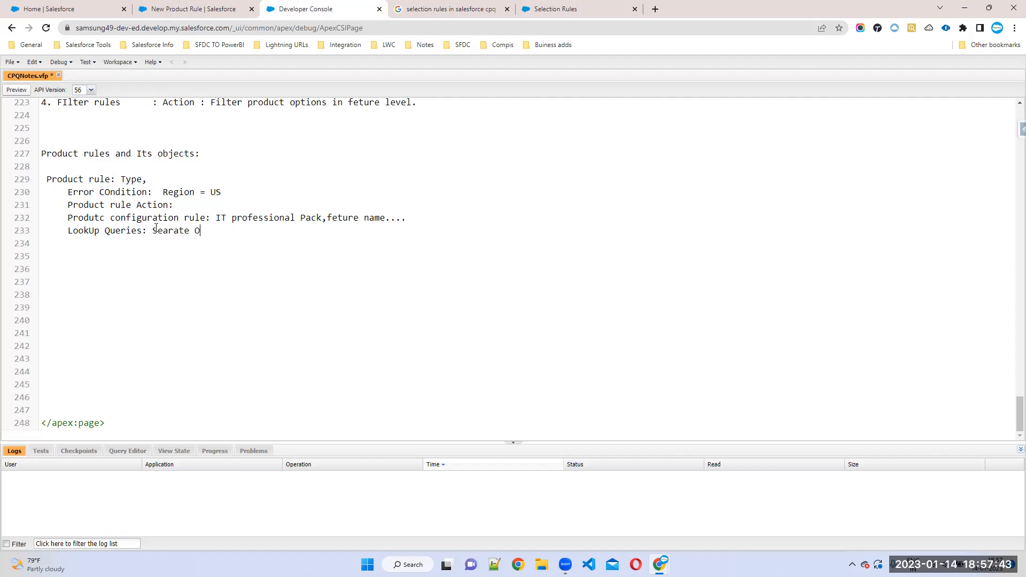
text(bject data ...)
Review the Product rule, Error COndition, Product rule Action, Produtc configuration rule and LookUp Queries lines of the notes.
drag(46, 179, 324, 249)
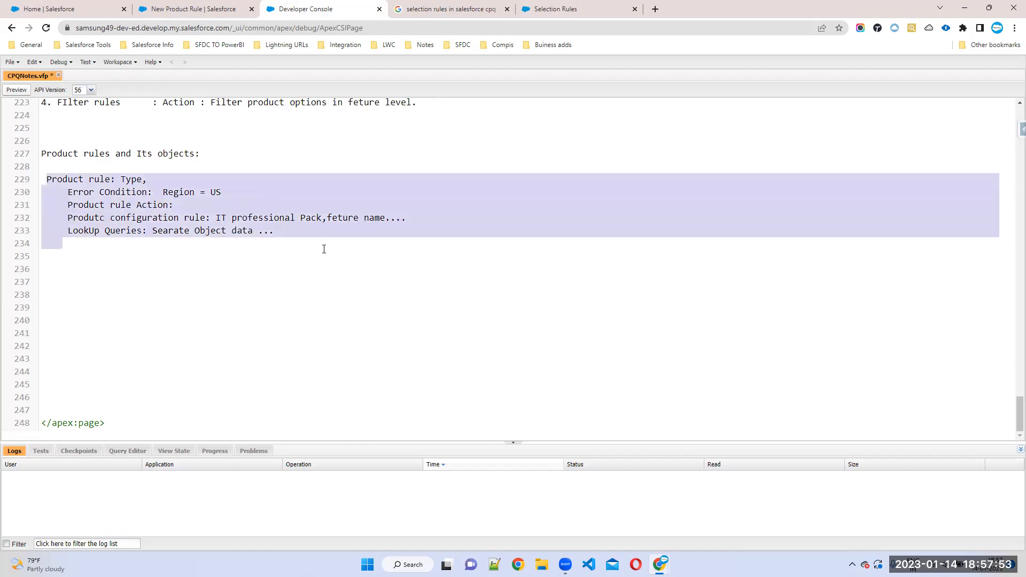
double_click(100, 179)
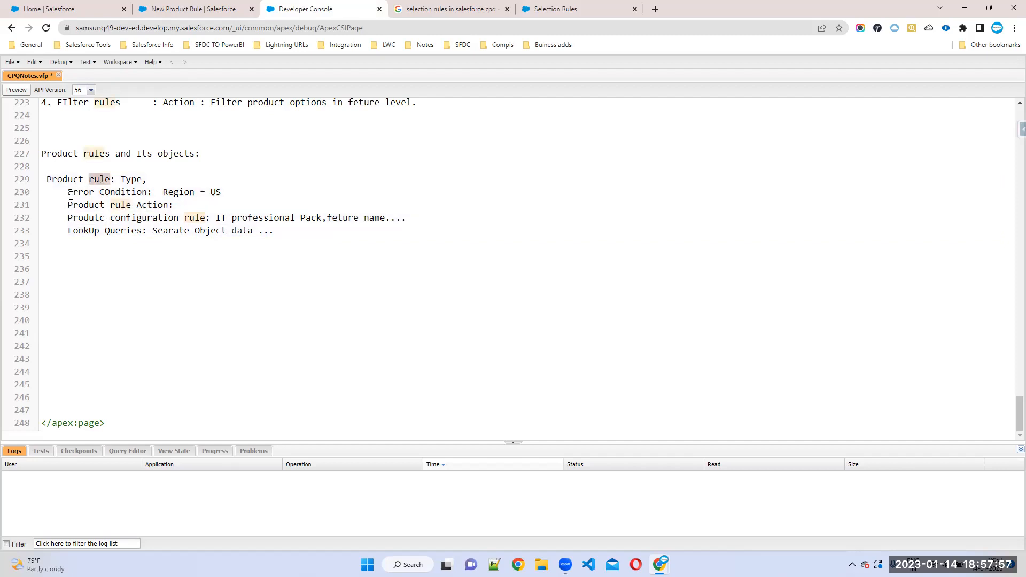
drag(63, 192, 235, 191)
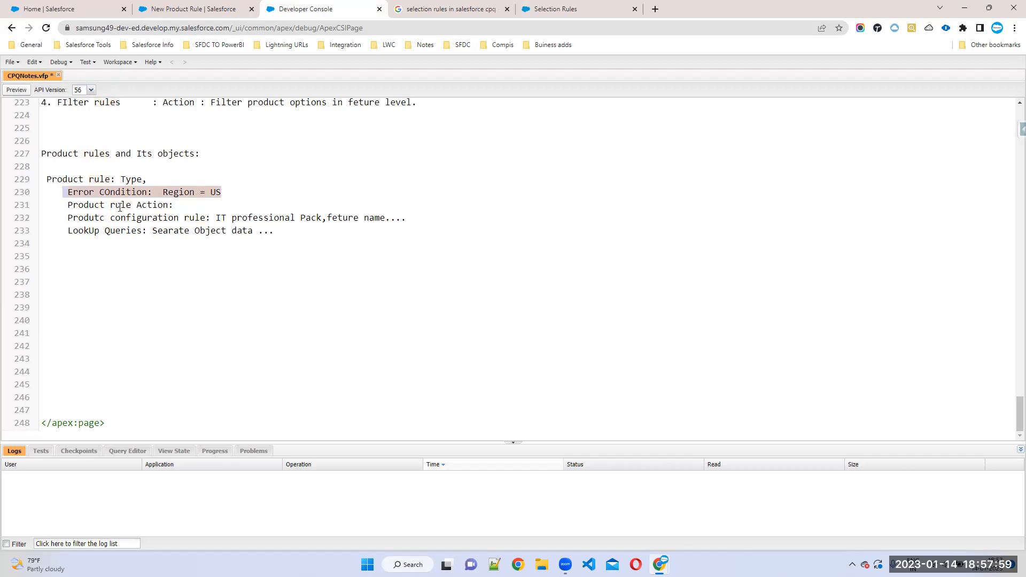
double_click(148, 204)
drag(78, 219, 385, 223)
double_click(260, 222)
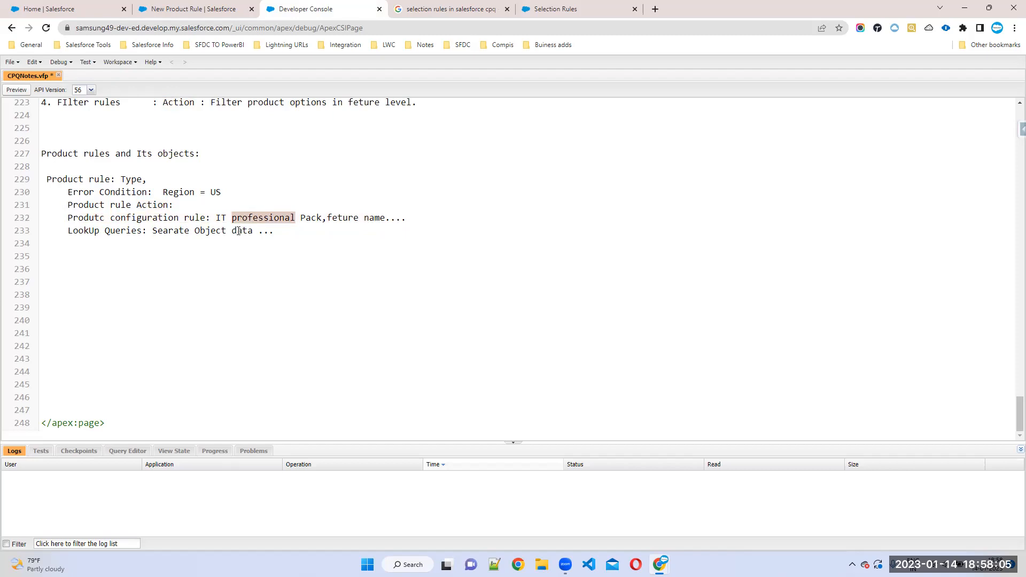
drag(62, 230, 296, 234)
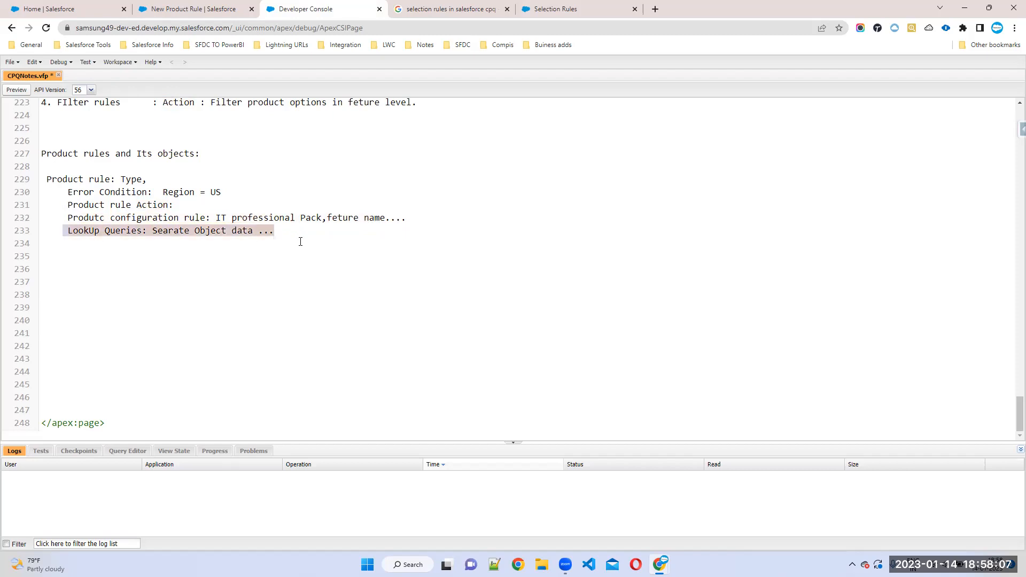
click(289, 271)
drag(290, 241, 28, 156)
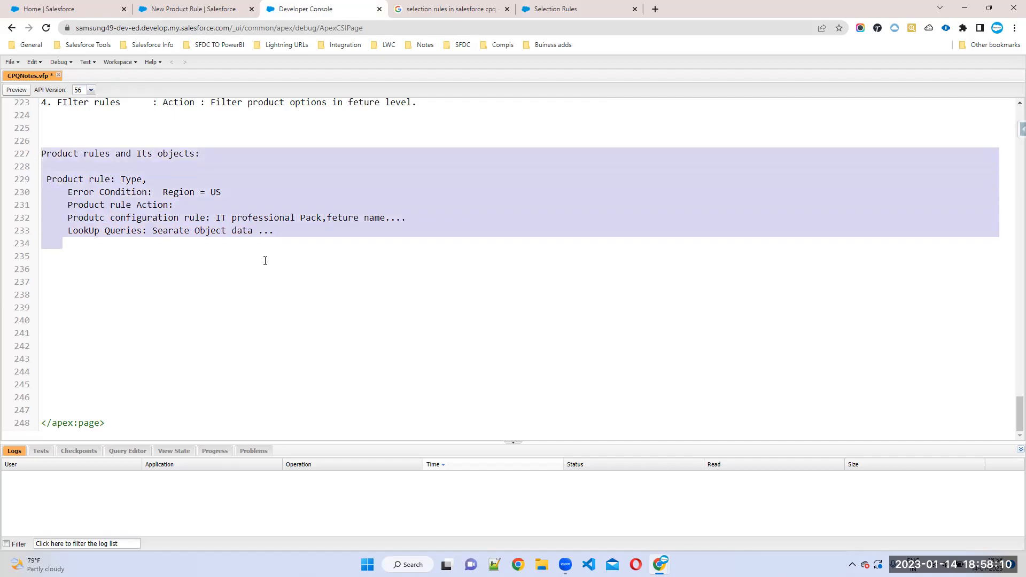
Insert blank lines below the LookUp Queries line and copy the field name Region__c from Step1 of the Configuartion Attribute notes.
click(343, 234)
key(Return)
key(Return)
key(Return)
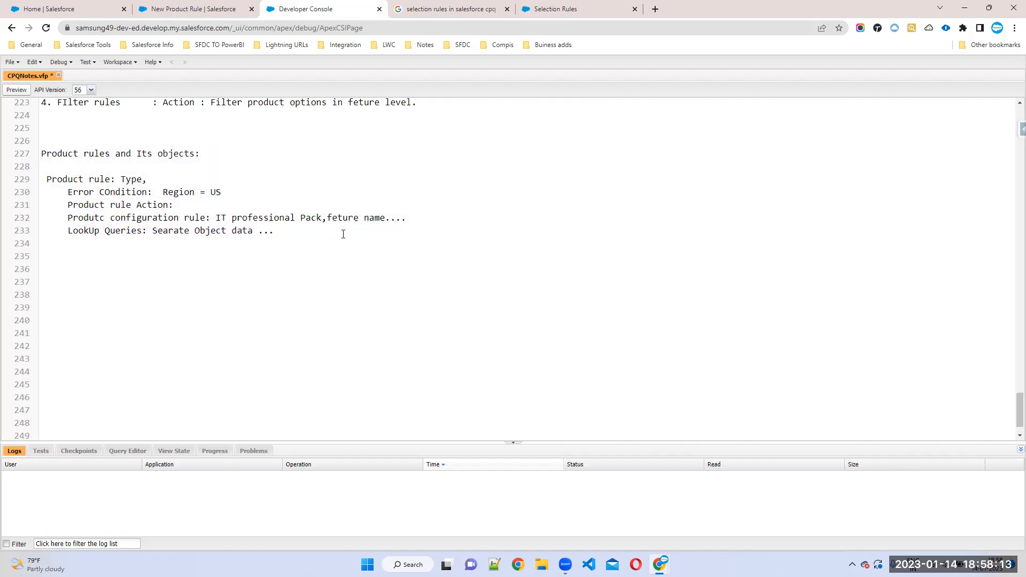
scroll(353, 232, up, 10)
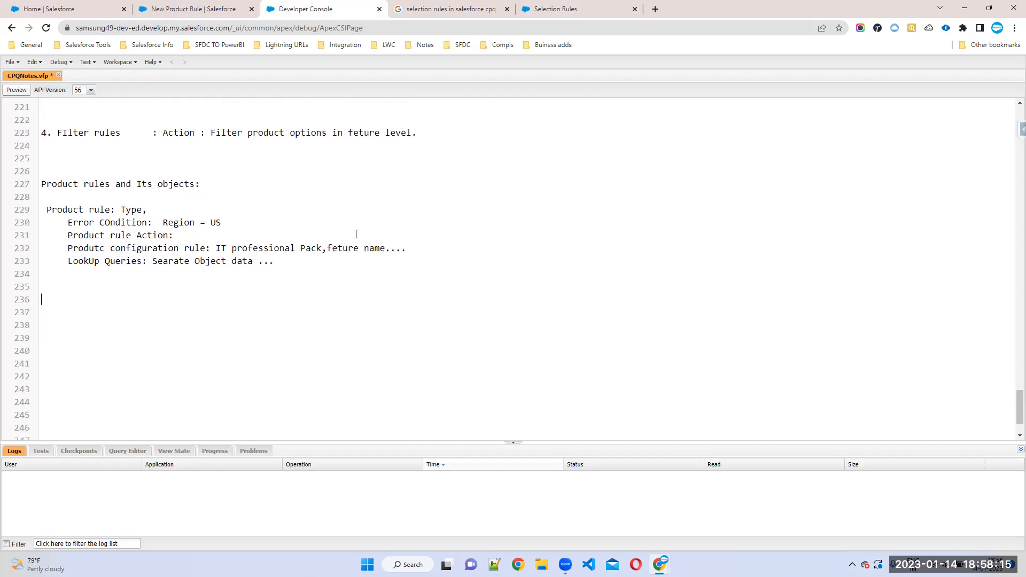
scroll(208, 218, up, 4)
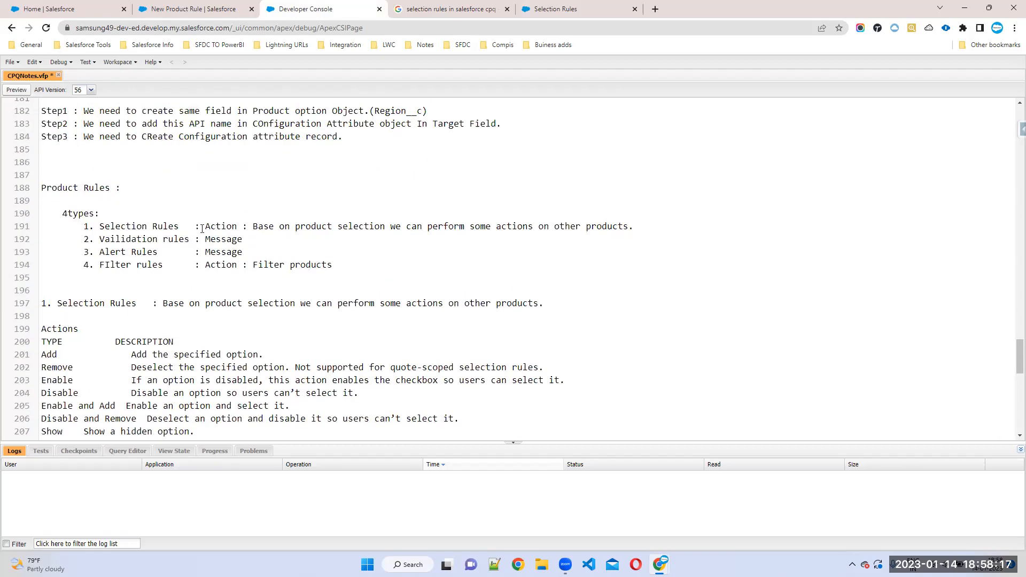
scroll(202, 228, up, 4)
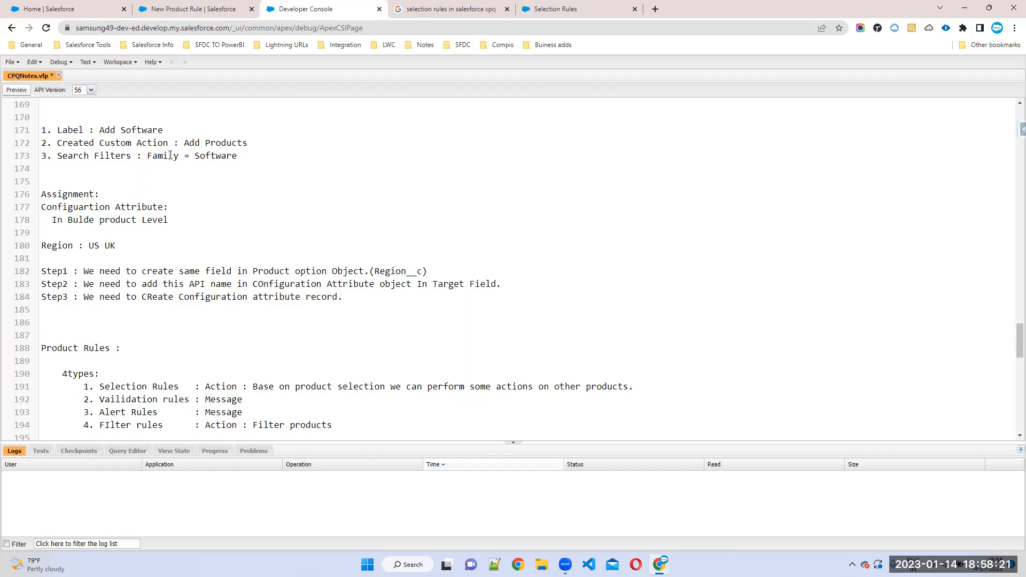
scroll(100, 262, down, 1)
double_click(49, 193)
double_click(400, 217)
key(ctrl+c)
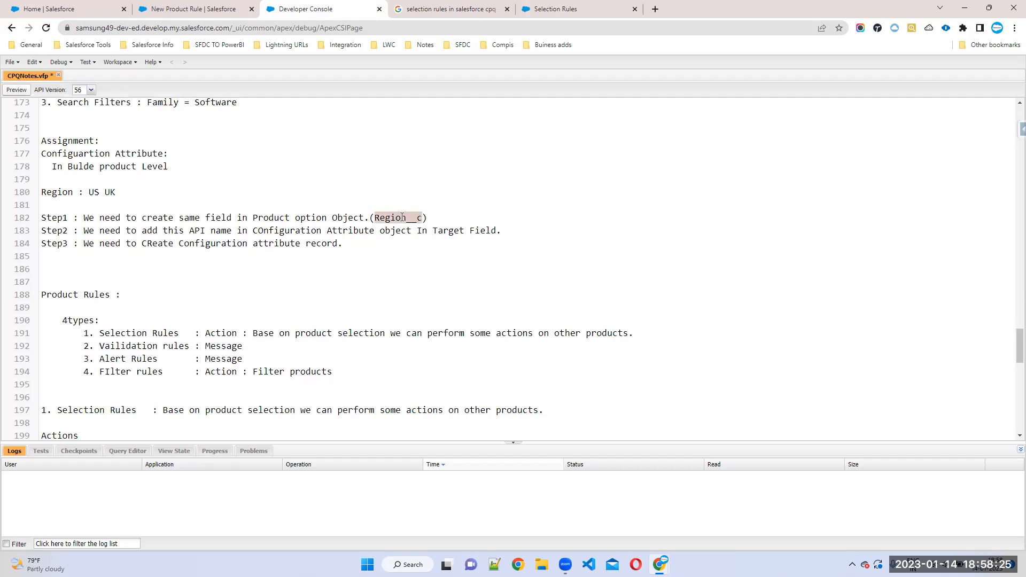
Add a "Selection Rules:" heading below the product rule objects, with the condition "Region__c = US" beneath it.
scroll(402, 217, down, 13)
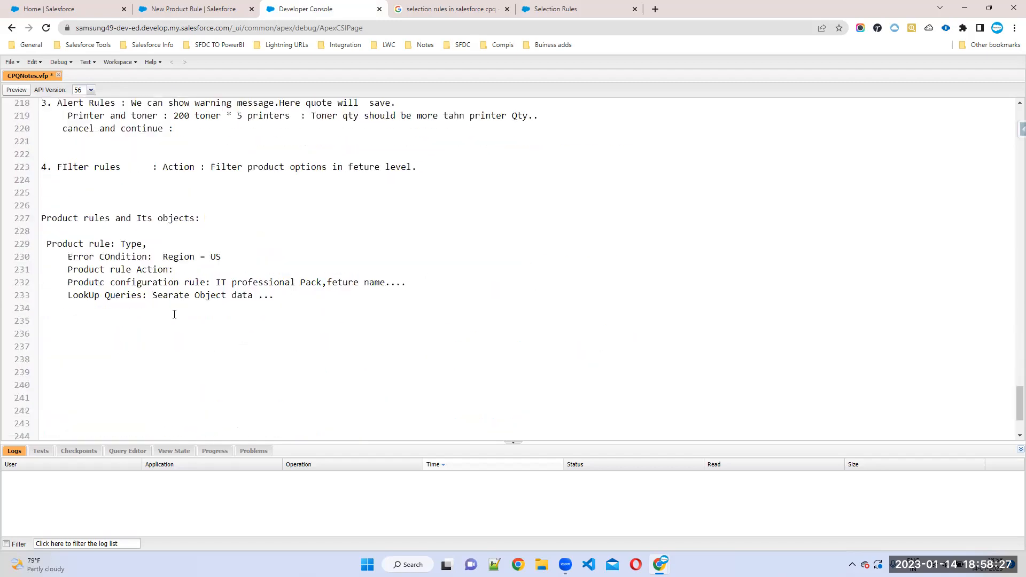
click(42, 249)
text(Selection Rules:)
key(Return)
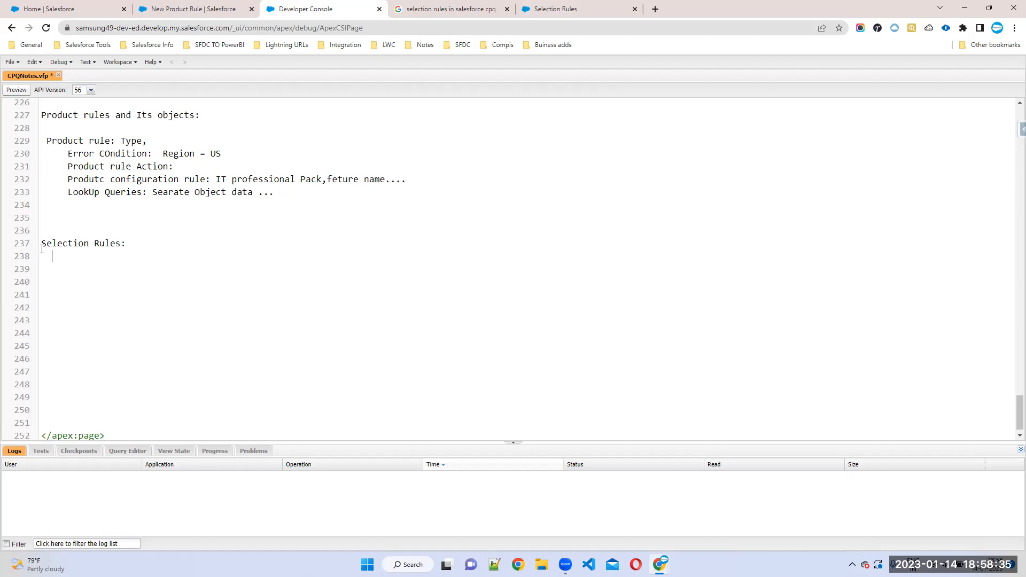
key(ctrl+v)
text(= US)
key(Return)
key(Return)
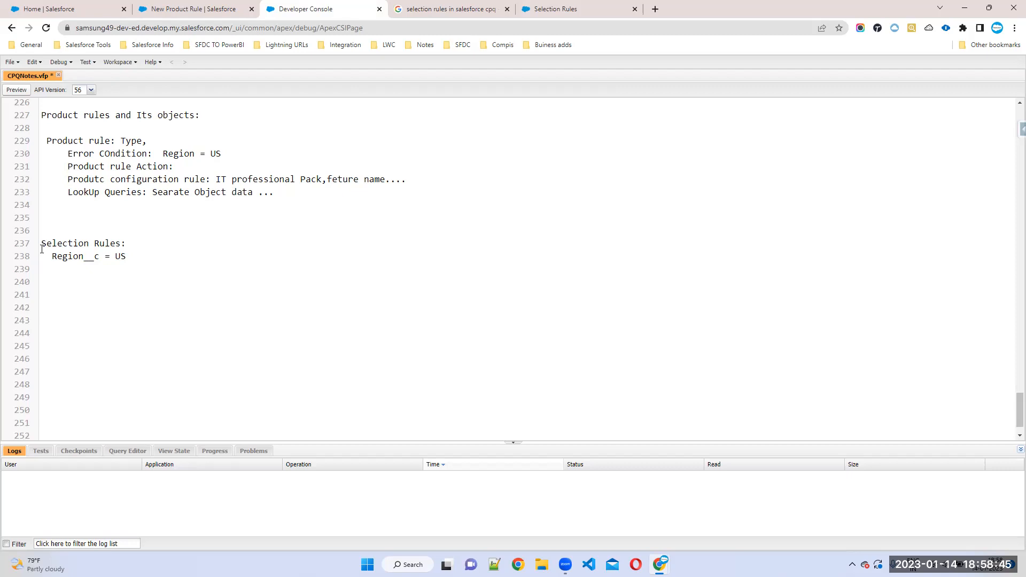
Add "US Key board option" under the condition, preceded by the copied Show and Add action line ending in a colon.
text(US Key board option)
scroll(65, 251, up, 5)
scroll(65, 251, up, 6)
scroll(64, 315, down, 4)
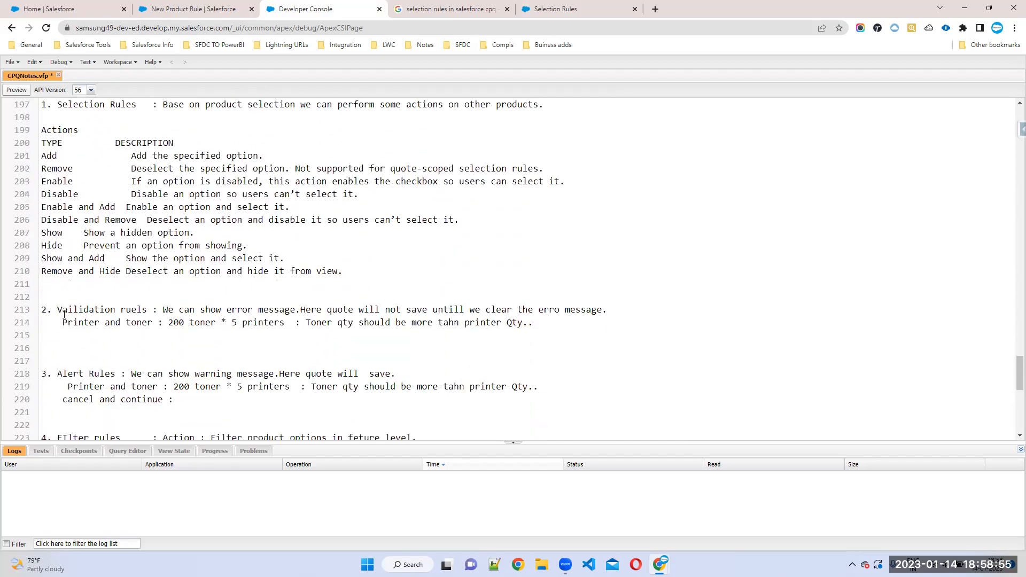
drag(127, 207, 303, 209)
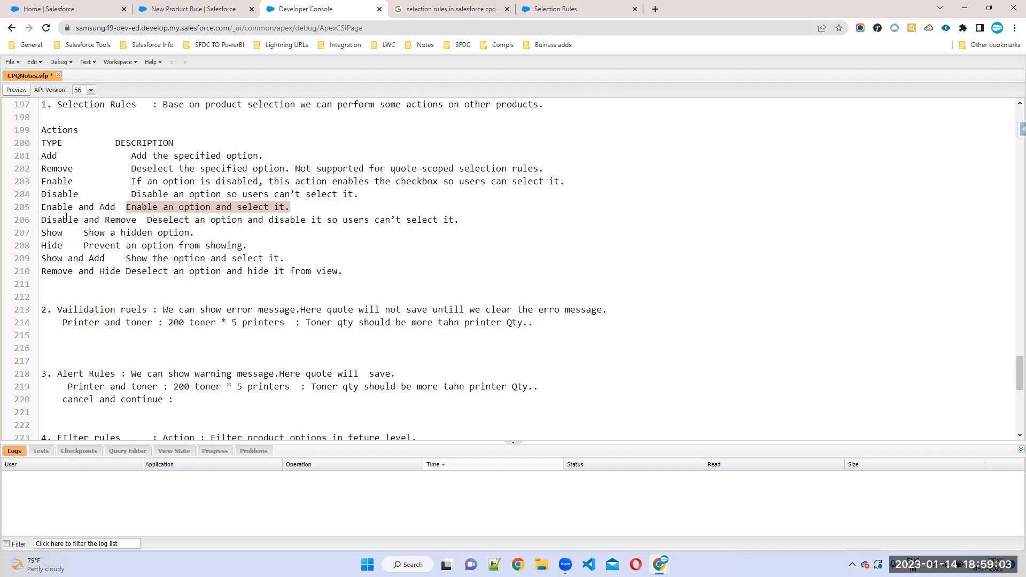
mouse_move(41, 259)
mouse_down()
mouse_move(237, 259)
mouse_move(36, 262)
mouse_up()
key(ctrl+c)
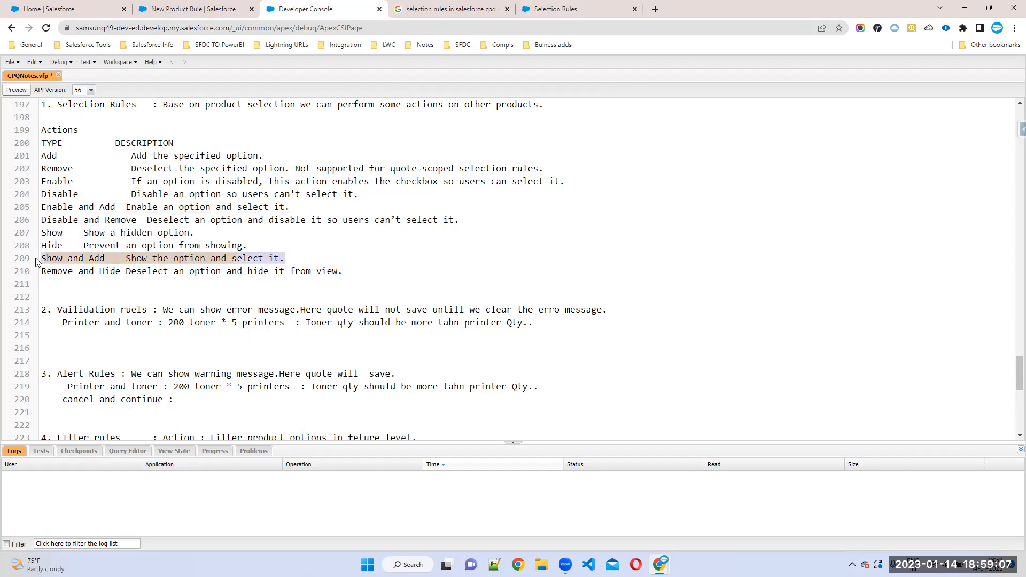
scroll(110, 318, down, 5)
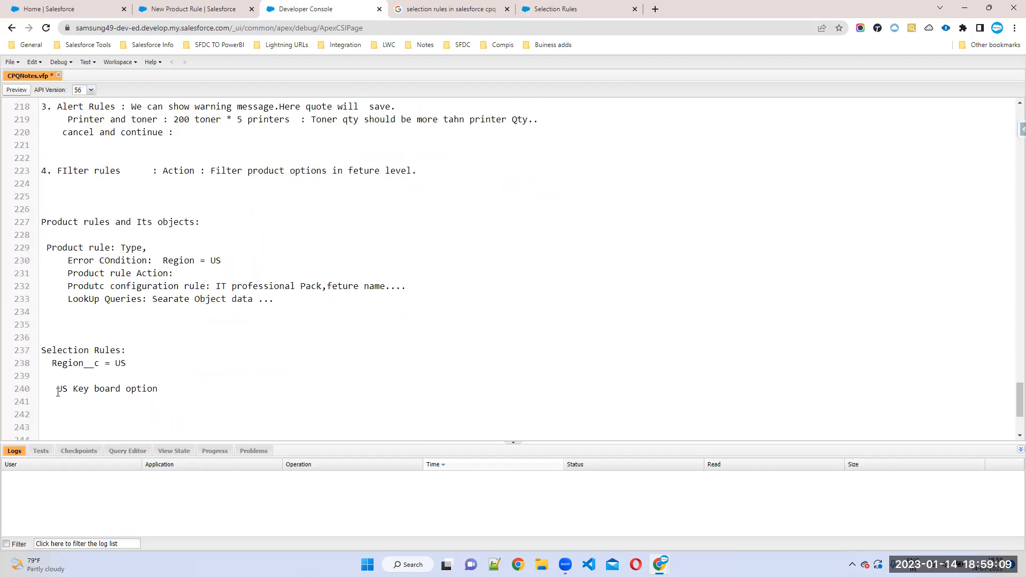
key(ctrl+v)
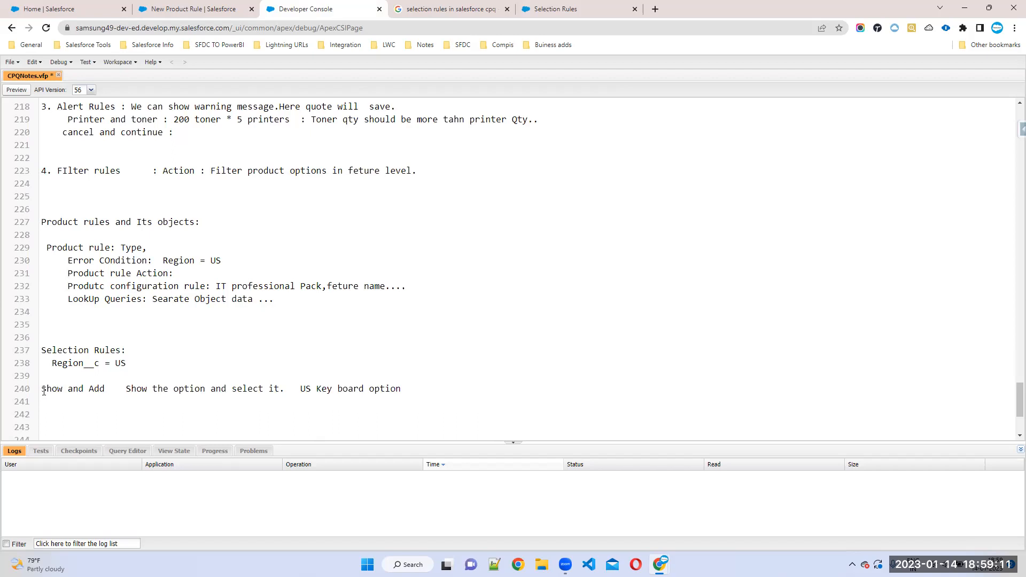
key(BackSpace)
text(:)
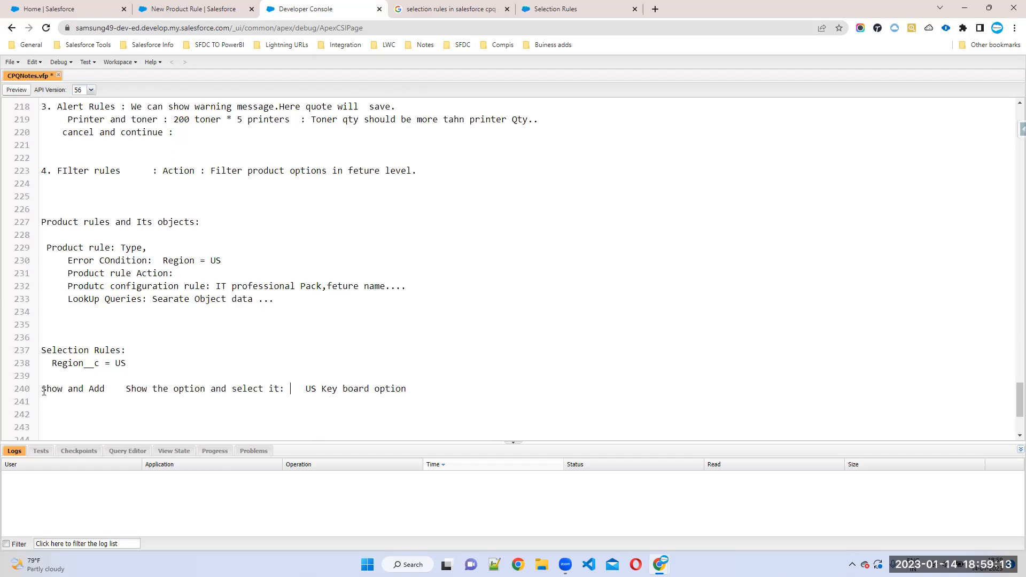
Copy the "Remove and Hide" line from the Actions list to below the Show and Add example.
scroll(79, 193, up, 4)
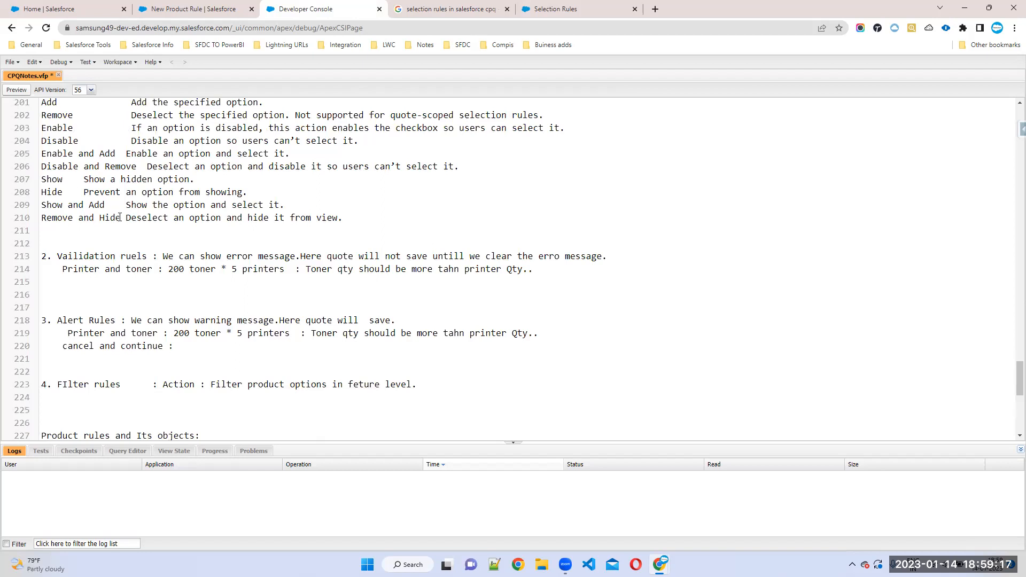
drag(45, 217, 363, 217)
key(ctrl+c)
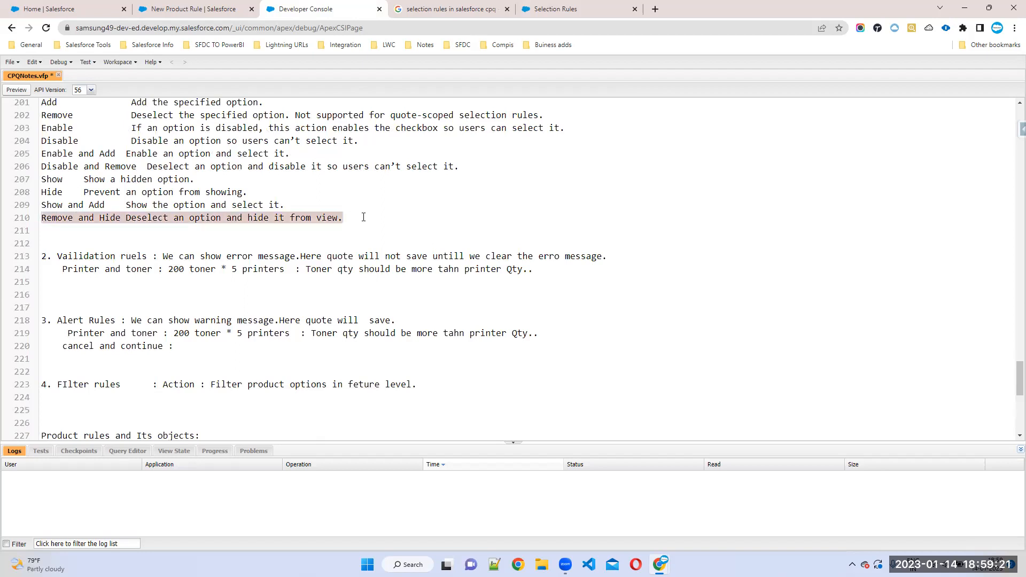
click(295, 297)
scroll(98, 384, down, 4)
click(47, 401)
key(ctrl+v)
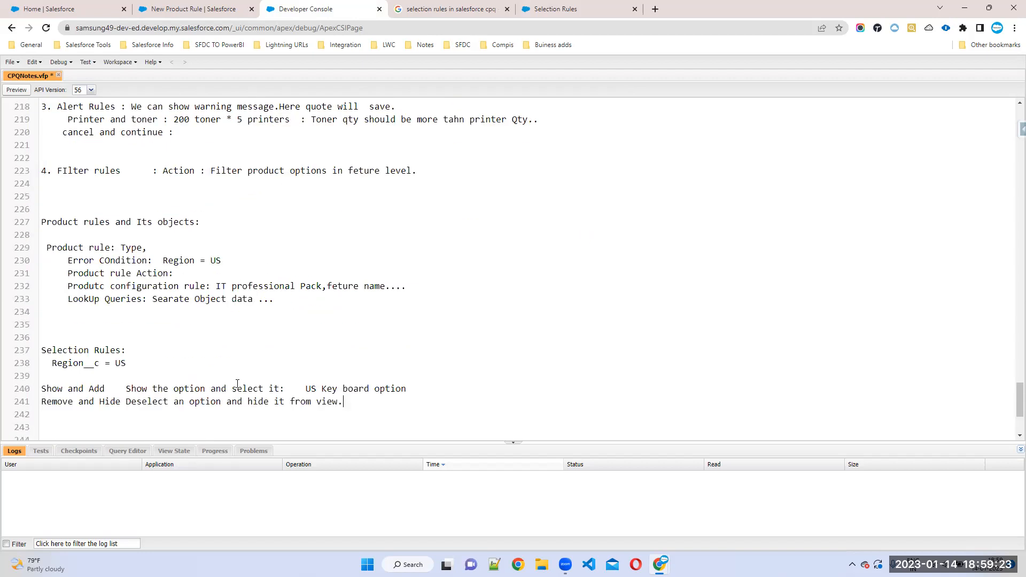
Align the Show and Add and Remove and Hide examples with colons before their descriptions, and append ": UK" to Remove and Hide.
click(125, 401)
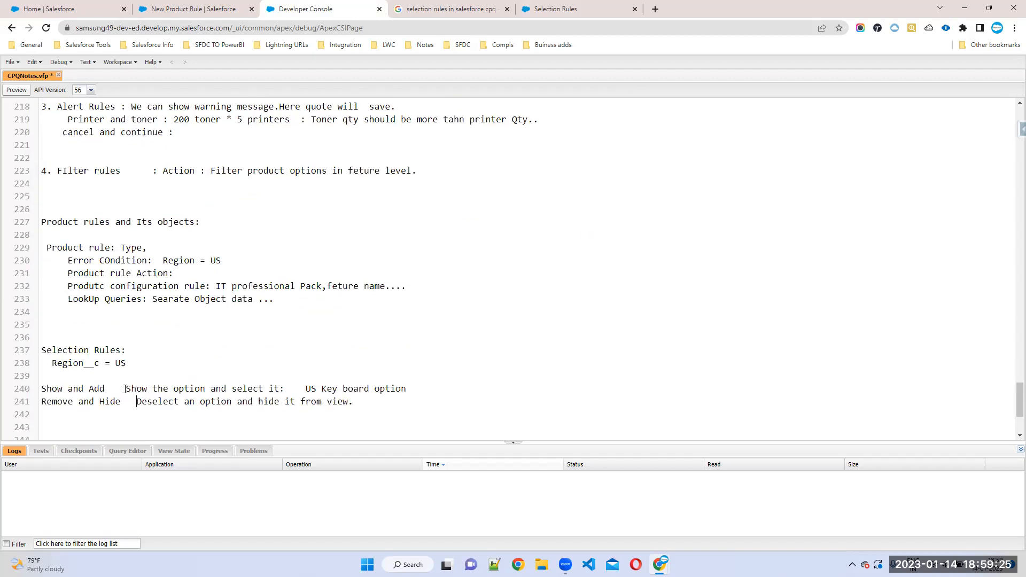
click(127, 389)
text(:)
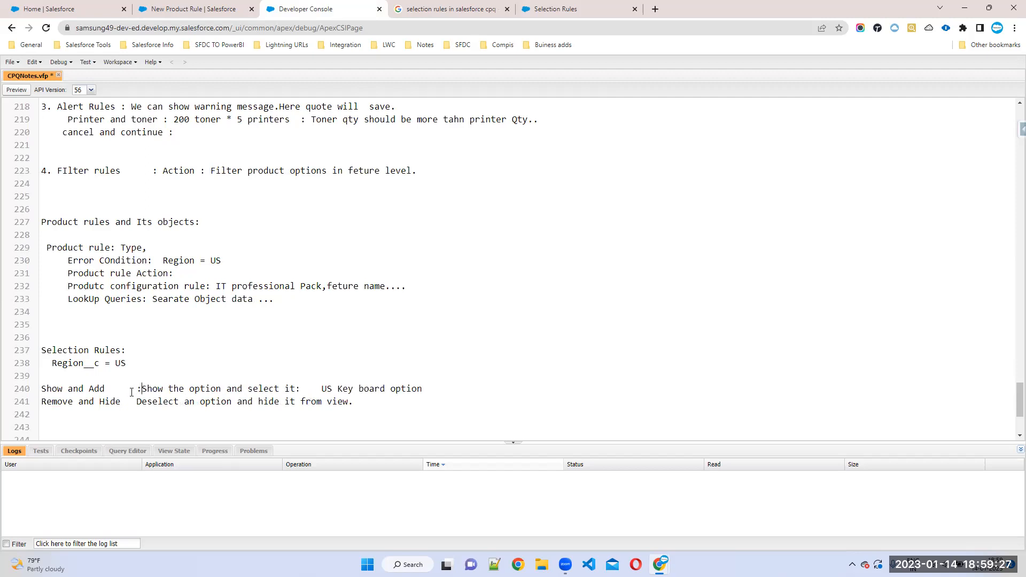
click(137, 401)
text(:)
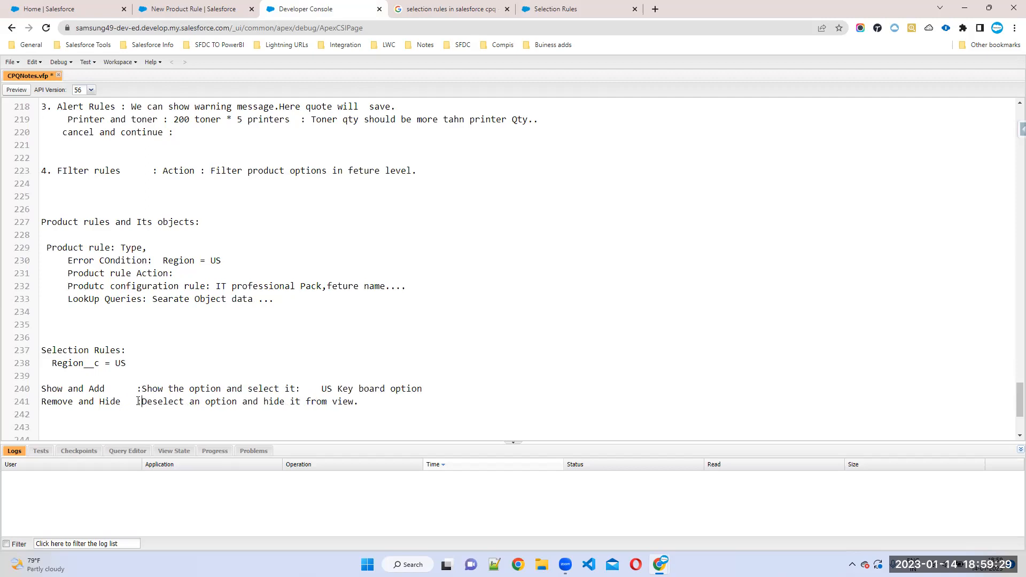
click(322, 388)
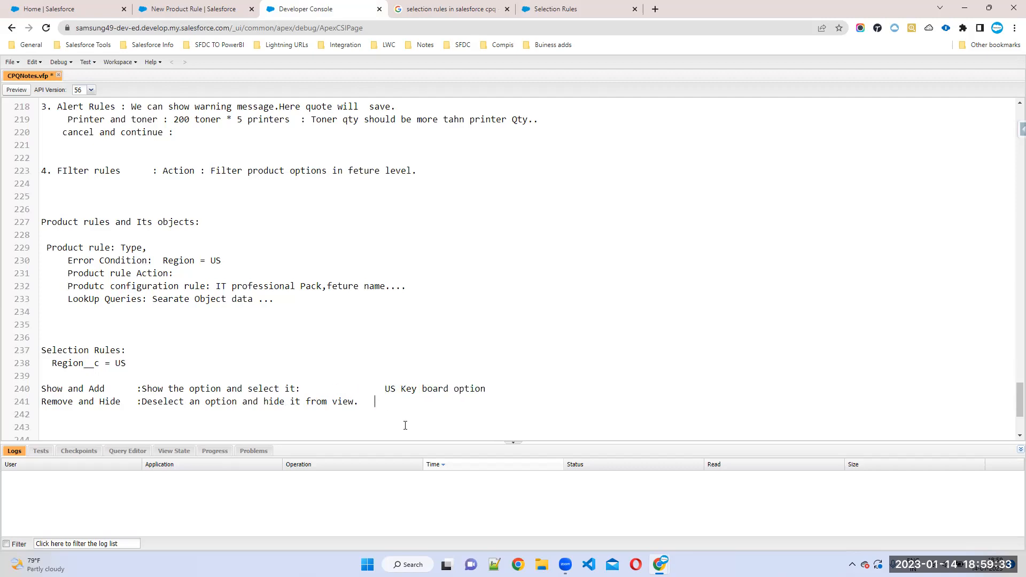
text(: UK)
Copy the "Disable" line from the Actions list to below the Remove and Hide example.
scroll(117, 236, up, 8)
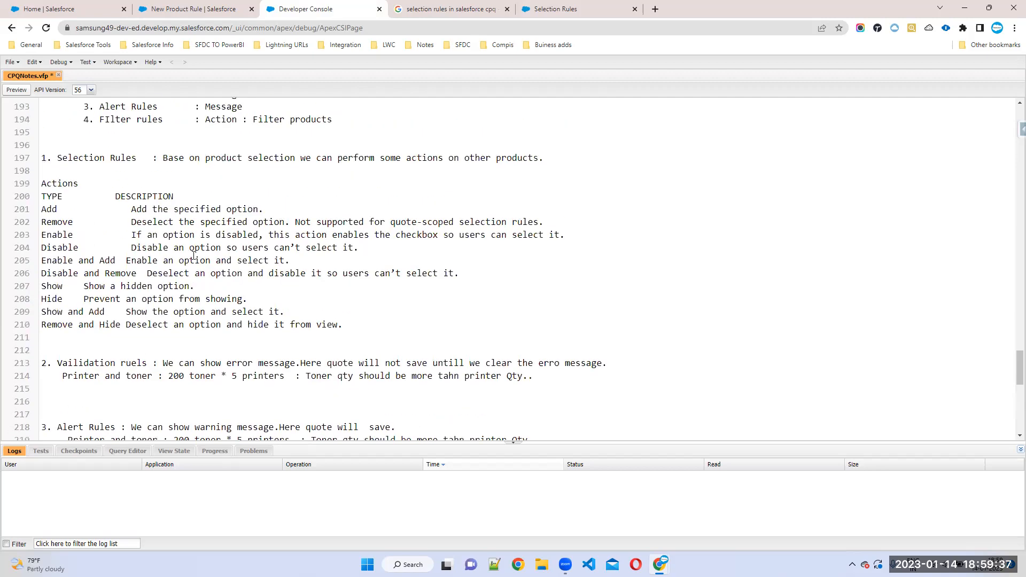
click(43, 248)
drag(63, 250, 420, 249)
key(ctrl+c)
scroll(208, 300, down, 7)
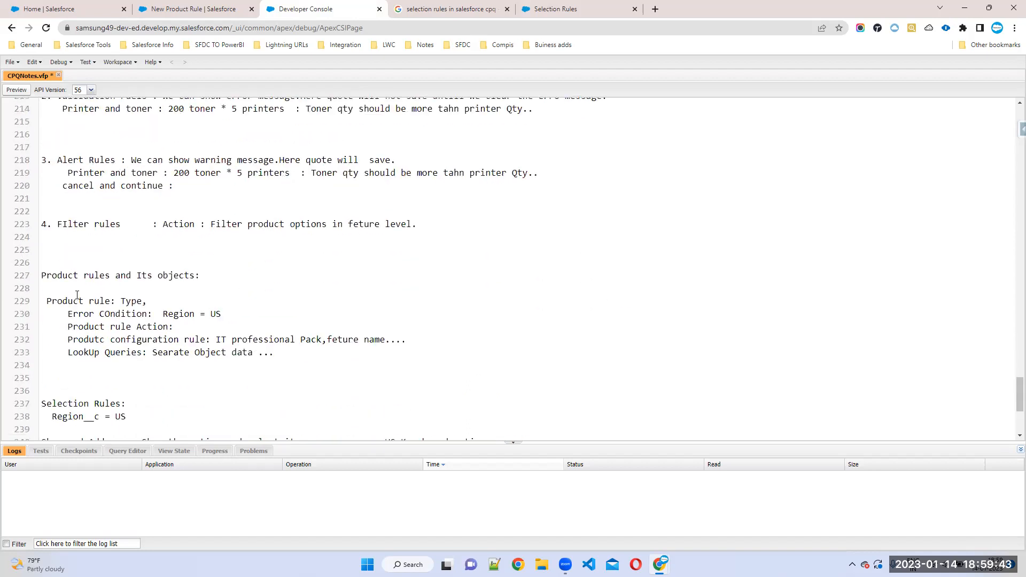
scroll(77, 295, down, 5)
click(67, 271)
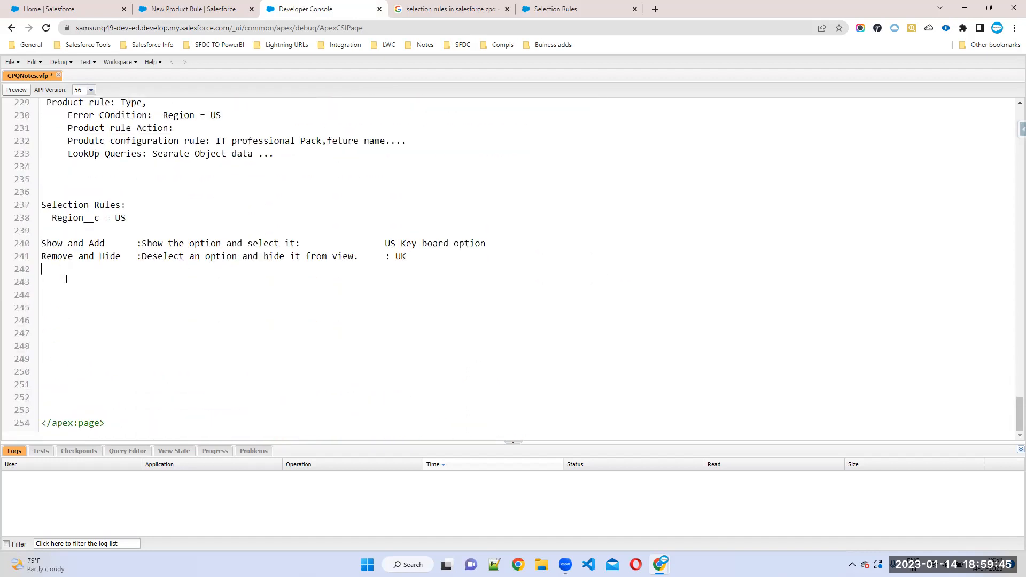
key(ctrl+v)
Put a colon before the Disable example's description and append ": A4 Paper" to the line.
click(132, 269)
text(:)
click(389, 270)
text(: Paper)
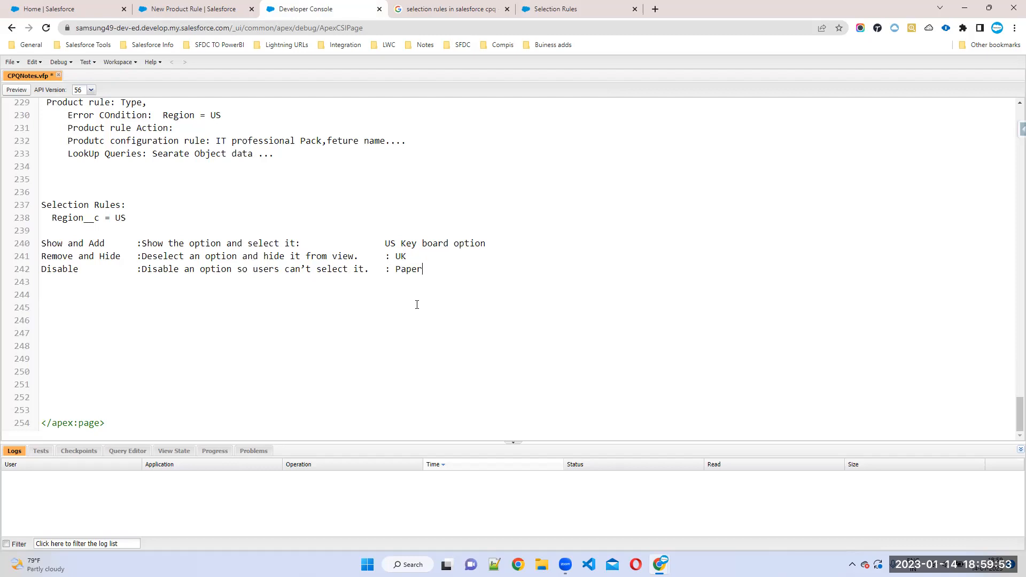
key(Left)
key(Left)
text(A4)
Prefix the Region__c = US condition under Selection Rules with "Configuration =".
click(52, 218)
text(Config)
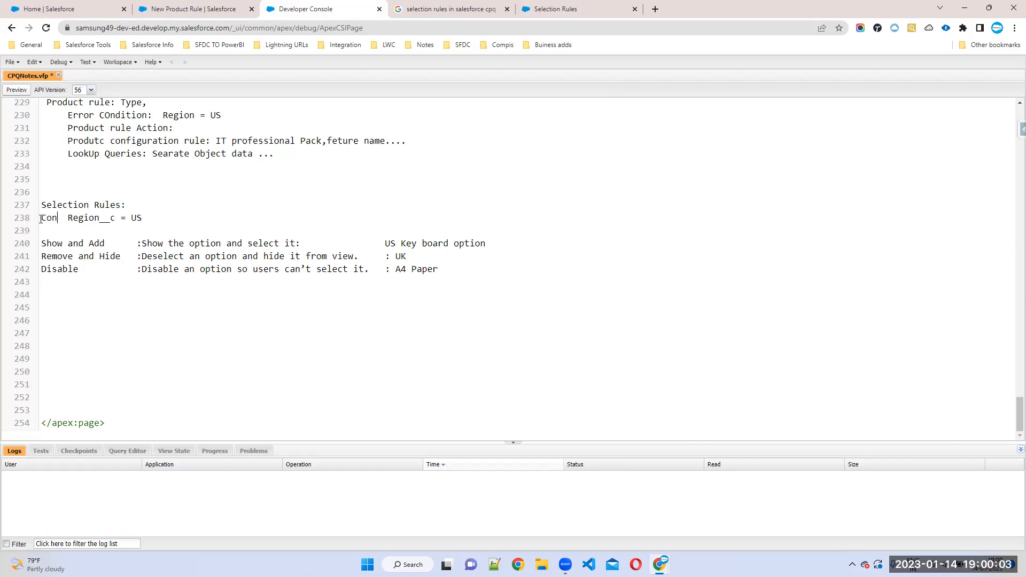
text(uration )
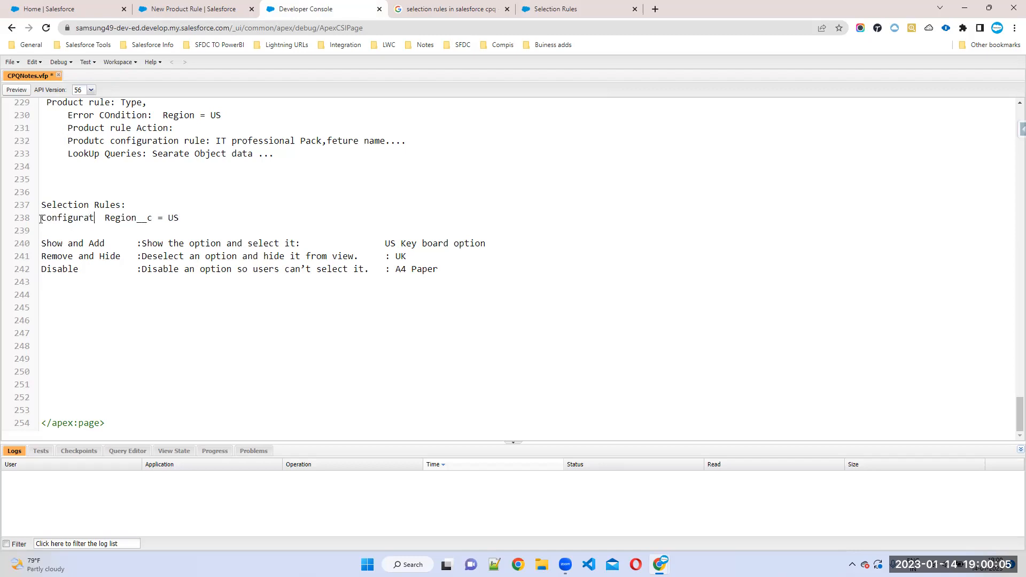
text(=)
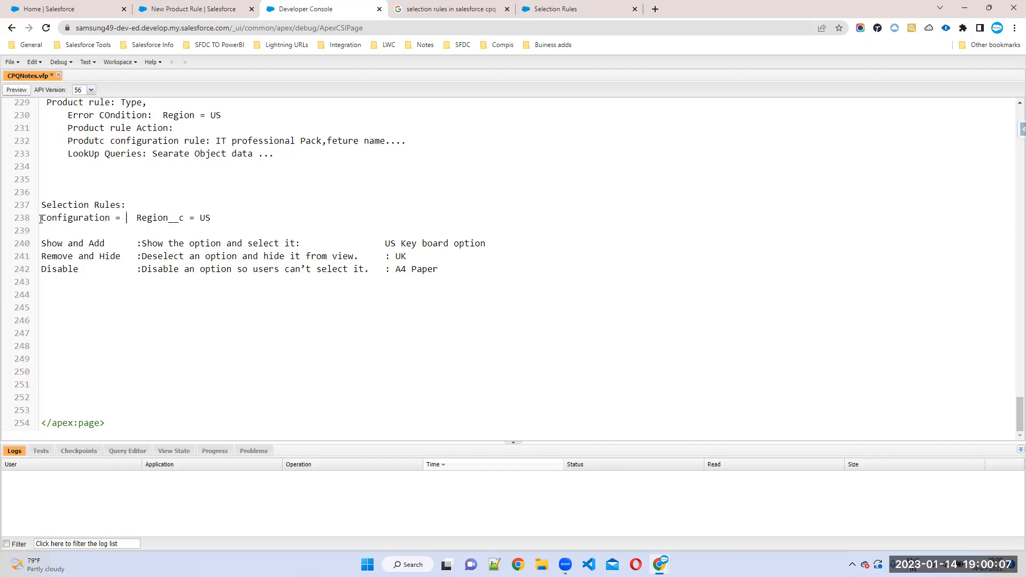
triple_click(59, 218)
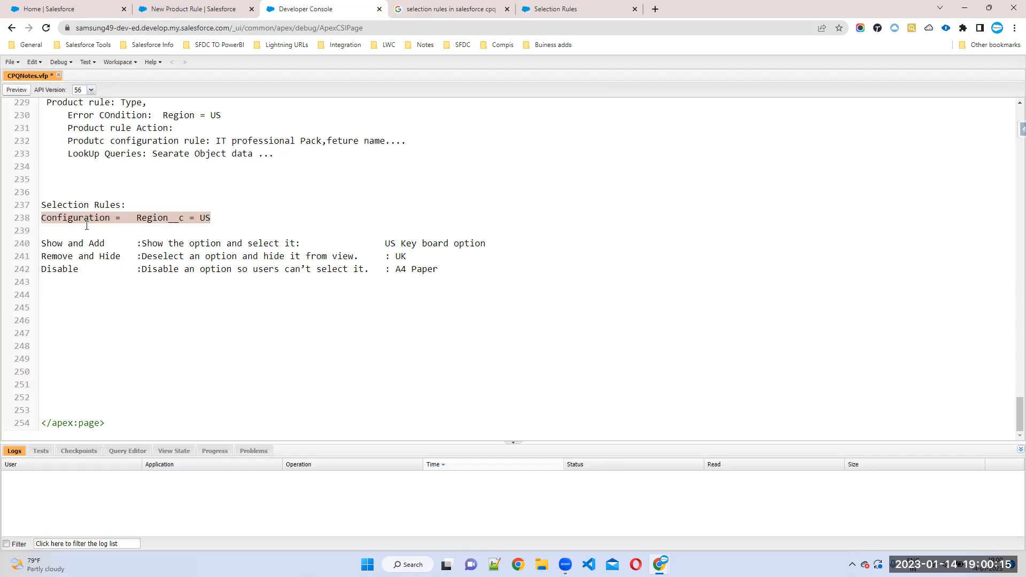
Save the notes and name the new product rule "Selection rules demo" in the open Salesforce product rule form.
key(ctrl+s)
click(192, 10)
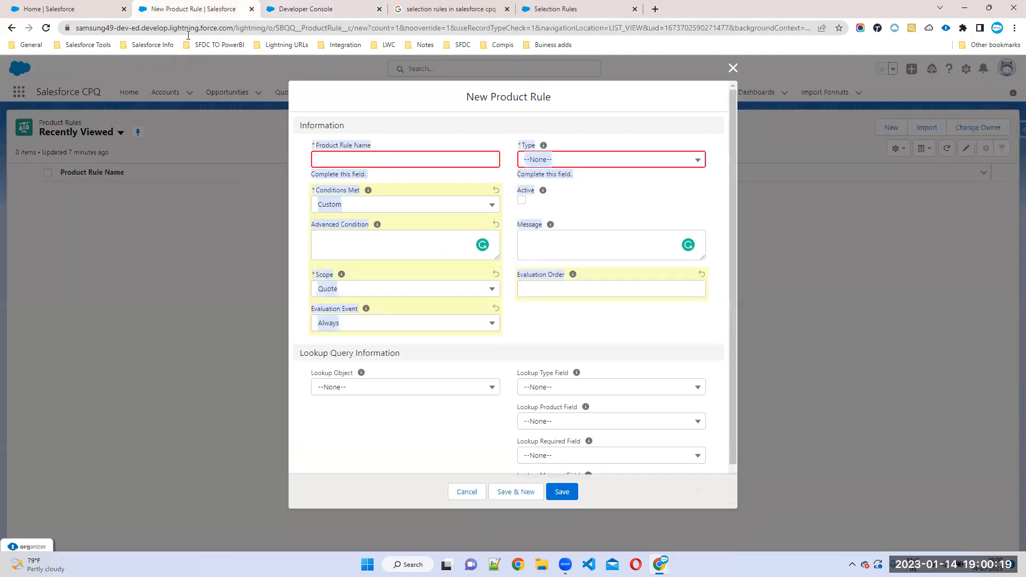
click(366, 164)
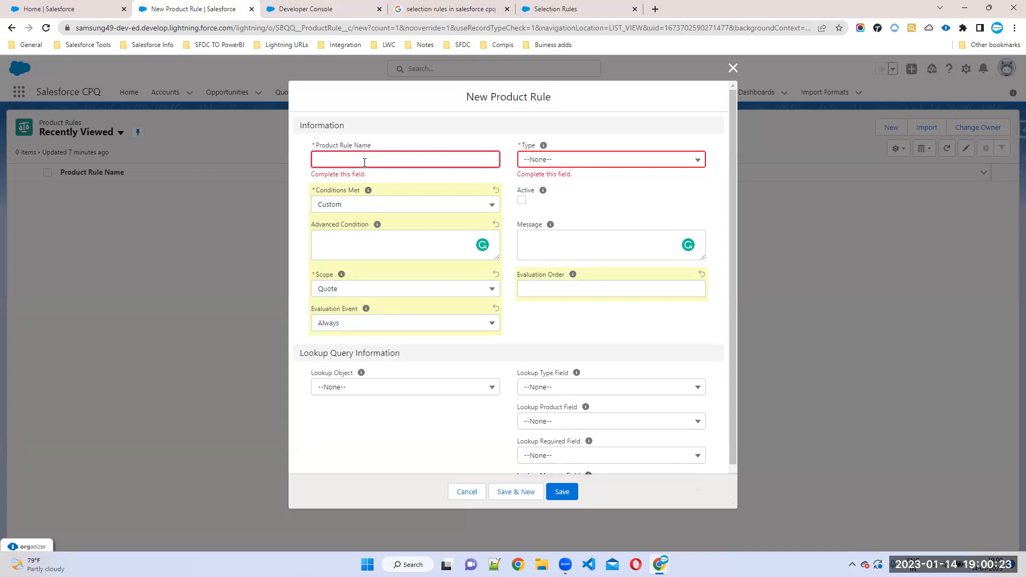
text(Selection rulesplemo)
drag(434, 160, 291, 166)
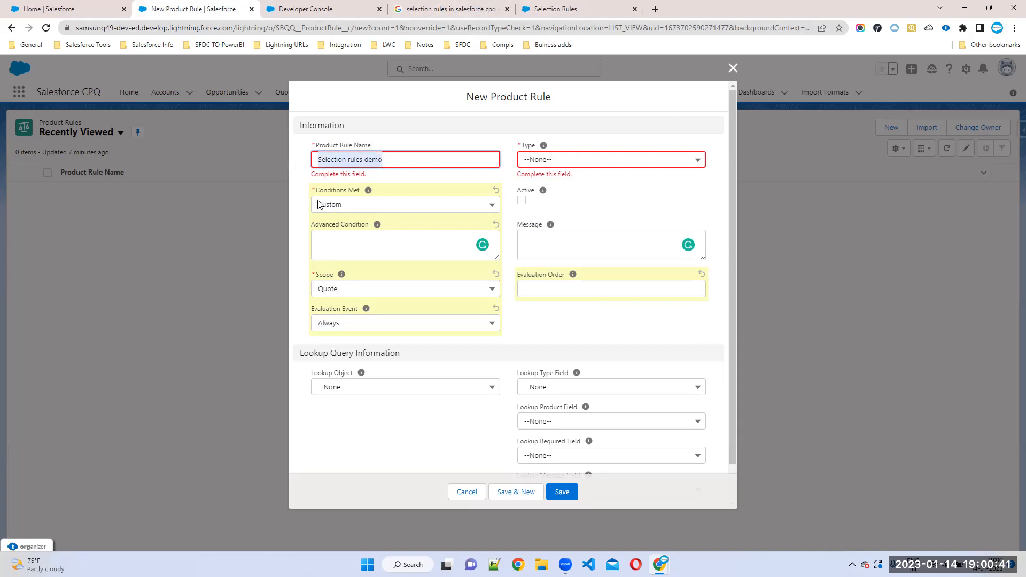
click(394, 158)
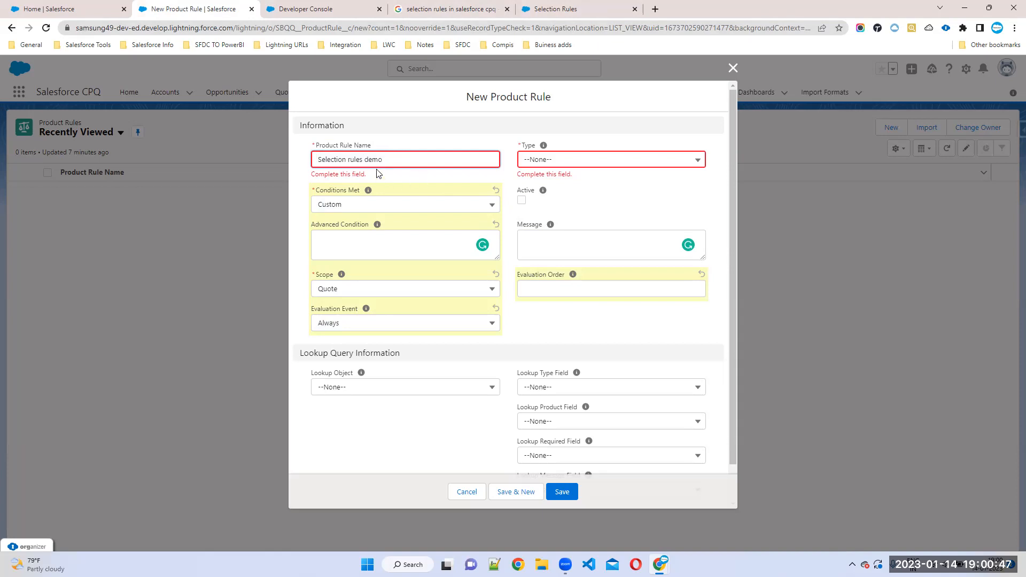
Set the product rule's Type to Selection and Conditions Met to All.
click(558, 160)
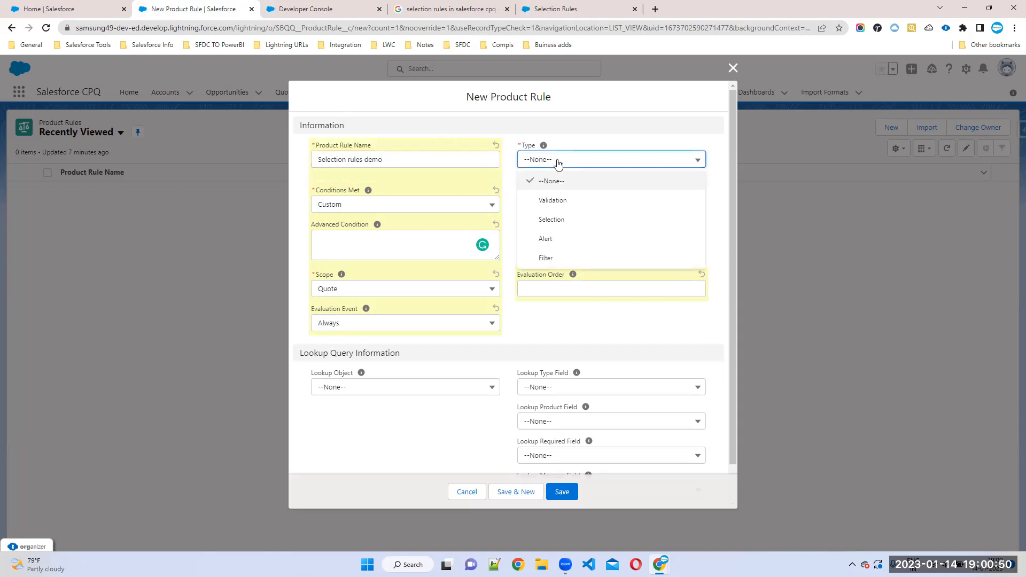
click(545, 219)
click(356, 205)
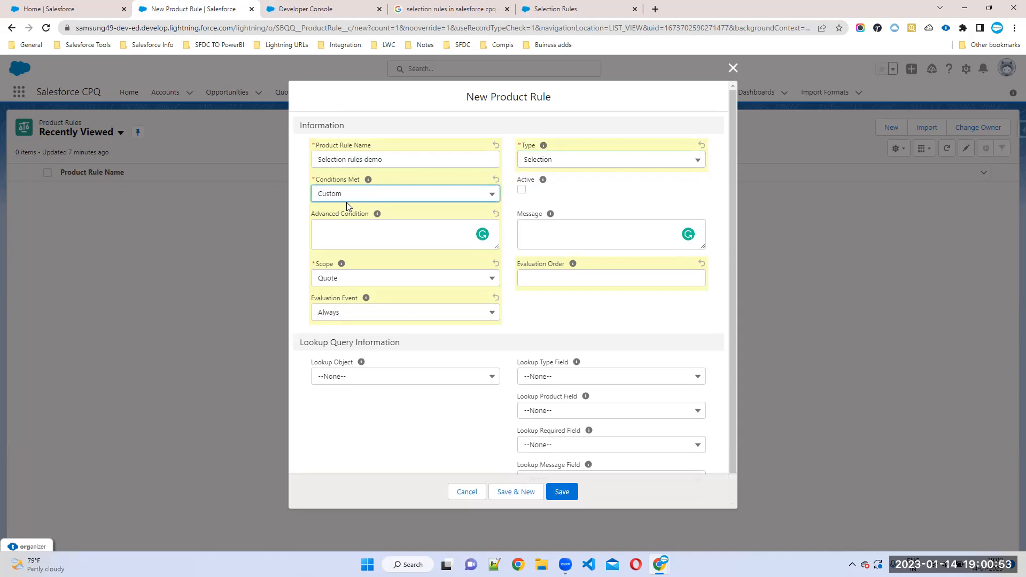
click(372, 195)
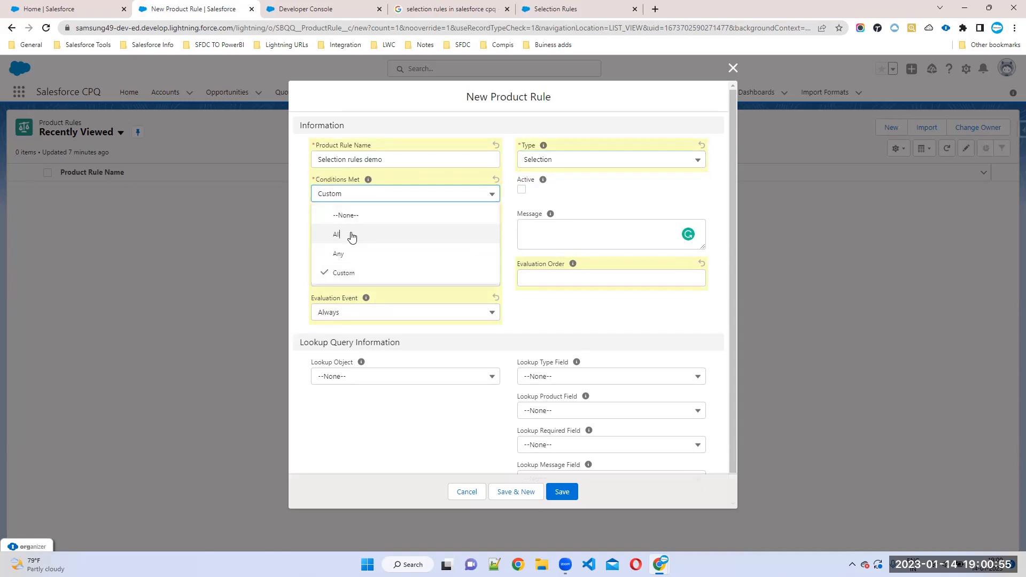
click(351, 233)
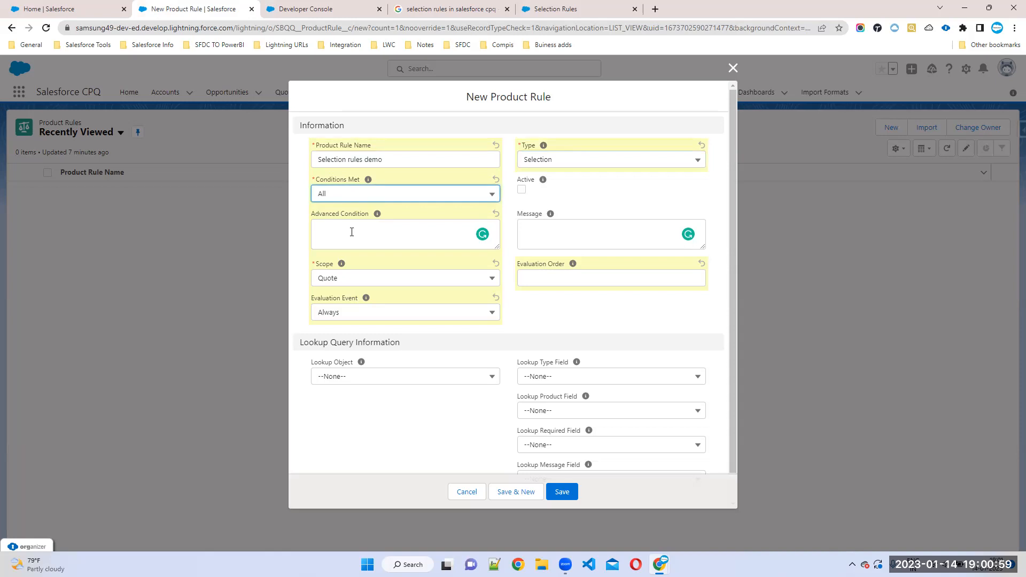
click(354, 198)
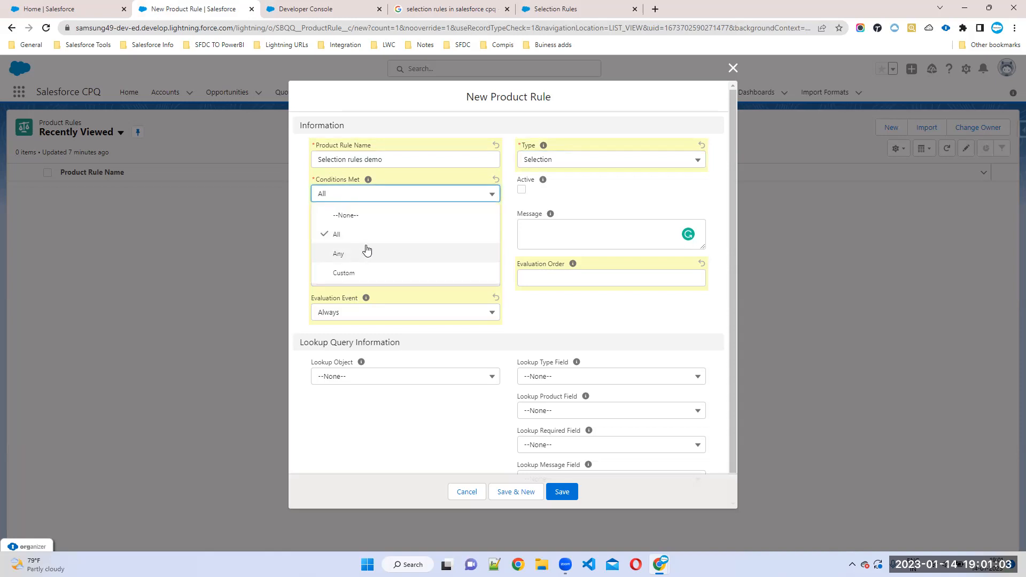
Mark the product rule as active and review the available Type options, keeping Selection.
click(521, 190)
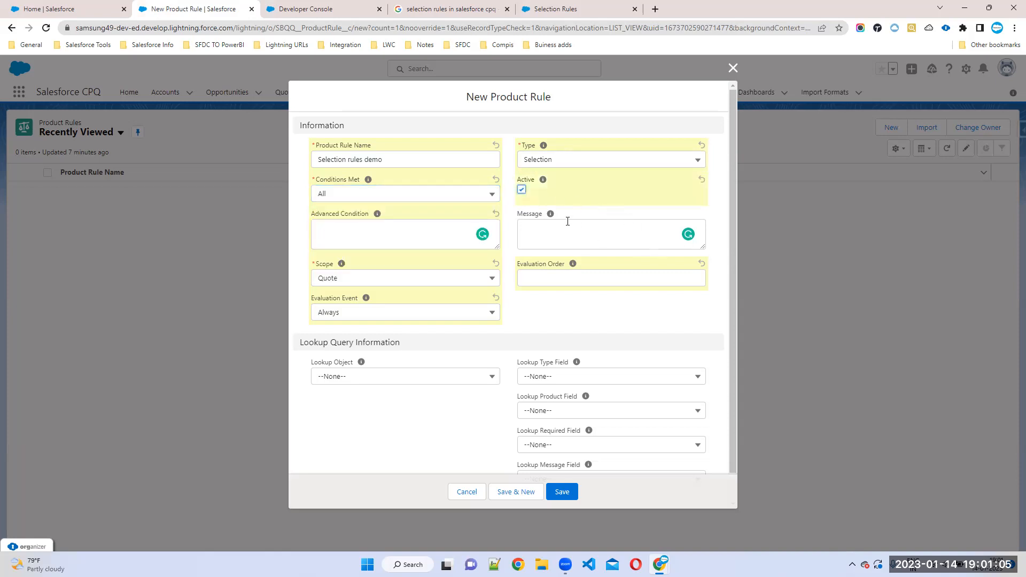
mouse_move(551, 215)
click(556, 163)
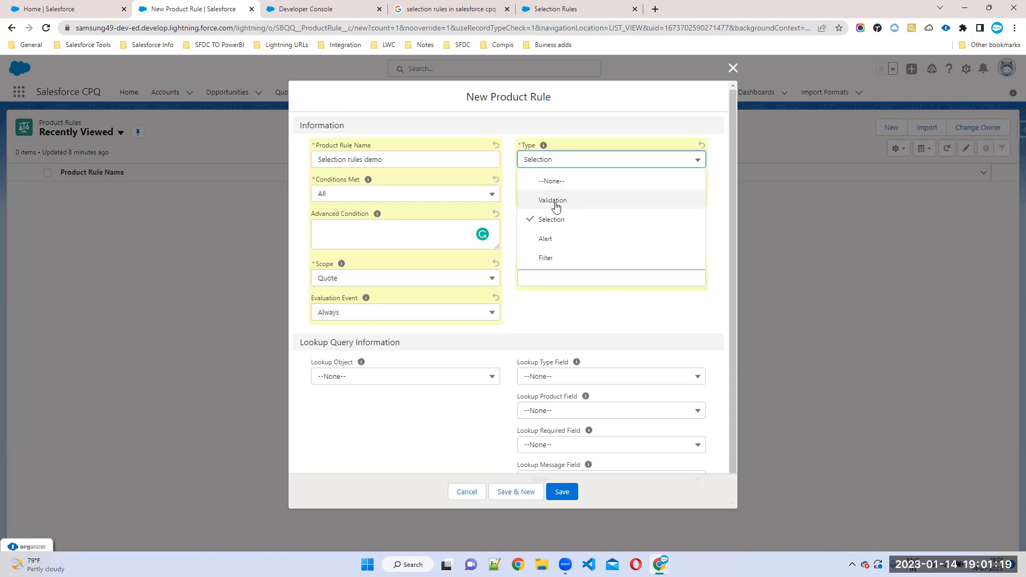
click(578, 138)
click(543, 167)
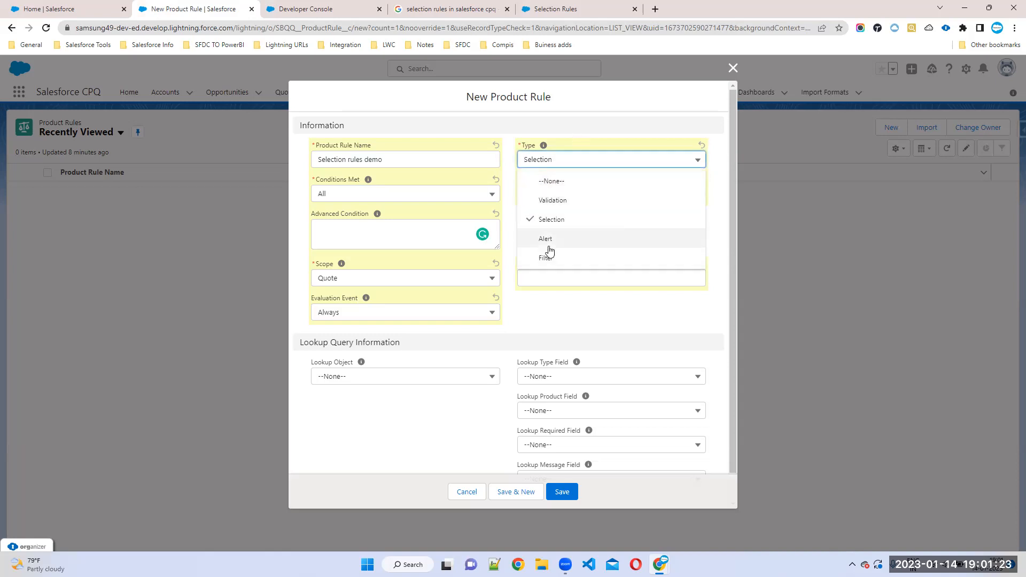
click(508, 128)
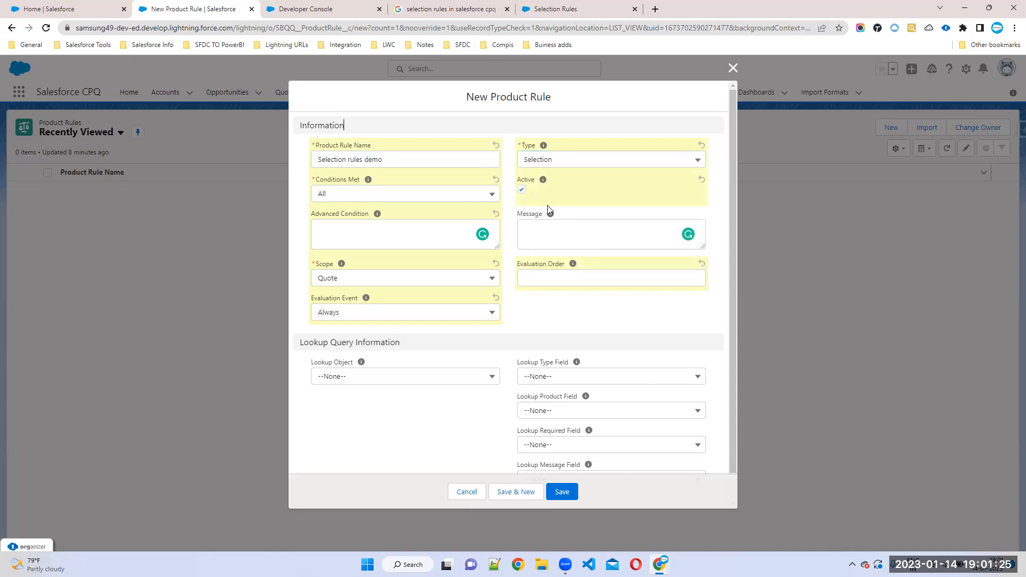
Set the rule's Evaluation Order to 10 and its Scope to Product.
click(548, 278)
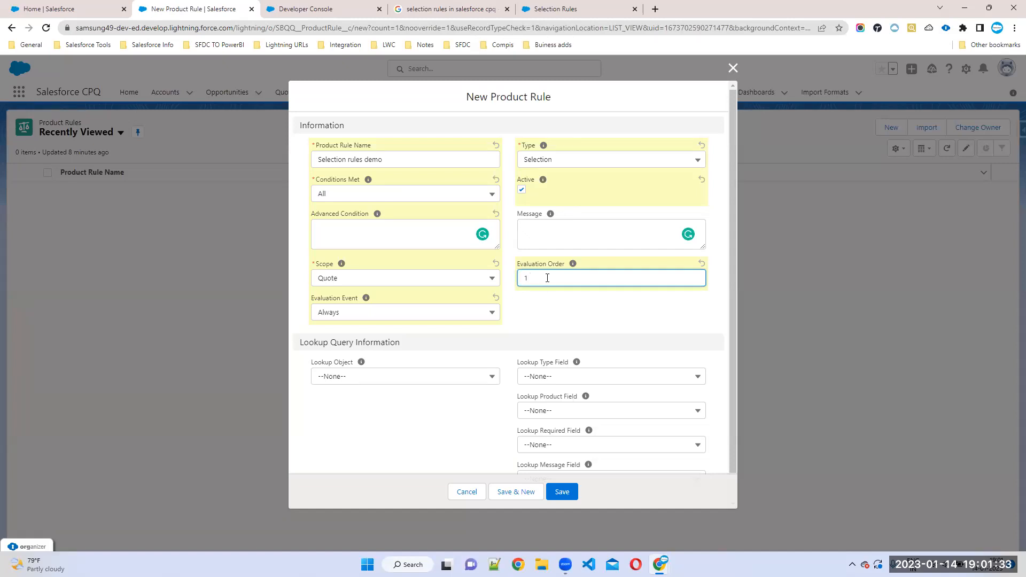
drag(547, 278, 518, 277)
click(564, 316)
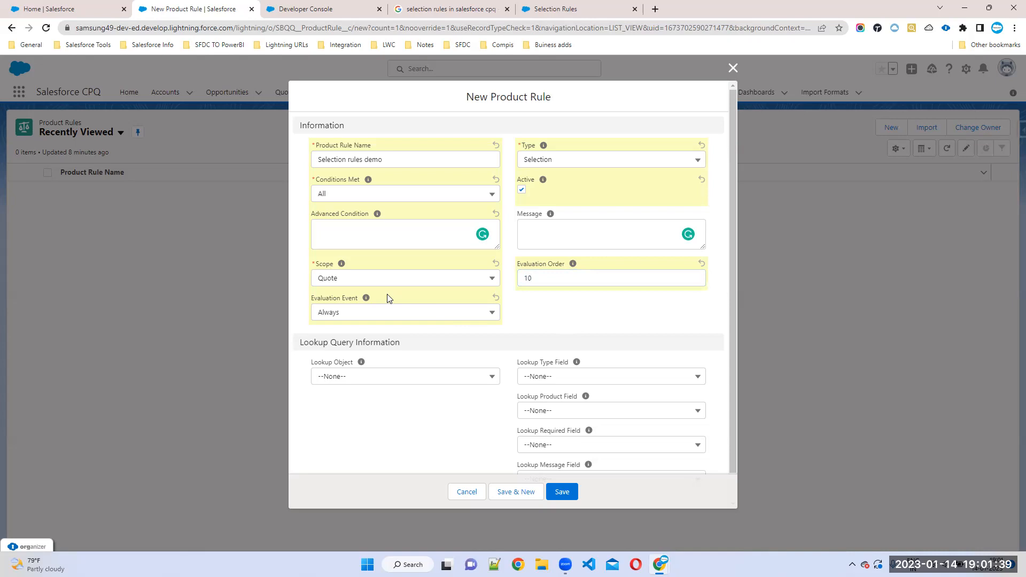
click(337, 280)
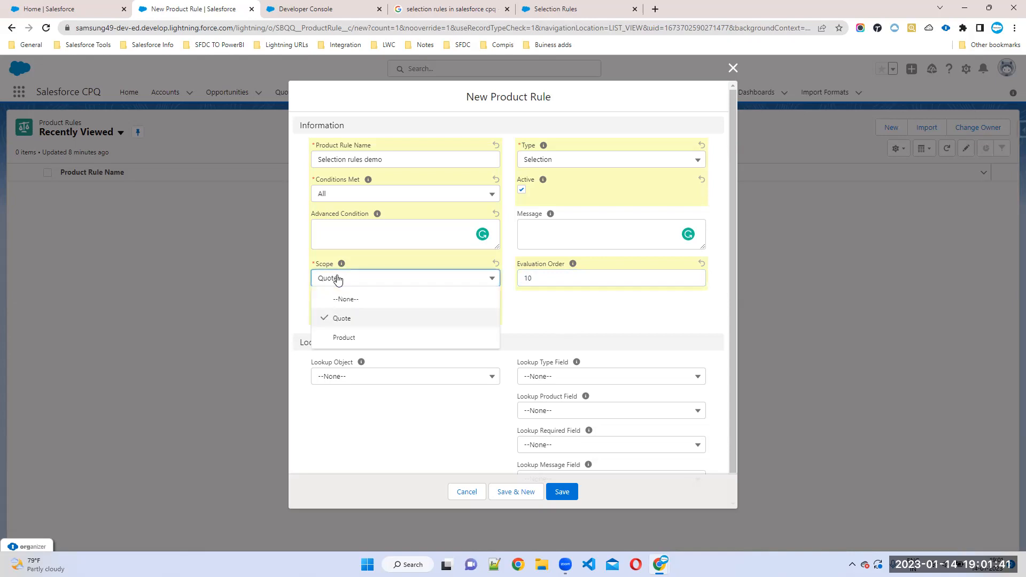
click(340, 339)
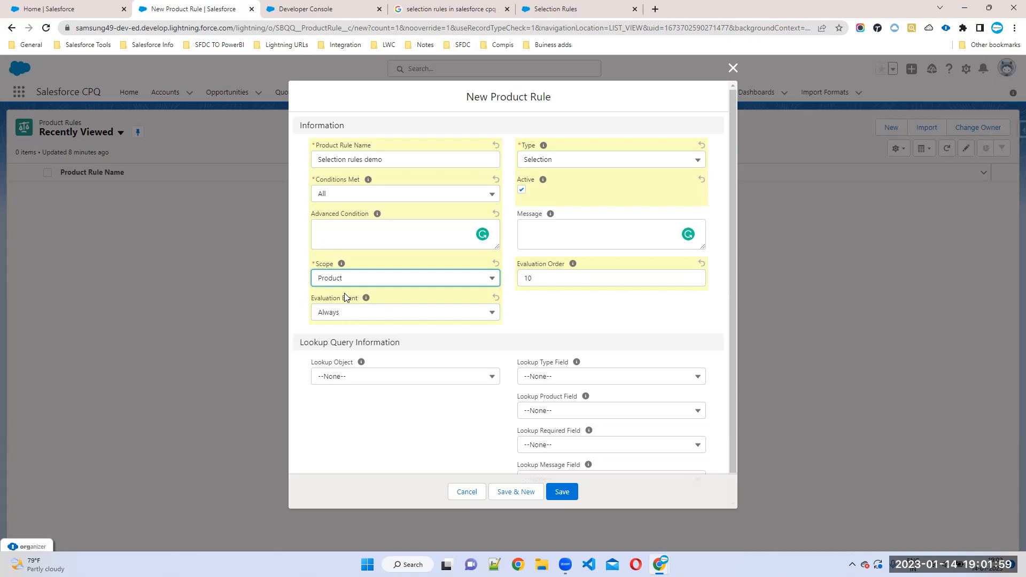
Choose Always as the rule's Evaluation Event and save the product rule.
drag(310, 301, 360, 298)
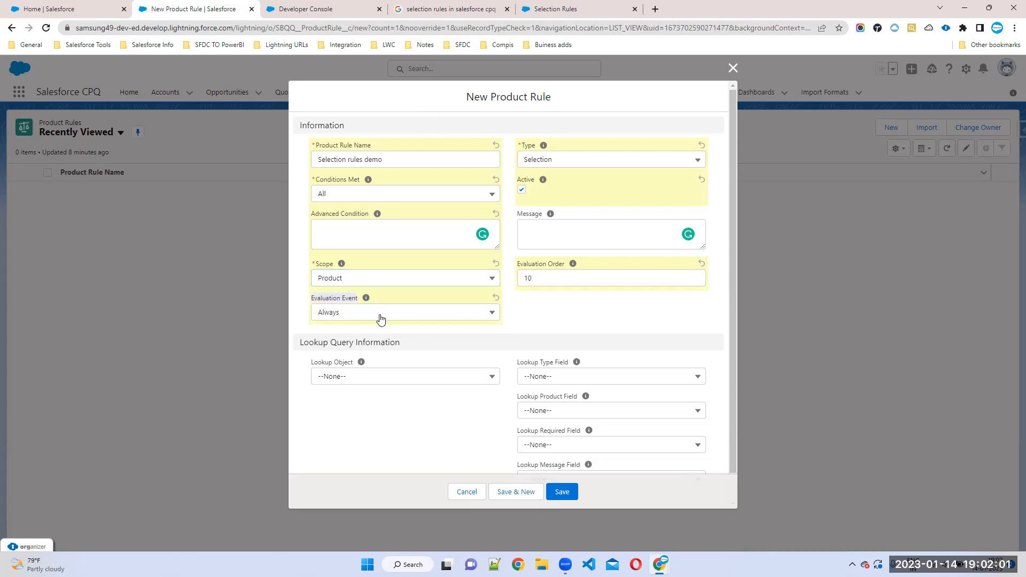
click(380, 315)
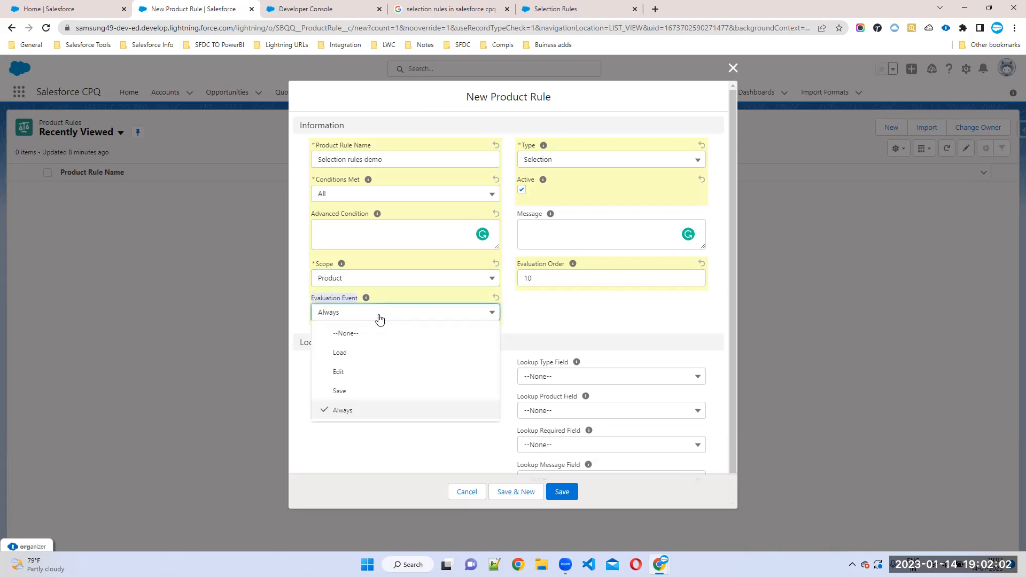
click(346, 410)
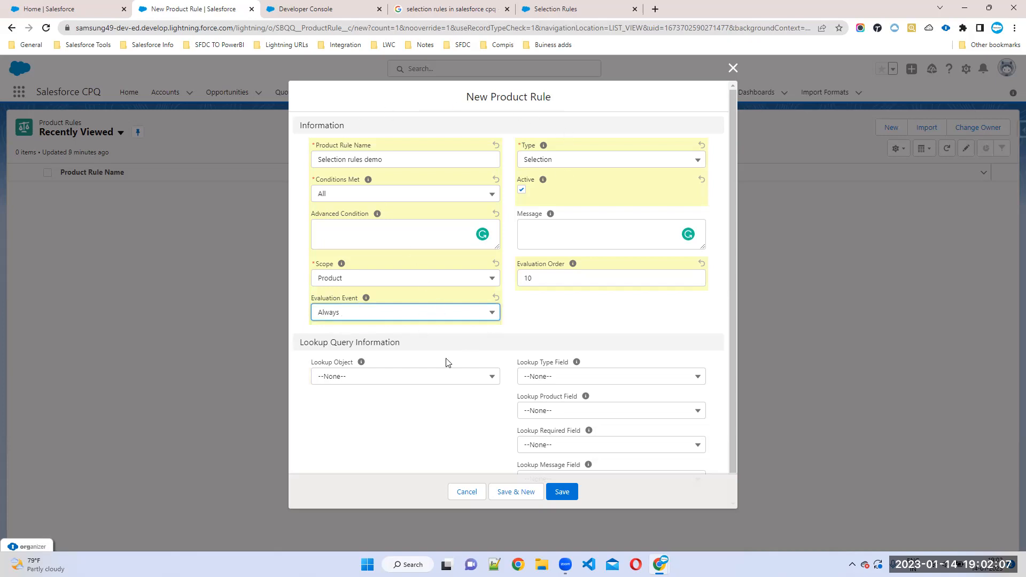
click(587, 330)
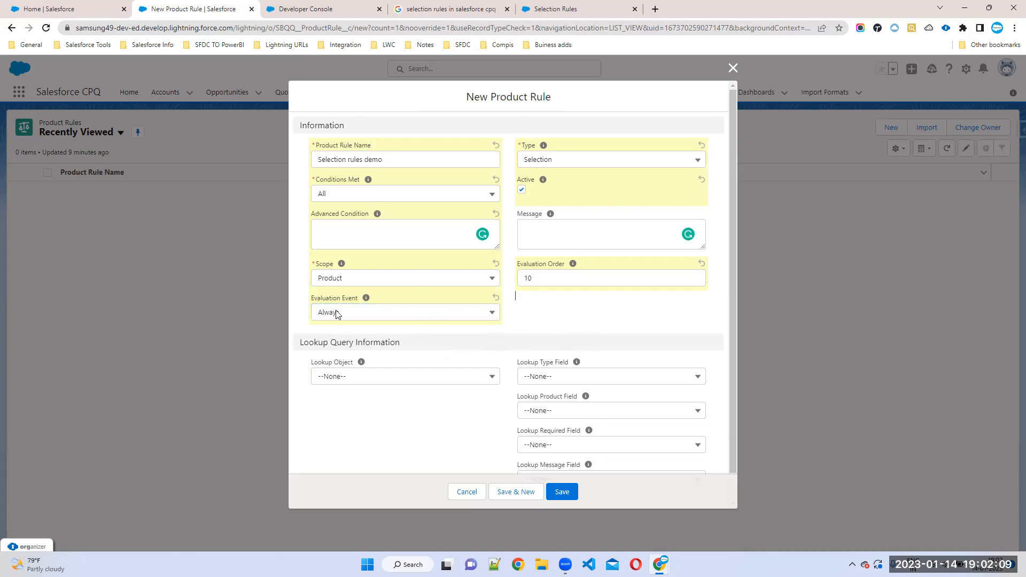
click(558, 491)
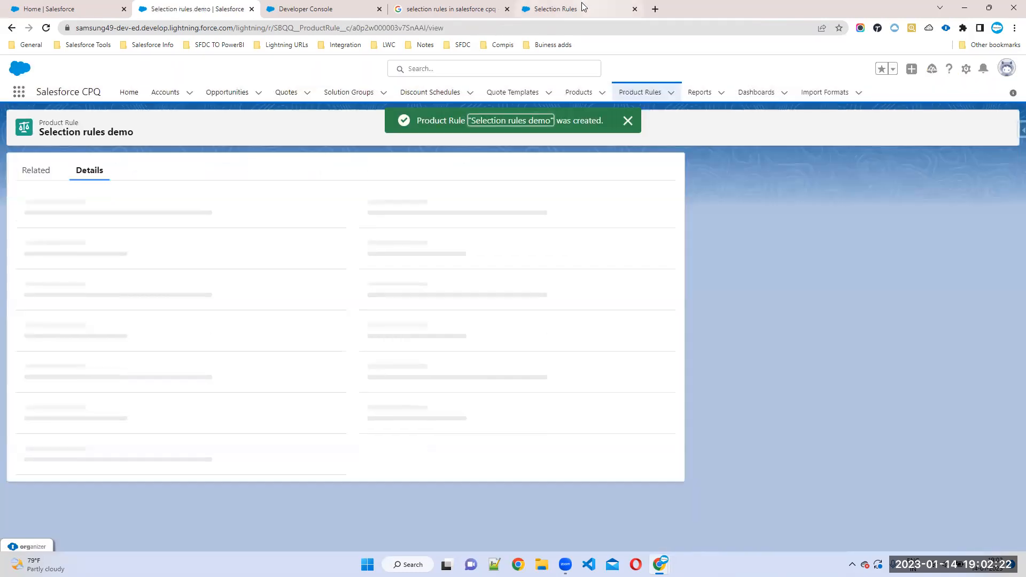
In the Developer Console notes, insert two blank lines above the LookUp Queries line to separate it from the product rule objects.
click(581, 8)
click(321, 7)
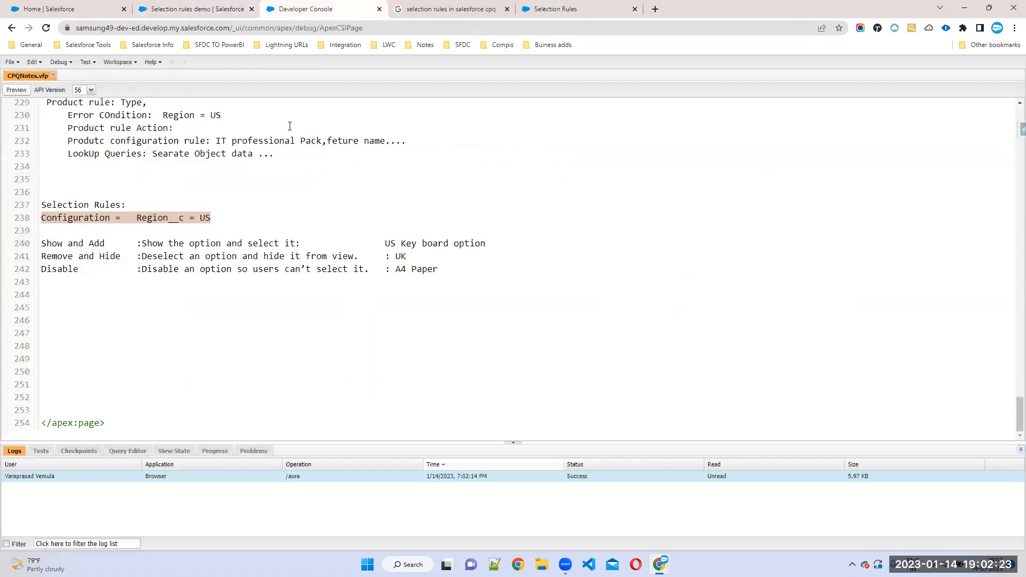
scroll(168, 203, up, 2)
click(68, 261)
key(Return)
key(Return)
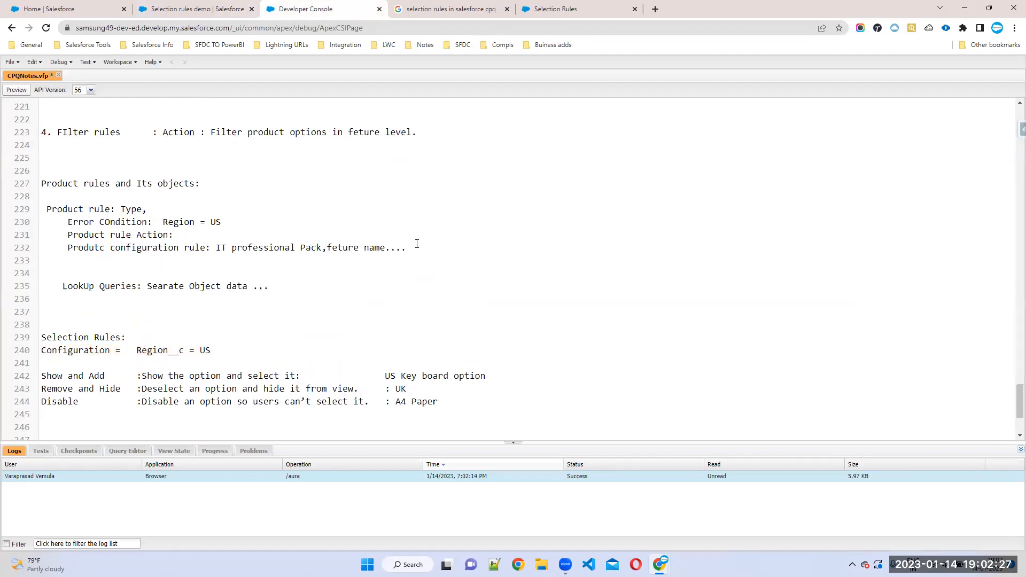
drag(407, 247, 2, 210)
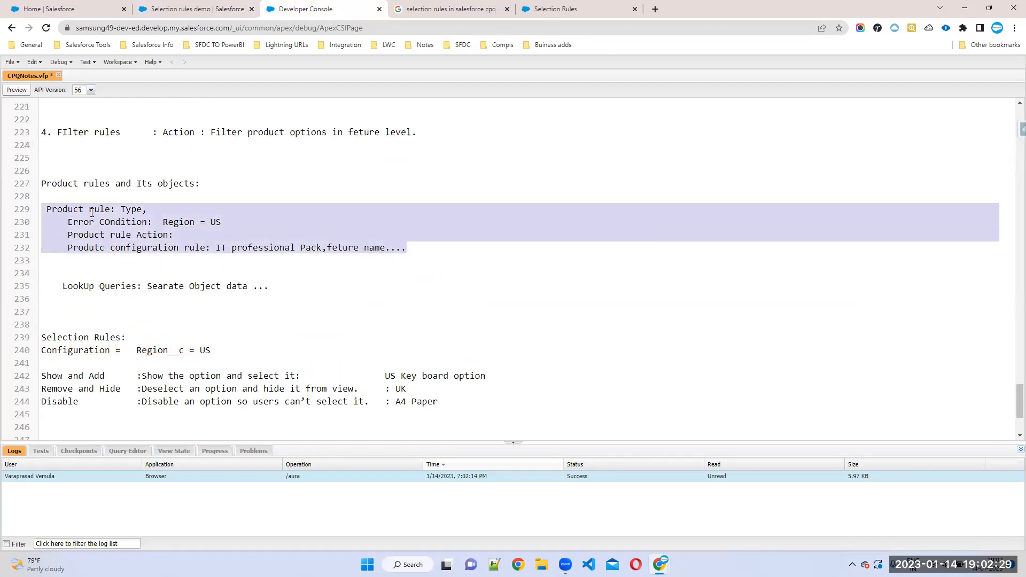
click(160, 209)
Add the line "Step1 :Create Selection product rules." below the Disable example in the notes.
scroll(142, 296, down, 3)
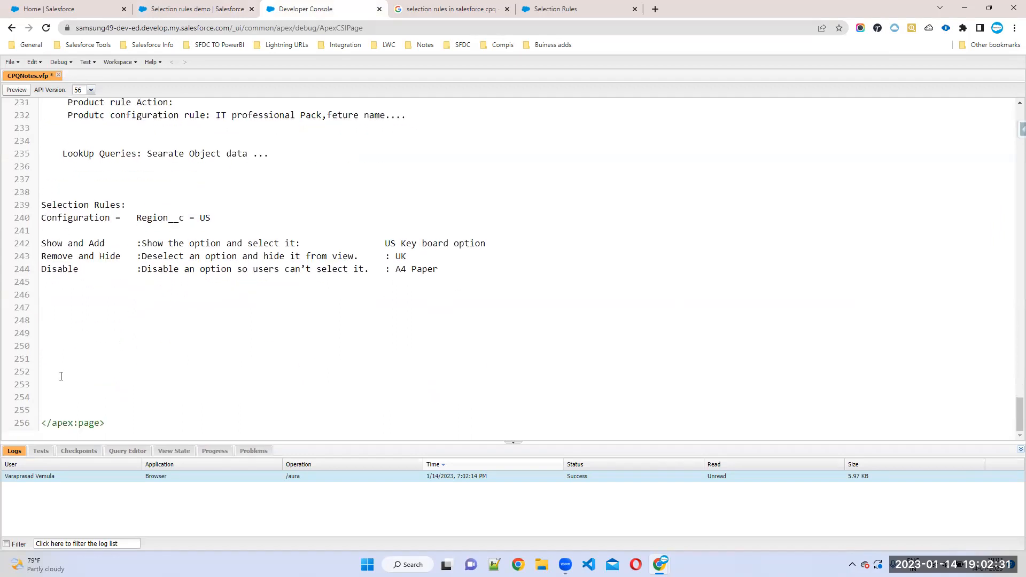
click(45, 305)
text(Step1 :Create Selection product rules)
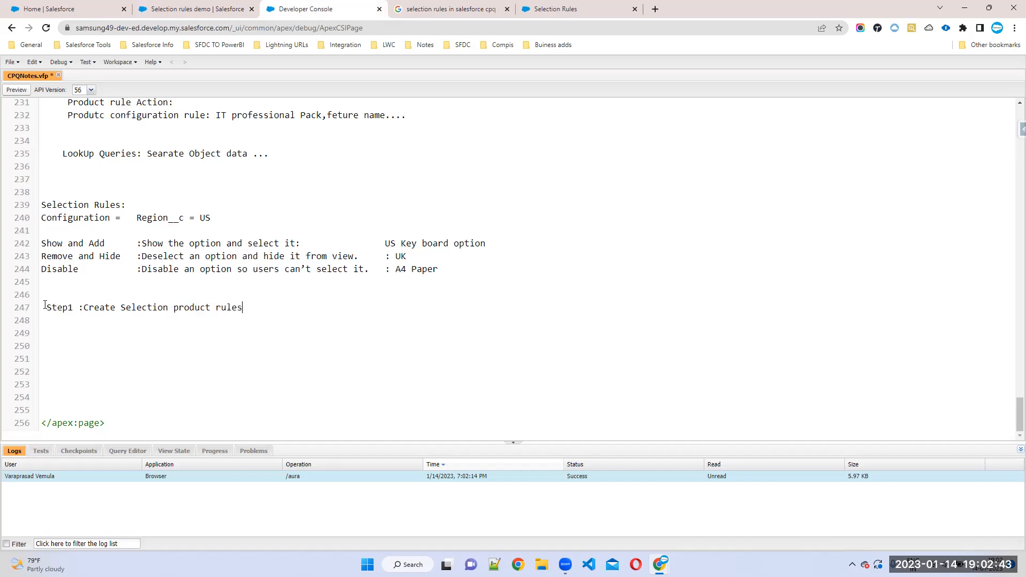
text(d)
key(BackSpace)
key(BackSpace)
text(.)
Add a "Step2 :" line below Step1 and paste the Region__c = US condition copied from the Configuration line.
key(Return)
key(Tab)
text(Step1)
key(BackSpace)
text(2 :)
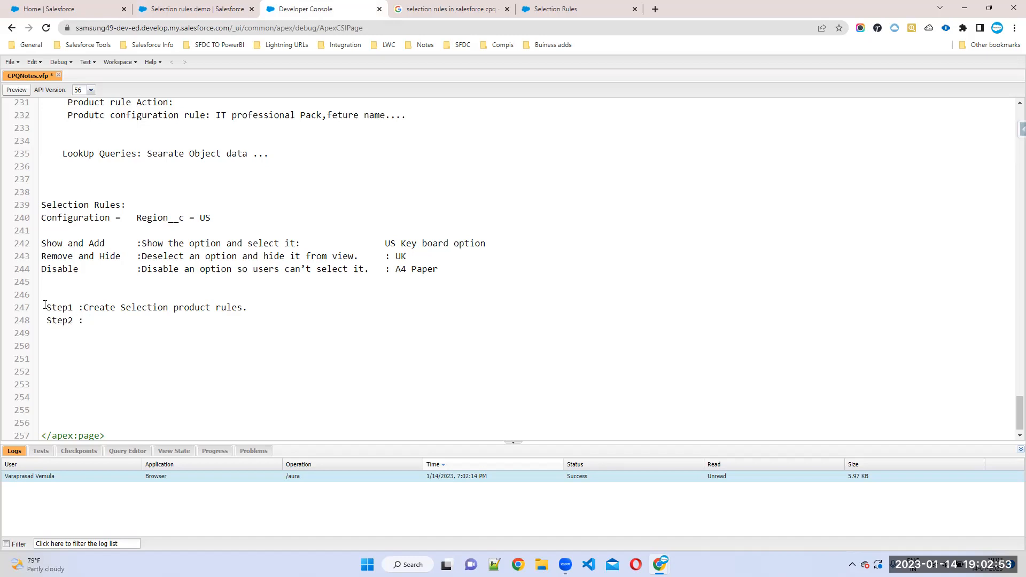
scroll(95, 155, up, 5)
drag(69, 304, 232, 307)
scroll(158, 295, down, 5)
drag(133, 218, 235, 218)
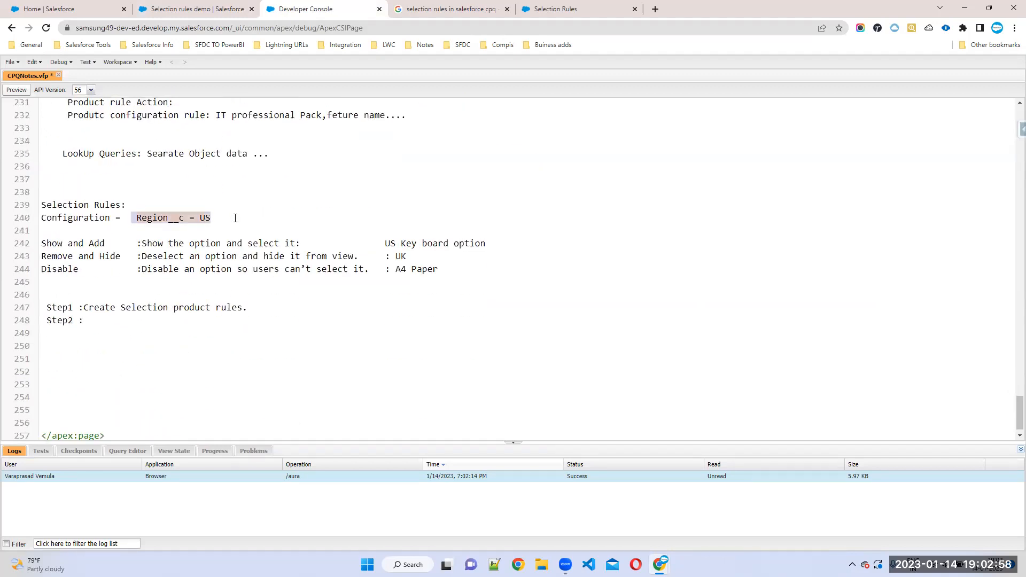
key(ctrl+c)
click(96, 327)
key(ctrl+v)
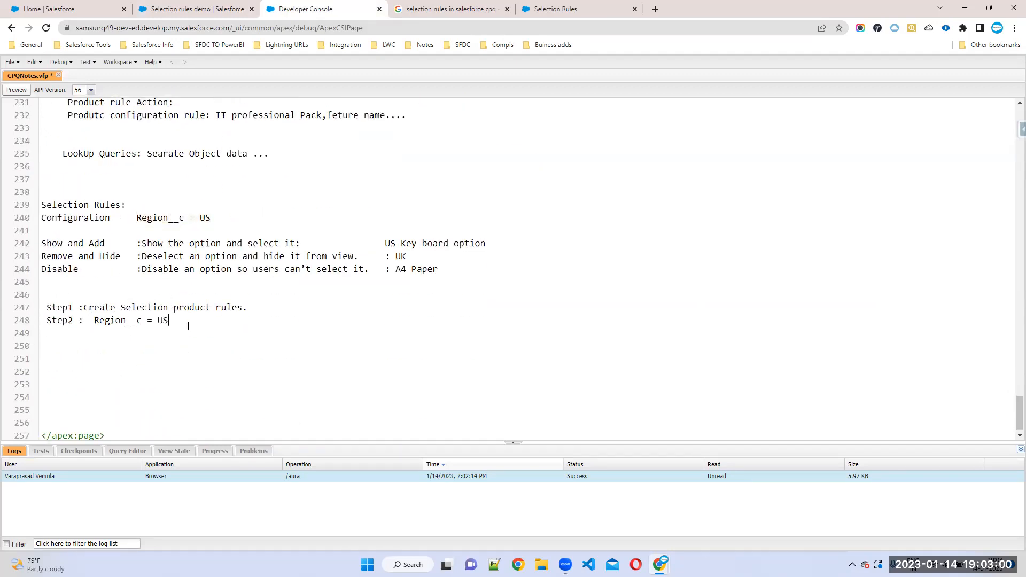
Return to the Selection rules demo record in Salesforce and open its related lists.
click(167, 9)
drag(140, 135, 33, 120)
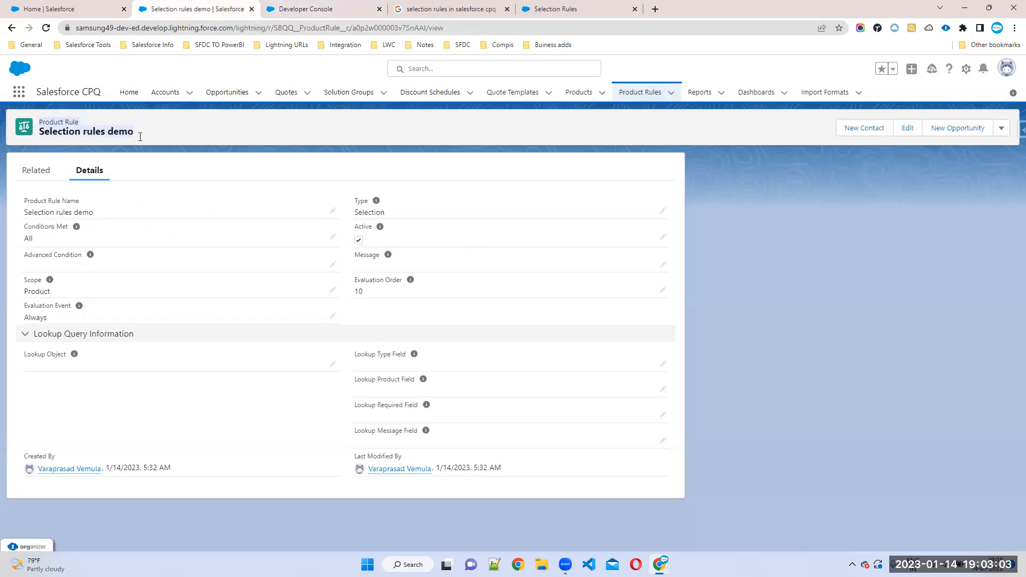
click(182, 134)
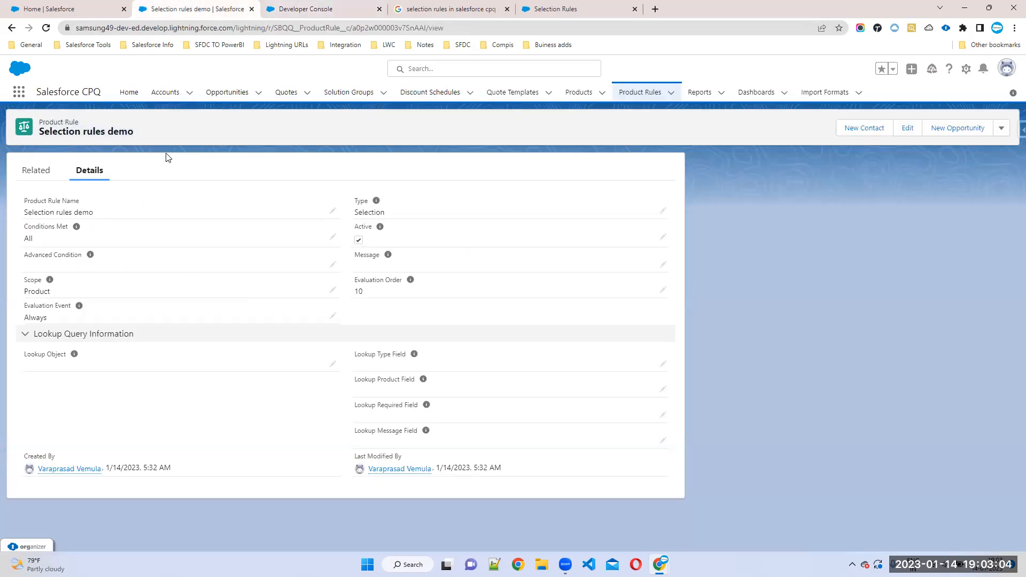
click(42, 177)
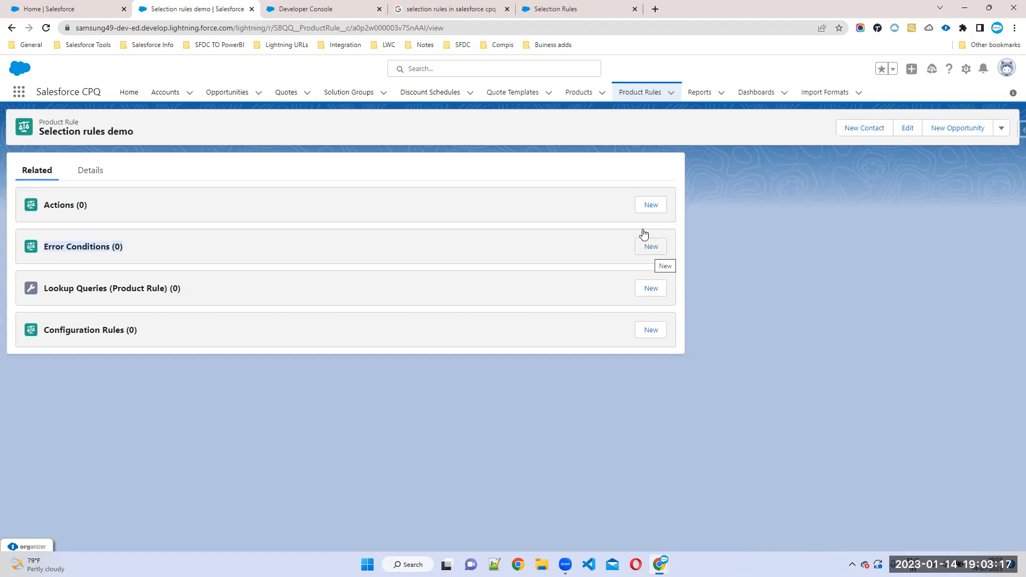
In the Developer Console notes, insert an indented blank line between the Selection Rules heading and the Configuration line.
click(314, 8)
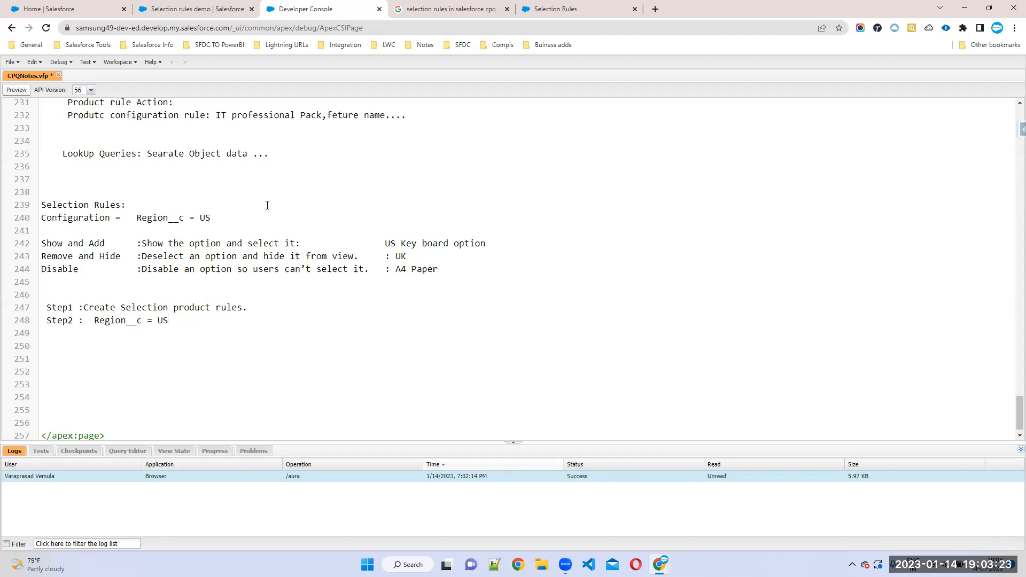
key(Return)
key(Tab)
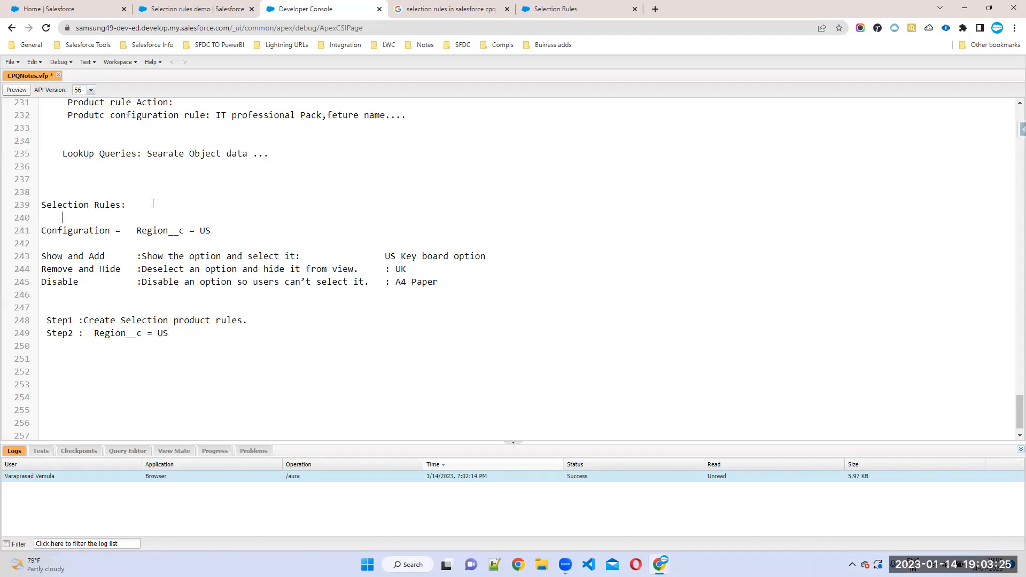
triple_click(168, 230)
Start a new error condition on the Selection rules demo record in Salesforce and set its Tested Object to Configuration Attributes.
click(150, 10)
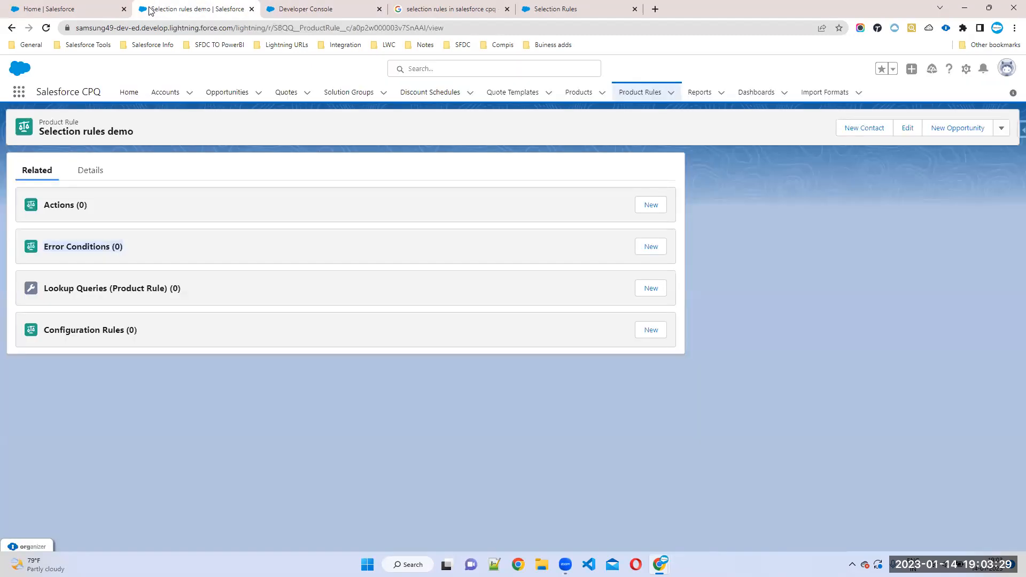
click(653, 250)
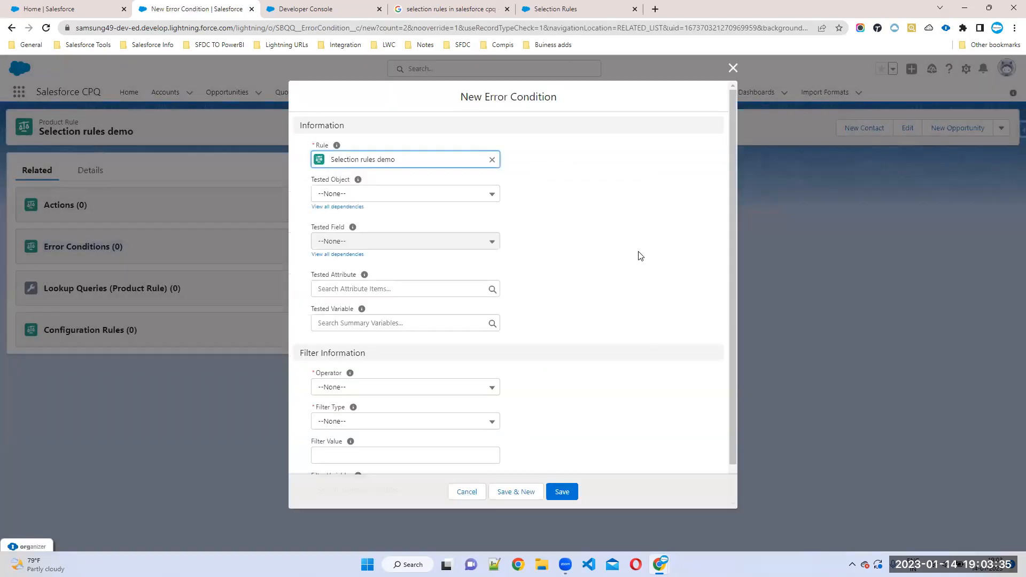
click(315, 10)
double_click(158, 233)
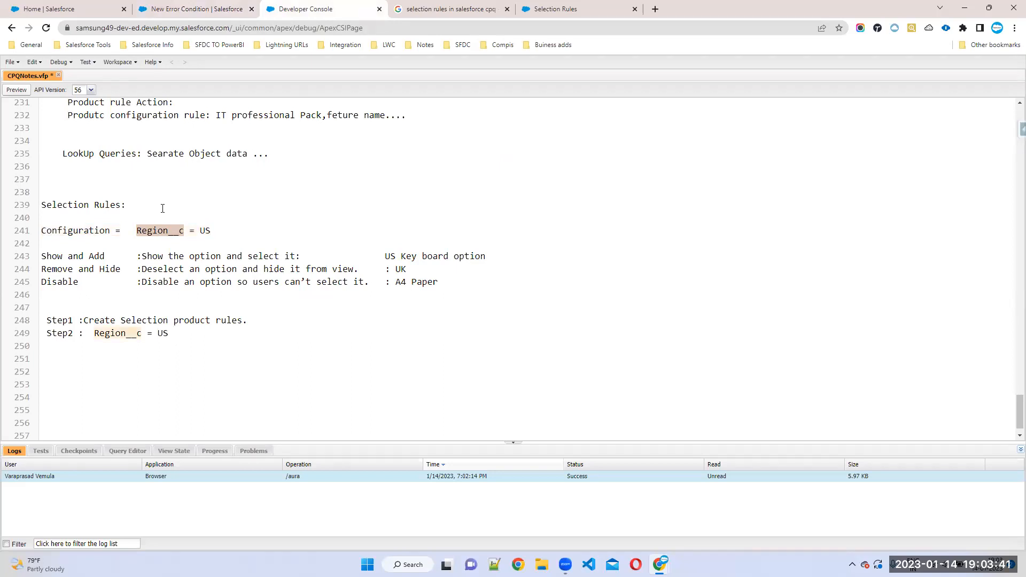
click(195, 9)
click(389, 195)
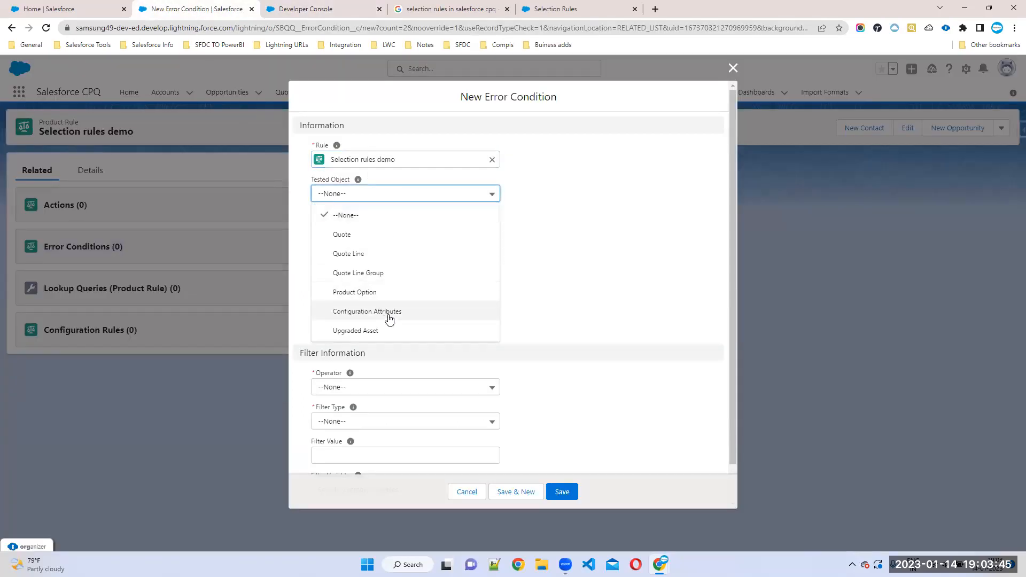
click(443, 314)
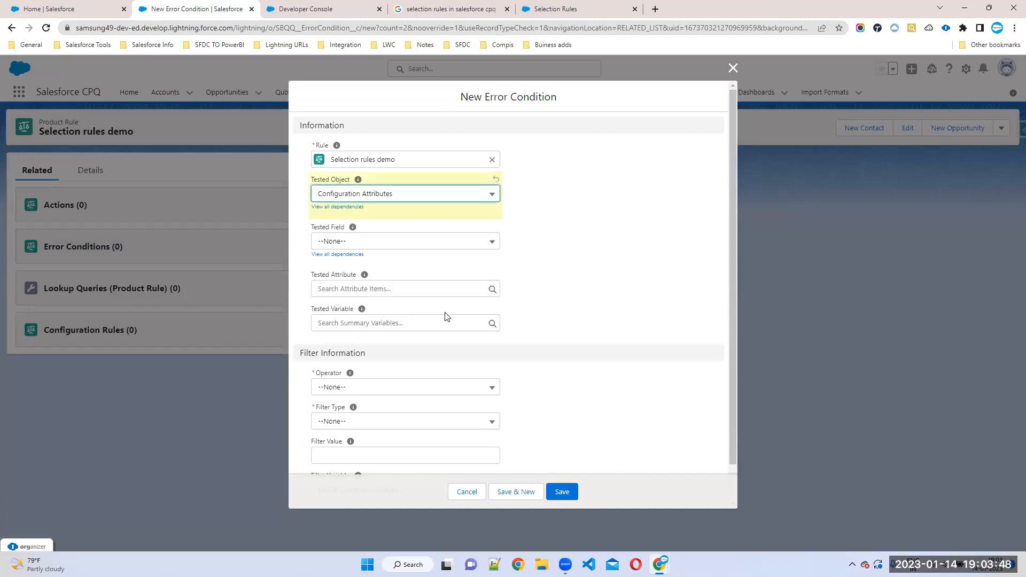
Check the Tested Field options of the new error condition against the Region__c field named in the notes.
click(356, 243)
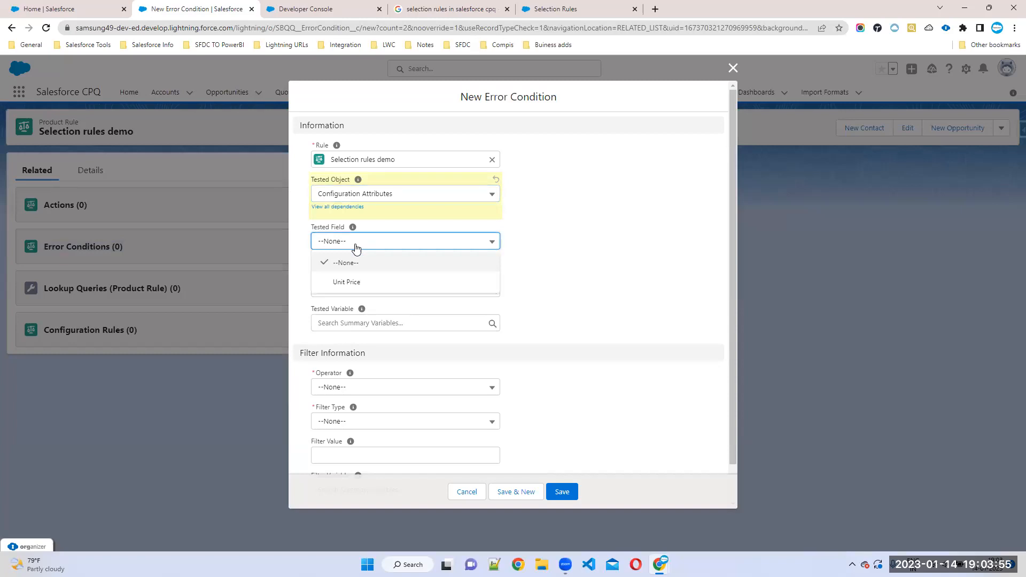
click(365, 8)
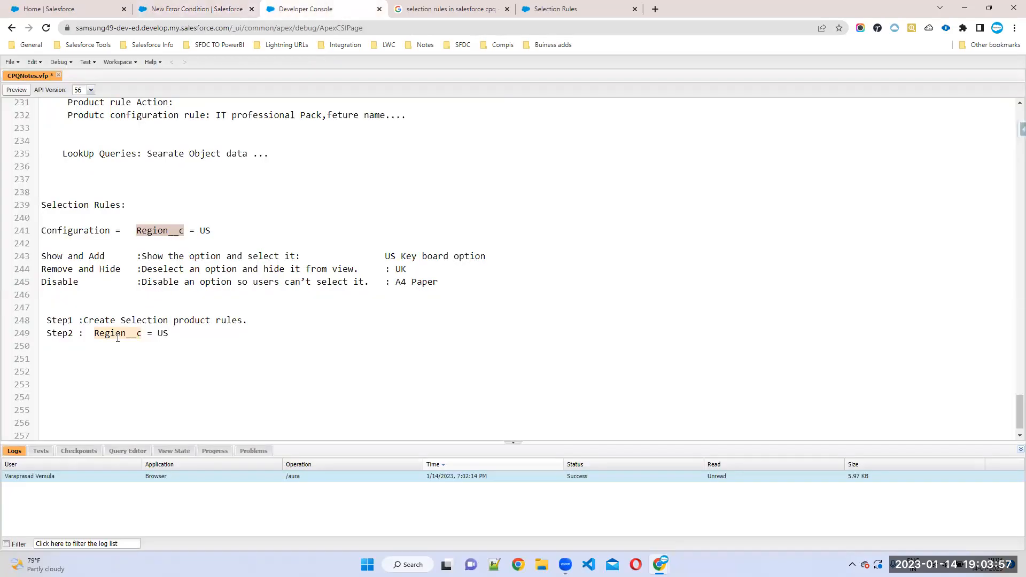
click(193, 9)
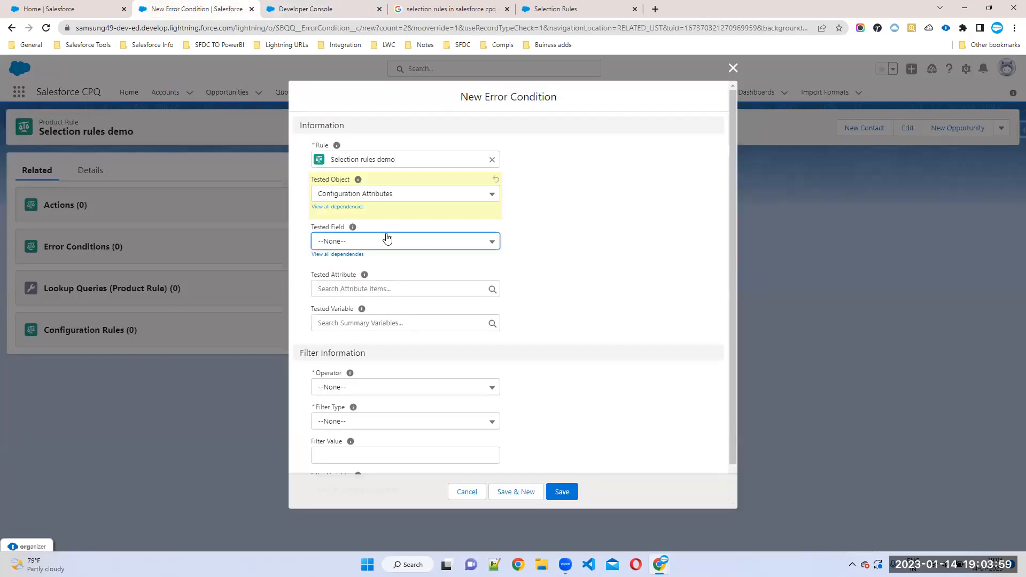
click(327, 244)
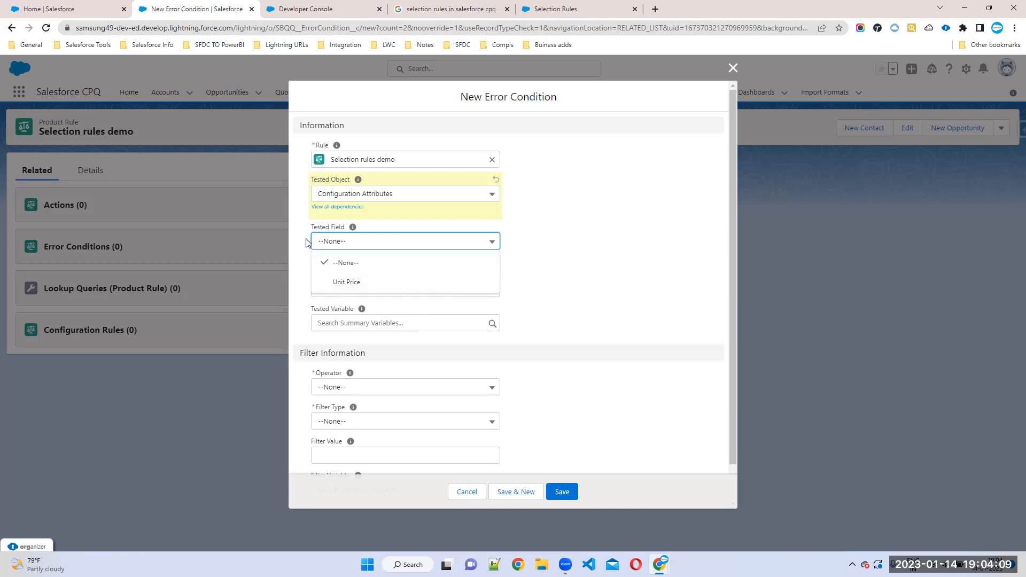
click(274, 12)
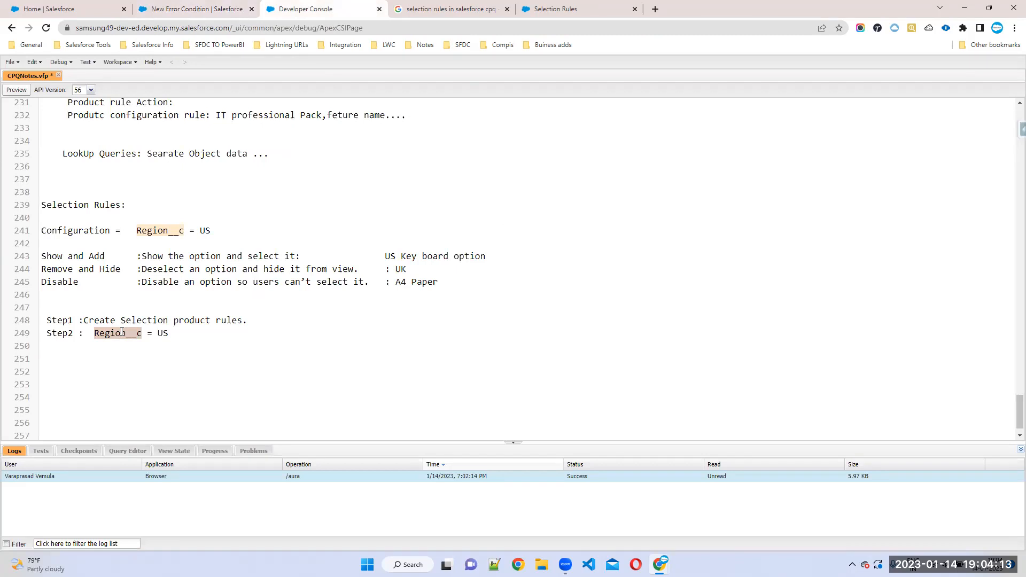
click(163, 13)
drag(456, 105, 574, 105)
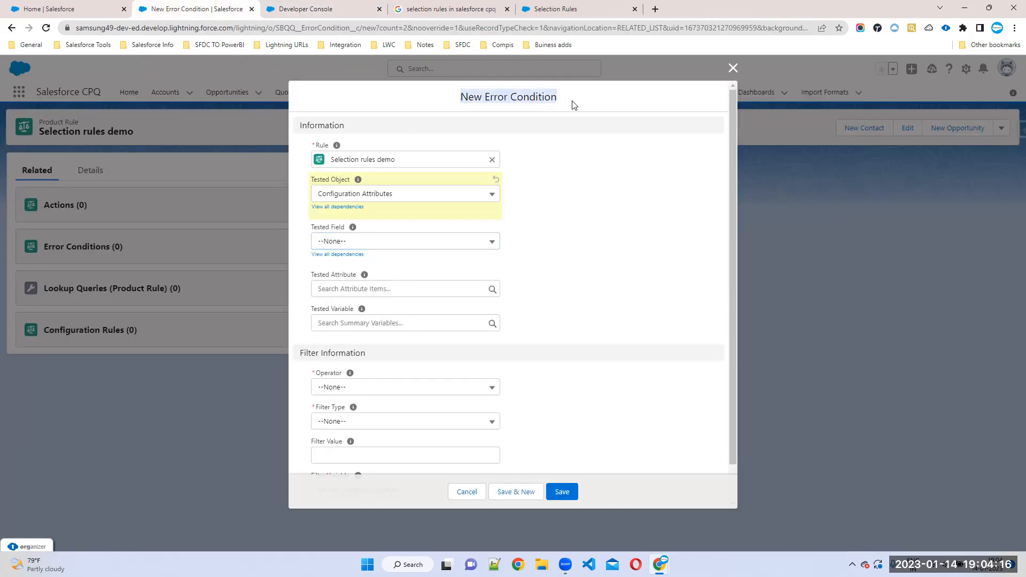
Open Salesforce Setup for the current app from the Home page.
click(67, 8)
click(957, 71)
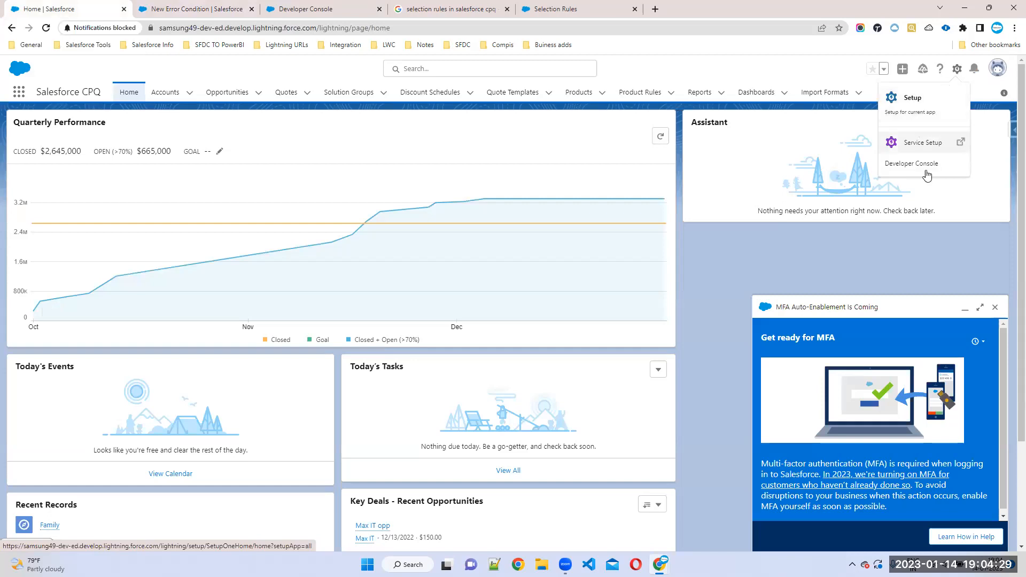
click(957, 73)
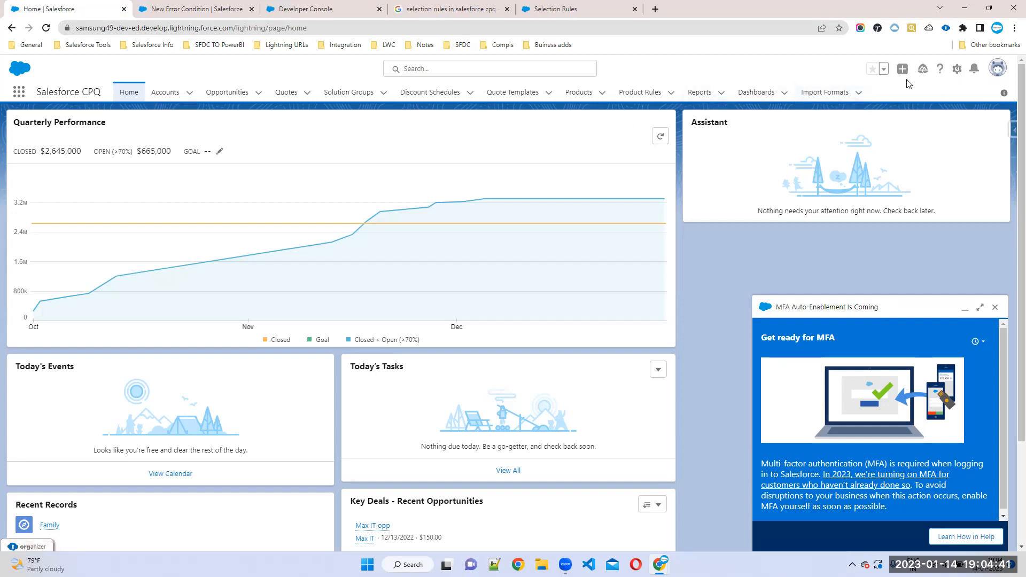
click(957, 71)
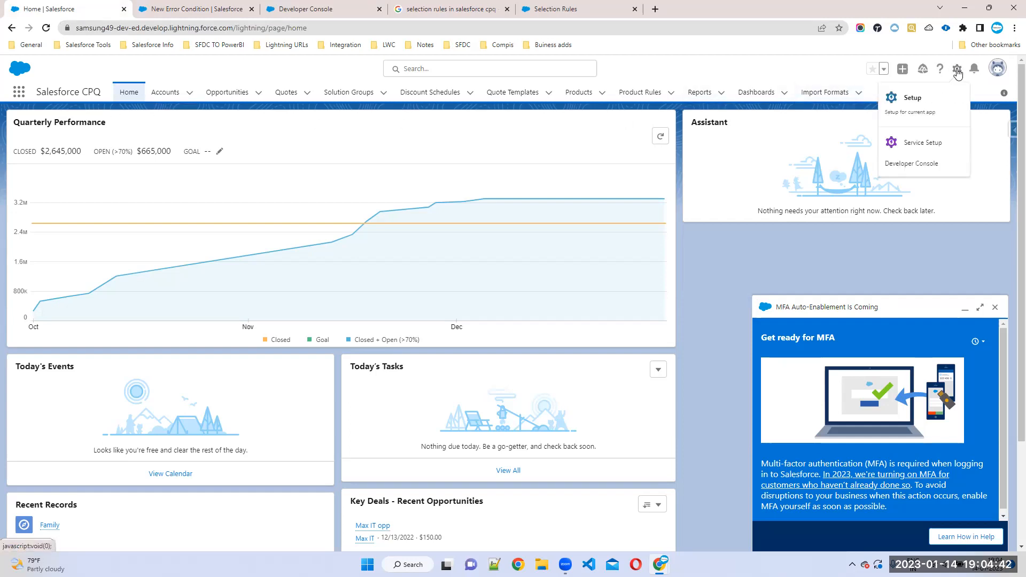
click(902, 103)
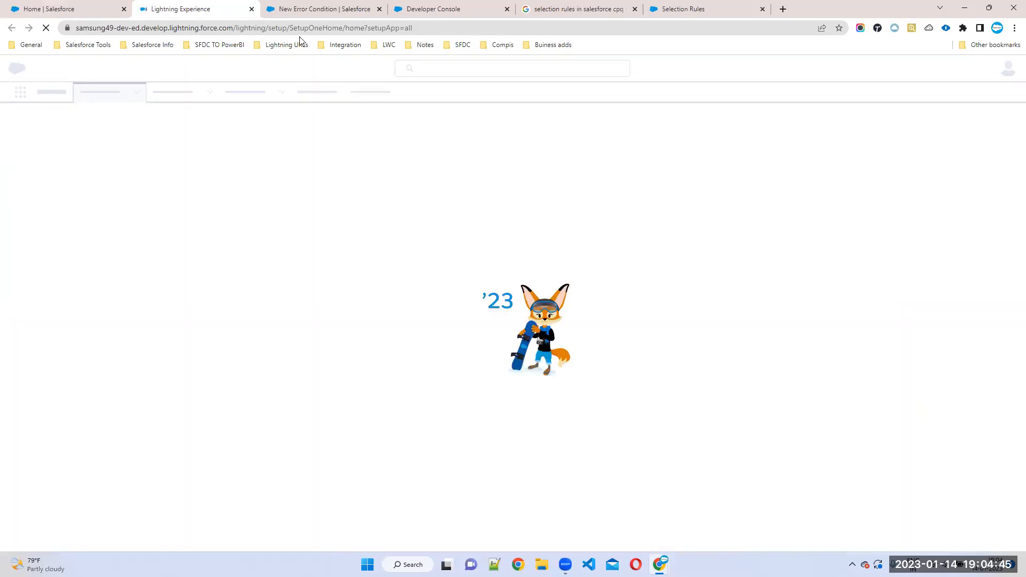
In the new error condition, set the Operator to equals and the Filter Type to Value.
click(315, 9)
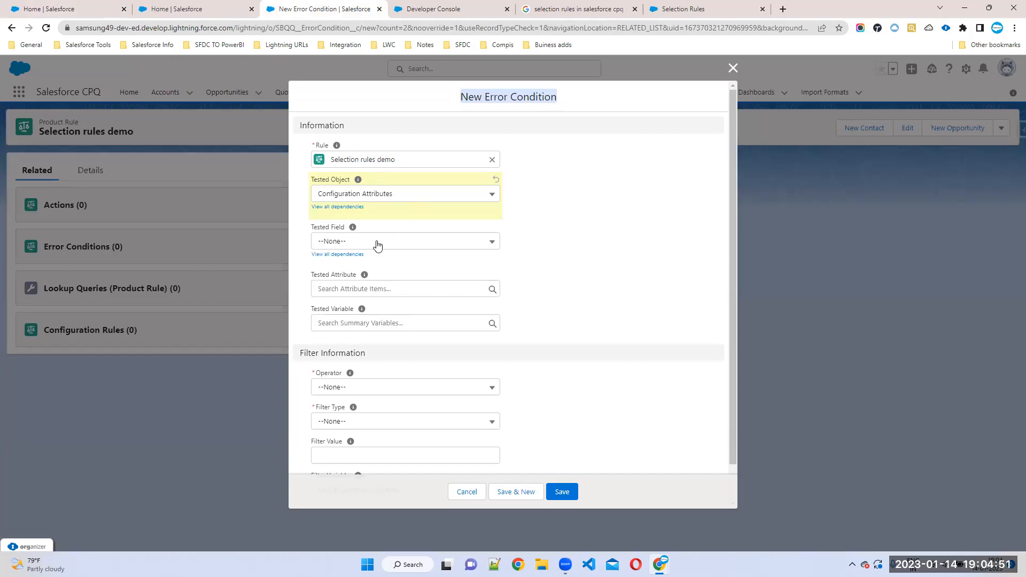
click(327, 386)
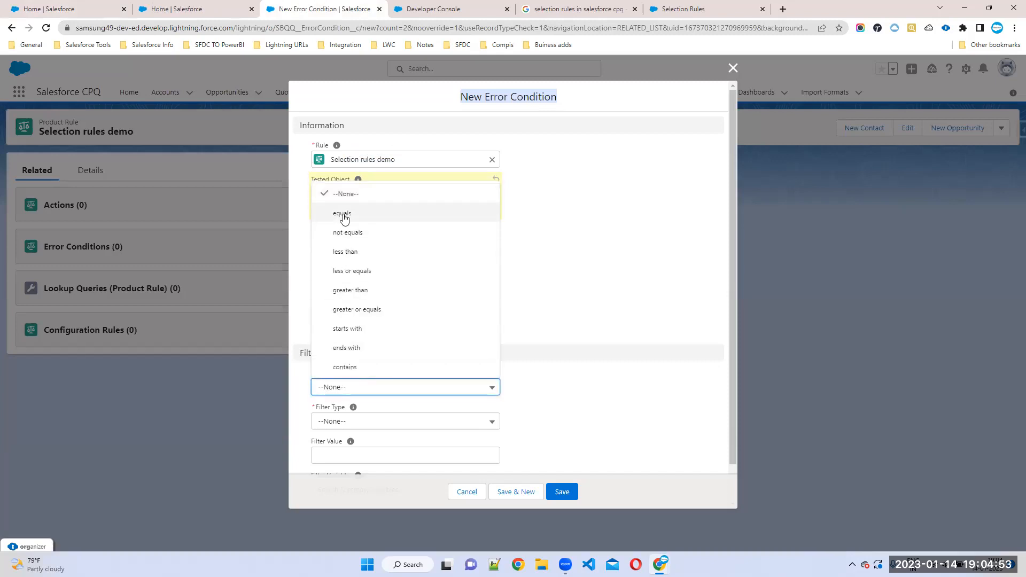
click(343, 216)
click(340, 422)
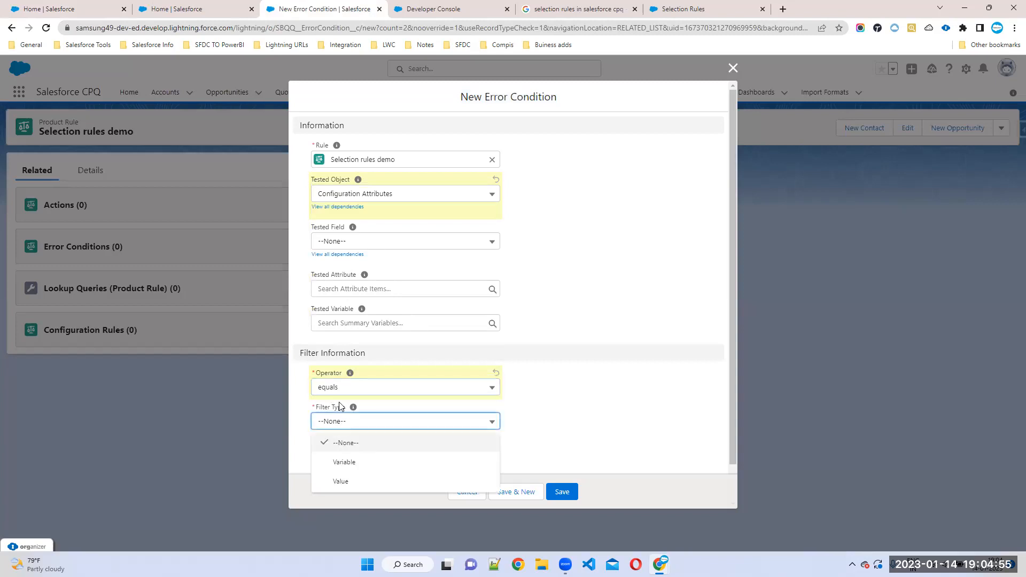
click(342, 480)
click(338, 454)
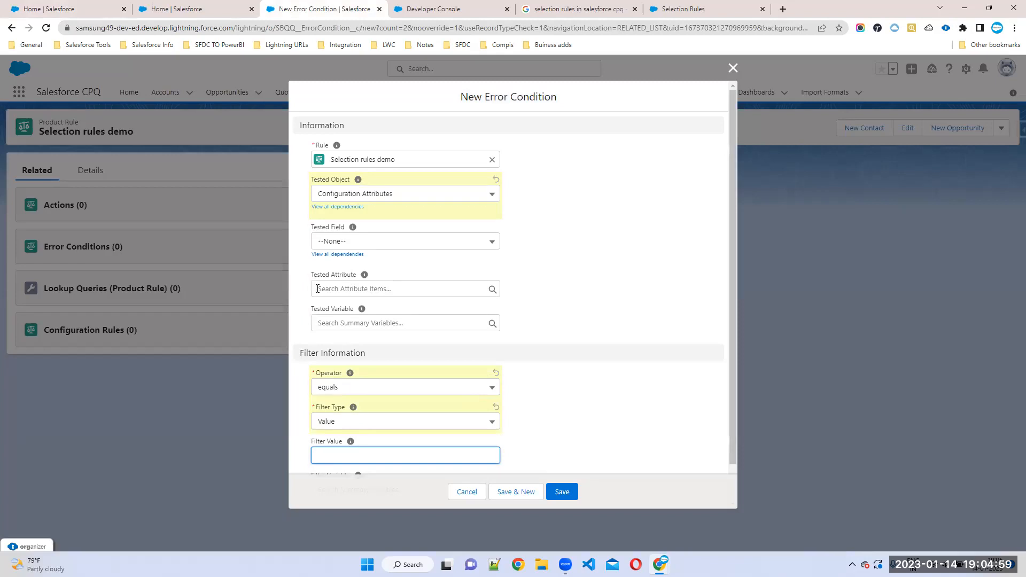
click(329, 242)
In Setup's Object Manager, search for "error" and open the Fields & Relationships of the Error Condition object.
click(160, 3)
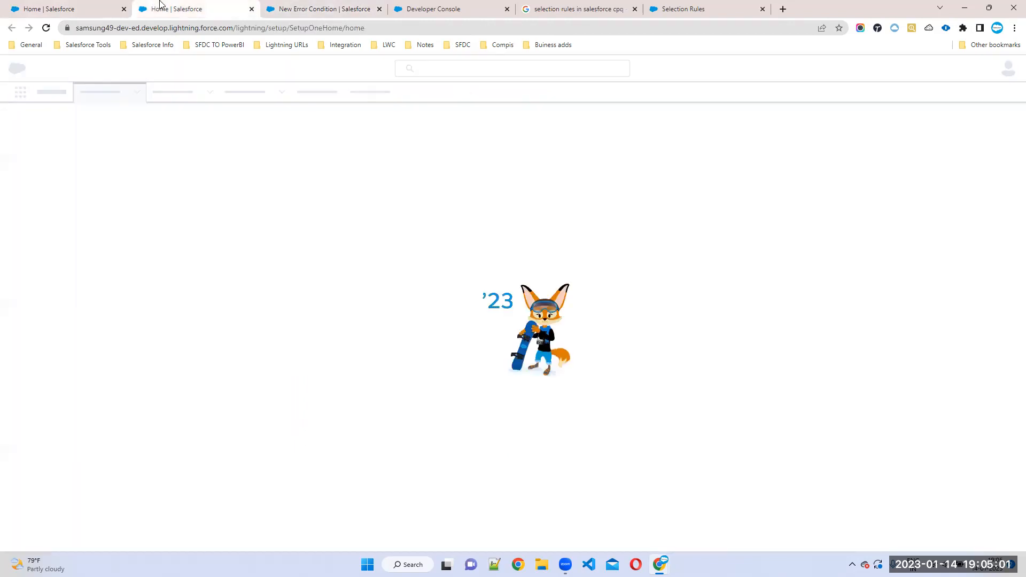
click(116, 104)
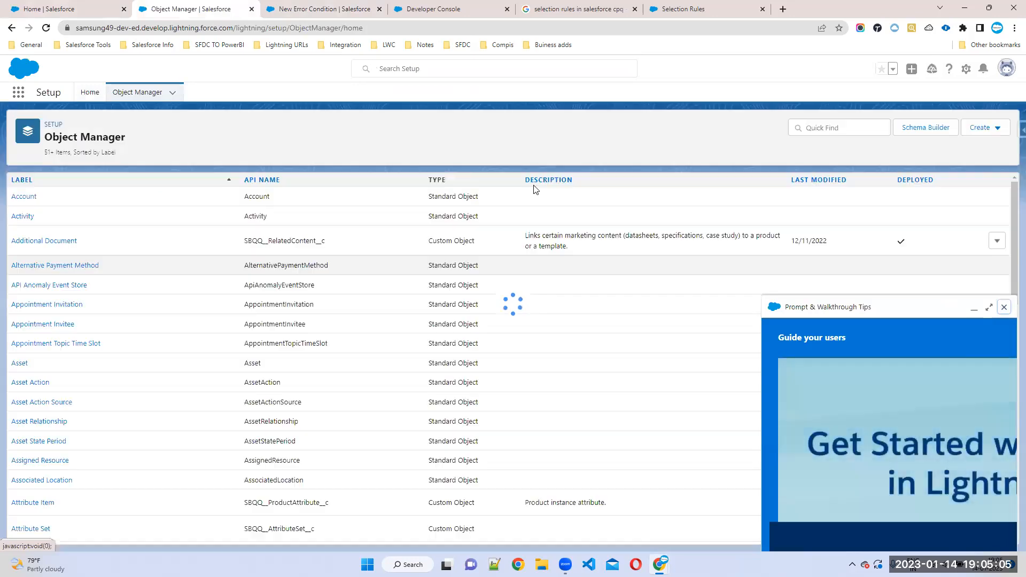
click(1004, 307)
click(817, 129)
text(error)
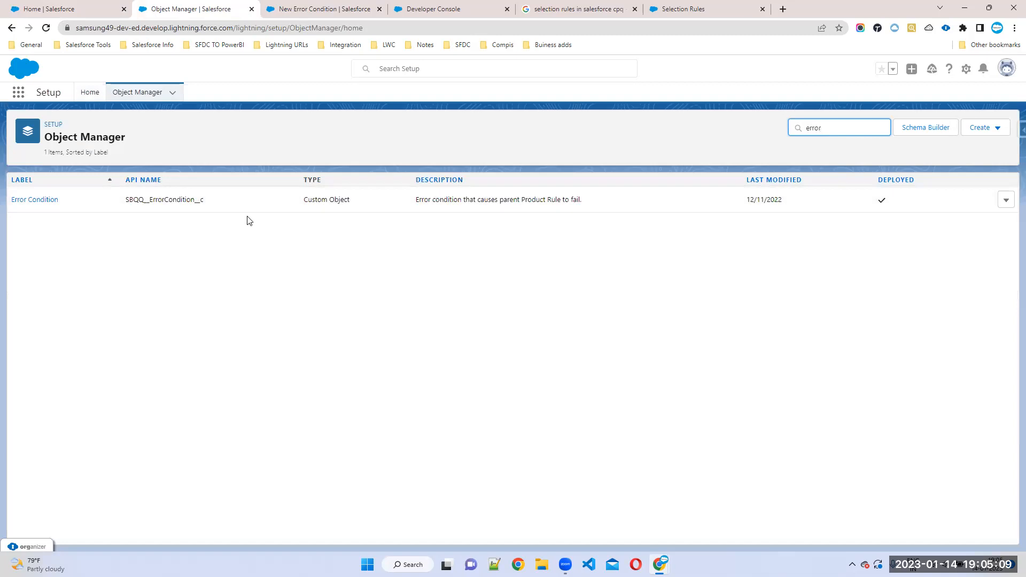
click(38, 200)
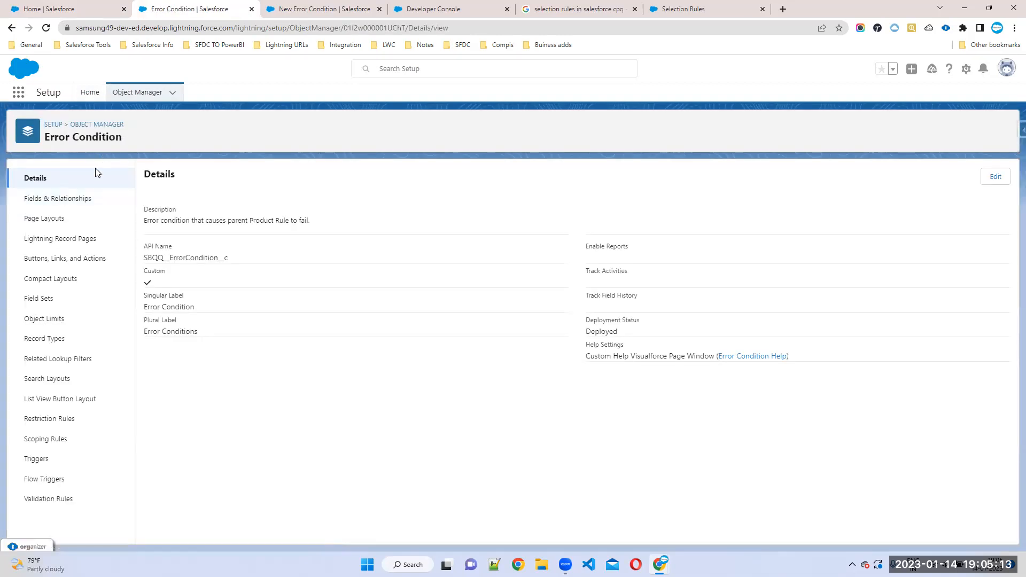
click(56, 199)
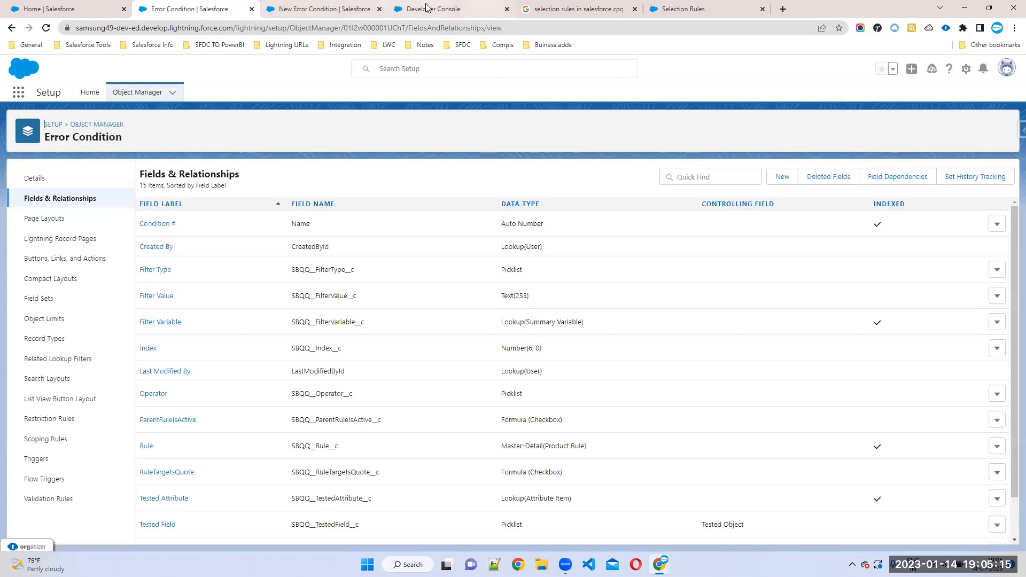
Compare with the field label in the error condition form, search the object's fields for "test" and open the Tested Field definition.
click(392, 8)
click(336, 4)
drag(308, 227, 345, 227)
click(191, 11)
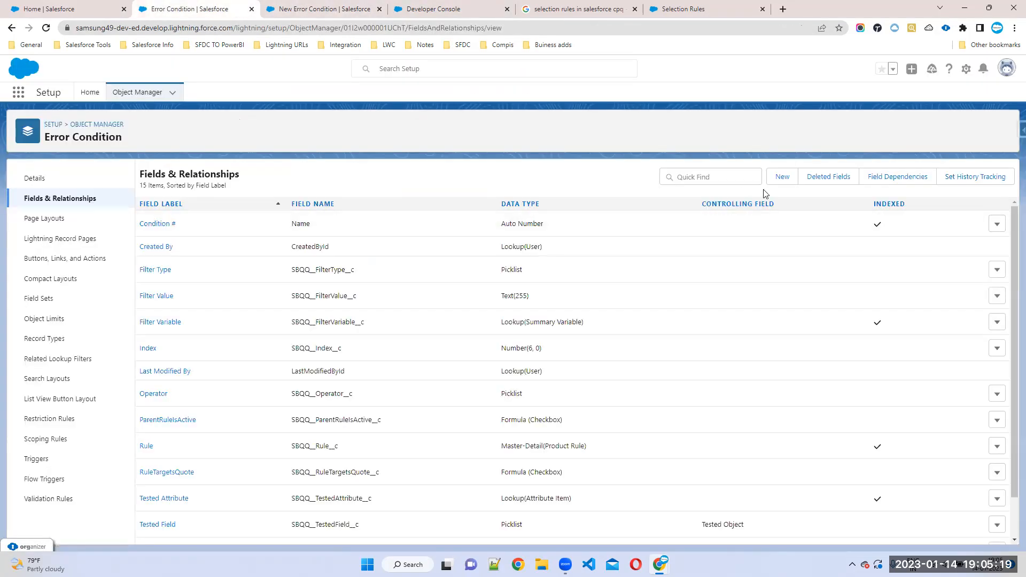
click(707, 174)
text(test)
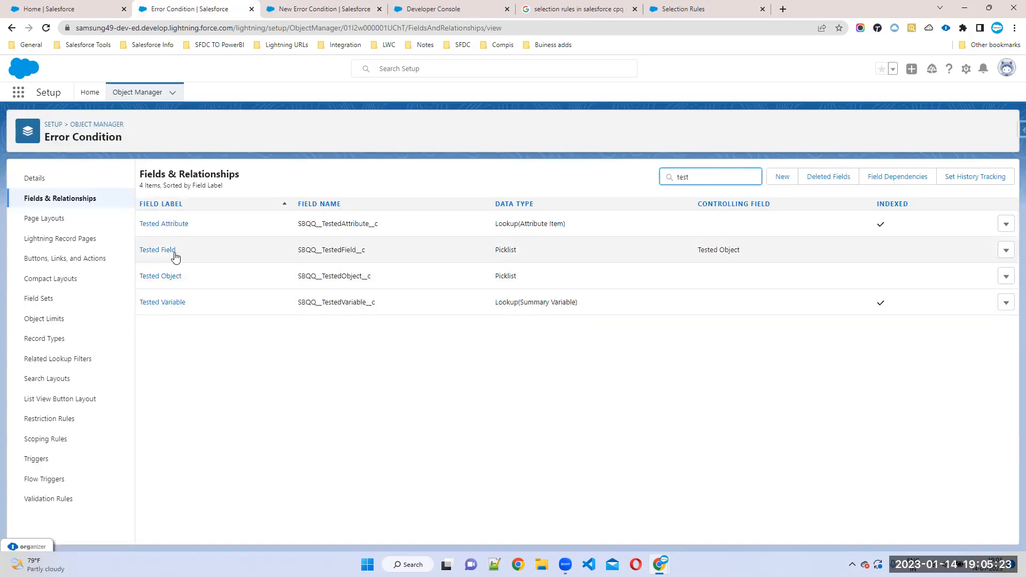
click(168, 252)
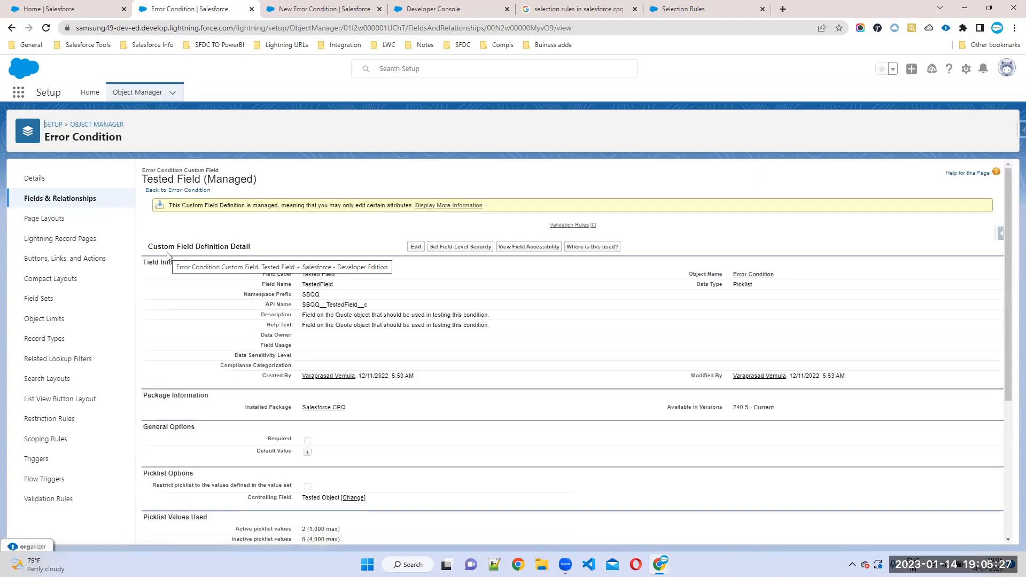
Add Region__c as a new picklist value of Tested Field and save it.
scroll(405, 361, down, 4)
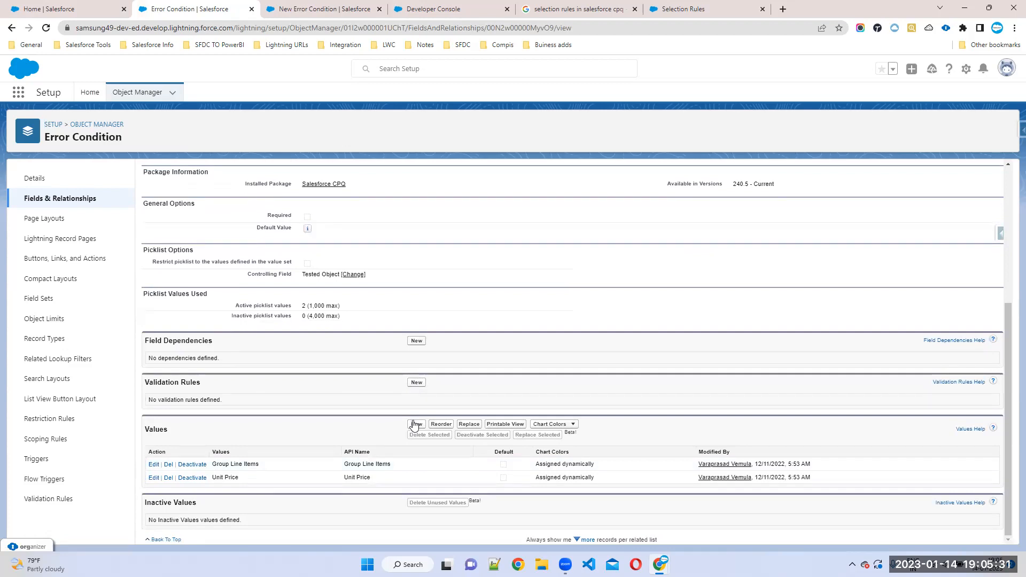
click(416, 424)
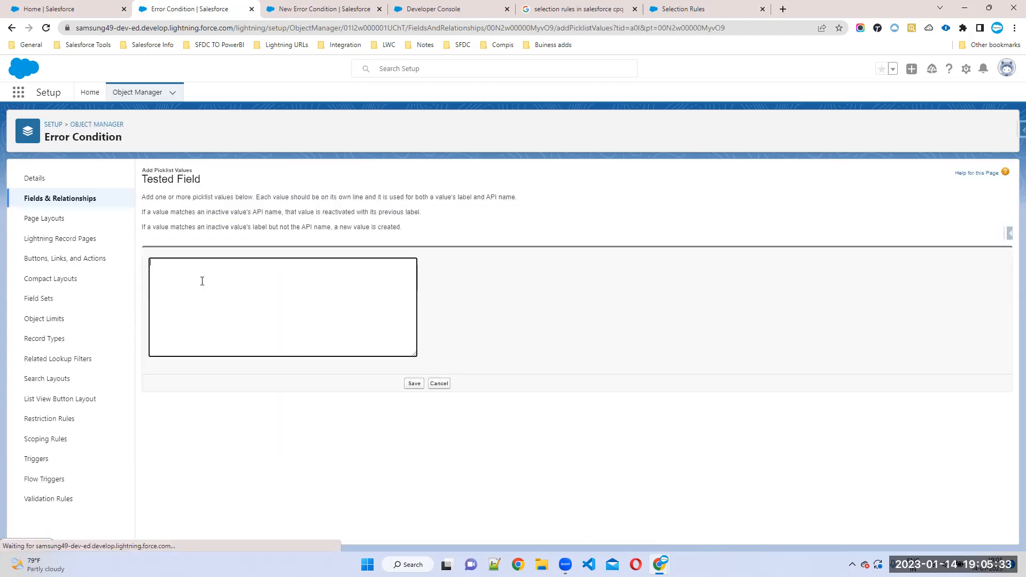
text(Region__c)
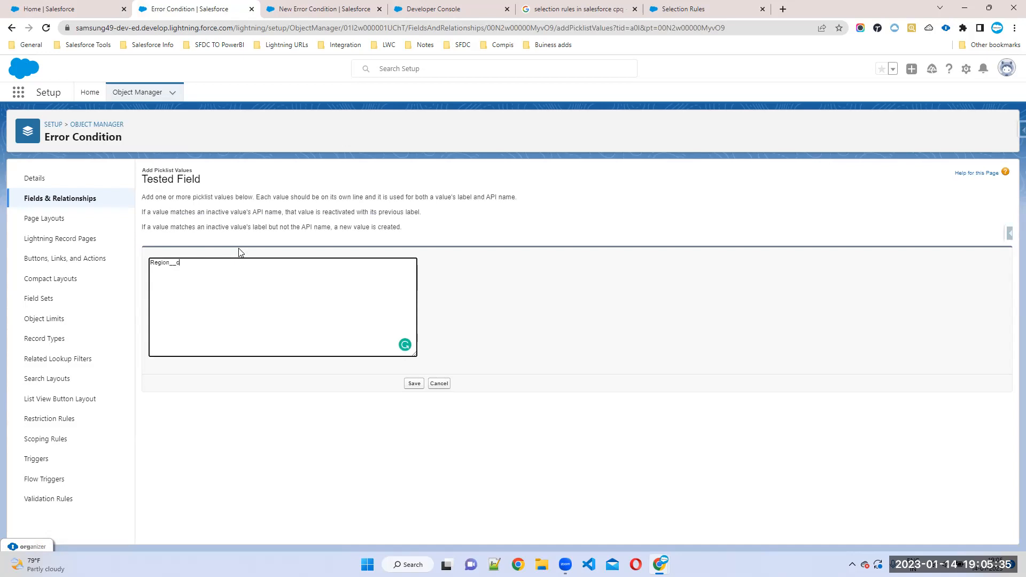
drag(187, 263, 119, 268)
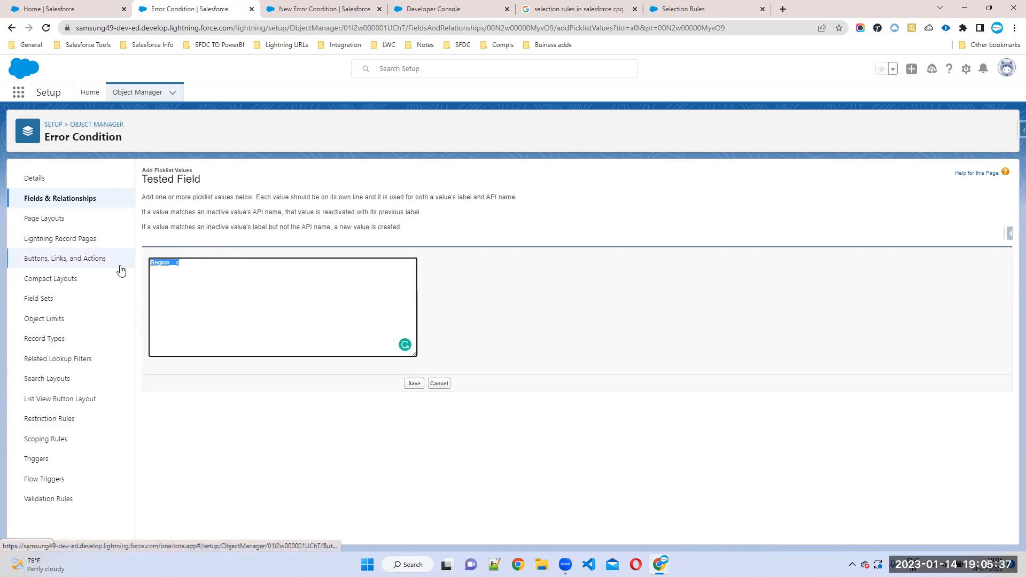
click(199, 304)
drag(200, 304, 126, 266)
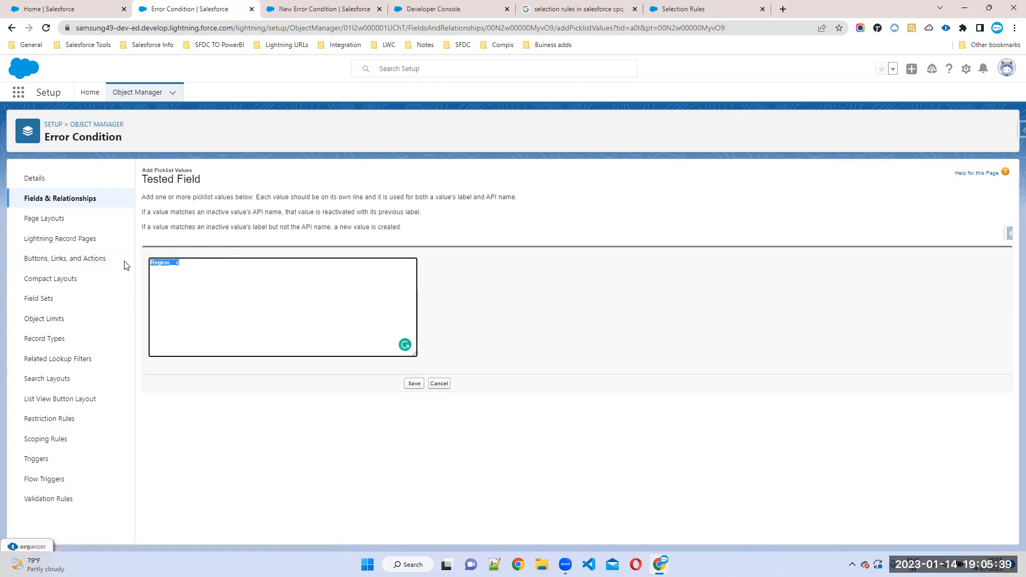
click(407, 384)
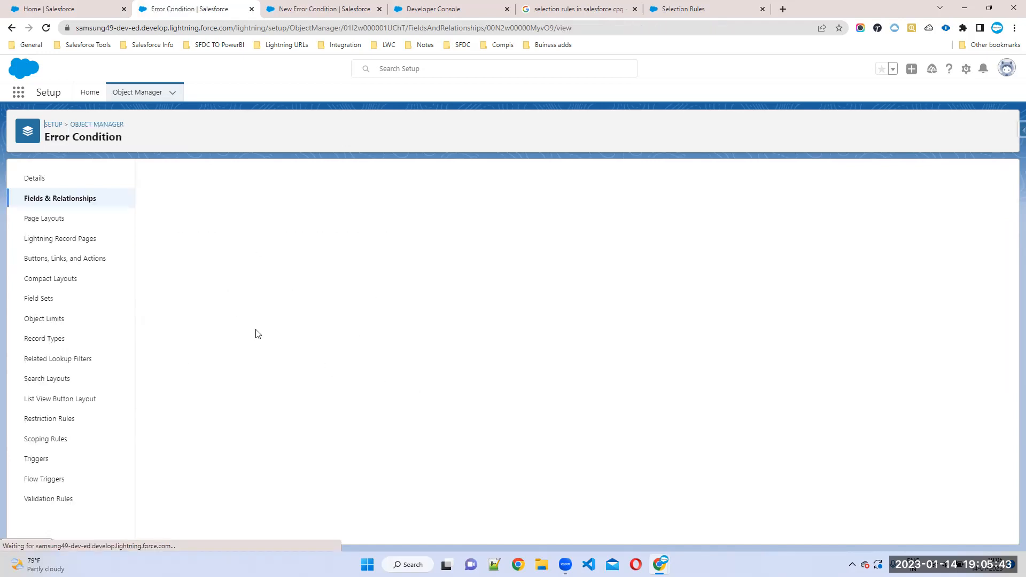
Reload the new error condition form and set Rule to Selection rules demo, Tested Object to Configuration Attributes and Tested Field to Unit Price.
click(291, 4)
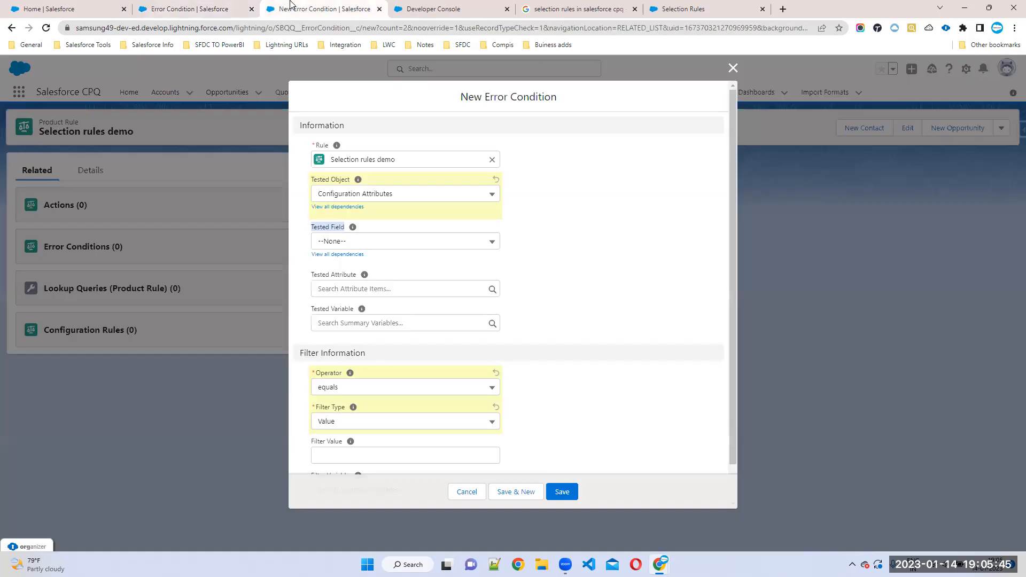
click(47, 30)
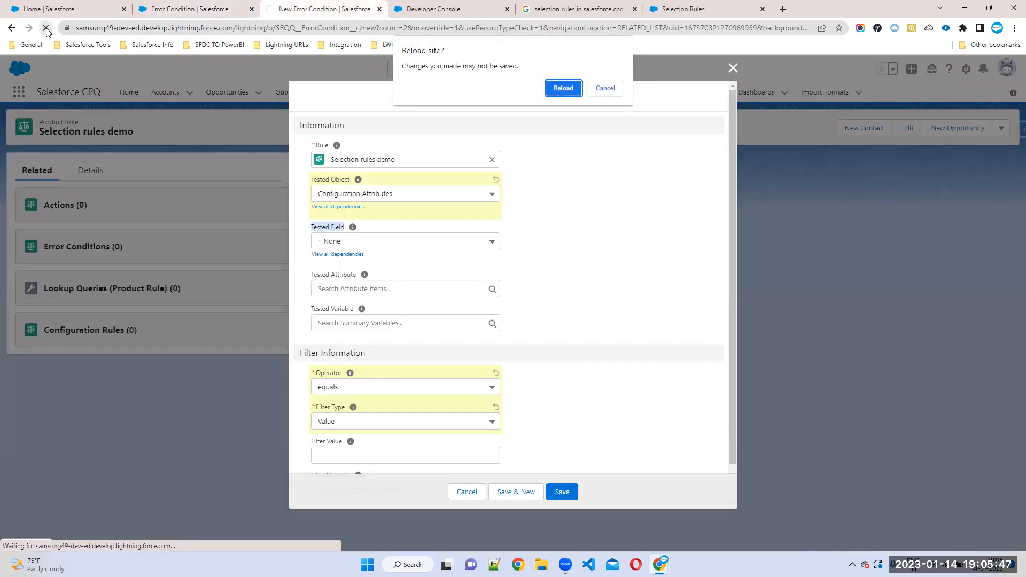
click(562, 88)
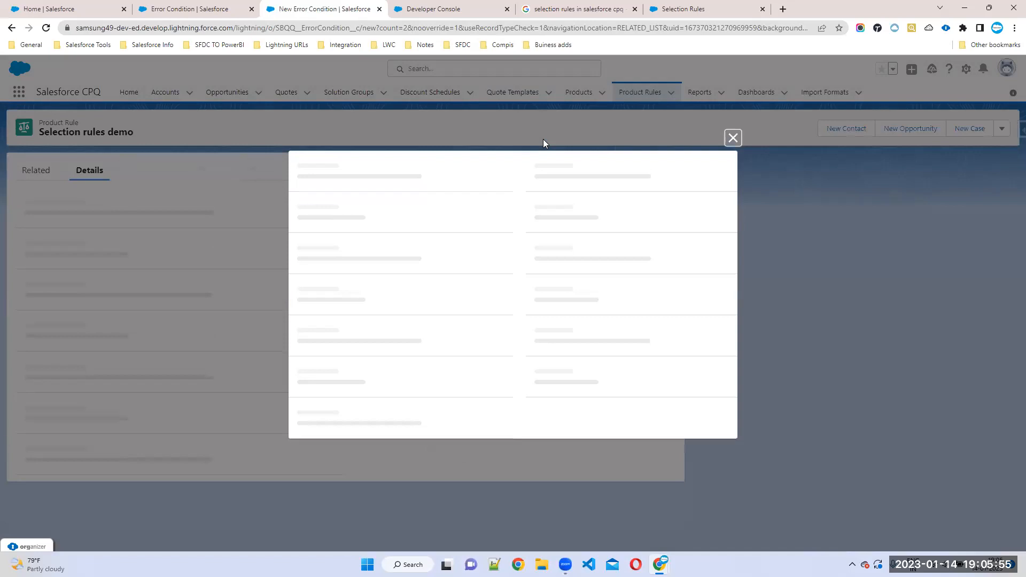
click(379, 158)
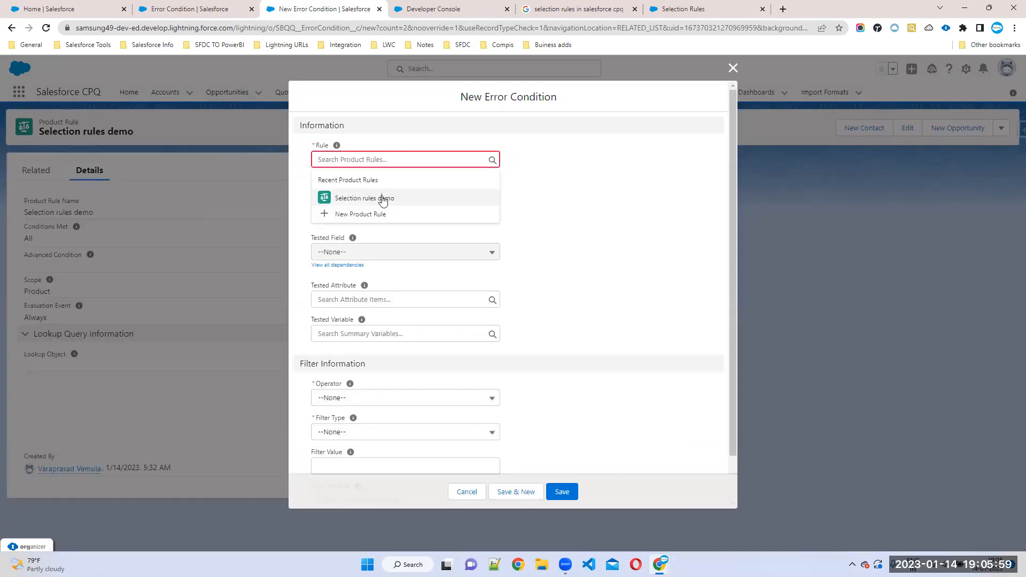
click(382, 198)
click(381, 194)
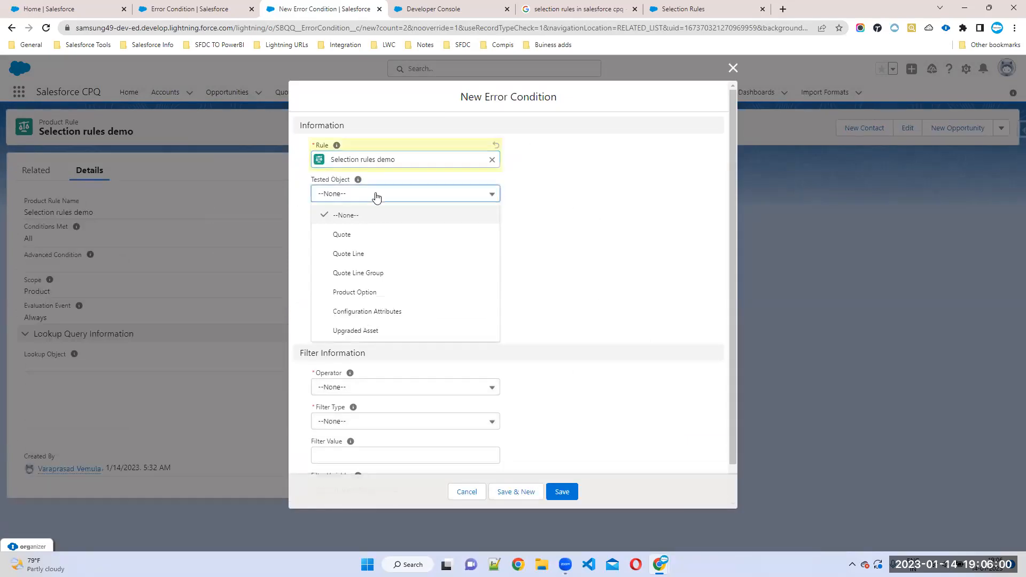
click(379, 311)
click(366, 243)
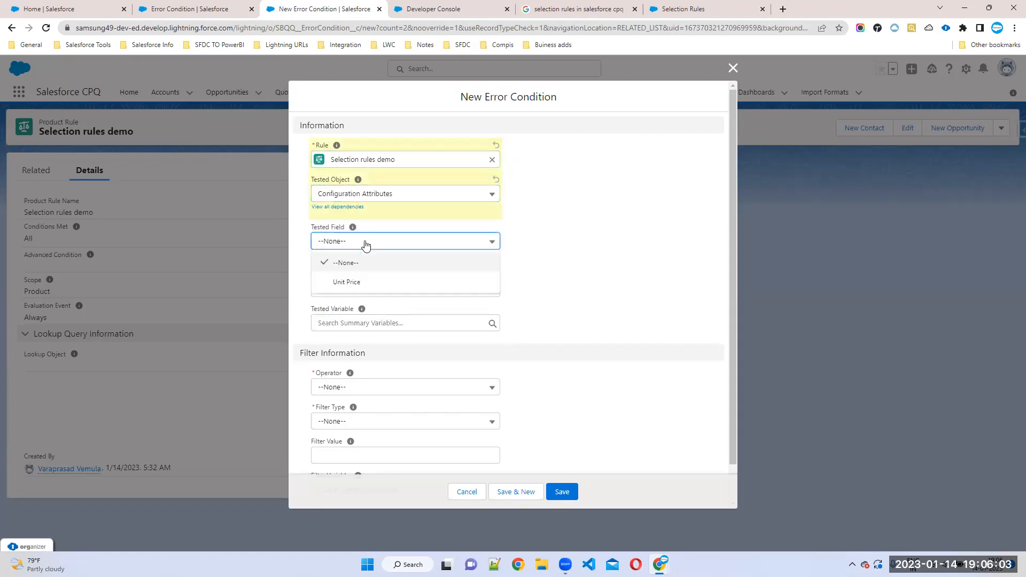
click(412, 285)
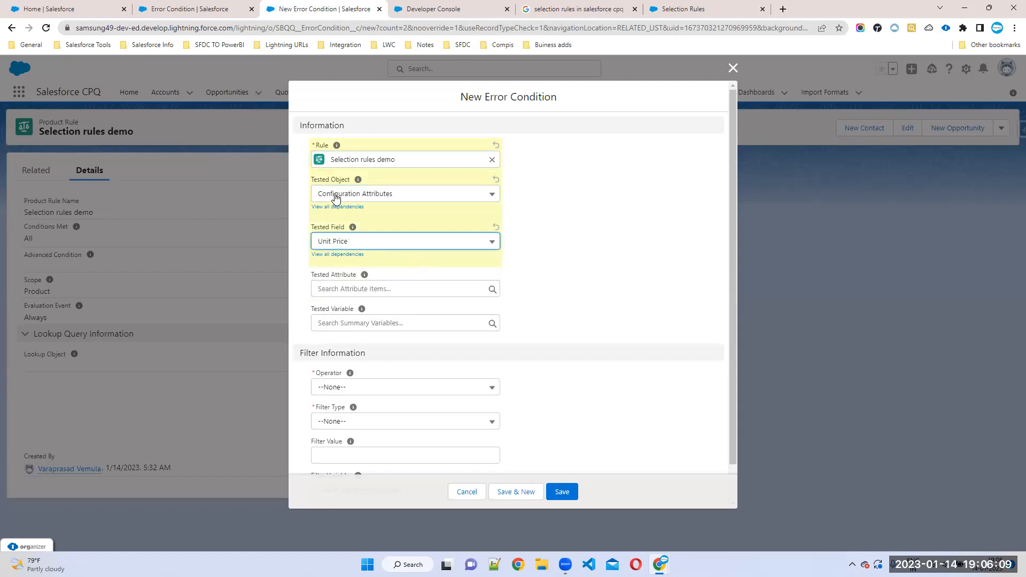
Return to the Error Condition object in Setup and open its field dependencies.
drag(312, 184, 367, 184)
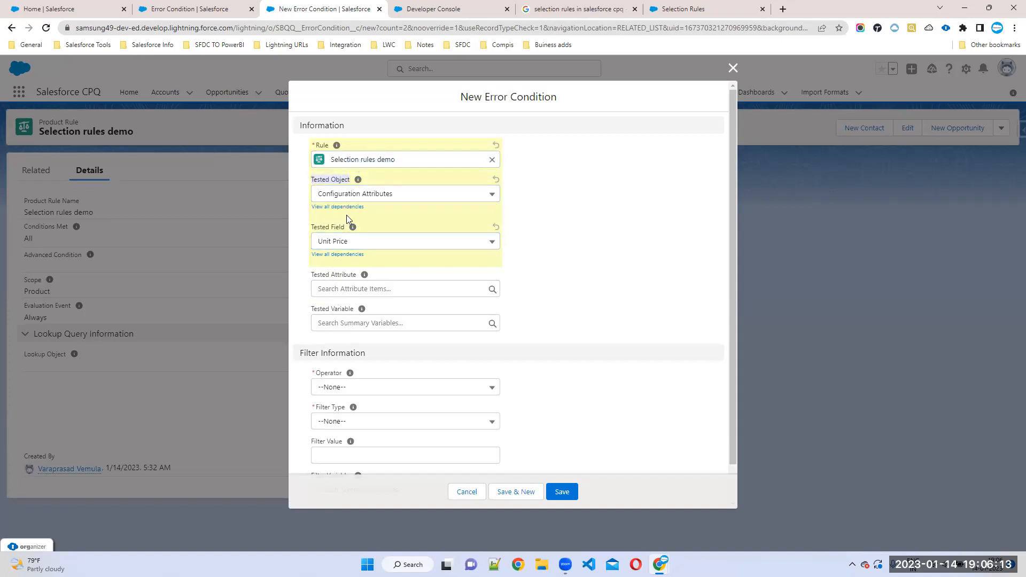
click(309, 228)
drag(313, 229, 379, 229)
click(206, 6)
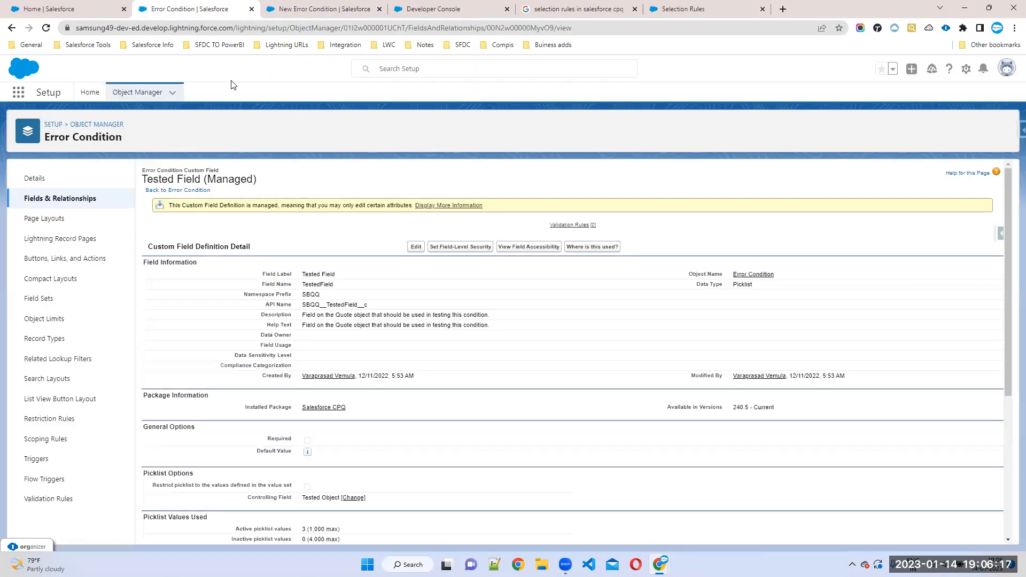
click(72, 200)
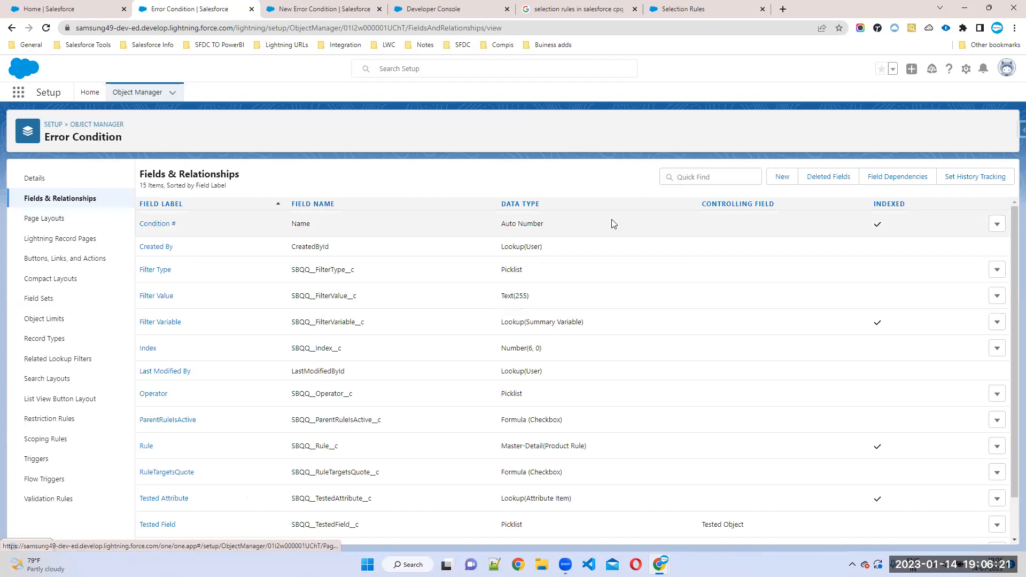
click(889, 180)
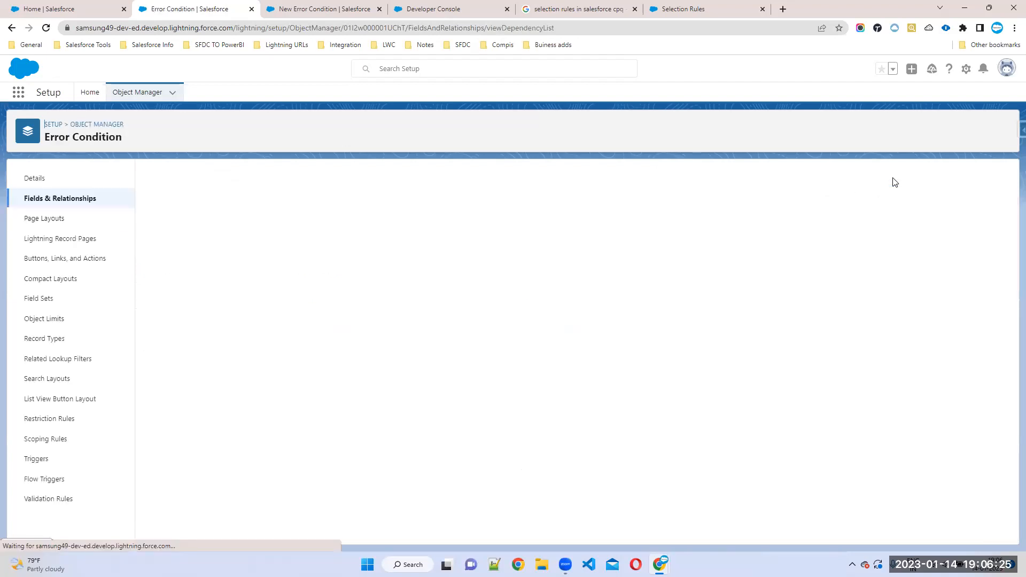
Check which fields are the controlling and dependent fields in the Error Condition field dependency list.
drag(223, 251, 178, 251)
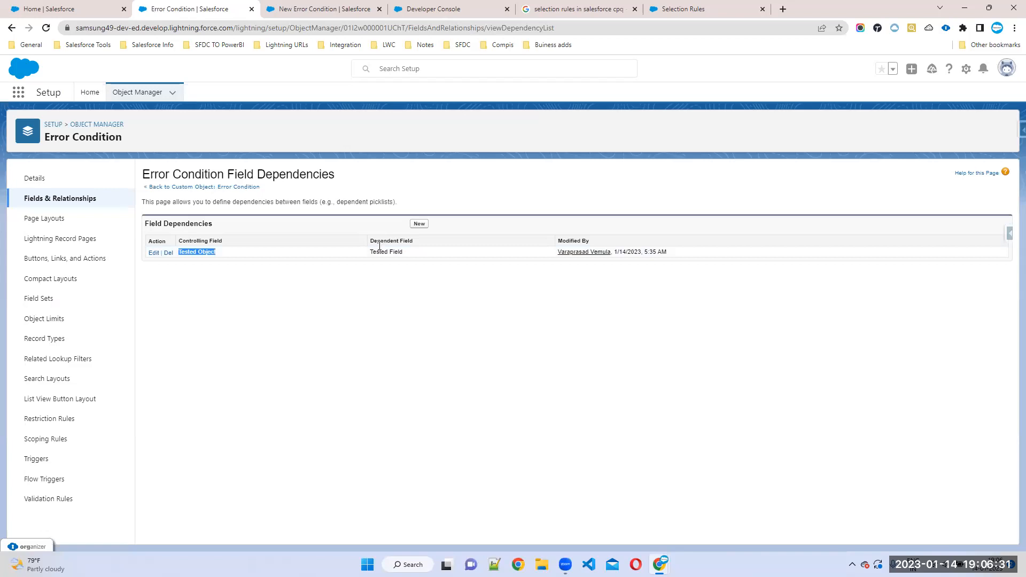
drag(369, 252, 437, 258)
drag(220, 252, 177, 254)
drag(369, 254, 420, 261)
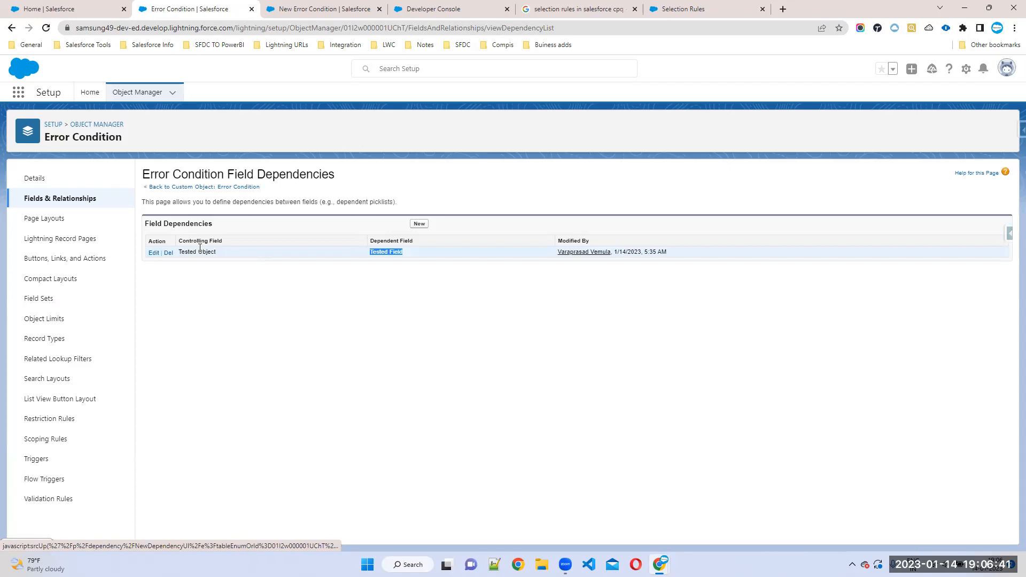
drag(214, 248, 180, 250)
drag(358, 254, 452, 254)
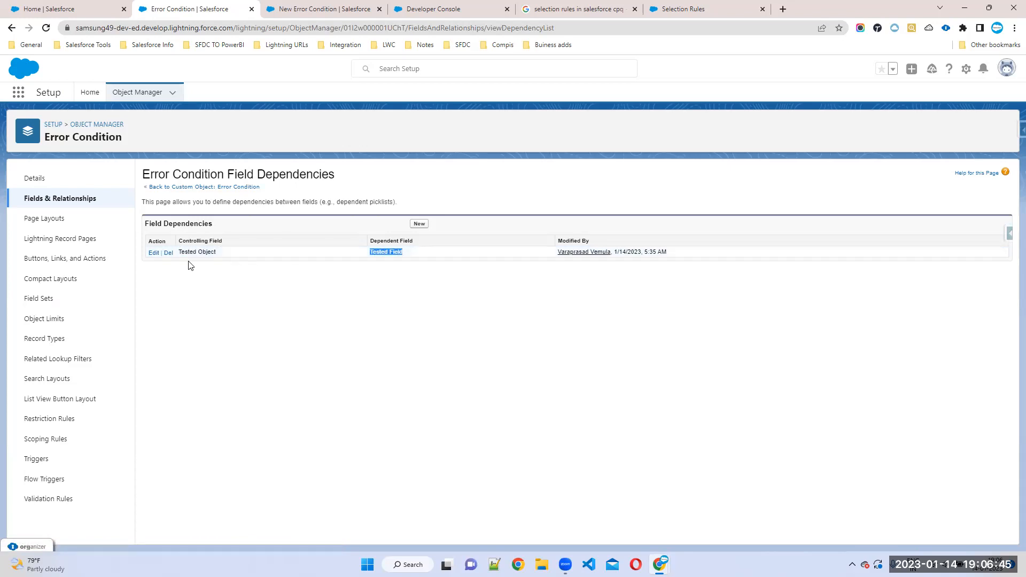
Edit the Tested Object–Tested Field dependency to include Region__c for Configuration Attributes, and save it despite controlling values without dependents.
click(153, 253)
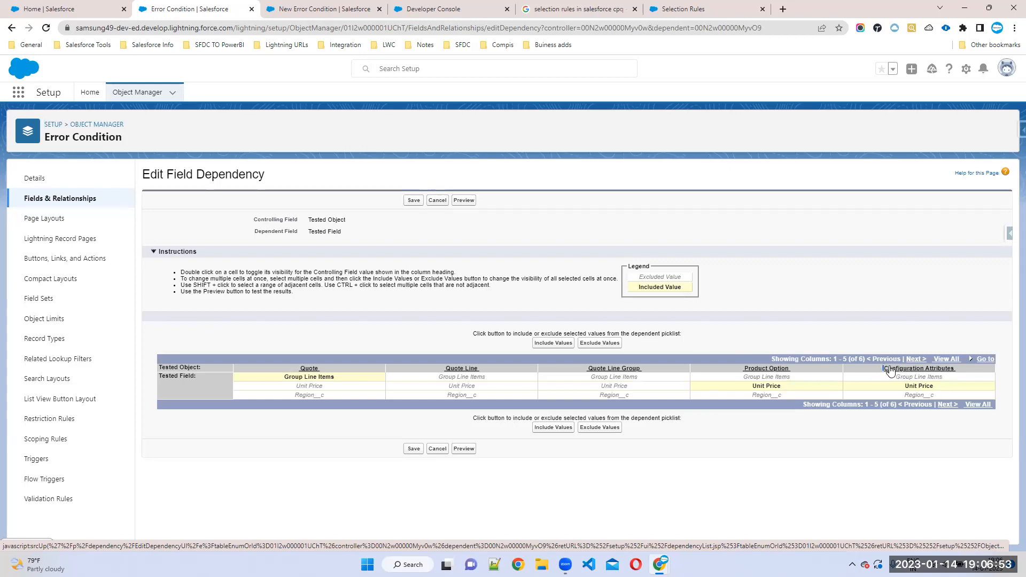
click(959, 372)
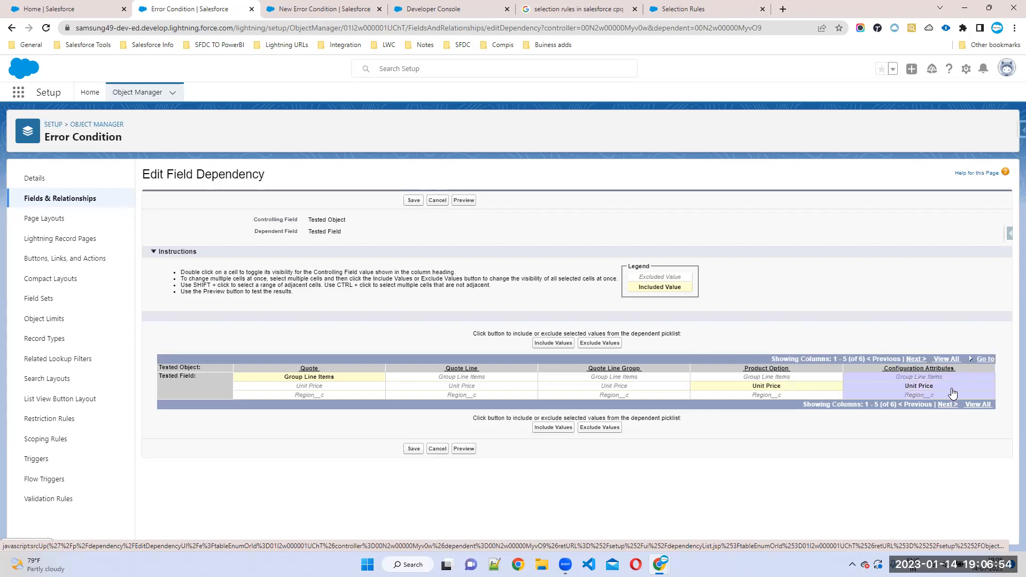
double_click(918, 384)
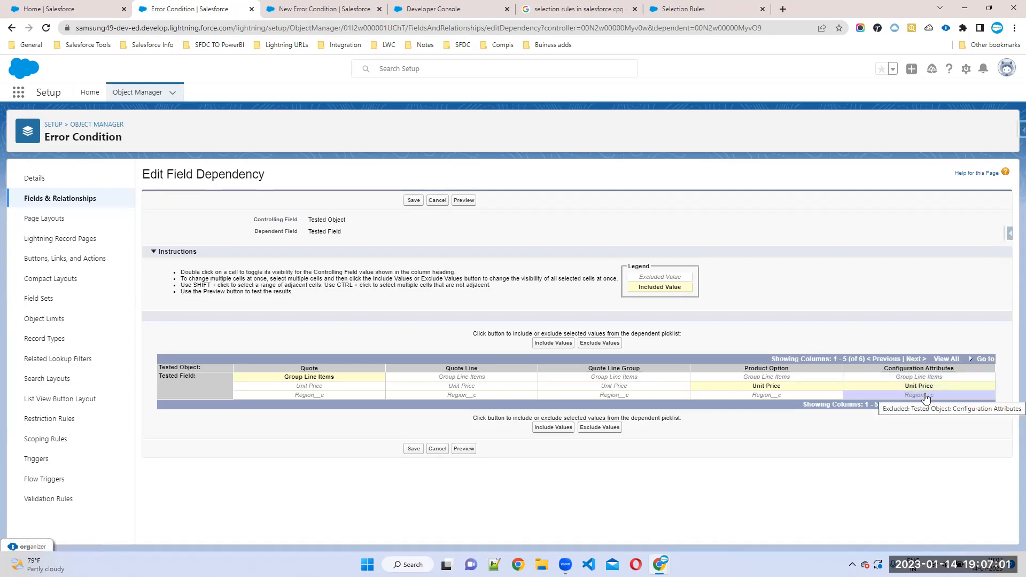
click(541, 429)
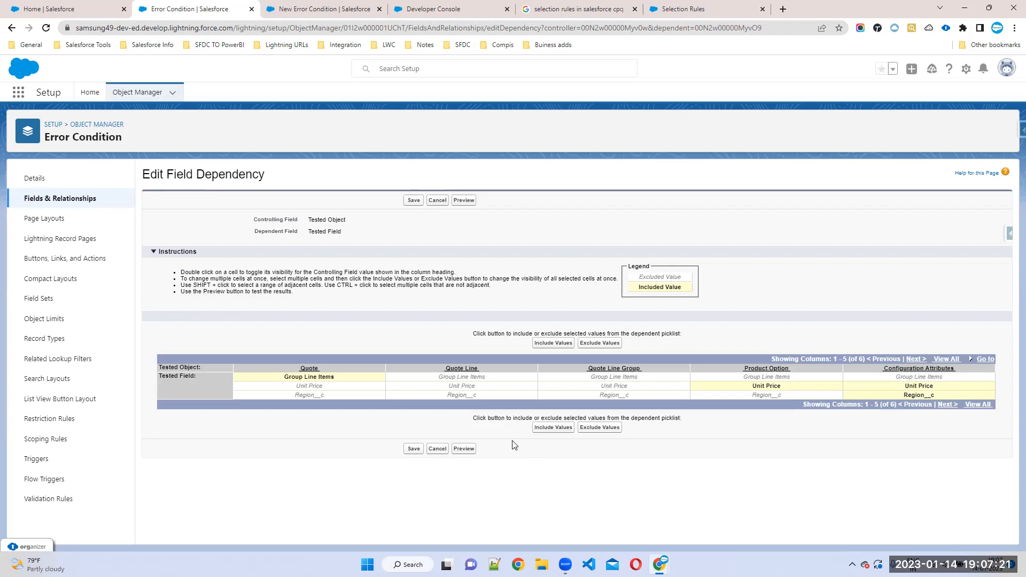
click(413, 449)
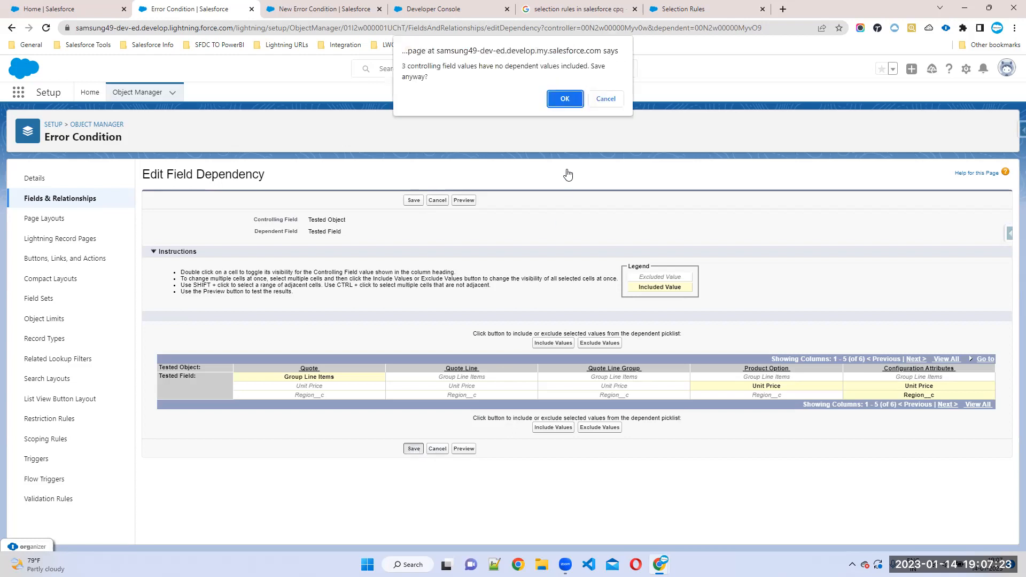
click(565, 99)
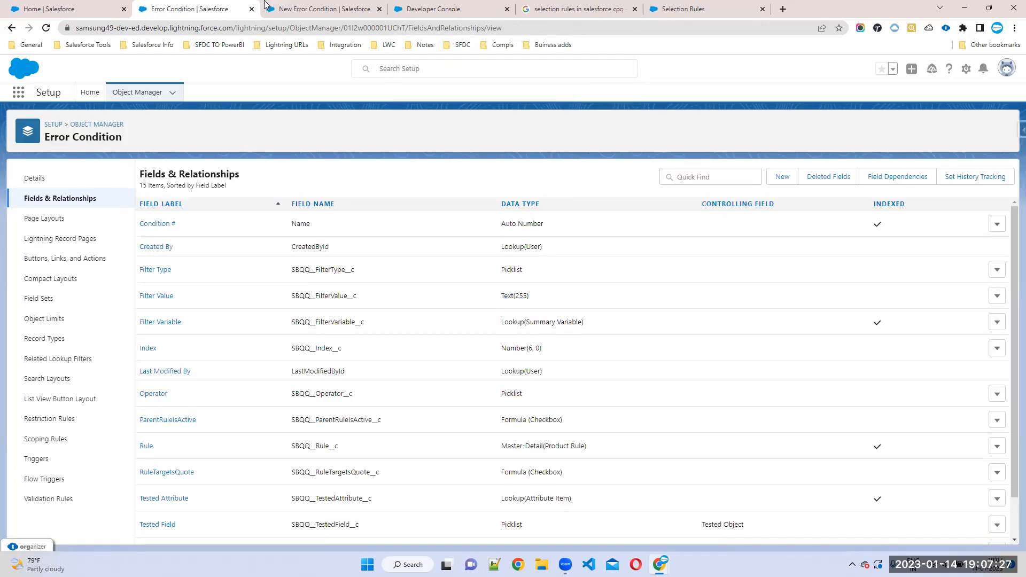
Reload the new error condition form and set its Rule to Selection rules demo.
click(342, 6)
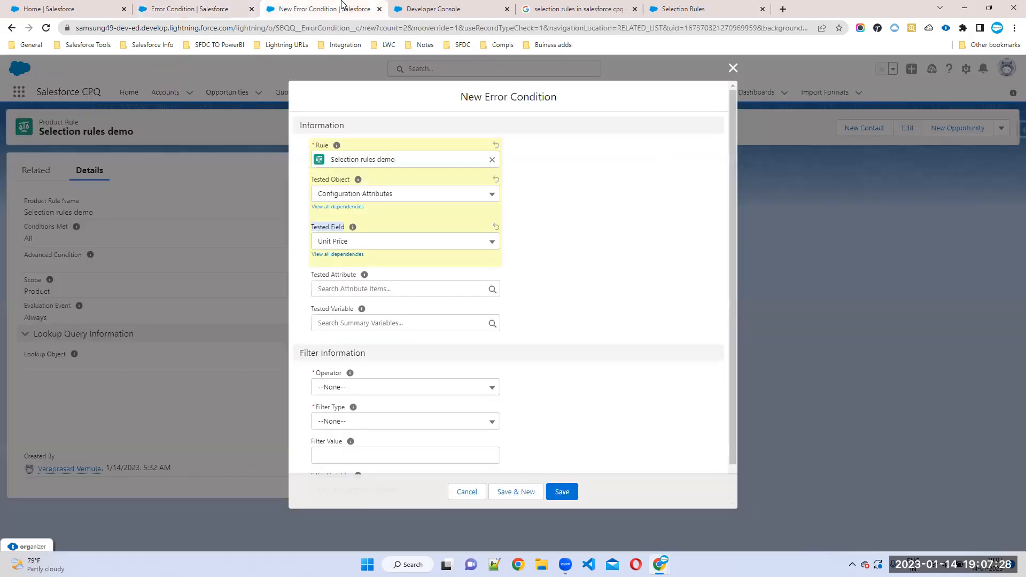
click(47, 27)
click(563, 107)
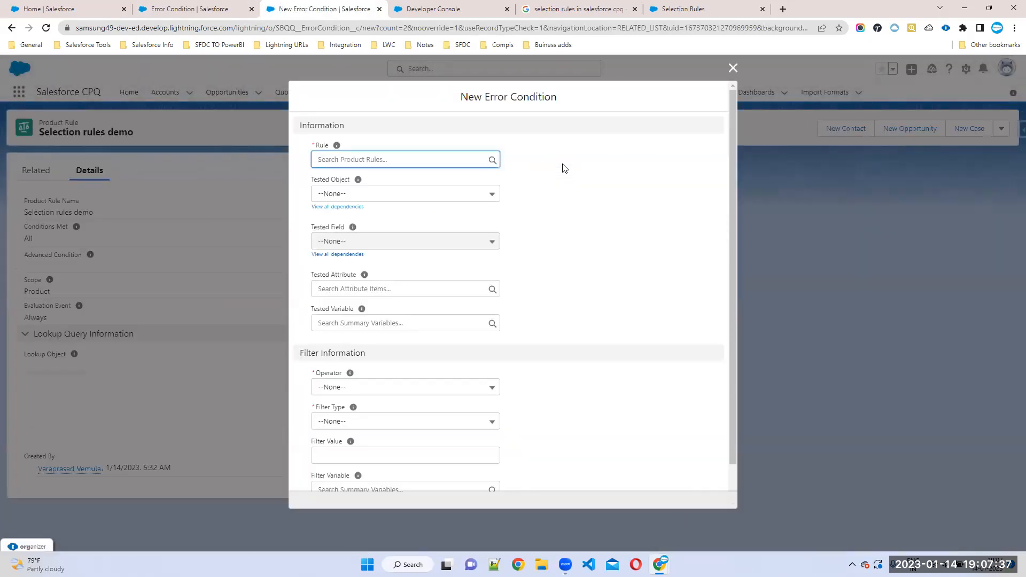
click(308, 182)
drag(315, 183, 342, 192)
click(324, 199)
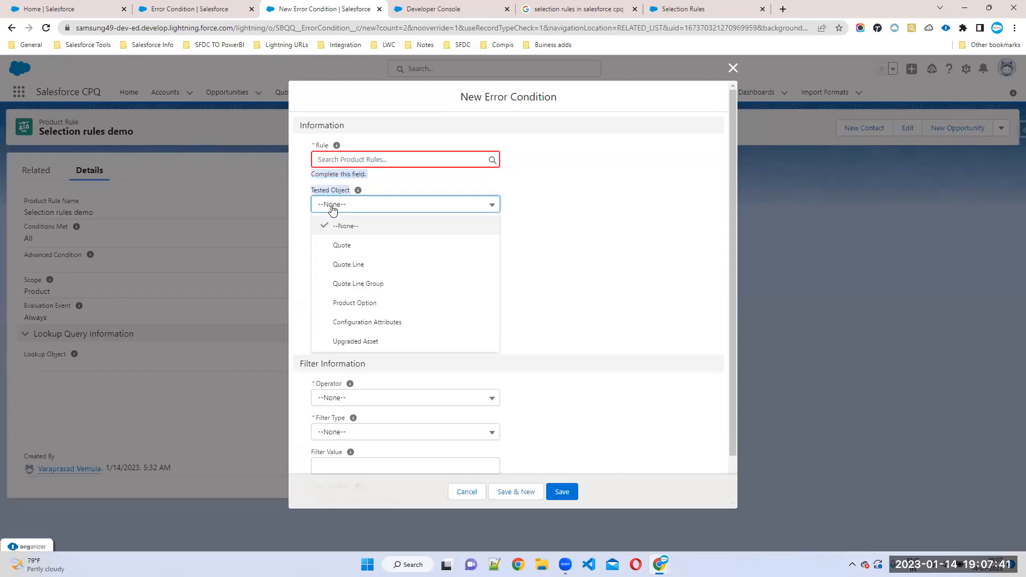
click(352, 245)
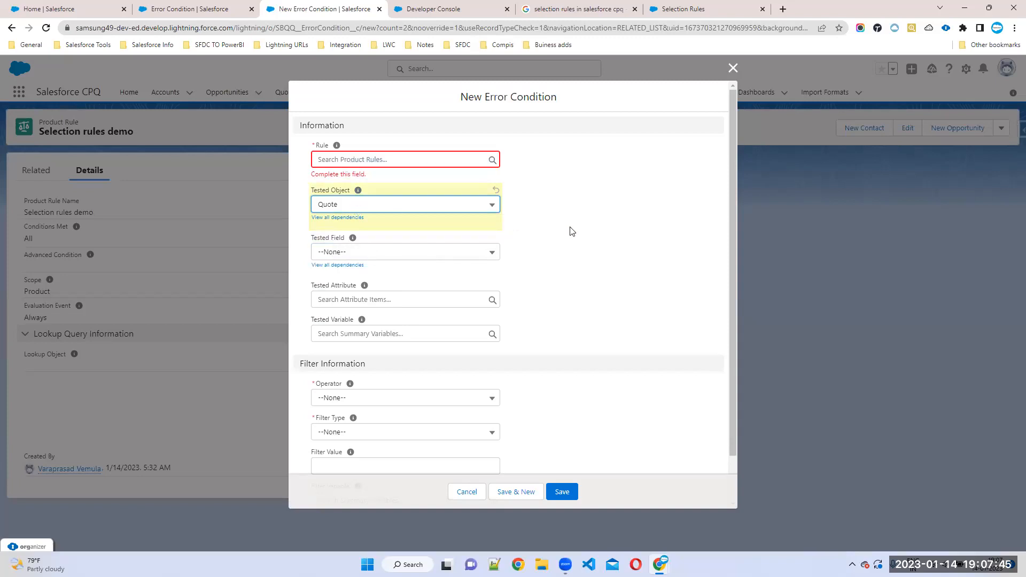
click(366, 160)
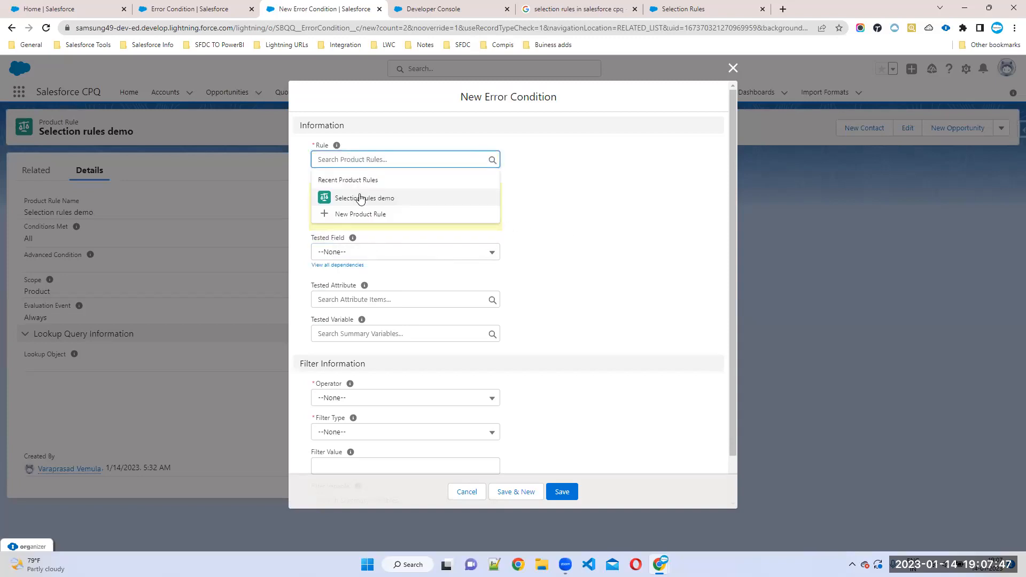
click(341, 198)
Set the error condition's Tested Object to Configuration Attributes and its Tested Field to Region__c.
click(336, 195)
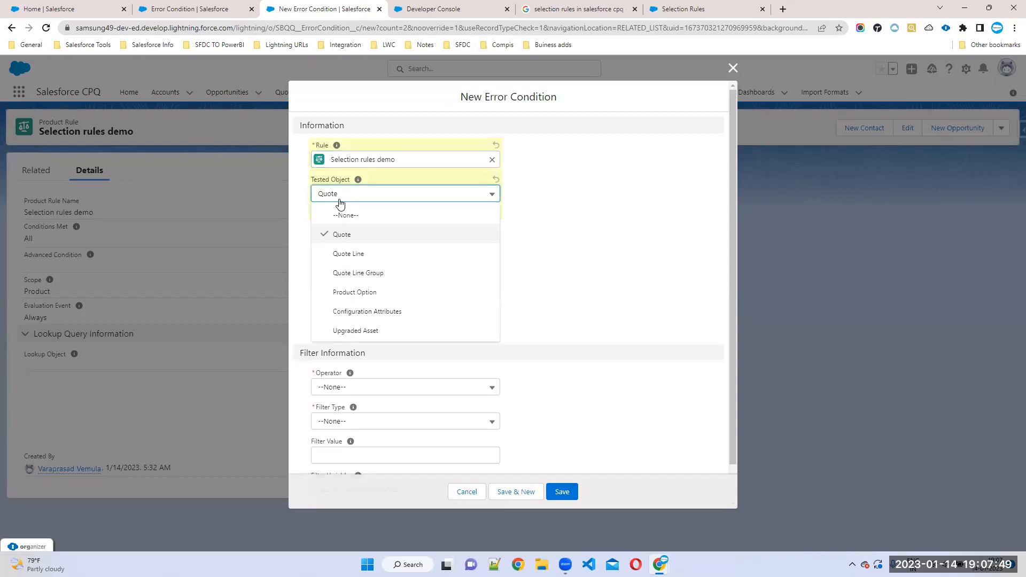
click(362, 312)
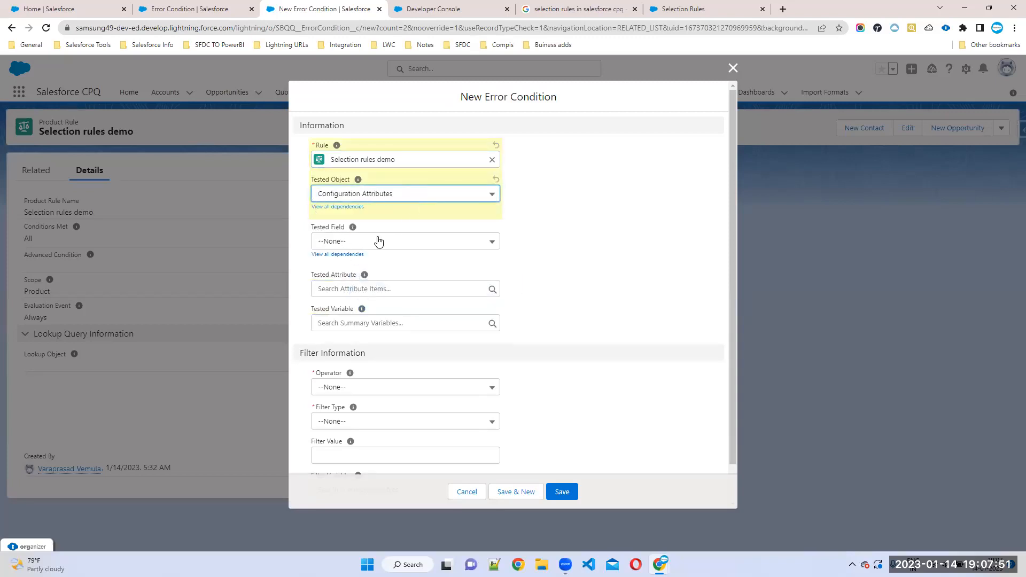
click(360, 244)
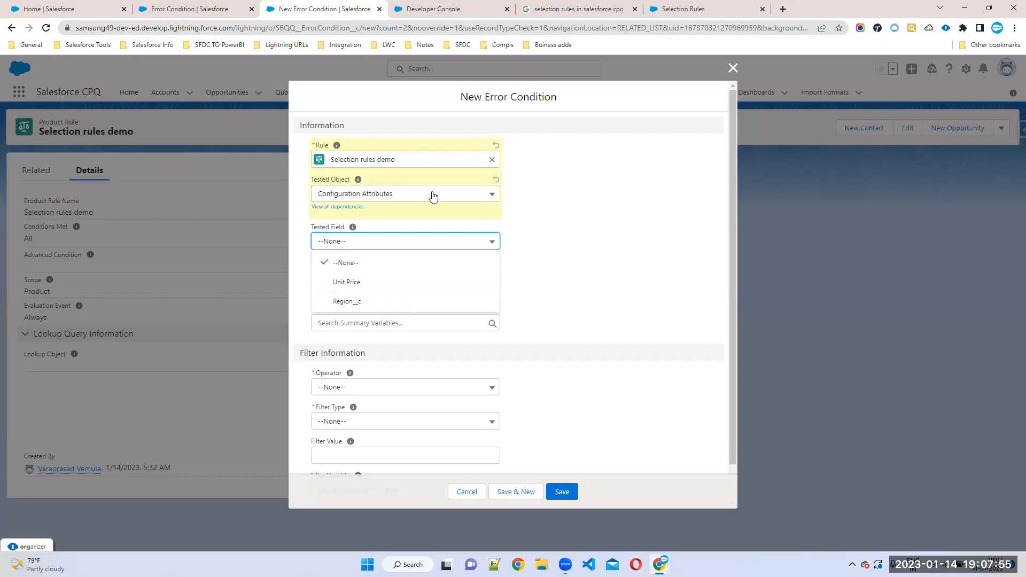
click(337, 302)
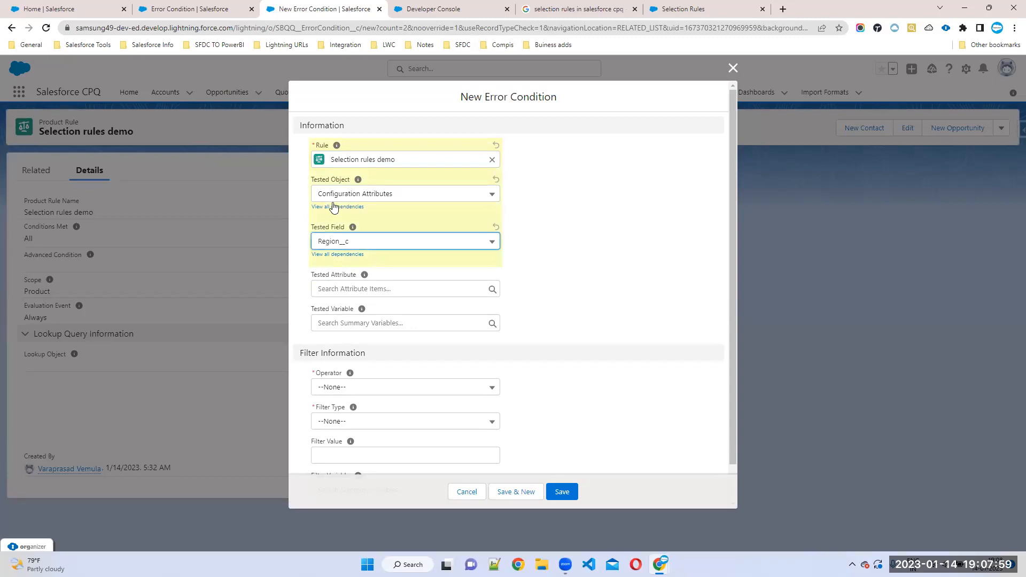
Set the filter's Operator to equals, Filter Type to Value and Filter Value to US, and save the error condition.
scroll(389, 332, down, 2)
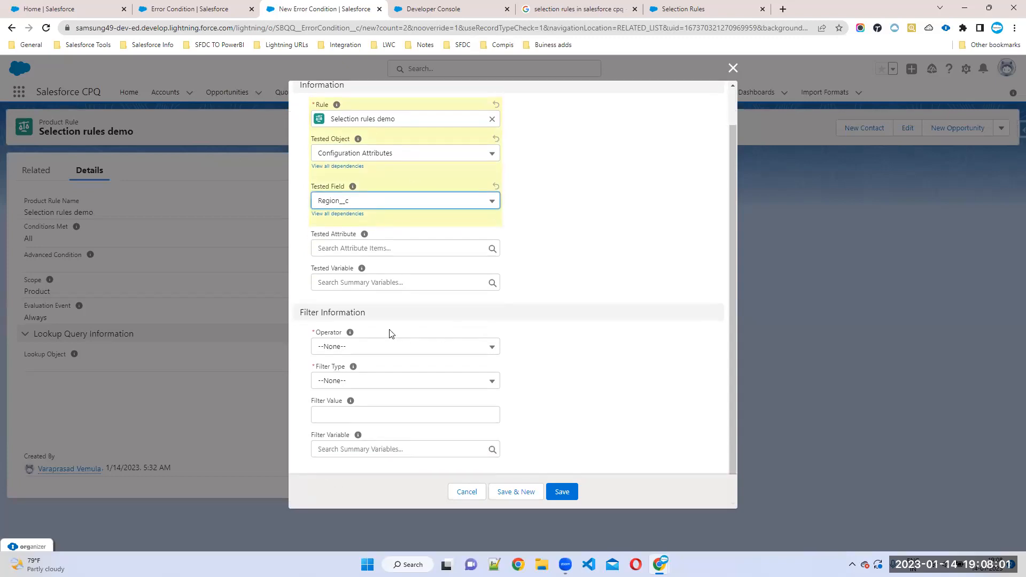
click(355, 347)
click(340, 172)
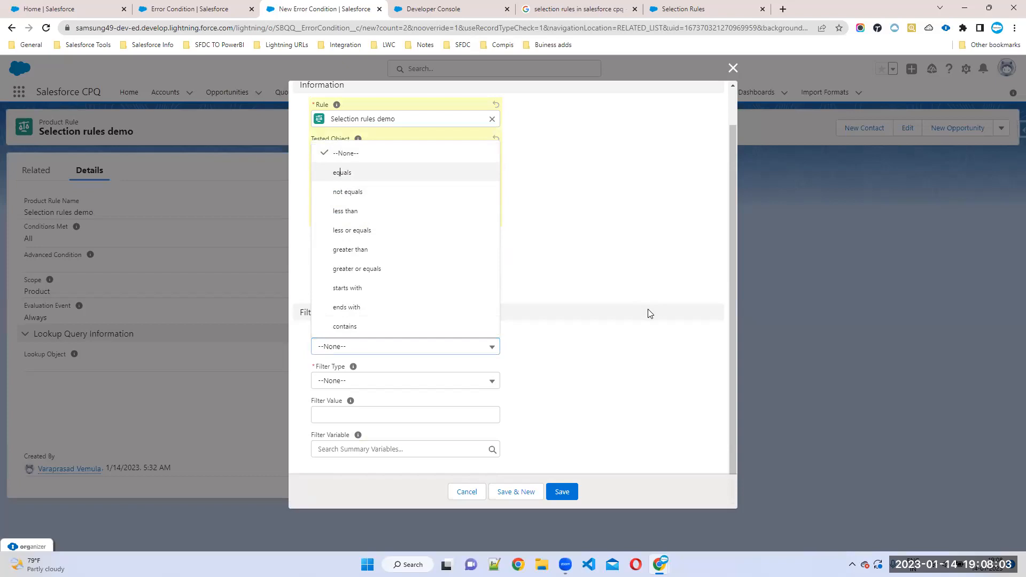
click(366, 382)
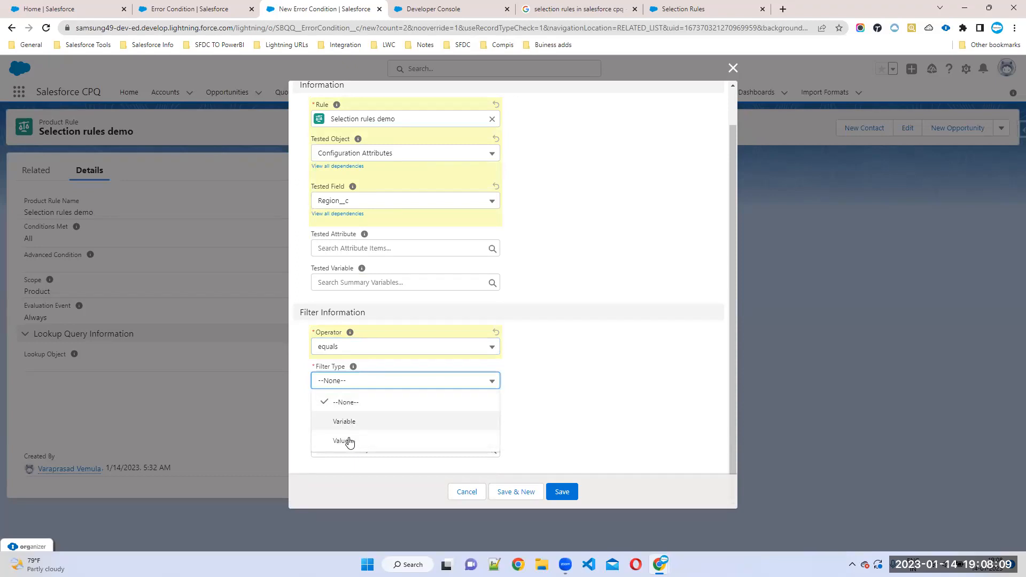
key(Return)
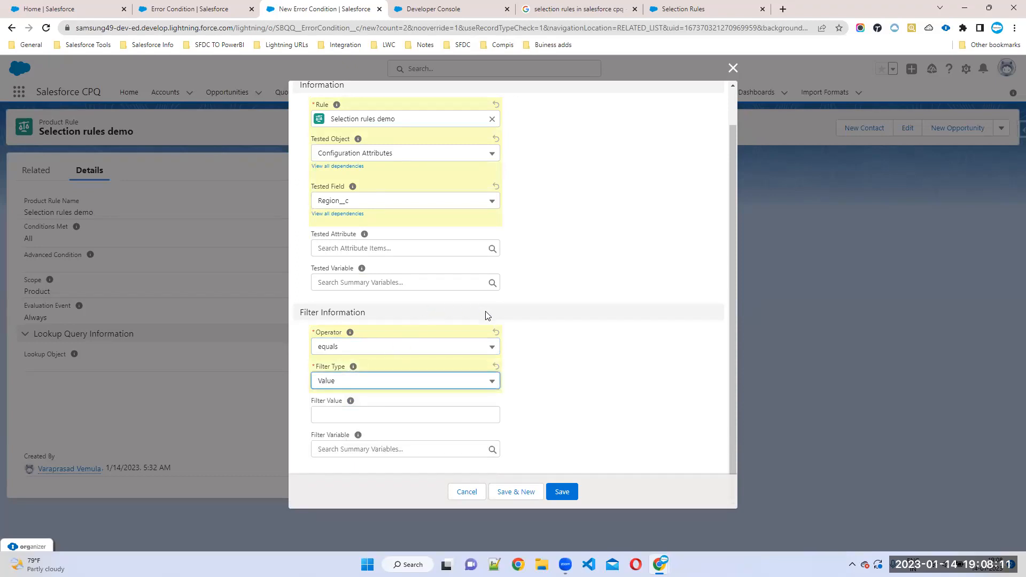
click(340, 419)
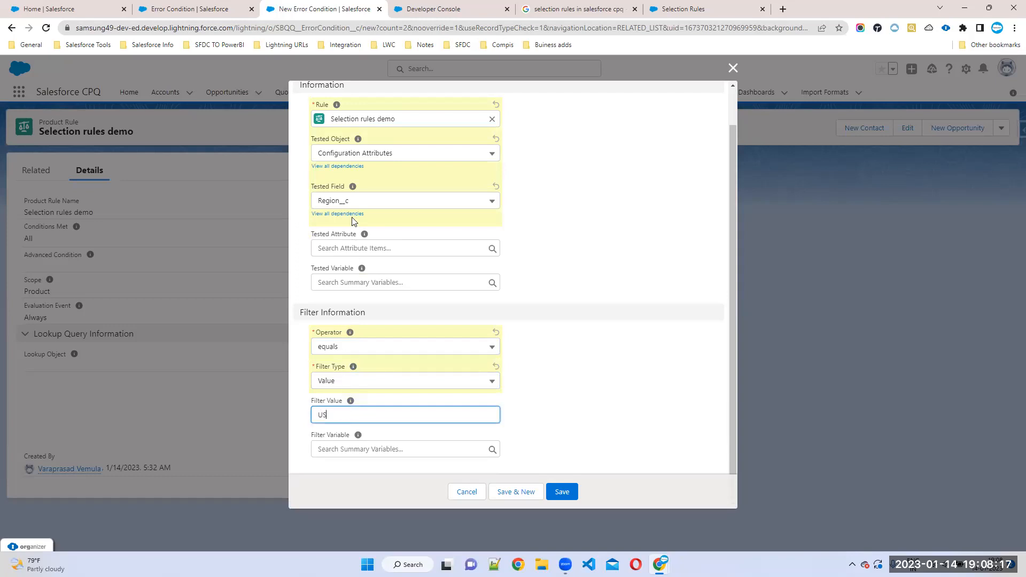
click(566, 495)
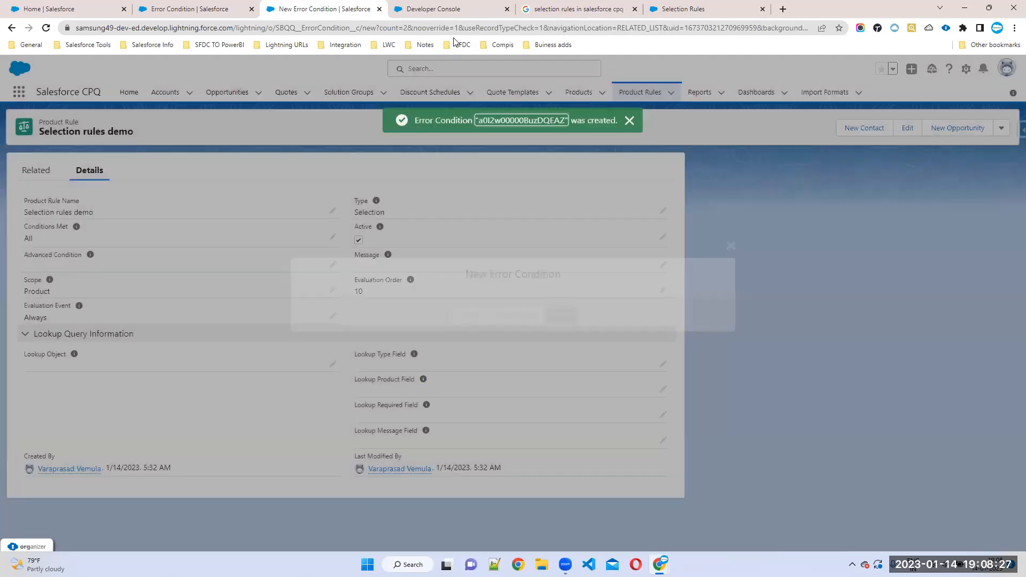
In the Developer Console notes, indent the Step1 text to align with Step2 and add the line "Step3 : Actions".
click(447, 10)
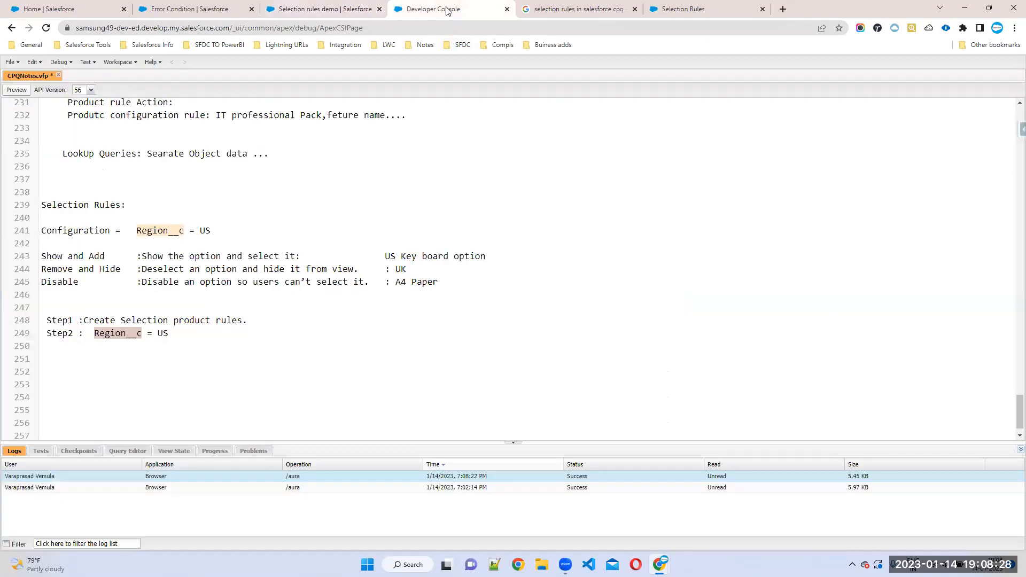
click(84, 319)
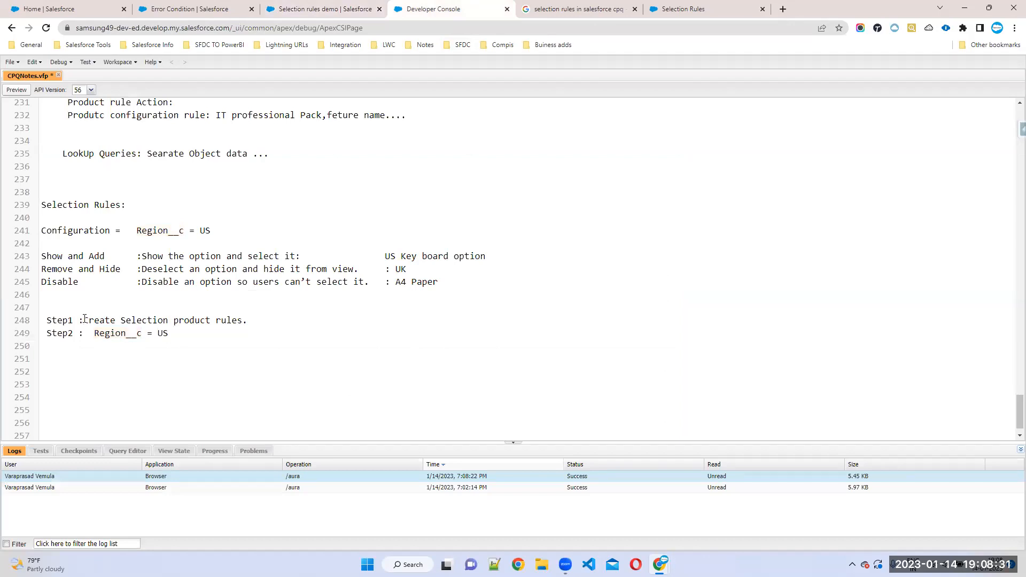
drag(88, 333, 168, 333)
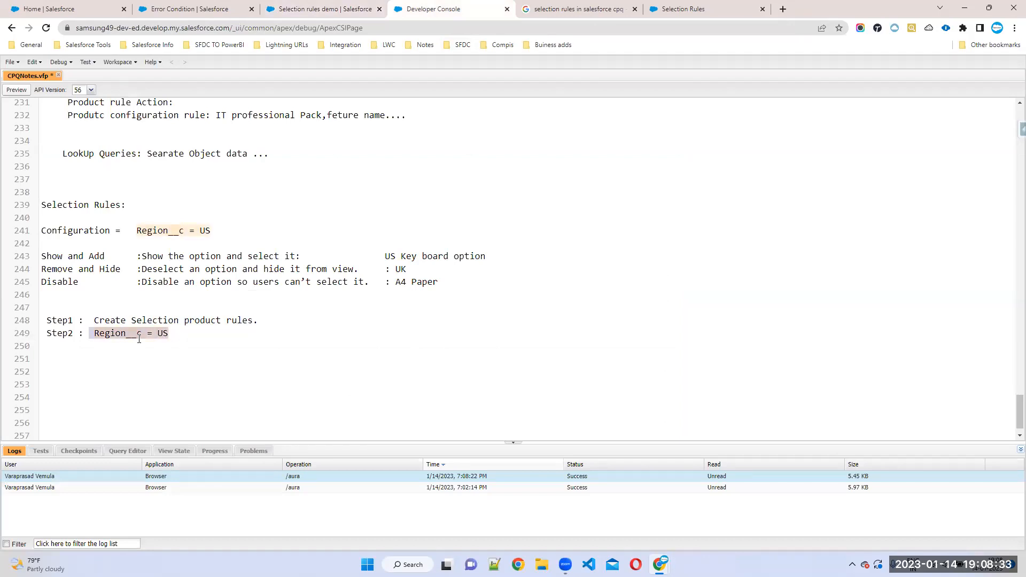
click(195, 335)
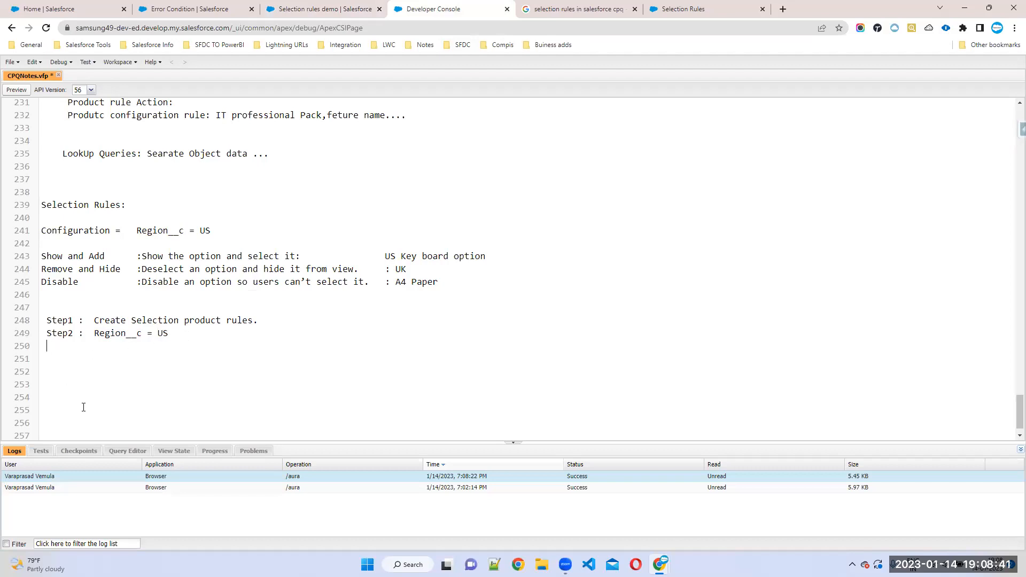
text(tep3)
scroll(64, 250, up, 3)
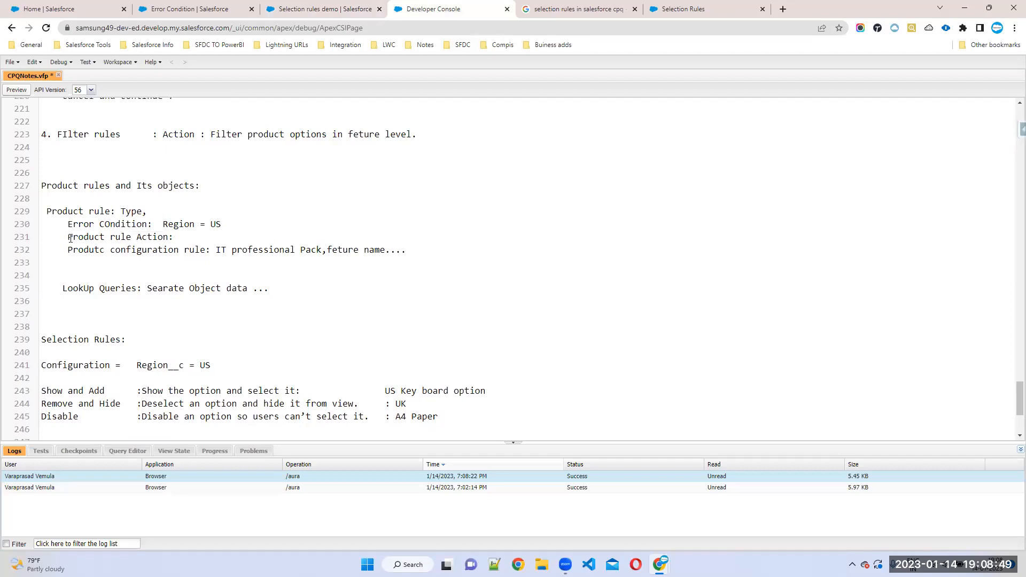
scroll(70, 239, down, 4)
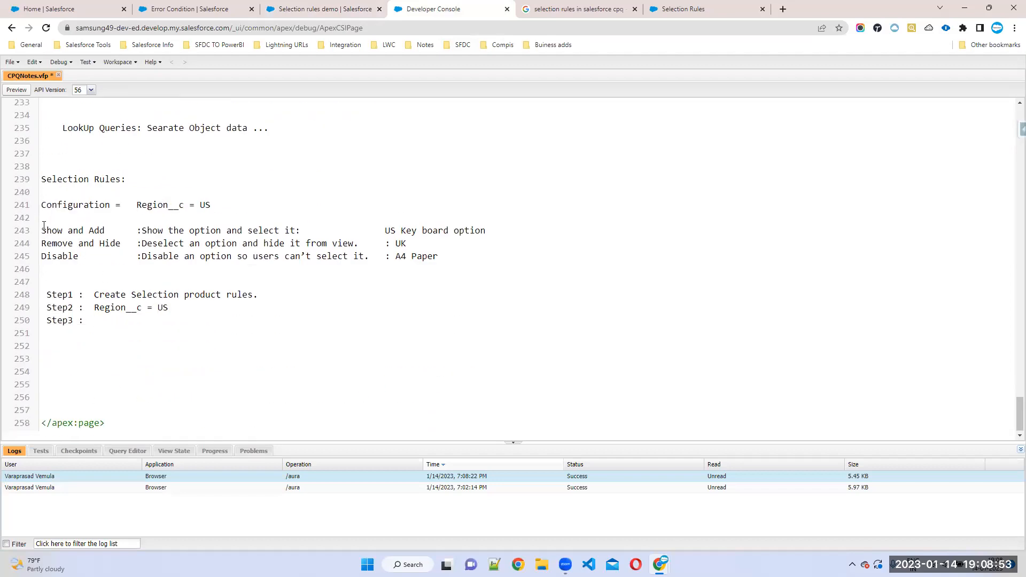
text(Actions)
Copy the Show and Add, Remove and Hide, and Disable lines below Step3 and indent them under Actions.
drag(43, 230, 489, 260)
key(ctrl+c)
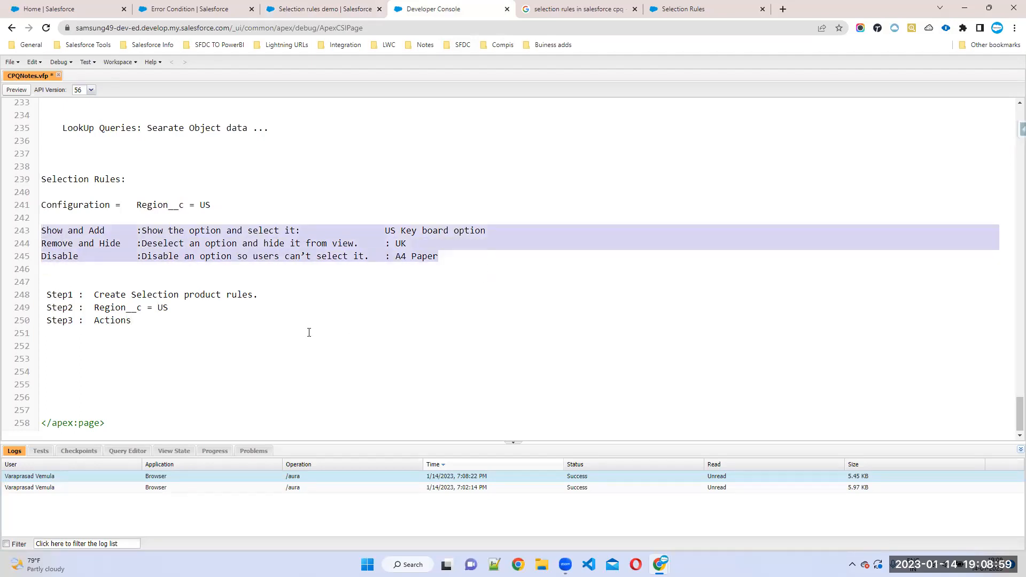
click(168, 320)
key(Return)
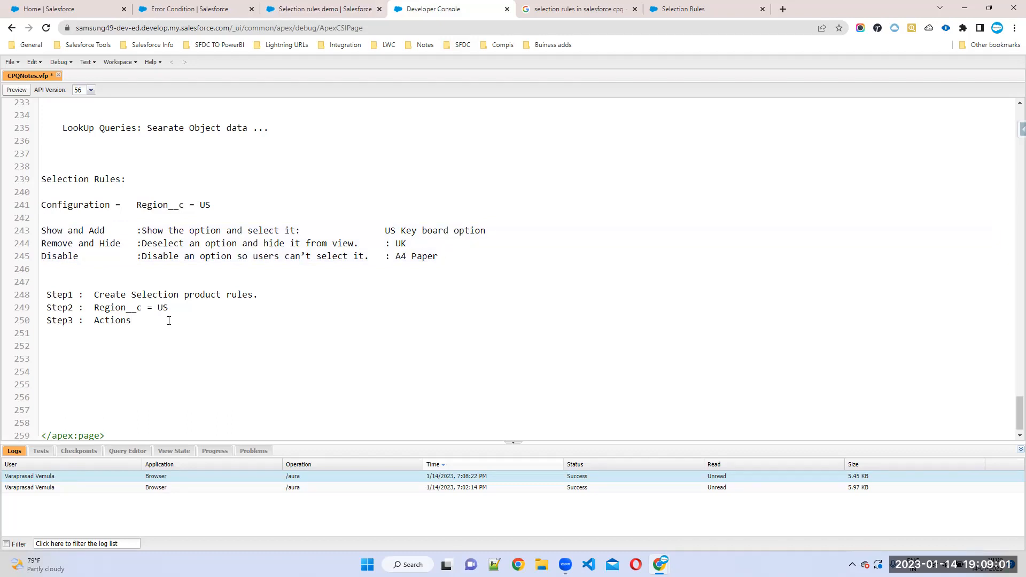
key(ctrl+v)
click(42, 346)
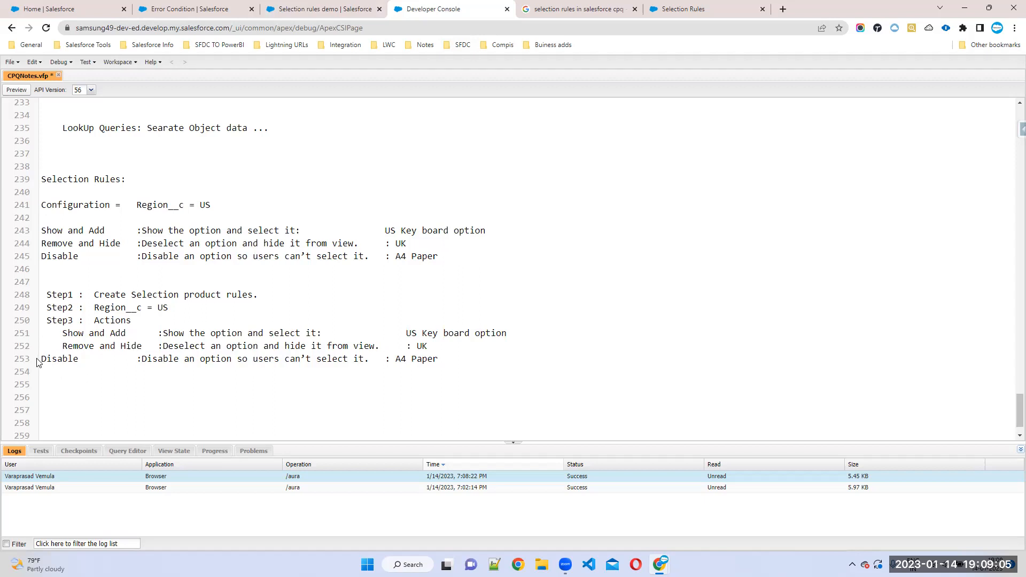
key(BackSpace)
drag(174, 307, 41, 307)
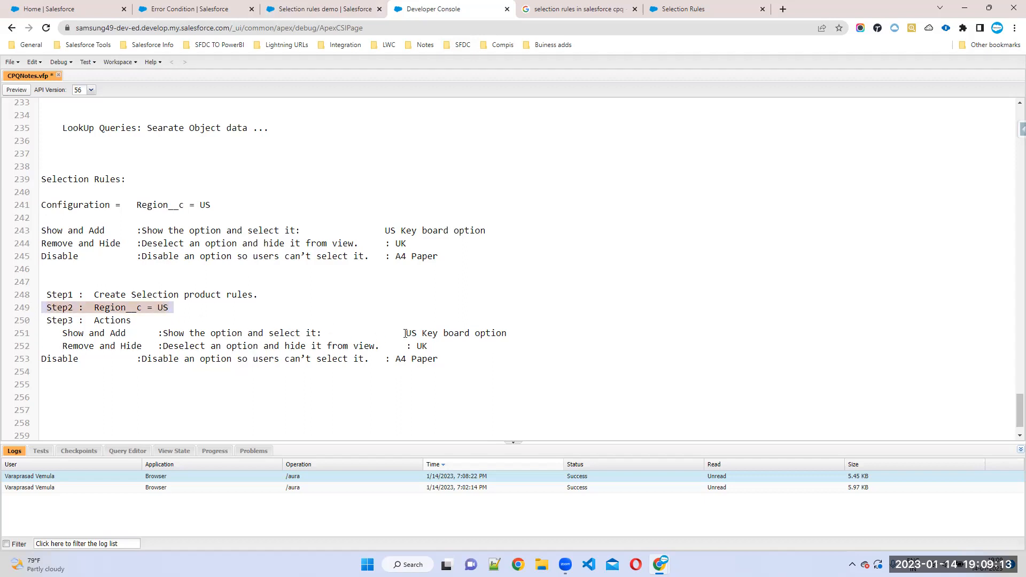
click(43, 357)
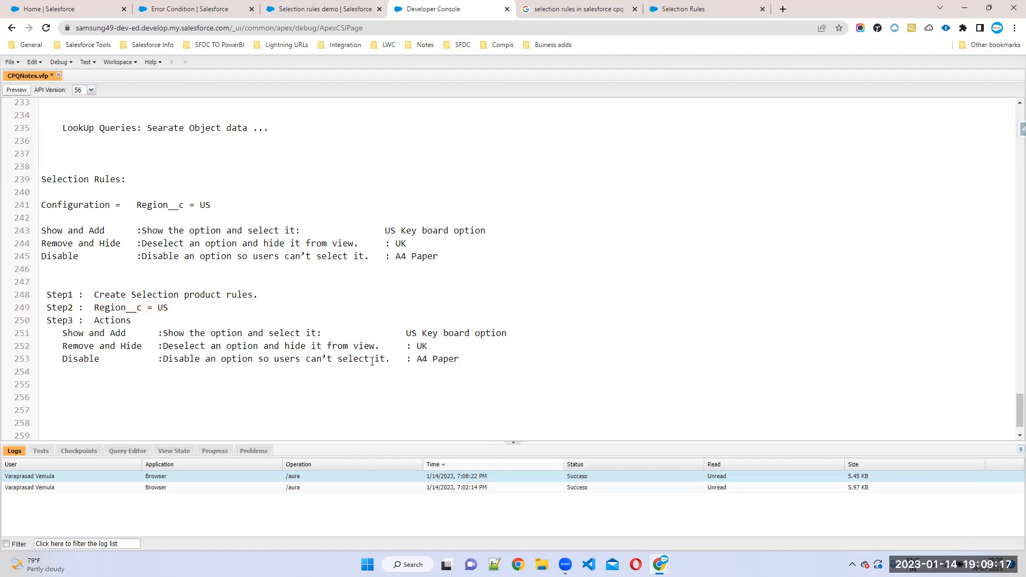
Insert a colon and a space before "US Key board option" in the copied Show and Add line.
double_click(421, 346)
click(407, 332)
text(:)
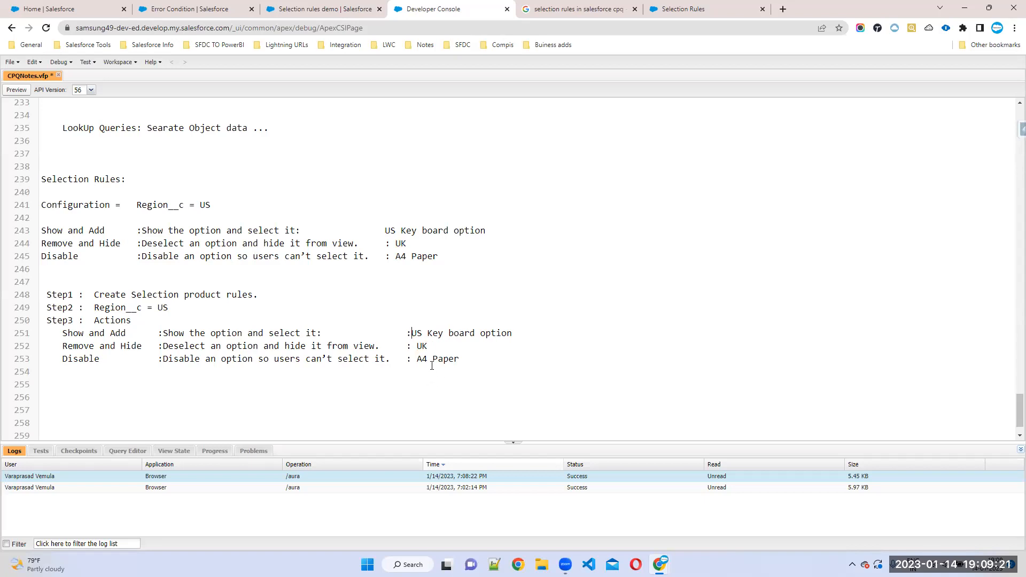
drag(418, 358, 494, 358)
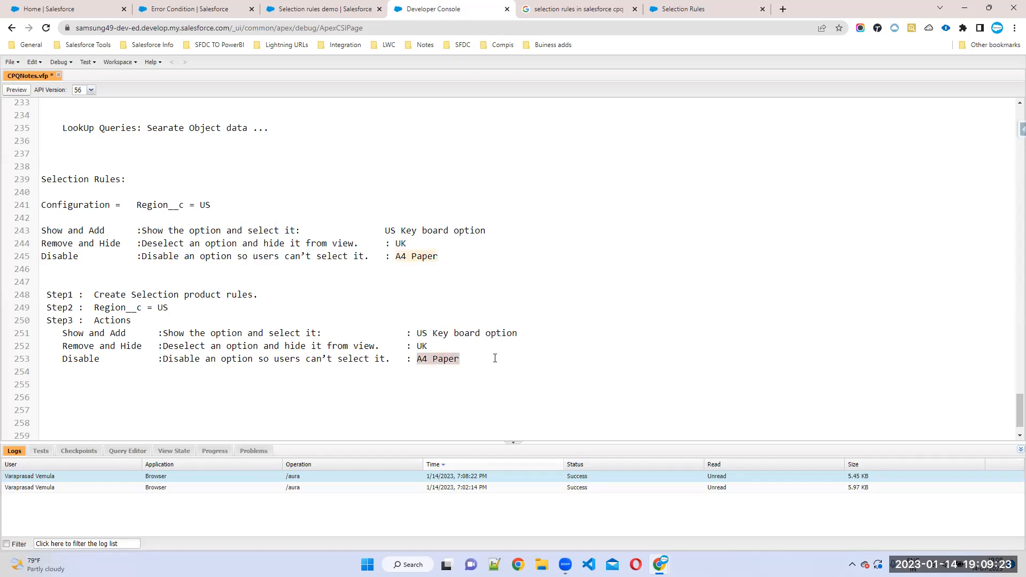
scroll(60, 217, up, 10)
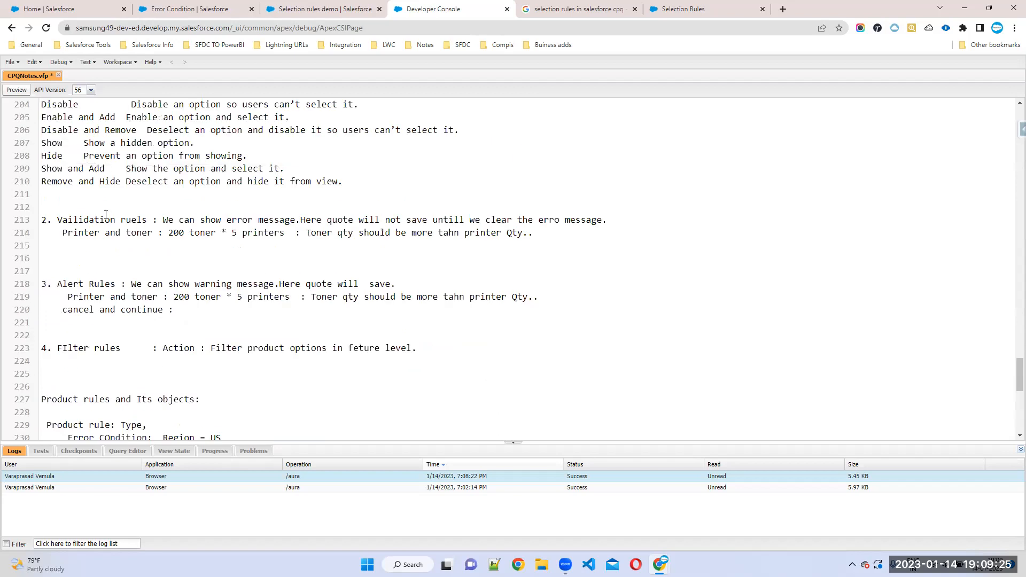
scroll(179, 171, down, 11)
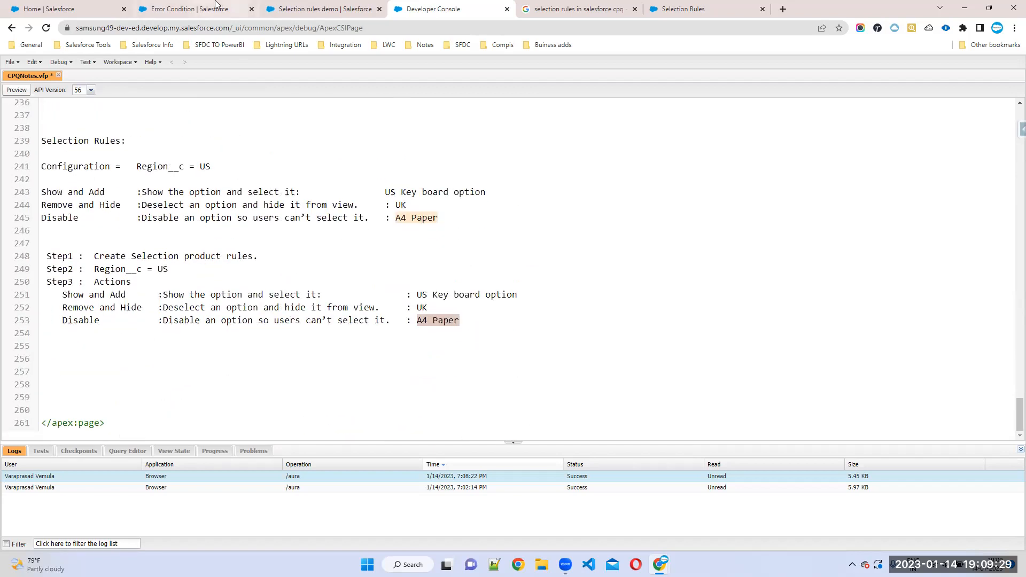
Return to the Selection rules demo product rule in Salesforce and start a new related product action.
click(198, 8)
click(332, 8)
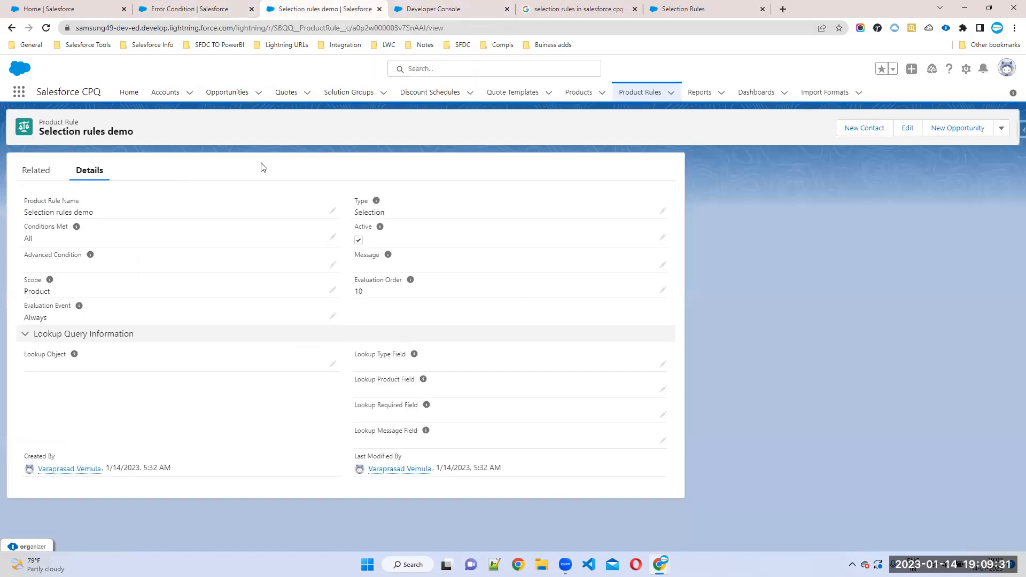
drag(36, 137, 154, 137)
click(42, 170)
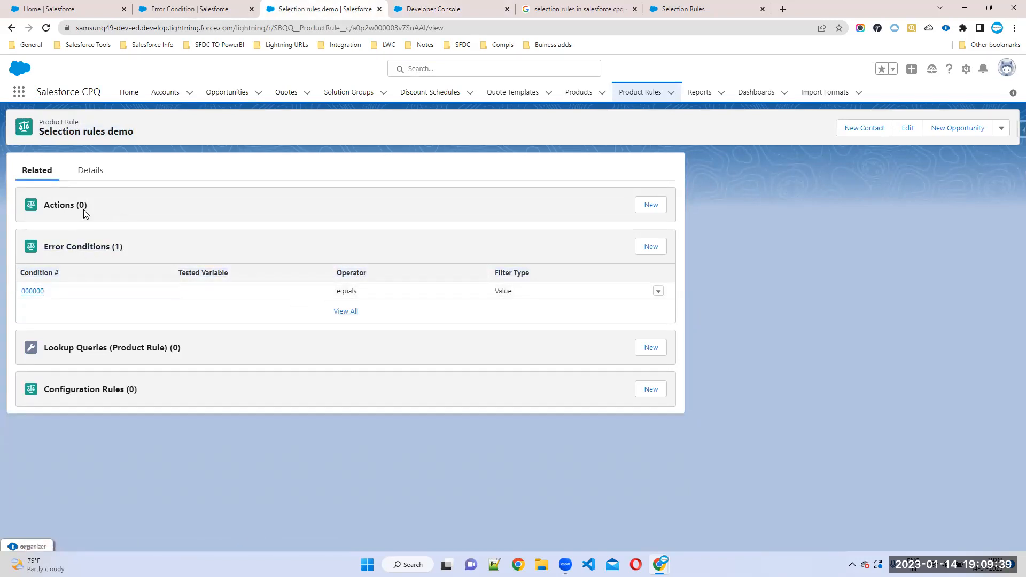
click(648, 206)
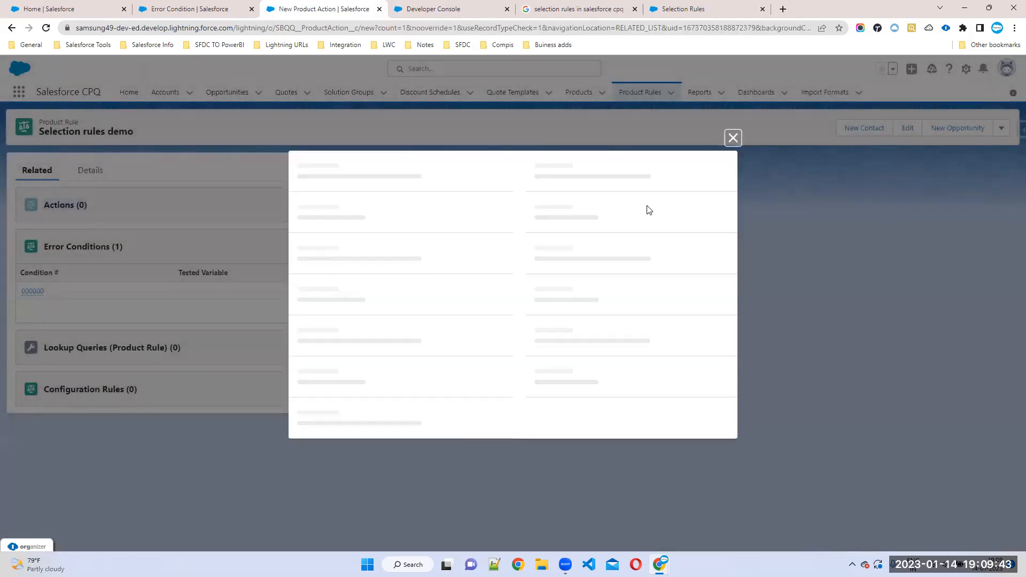
Check the first action in the notes and set the new product action's Type to Show & Add.
click(355, 228)
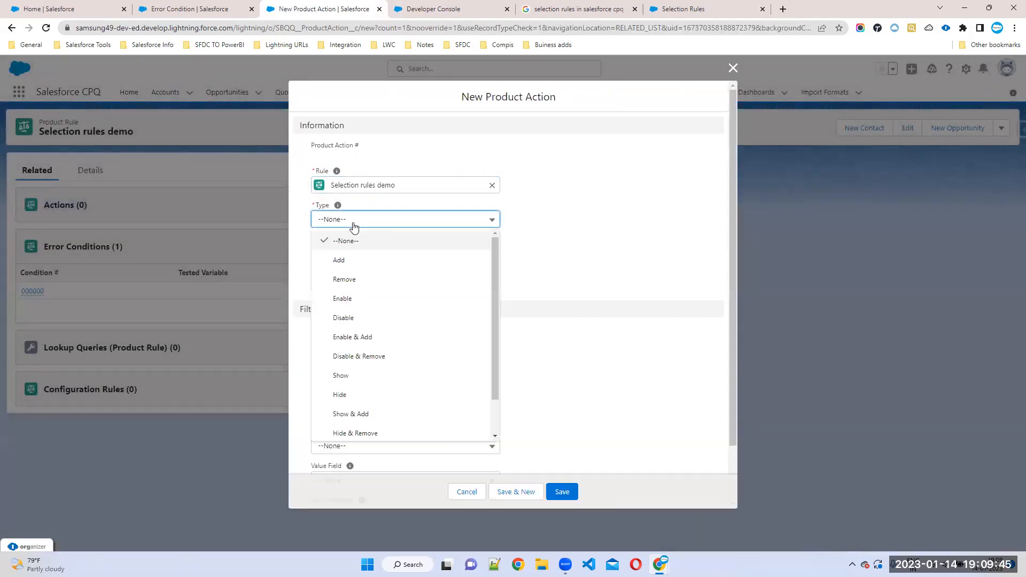
click(446, 14)
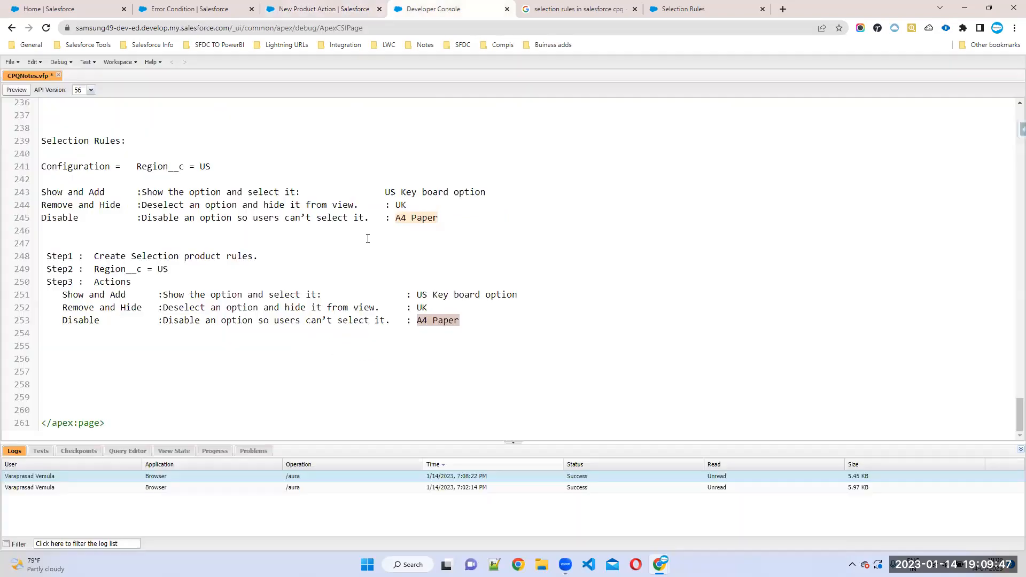
drag(59, 297, 542, 295)
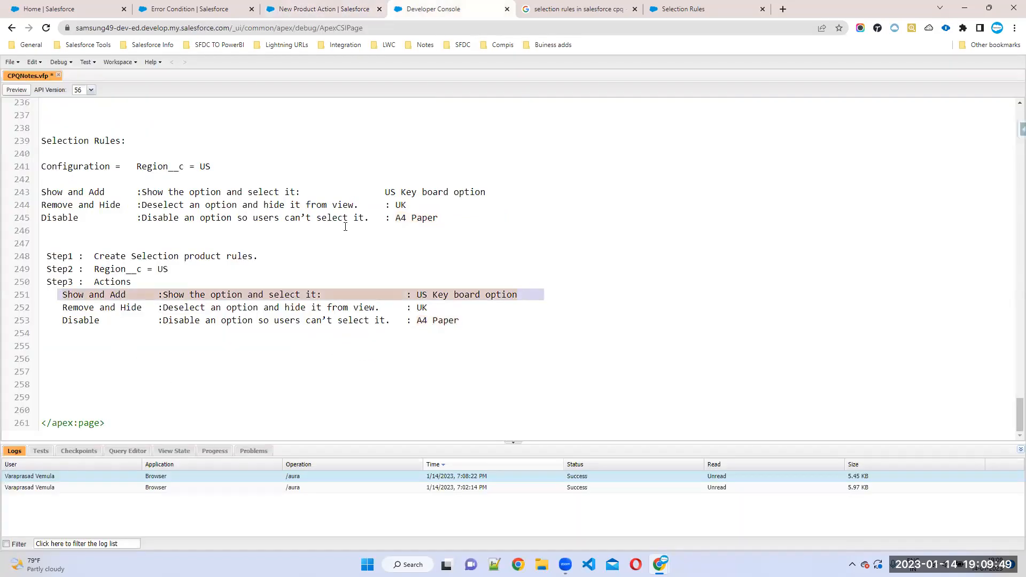
click(196, 11)
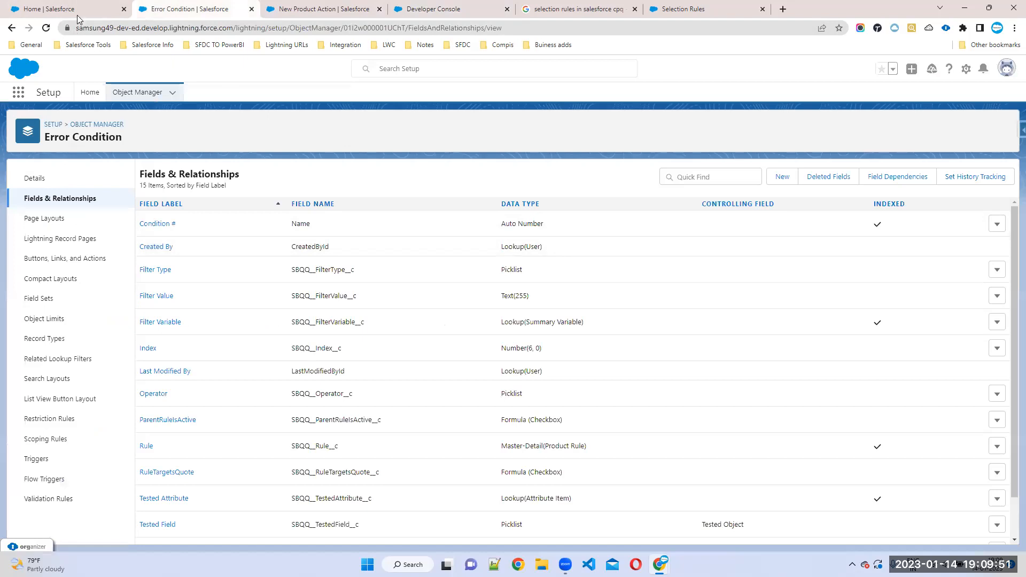
click(293, 9)
click(348, 222)
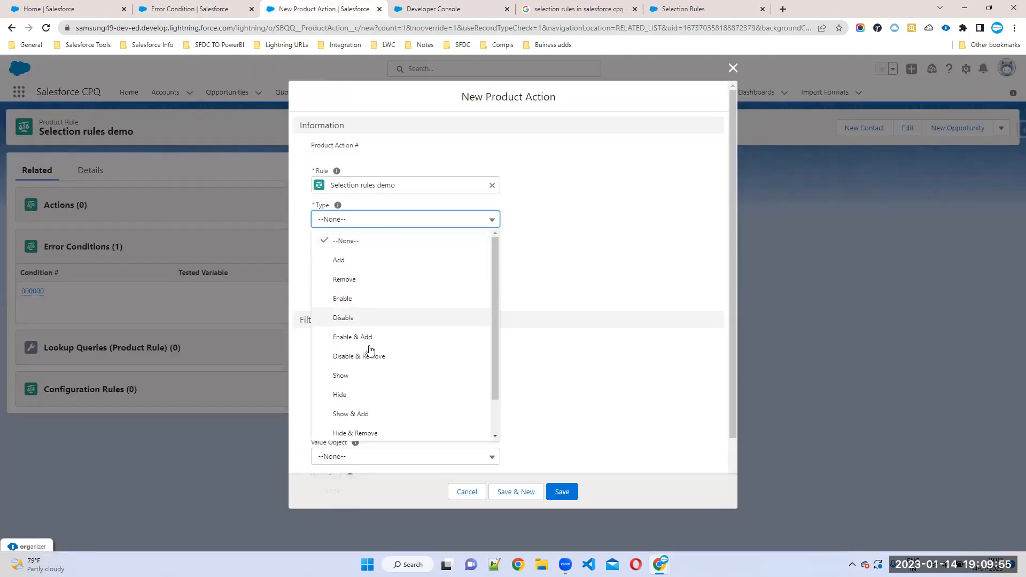
click(360, 413)
Set the action's Product to US Keyboard, save it and start another new product action.
click(343, 265)
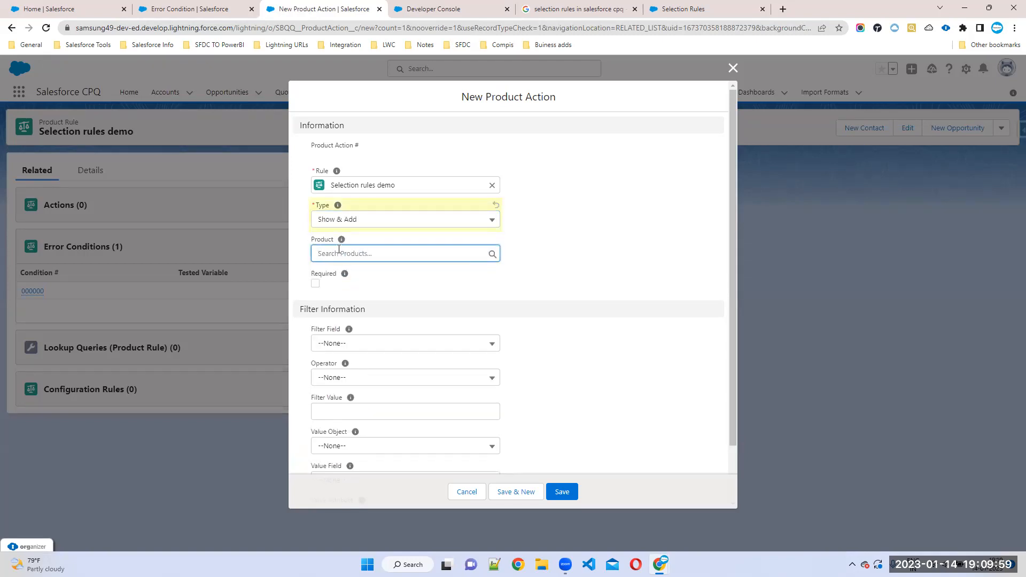
click(339, 251)
text(US)
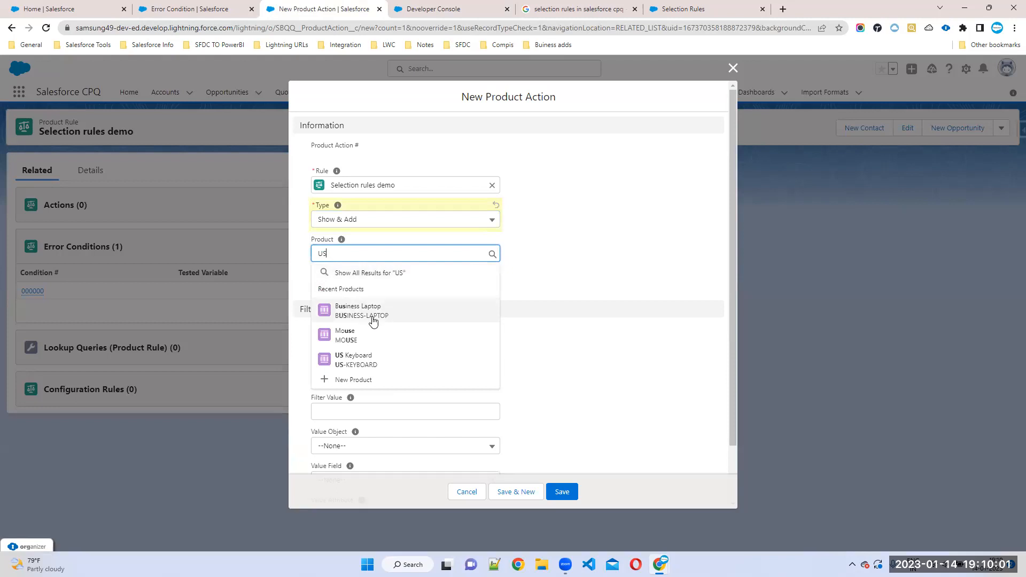
click(380, 364)
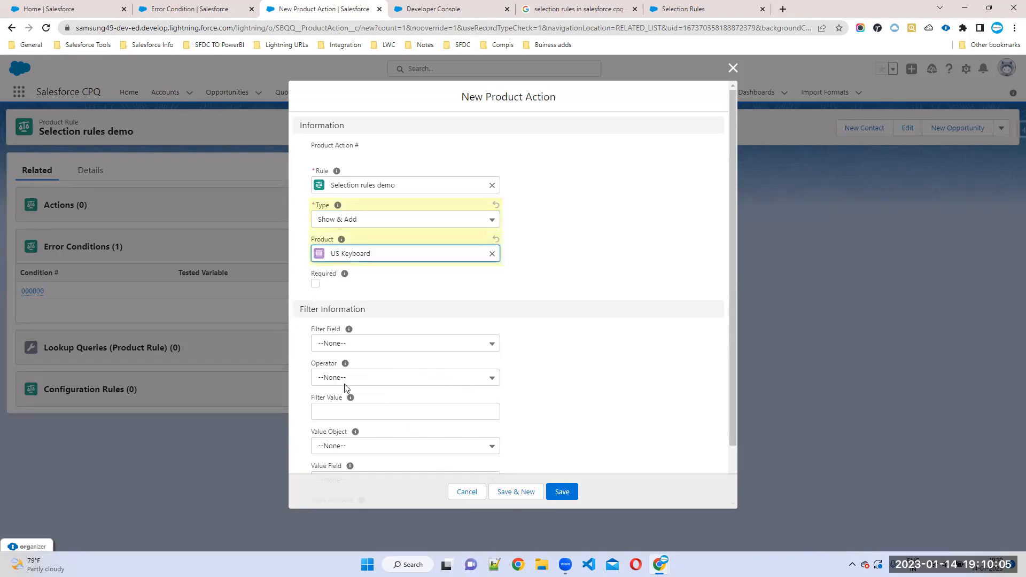
click(515, 496)
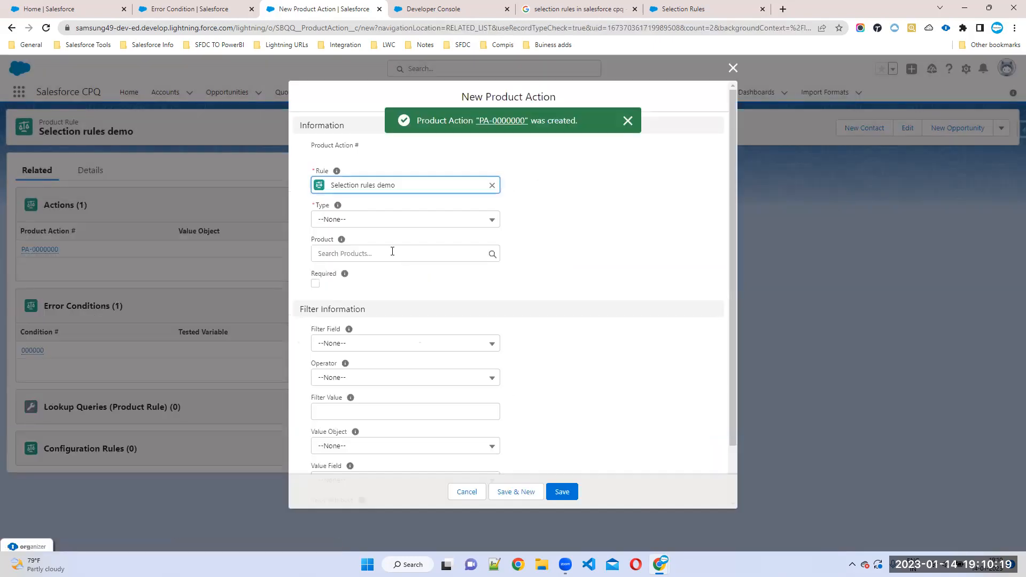
Check the second action in the notes and set the new product action's Type to Hide & Remove.
click(339, 220)
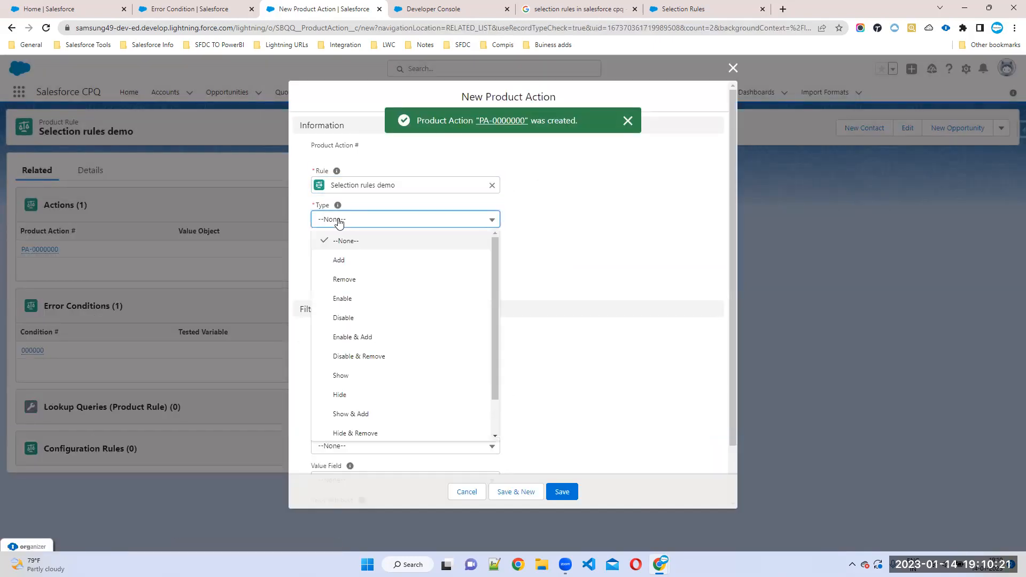
click(412, 11)
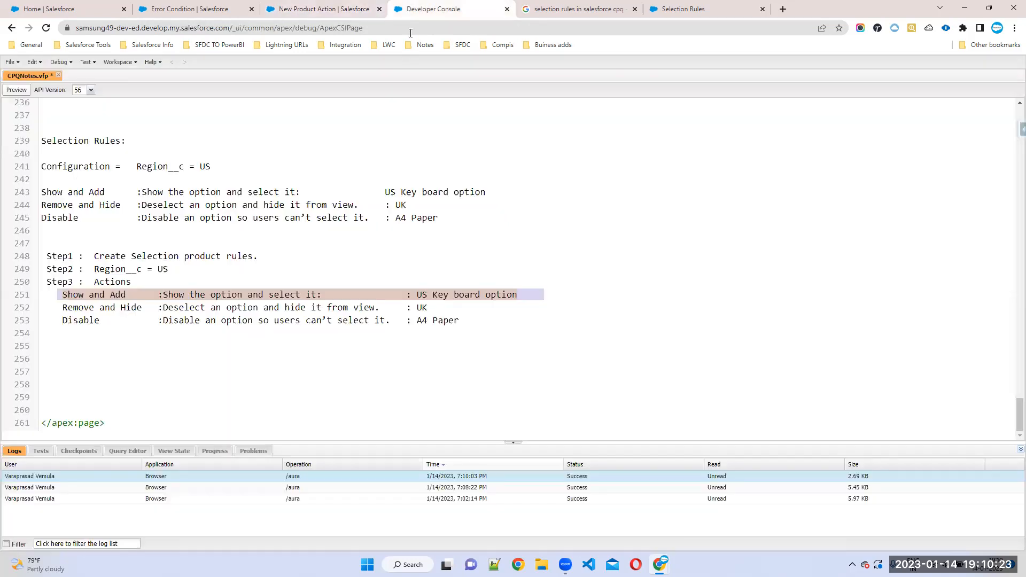
click(91, 7)
click(199, 11)
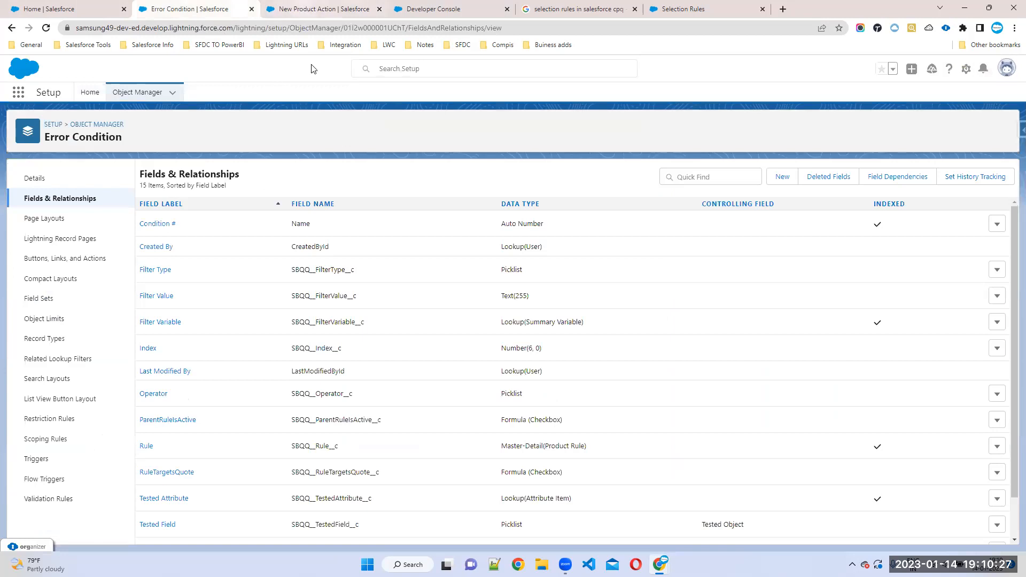
click(310, 9)
click(348, 226)
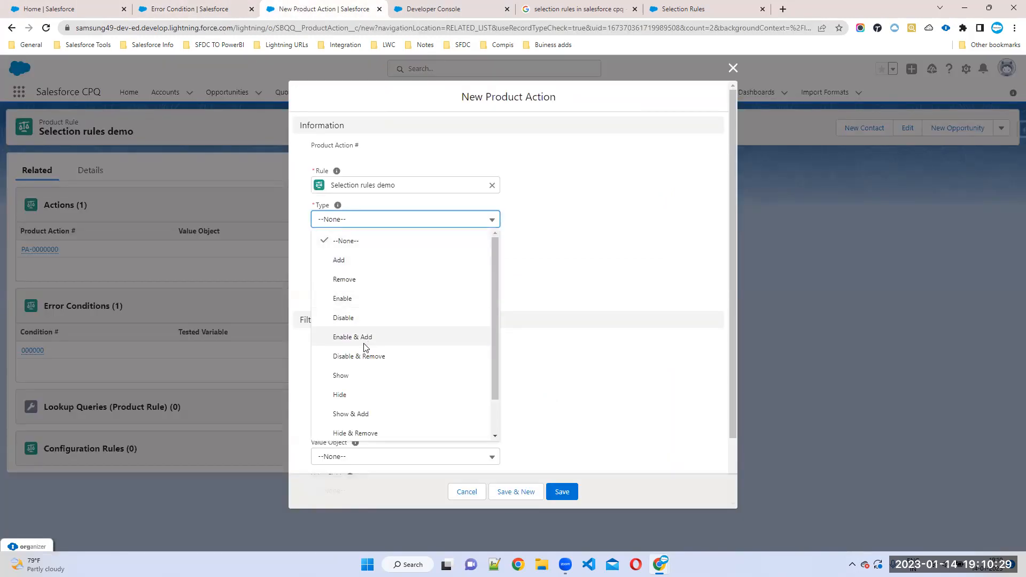
scroll(370, 409, down, 1)
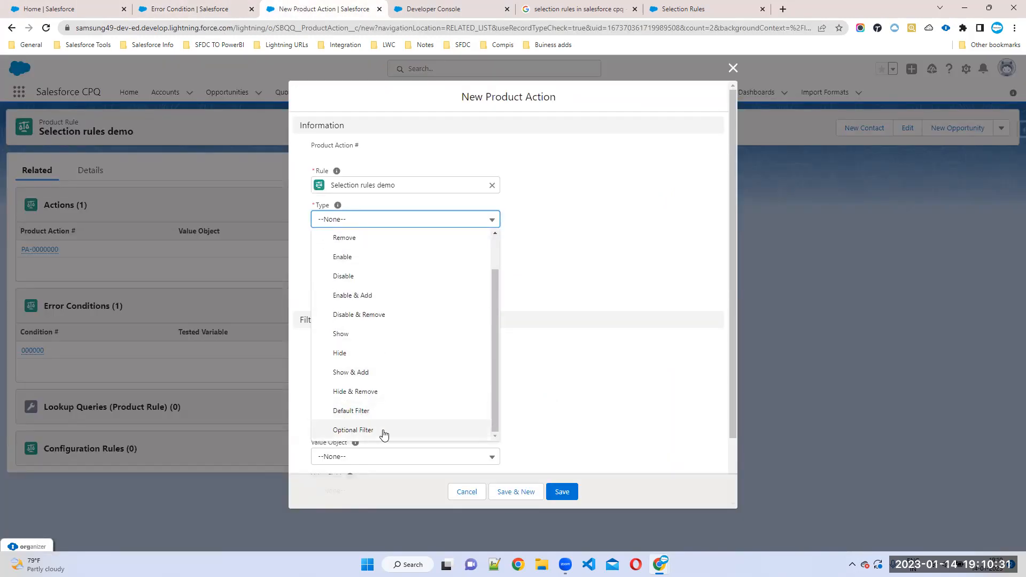
click(356, 392)
Set the Hide & Remove action's Product to UK Keyboard.
click(350, 263)
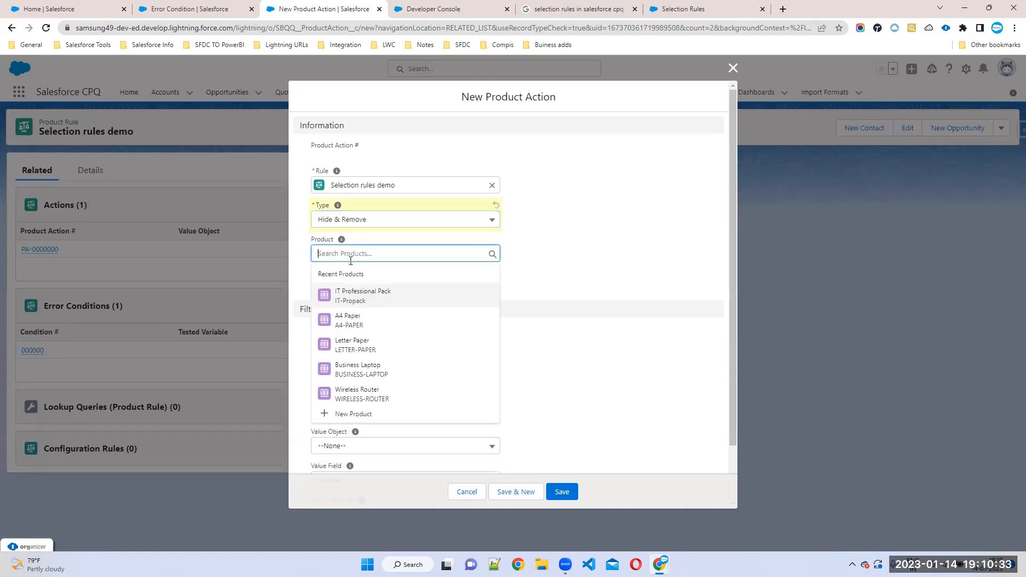
text(UK)
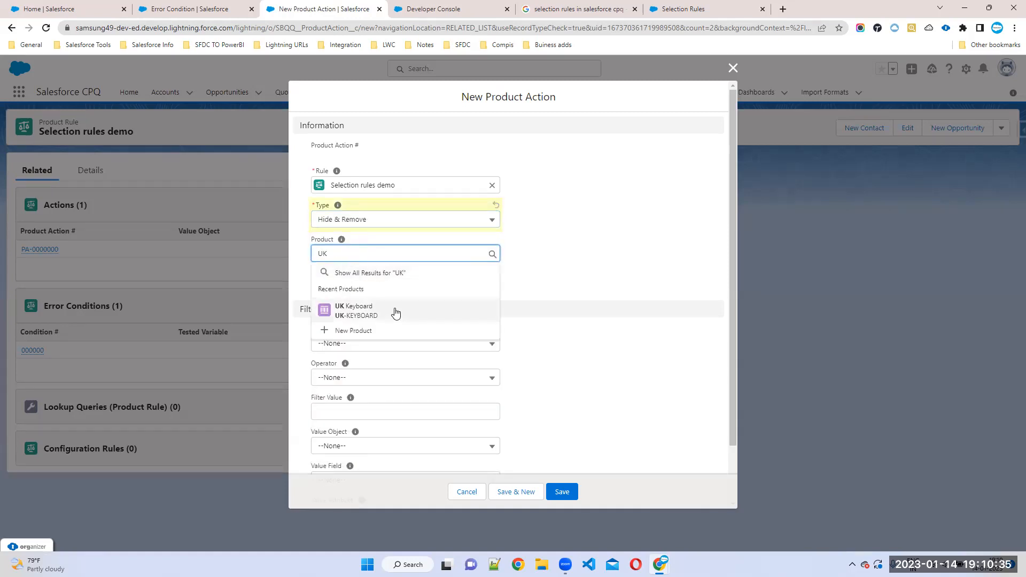
click(397, 314)
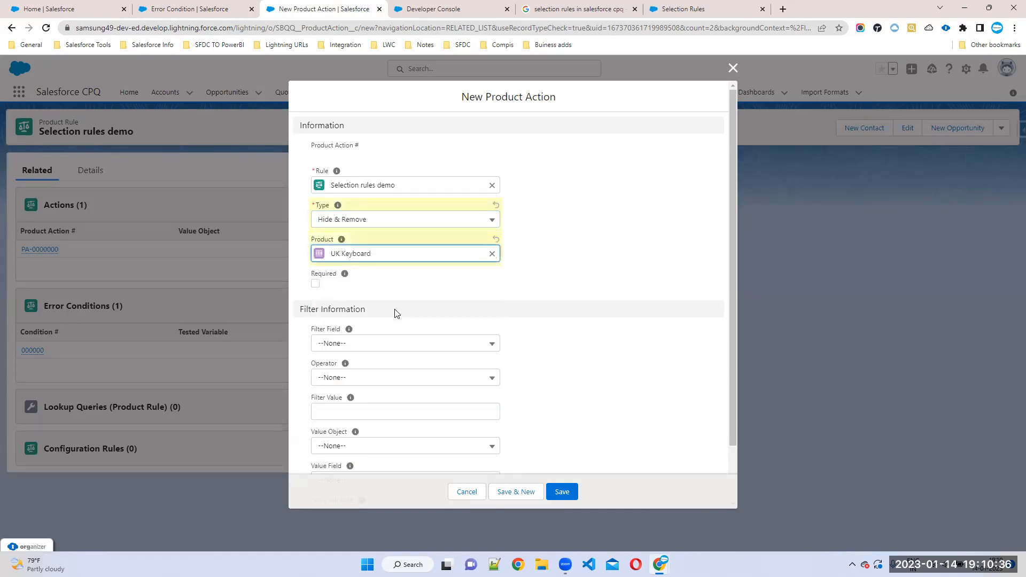
Save the UK Keyboard action, start another new product action and set its Type to Disable.
click(514, 492)
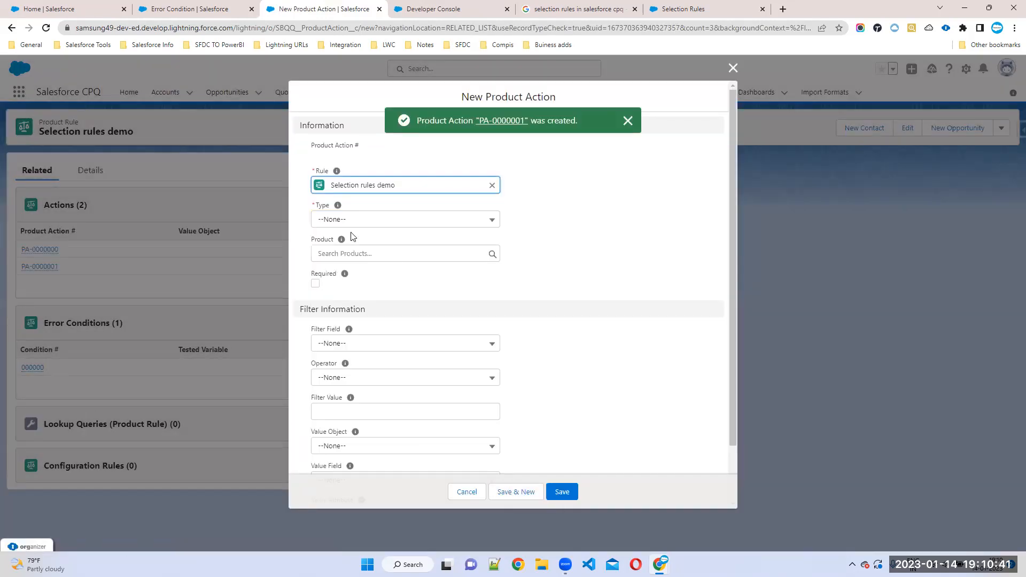
click(342, 224)
scroll(353, 332, down, 2)
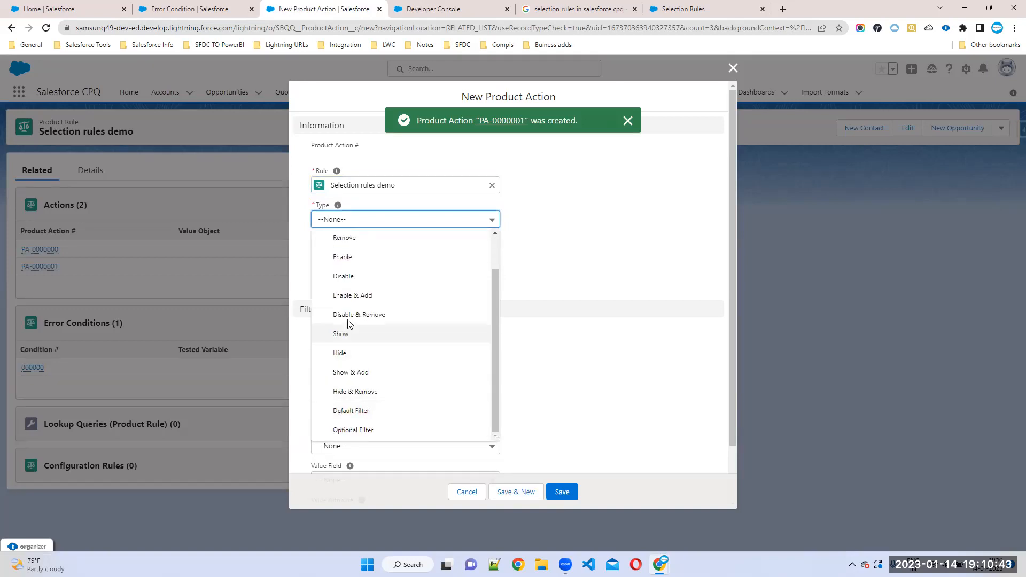
click(348, 277)
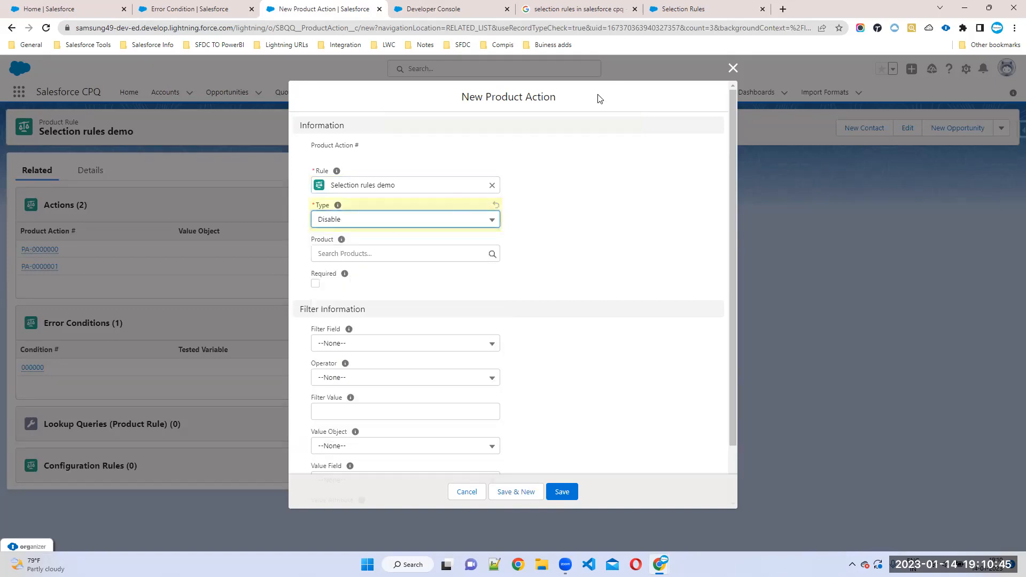
Check the third action in the notes, set the Disable action's Product to A4 Paper and save it.
click(469, 7)
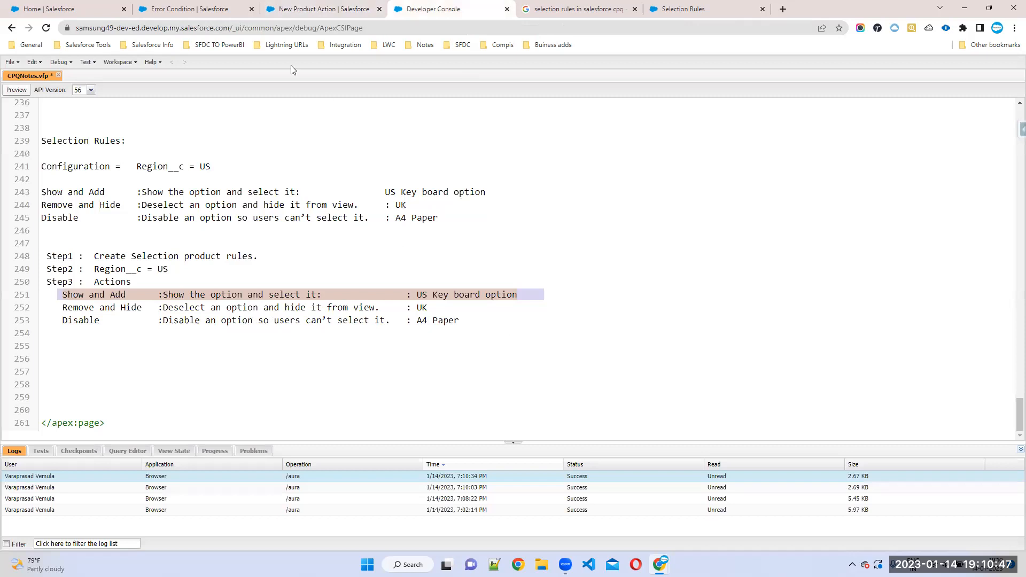
click(172, 9)
click(299, 8)
click(334, 252)
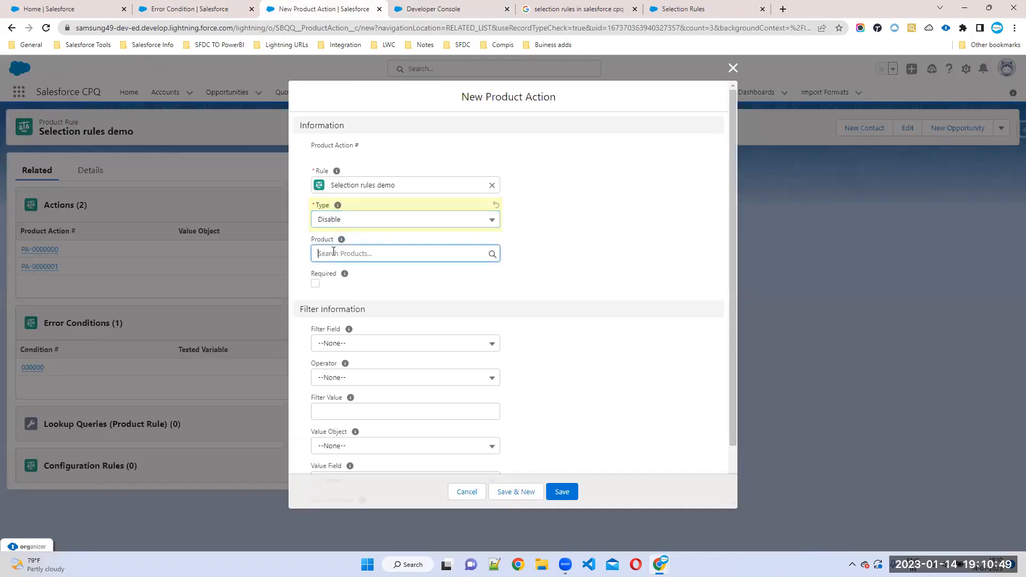
text(A4)
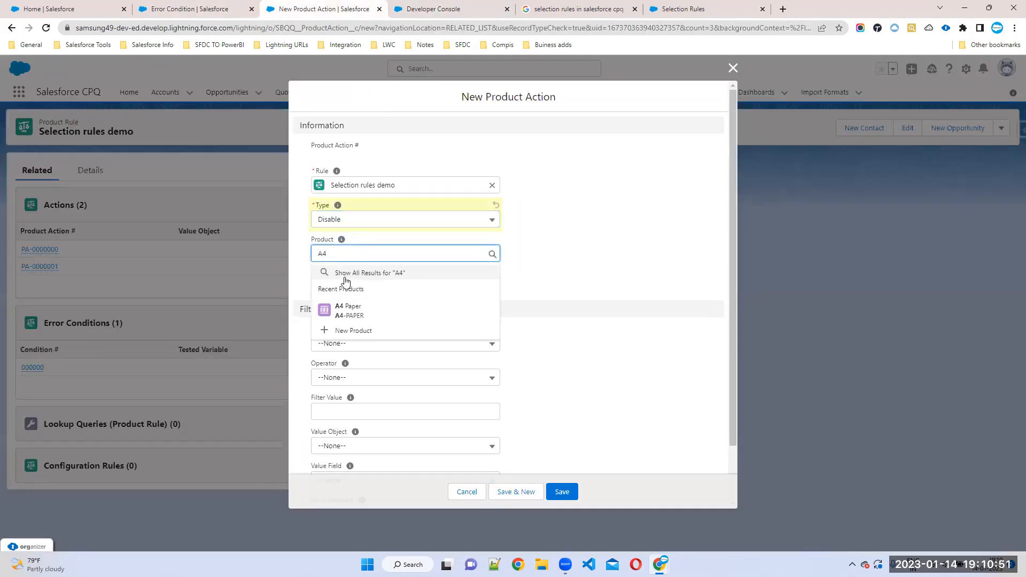
click(373, 315)
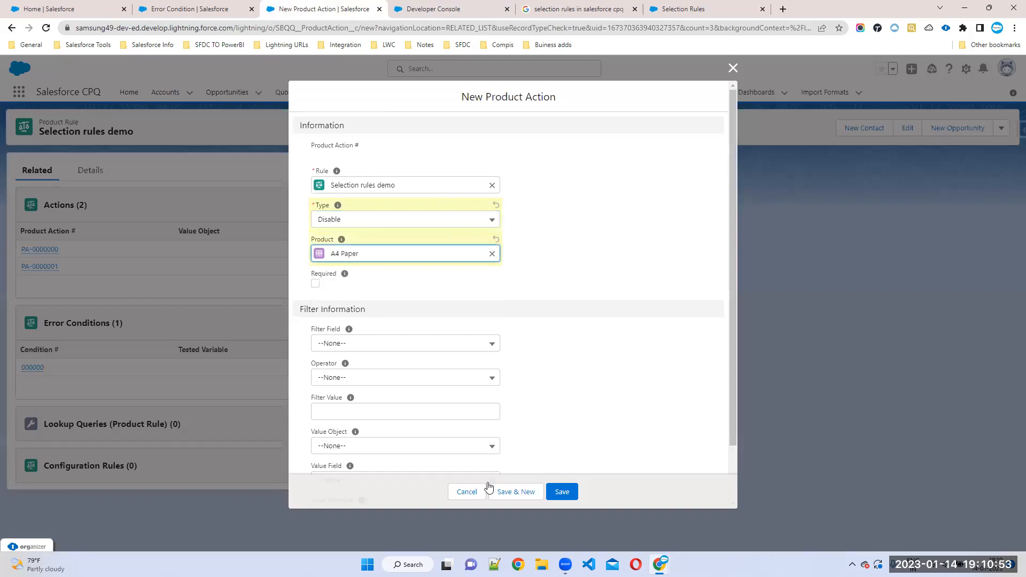
click(561, 491)
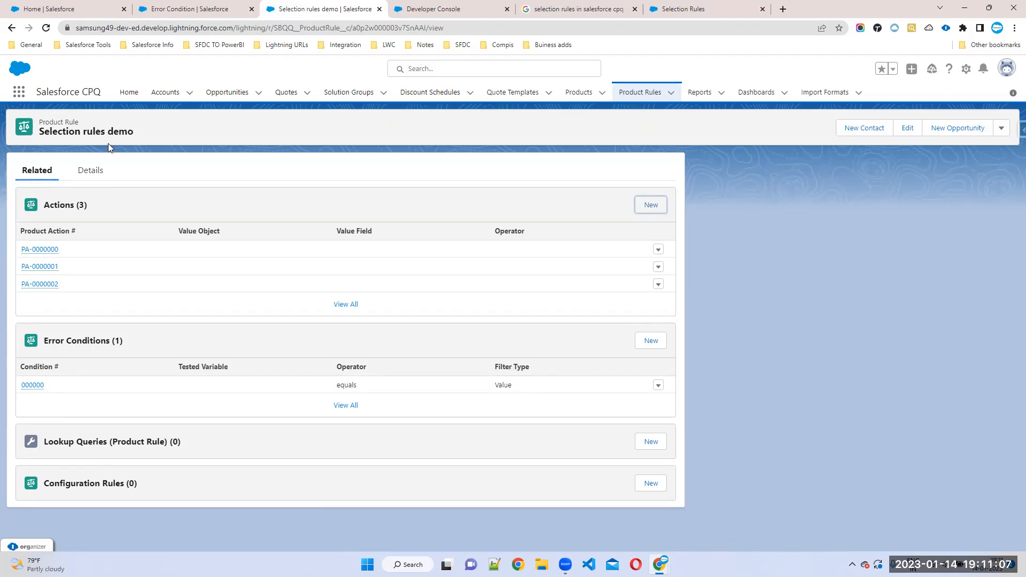
Create an active configuration rule on the product rule for the IT Professional Pack product and save it.
drag(168, 483, 43, 483)
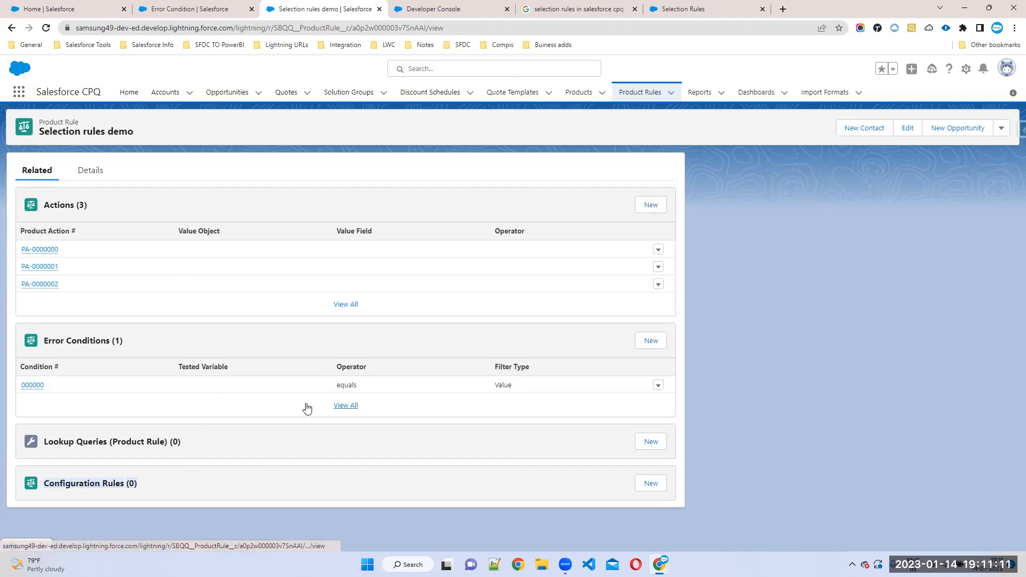
click(647, 483)
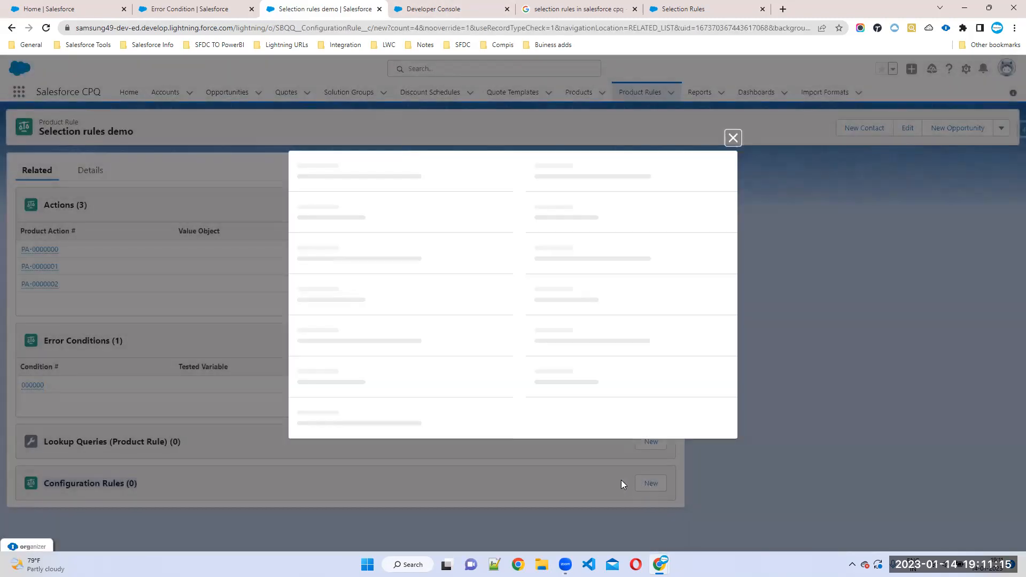
click(315, 232)
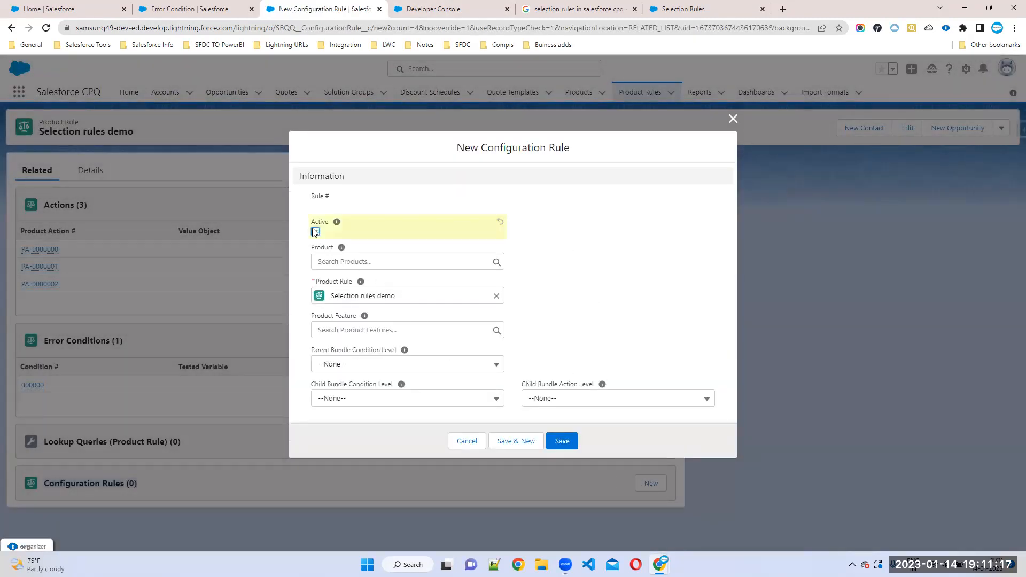
click(351, 261)
text(IT)
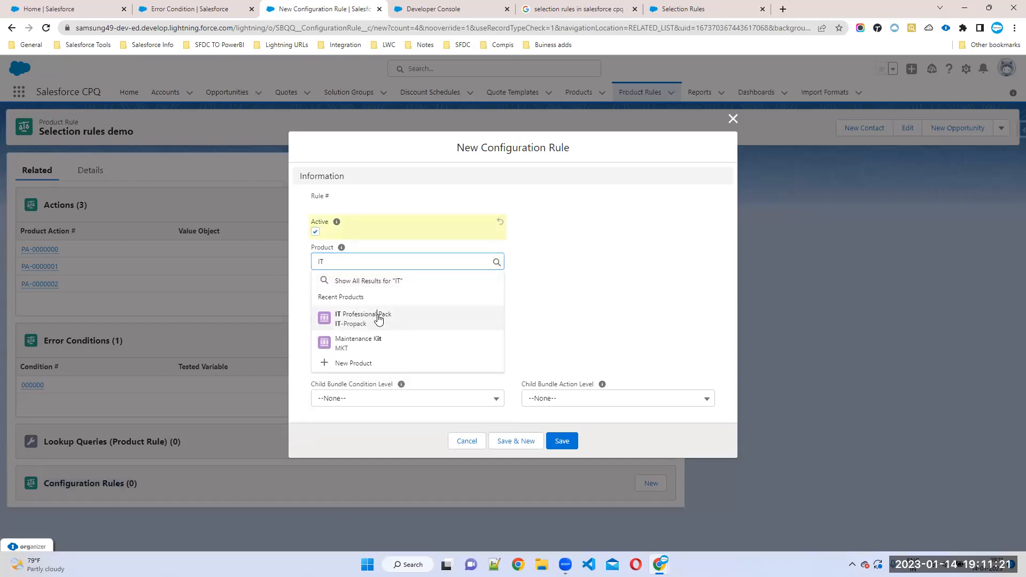
click(379, 319)
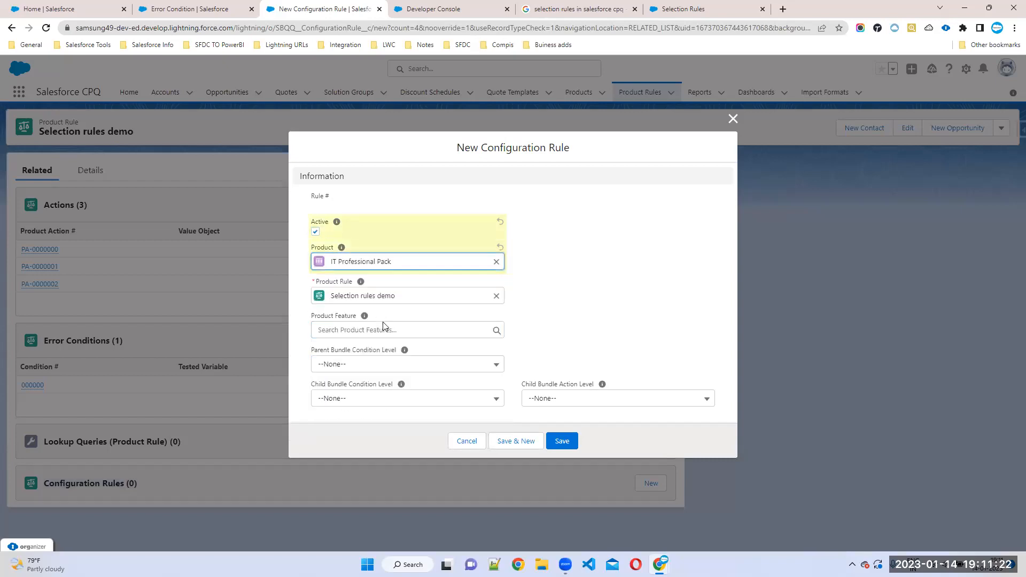
click(567, 440)
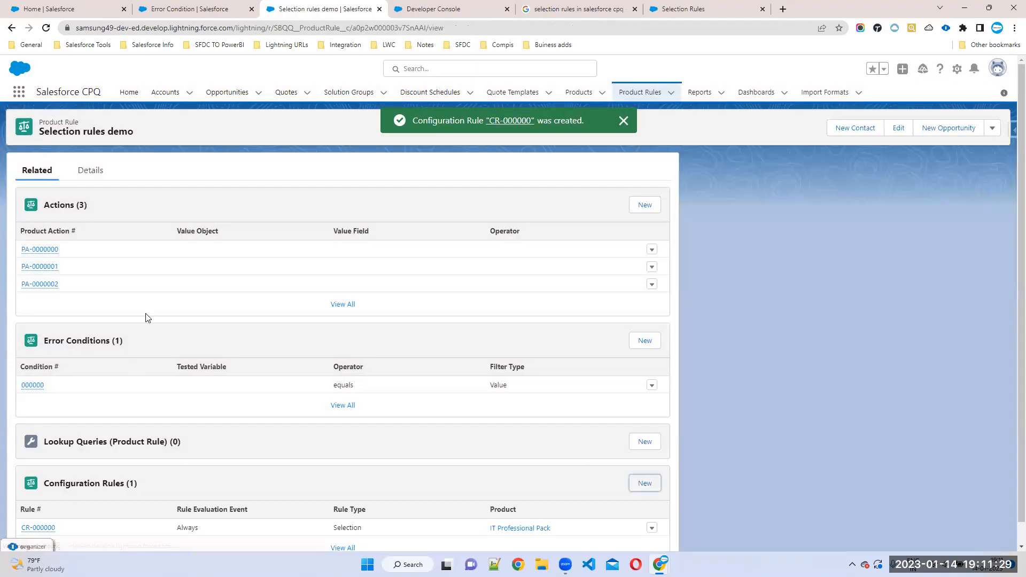
Add the line "Step4: COnfiguration : In which bundle we need use this rule." below the Disable action in the notes.
click(418, 8)
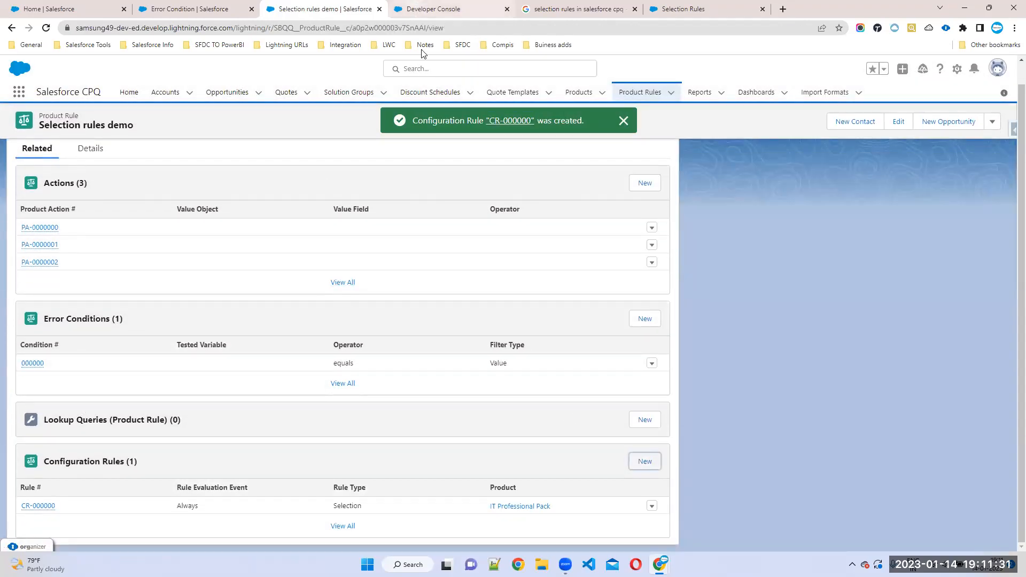
click(56, 338)
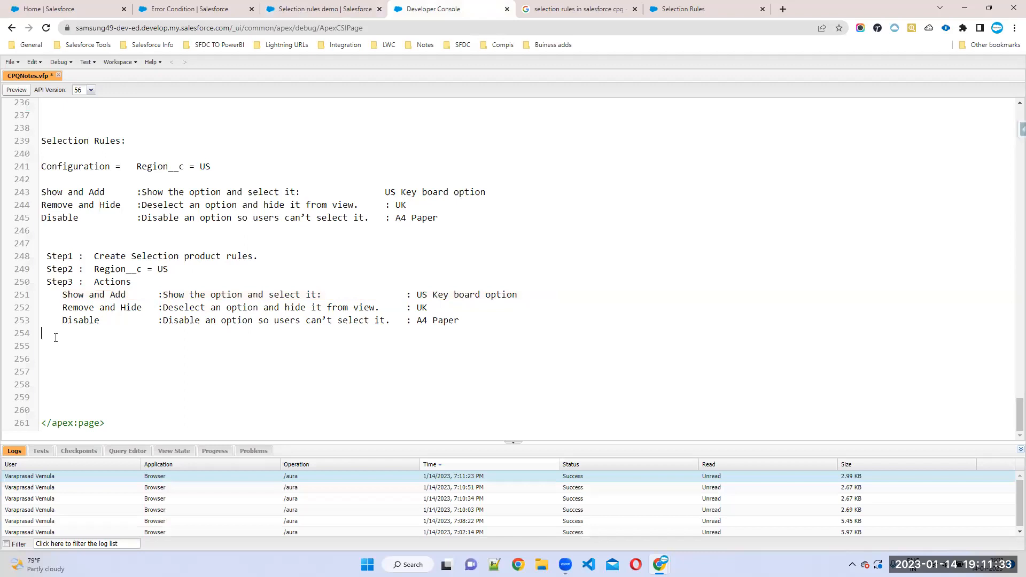
text(Step4: COnfiguration : In which bundle)
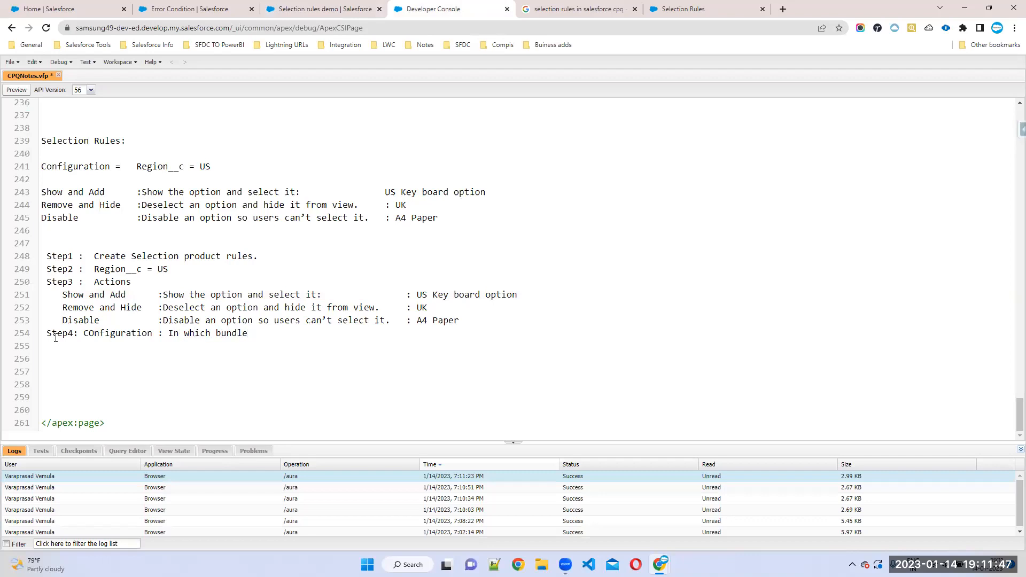
text( we need use this rule)
drag(55, 260, 524, 348)
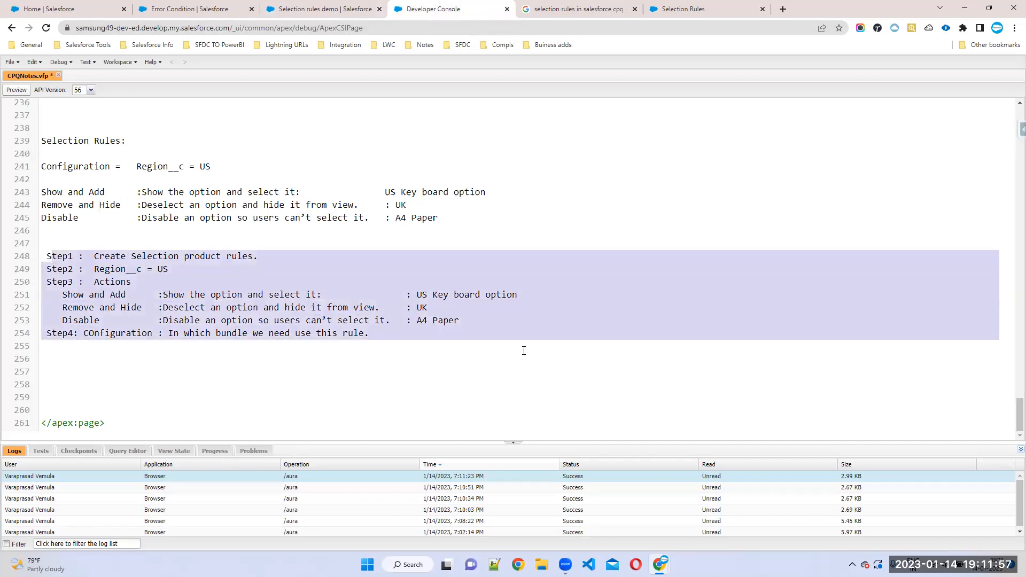
click(524, 348)
Review the Selection rules demo rule's details, actions, error conditions and configuration rules.
click(297, 9)
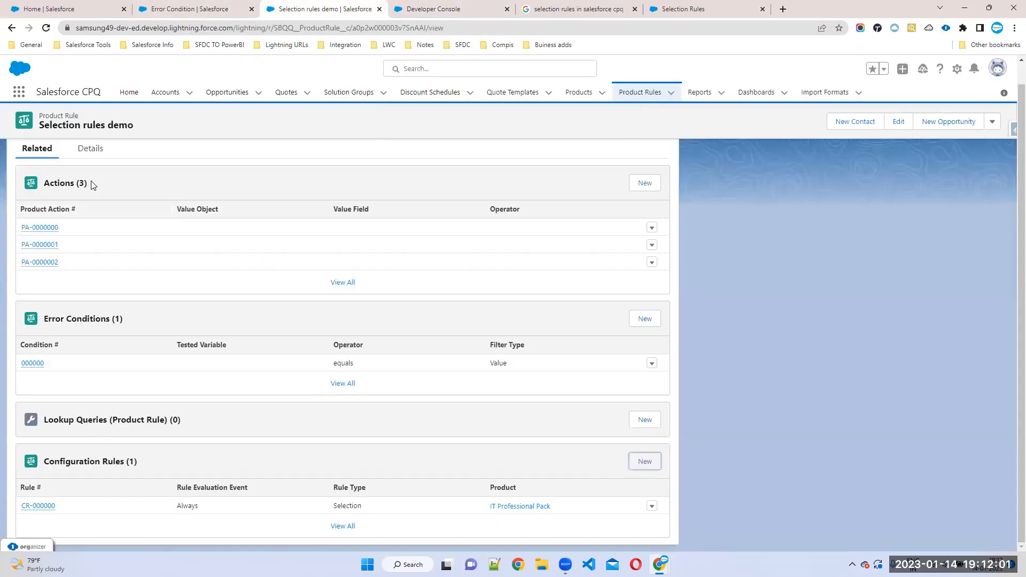
click(90, 149)
click(51, 168)
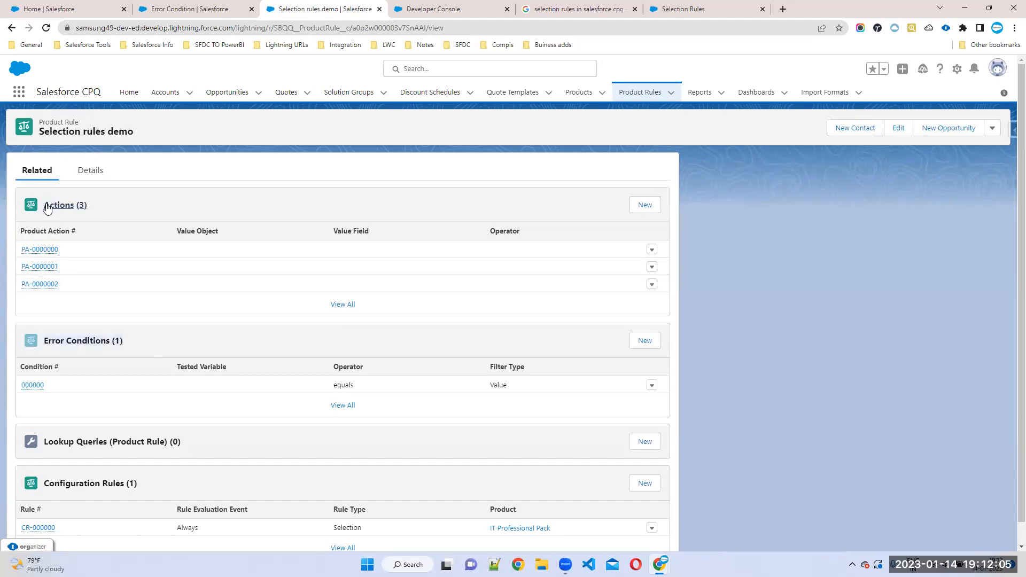
drag(158, 483, 24, 485)
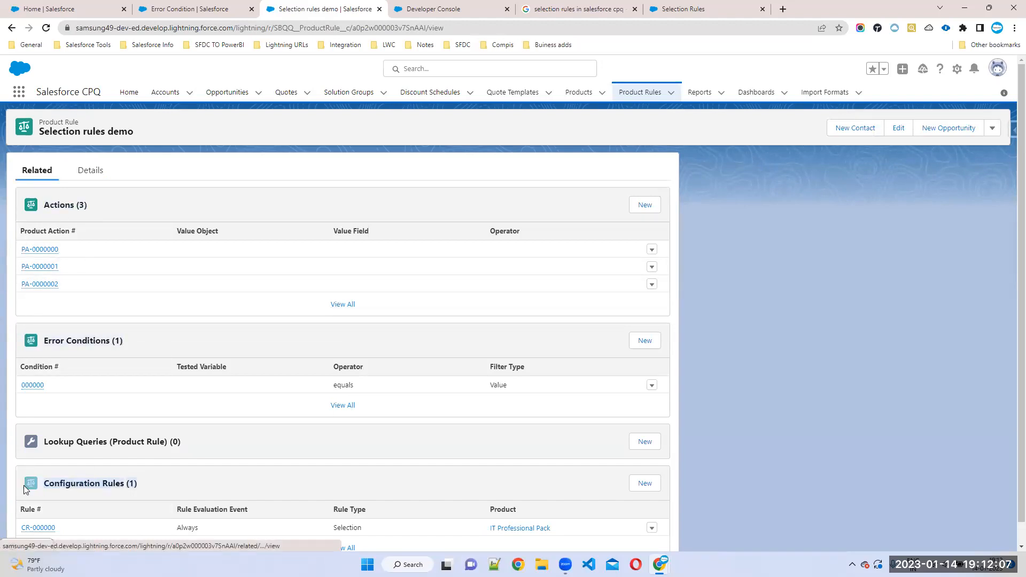
scroll(118, 505, down, 1)
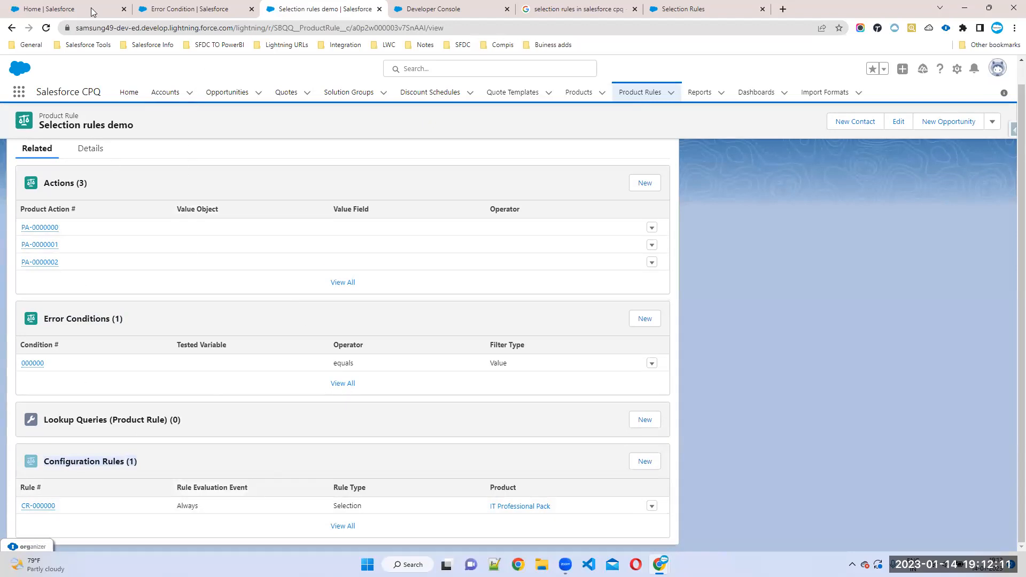
Open the quotes list in a separate browser tab and create a new quote with its default values.
click(78, 9)
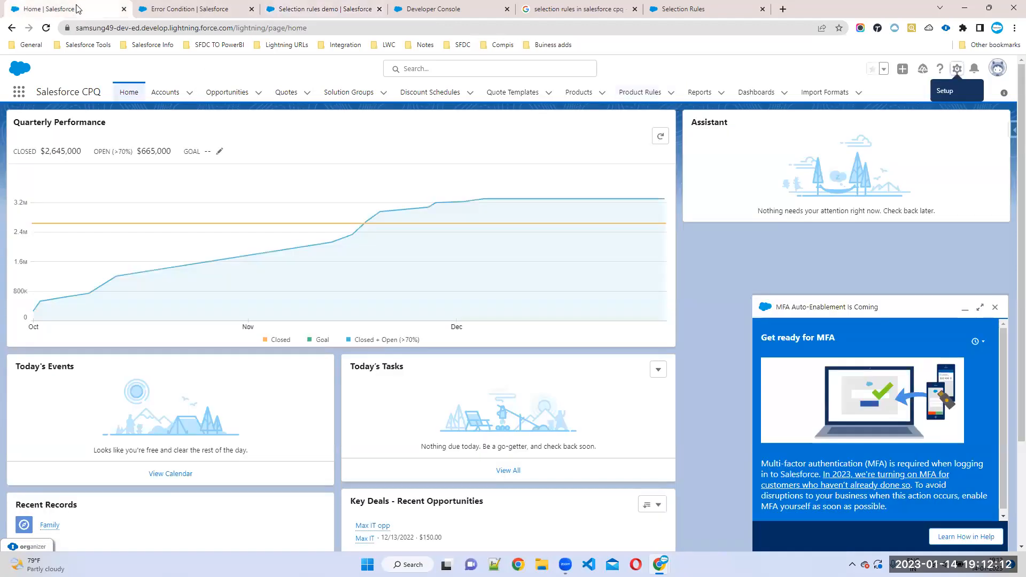
click(285, 93)
middle_click(285, 93)
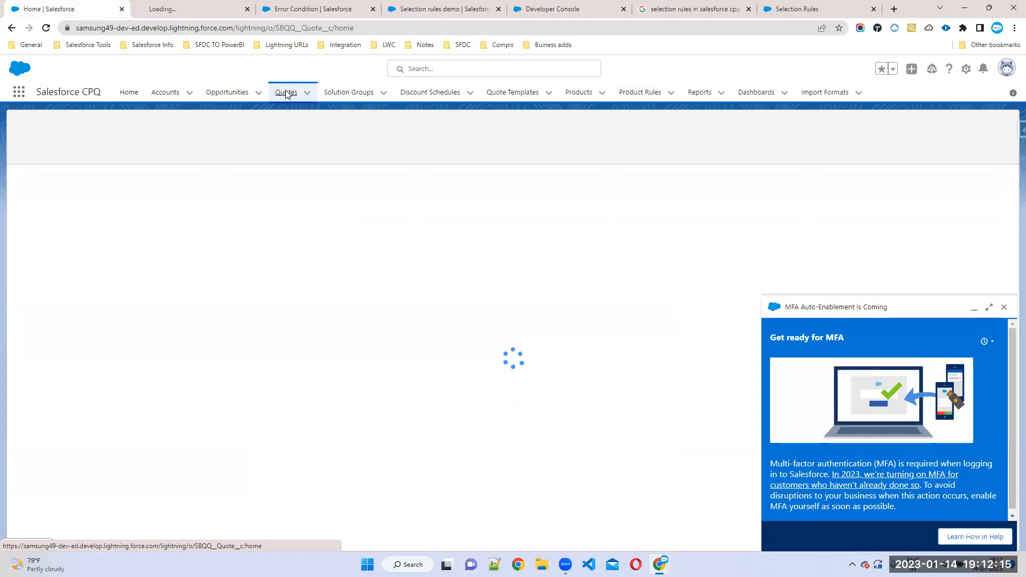
click(195, 7)
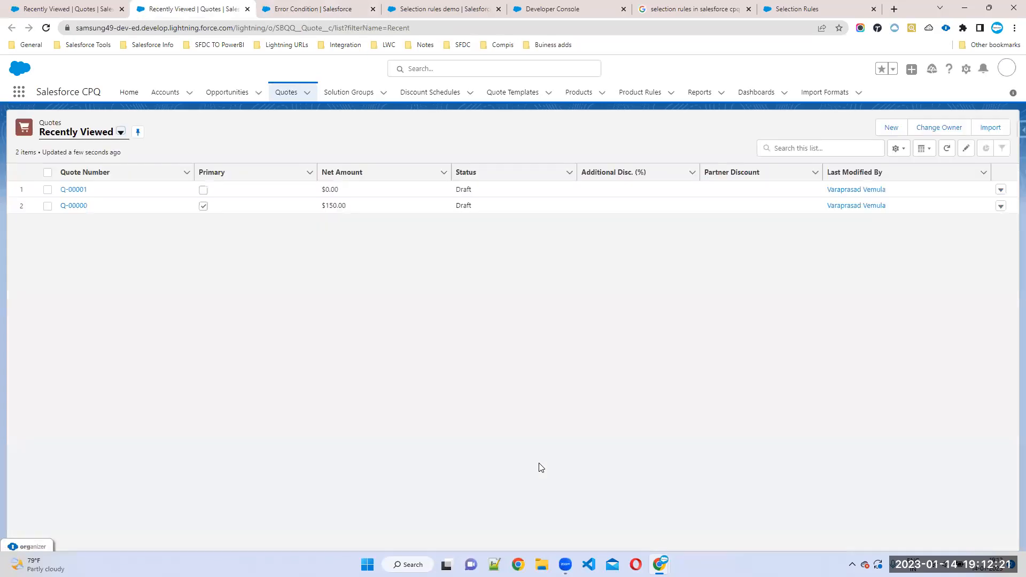
click(889, 130)
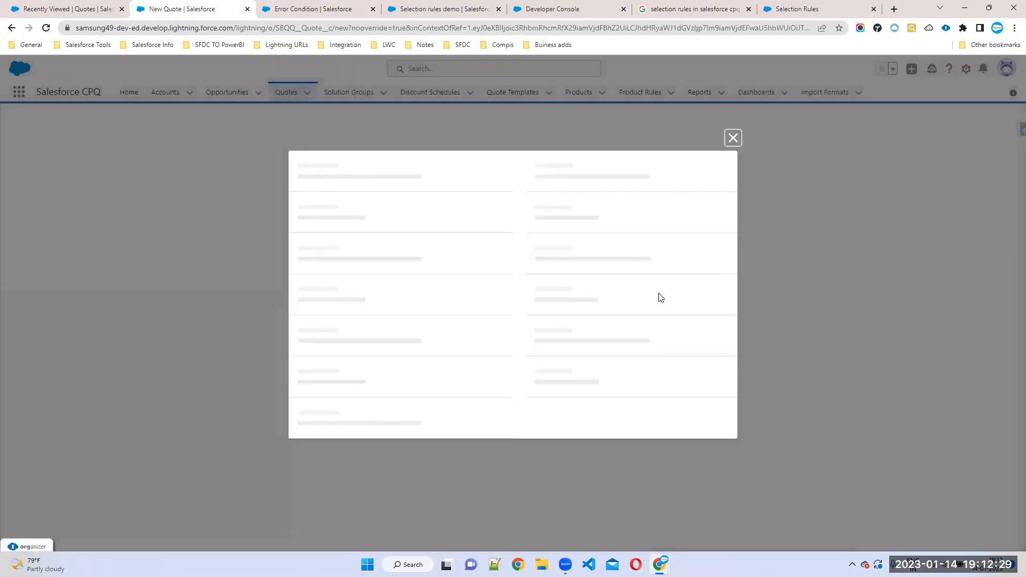
click(560, 494)
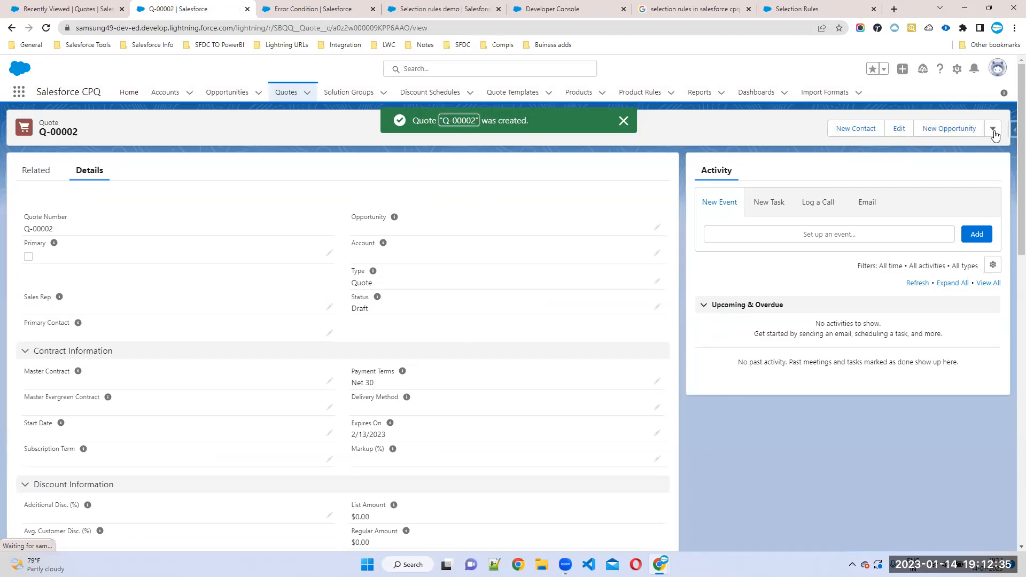
Start editing the new quote's lines and choose USA PB as its price book.
click(992, 129)
click(954, 314)
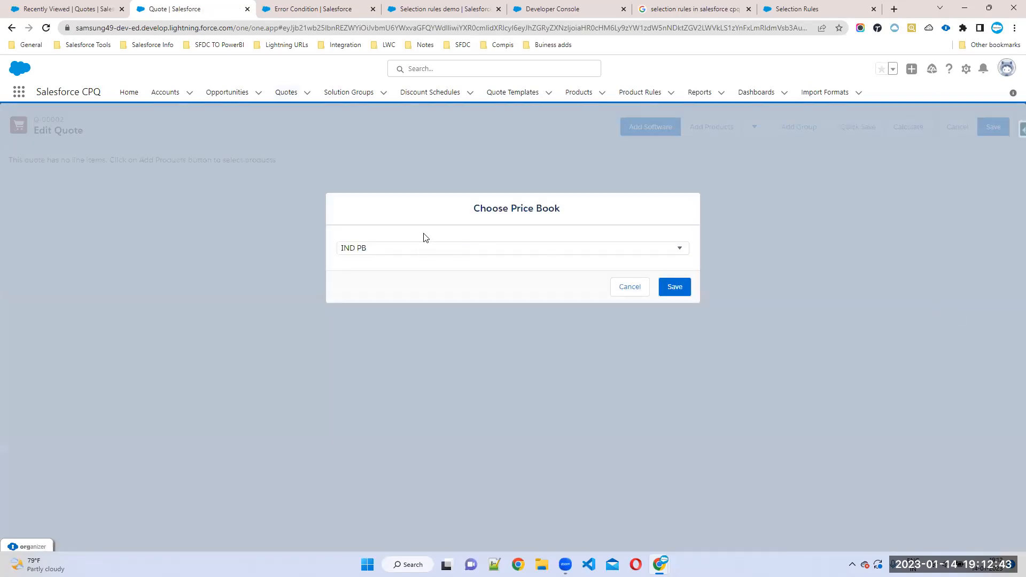
click(411, 247)
click(371, 278)
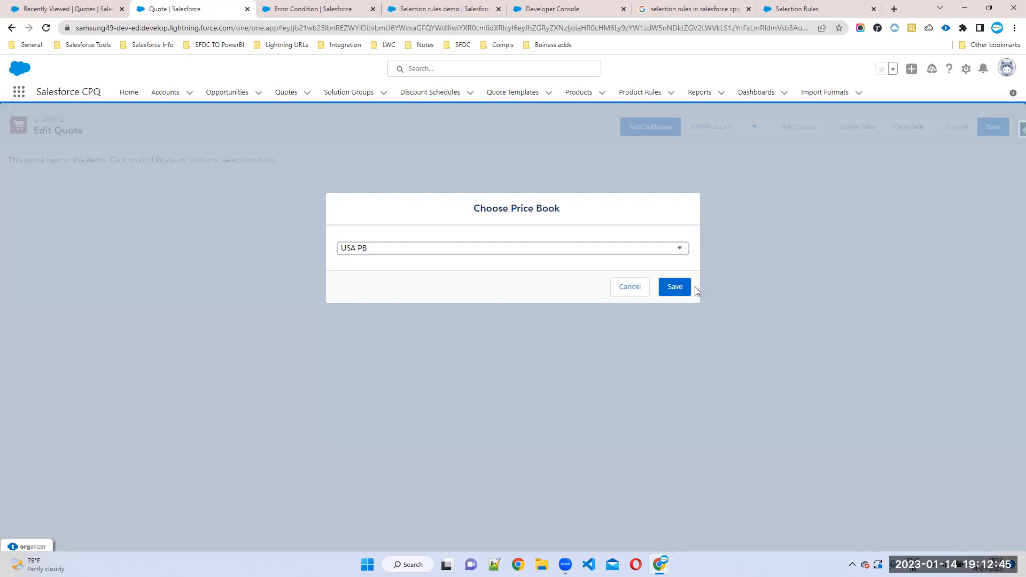
click(675, 288)
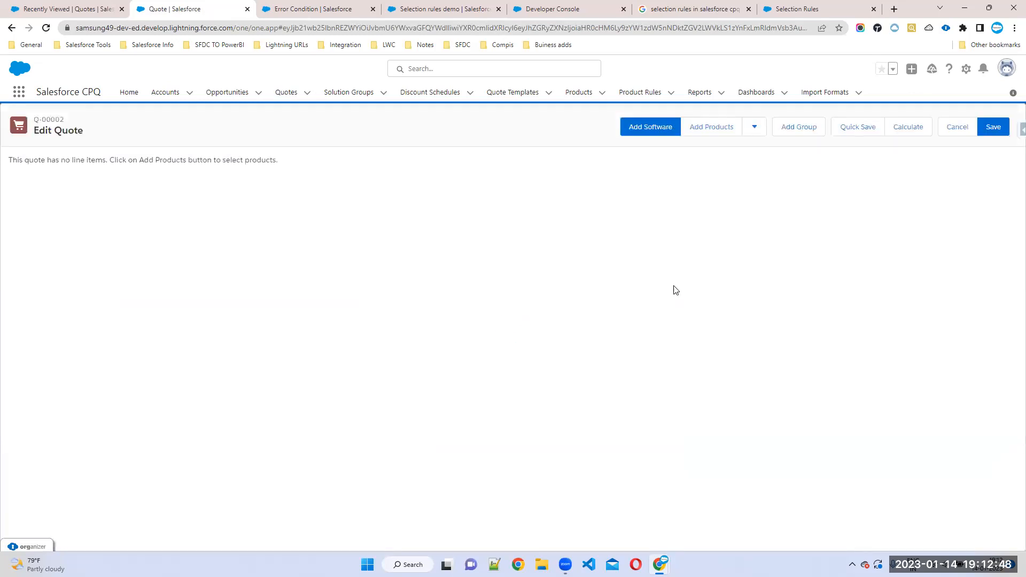
Add the IT Professional Pack bundle to the quote and open its product configuration.
click(703, 133)
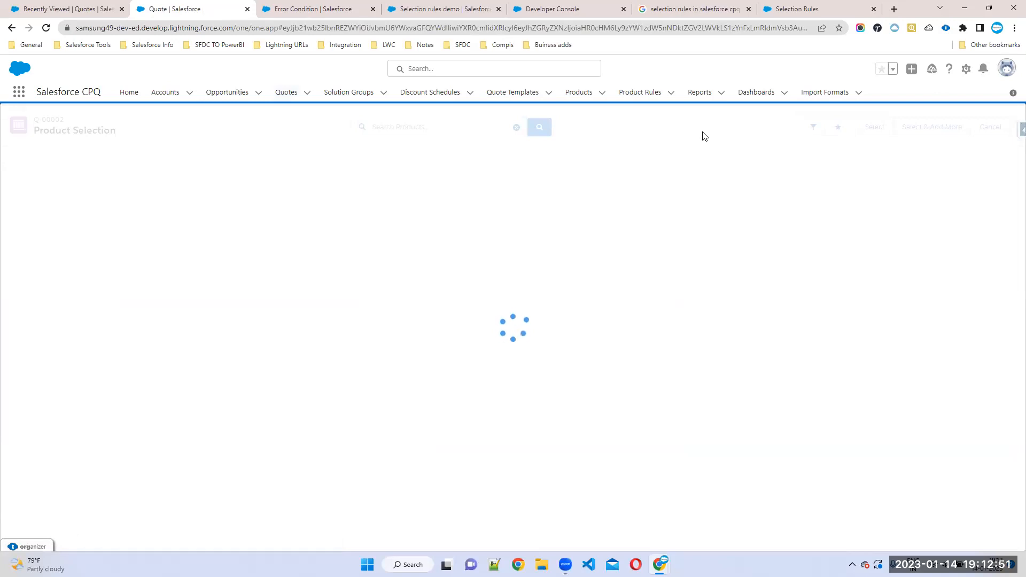
click(8, 241)
click(870, 132)
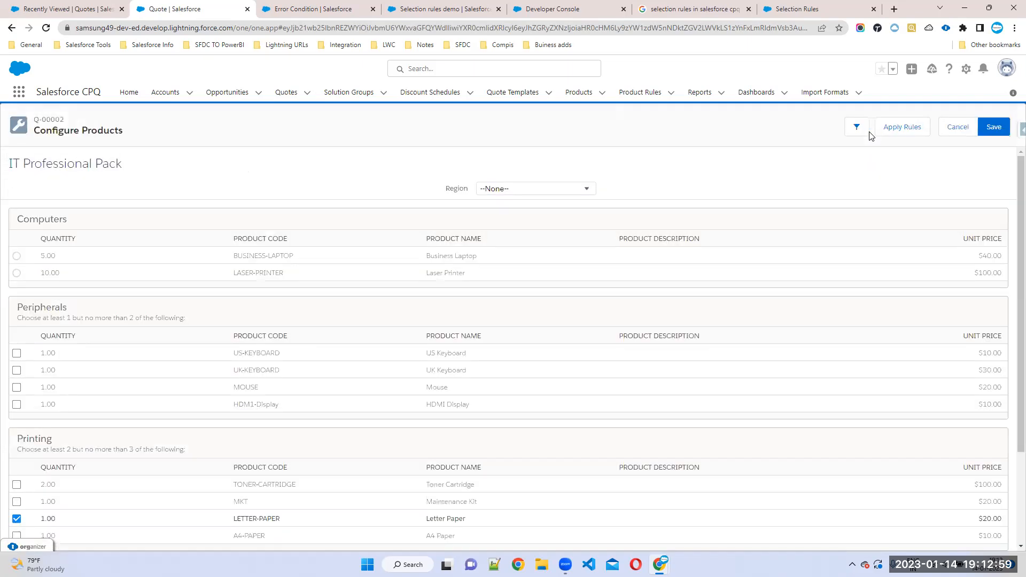
Set the IT Professional Pack's Region to US and apply the product rules to the configuration.
scroll(584, 385, down, 2)
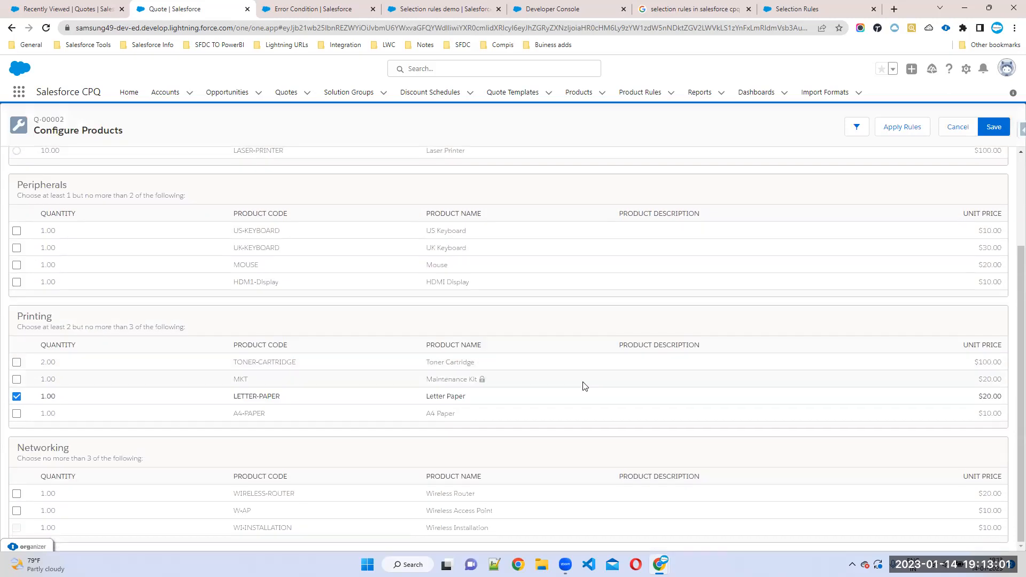
scroll(458, 354, up, 2)
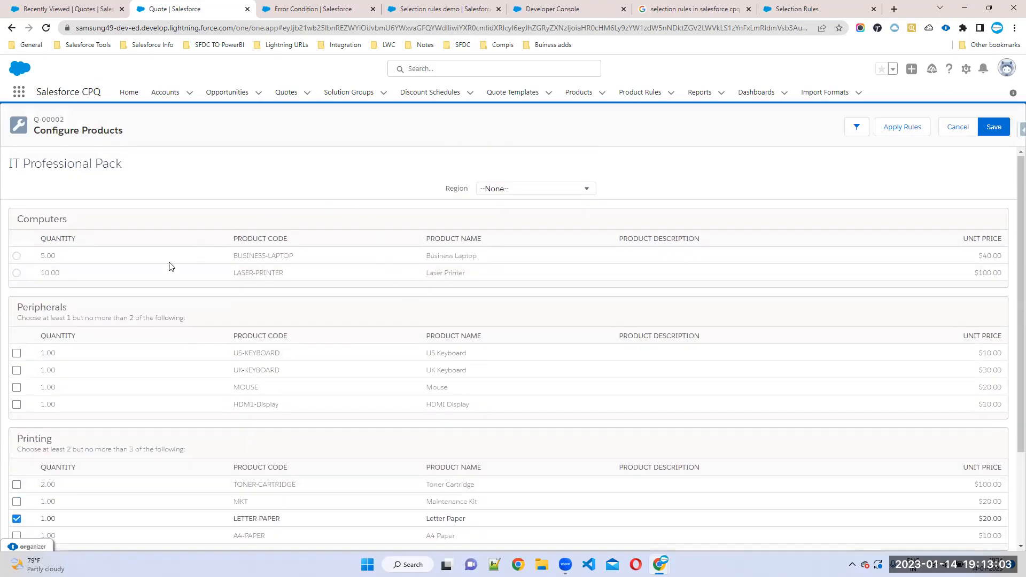
click(515, 188)
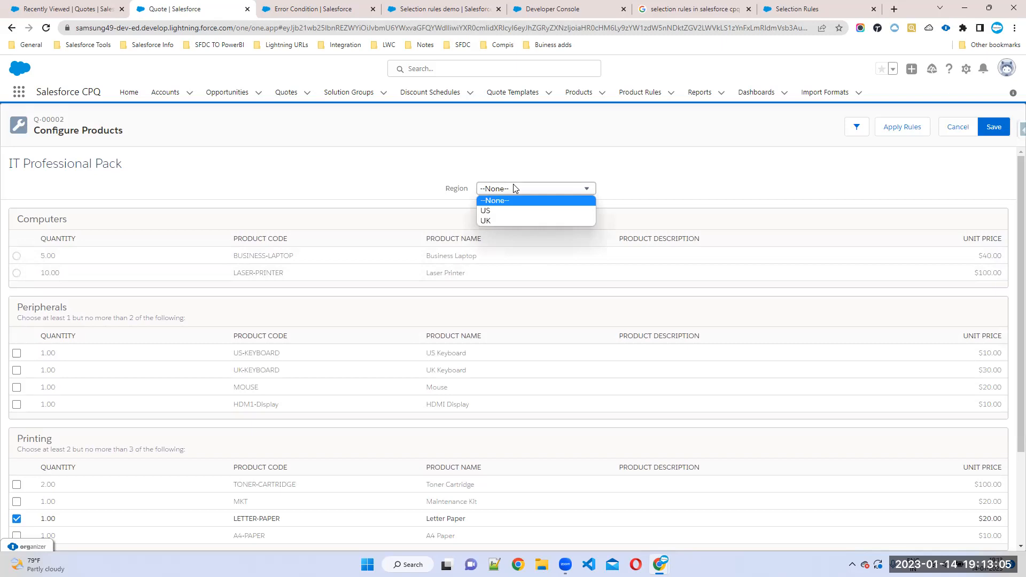
click(514, 210)
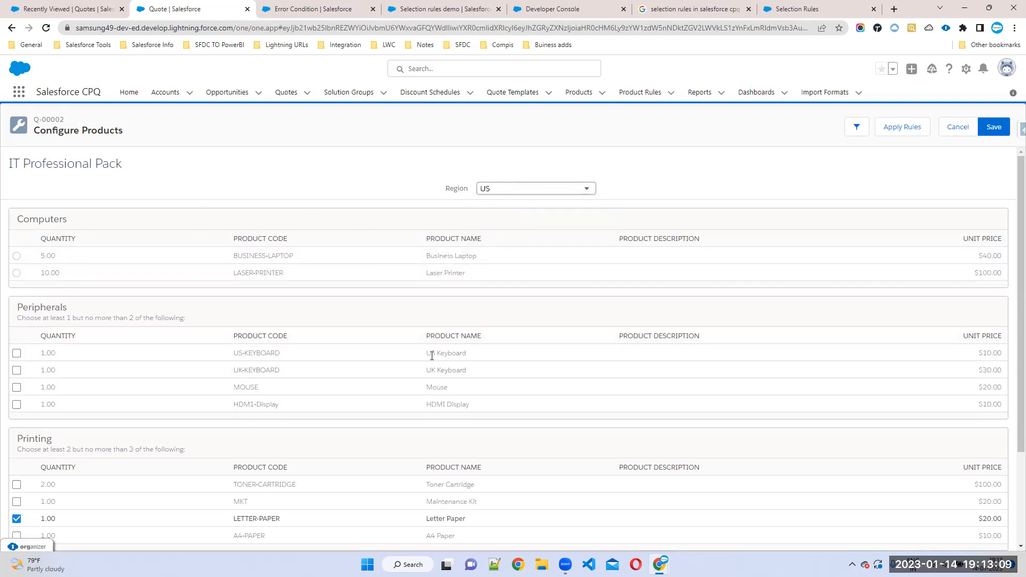
scroll(432, 356, down, 2)
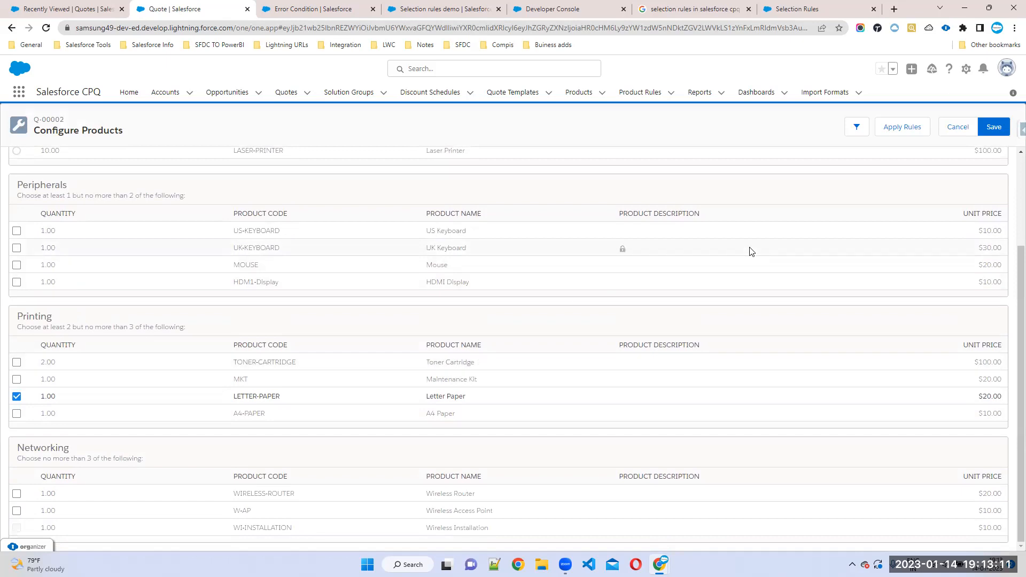
scroll(460, 318, up, 2)
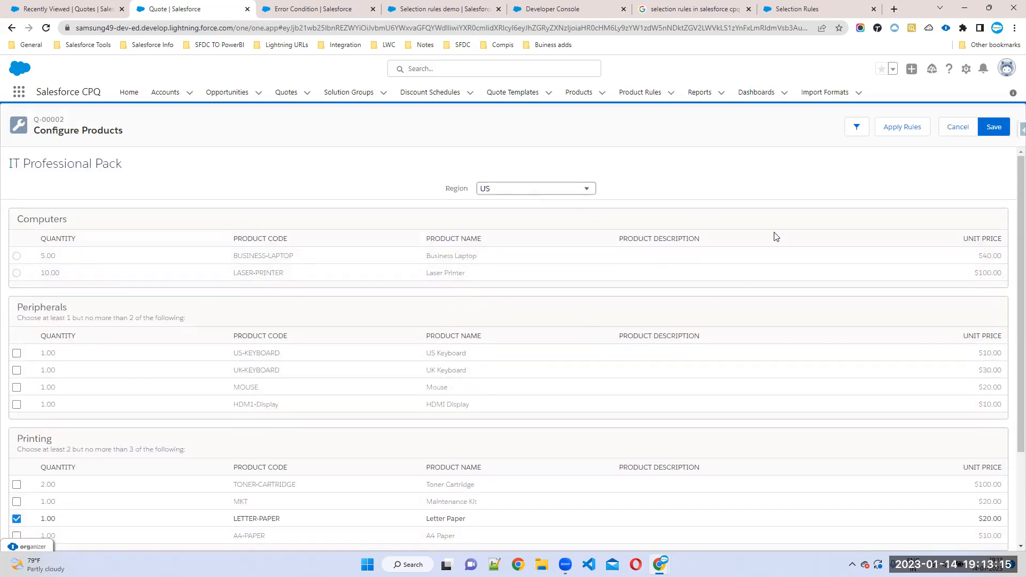
click(901, 128)
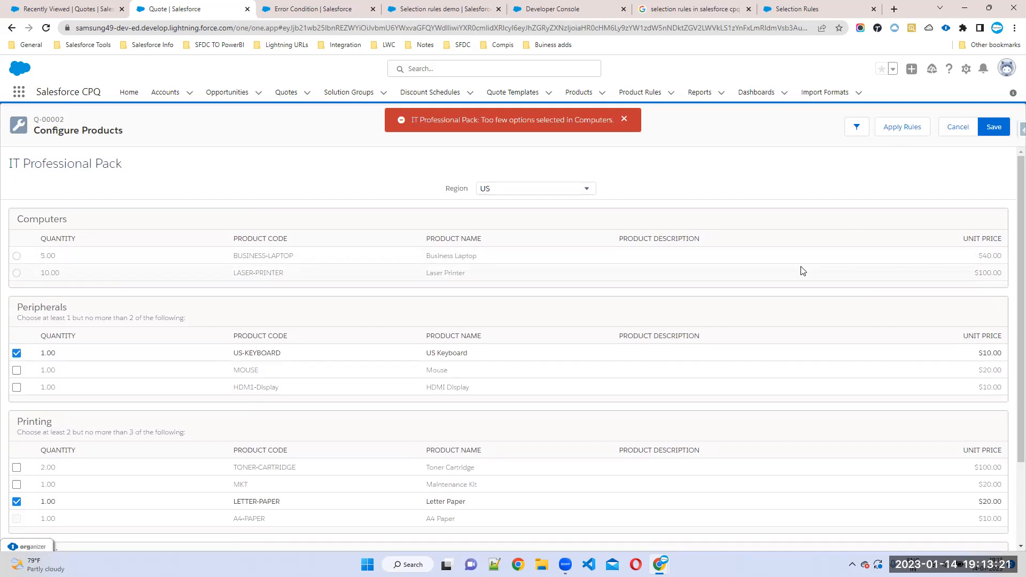
Dismiss the error message, choose Laser Printer under Computers, and apply the rules again.
scroll(799, 281, down, 2)
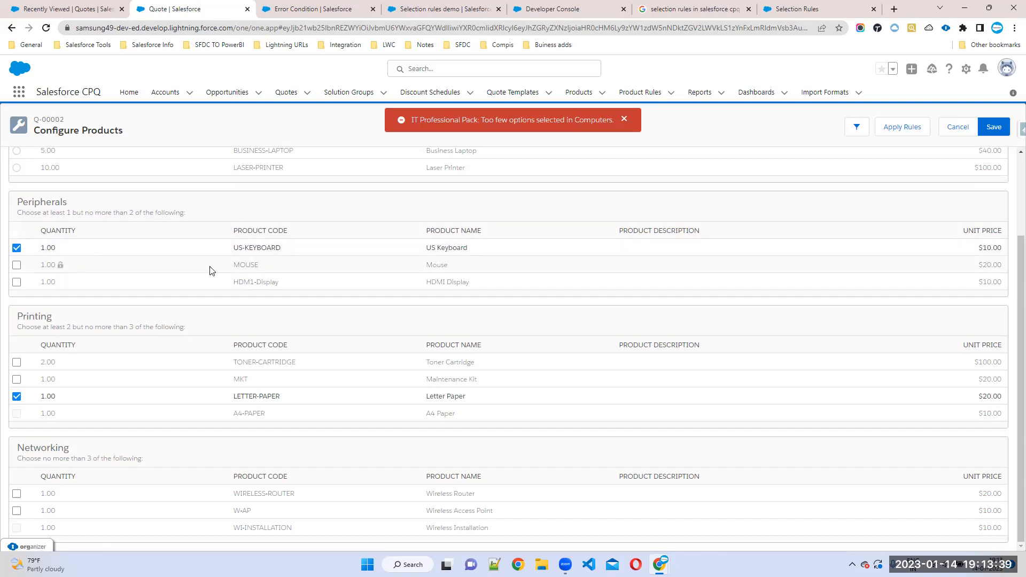
click(16, 266)
click(17, 266)
click(623, 120)
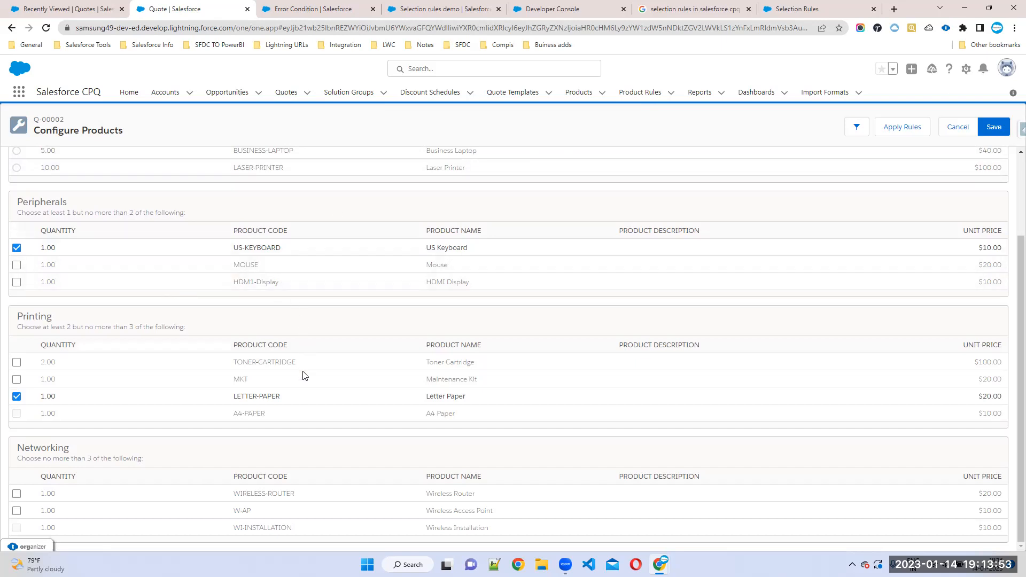
scroll(51, 299, up, 2)
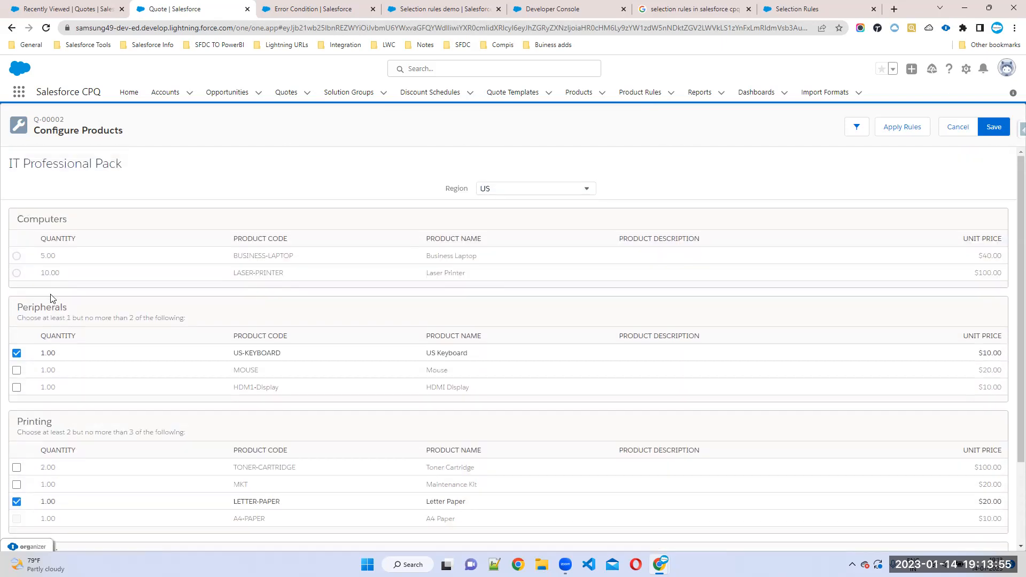
click(16, 273)
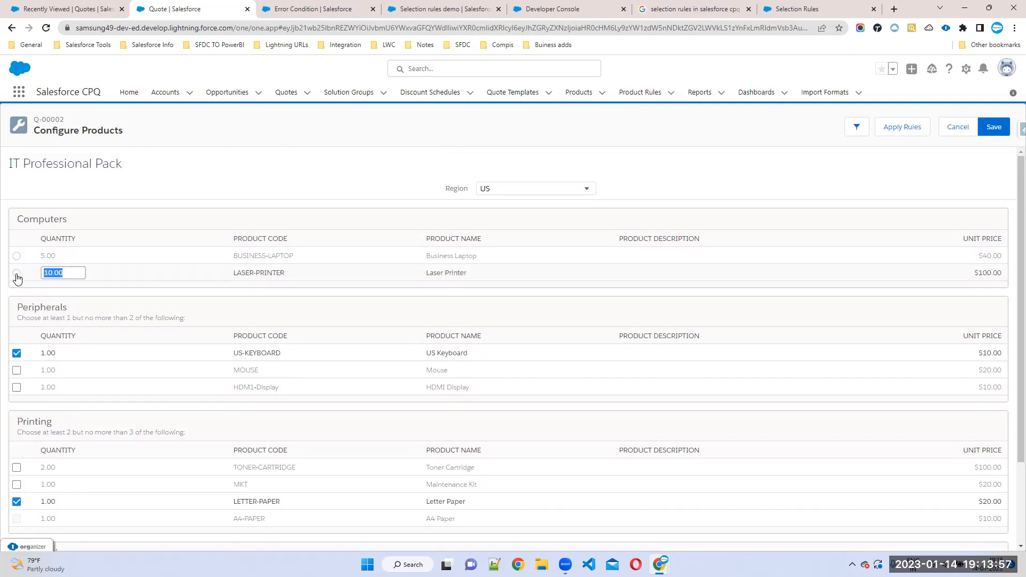
scroll(16, 275, down, 2)
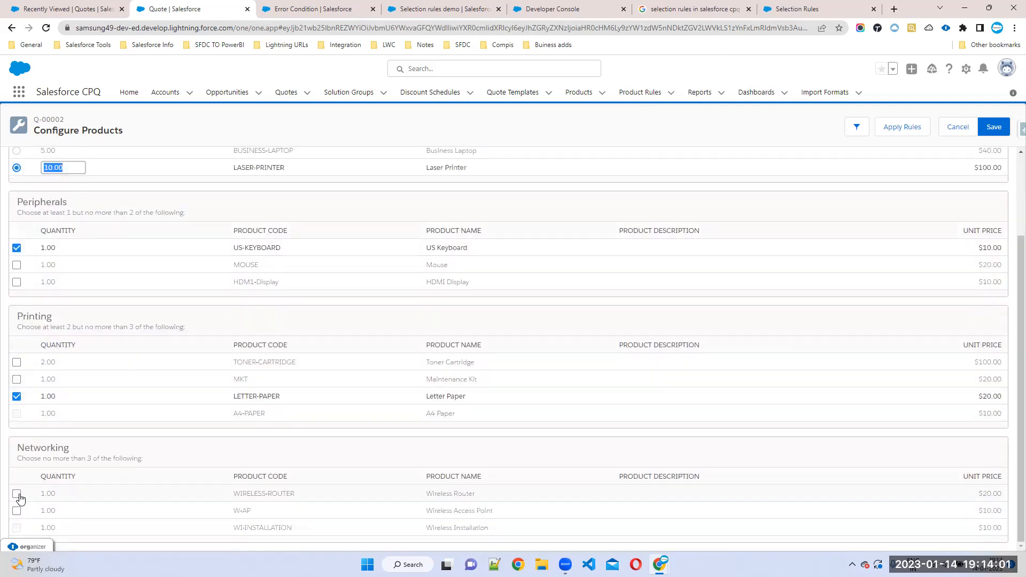
scroll(823, 171, up, 2)
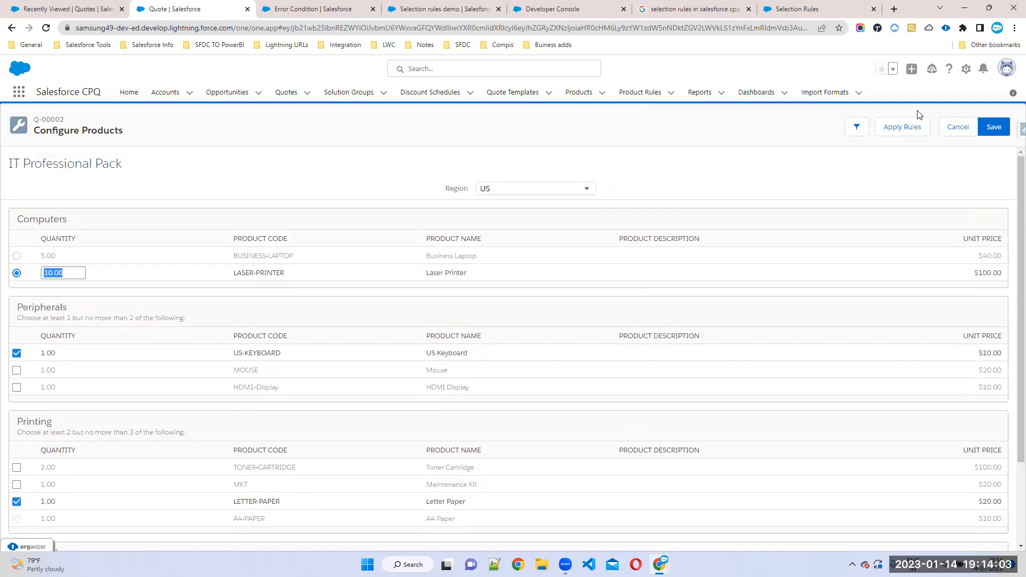
click(902, 129)
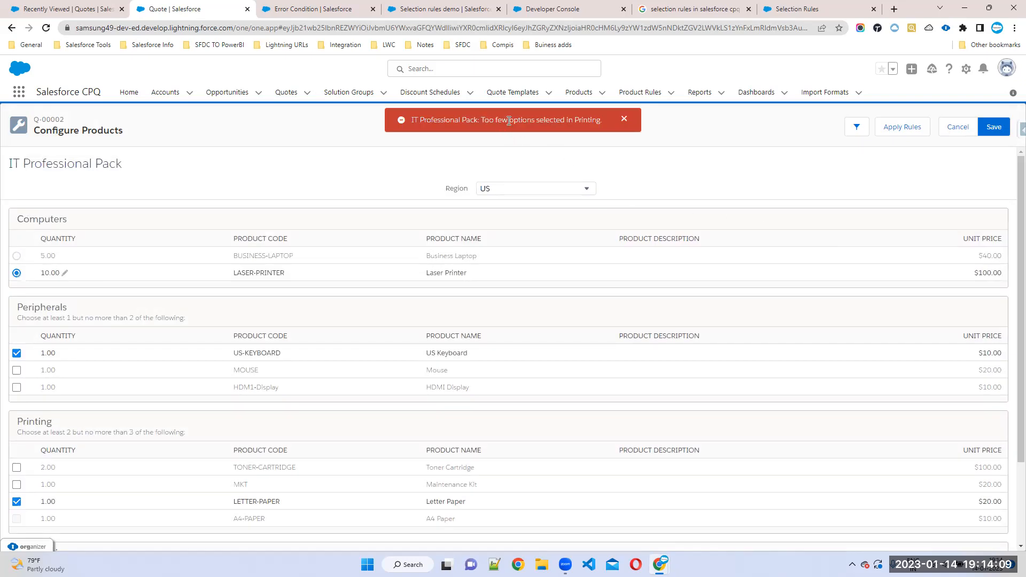
Add the Maintenance Kit option under Printing and reapply the rules.
scroll(138, 386, down, 2)
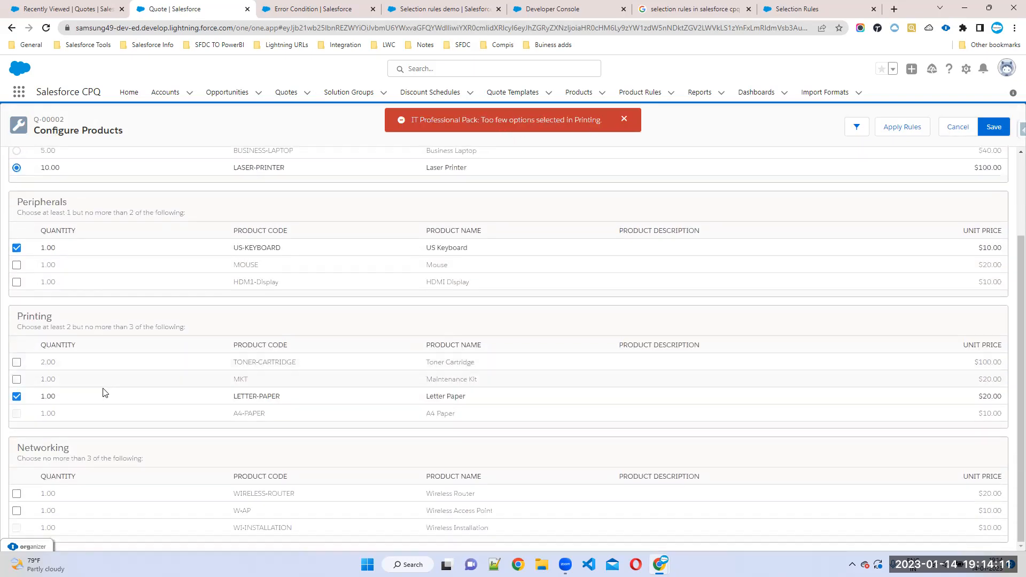
click(17, 379)
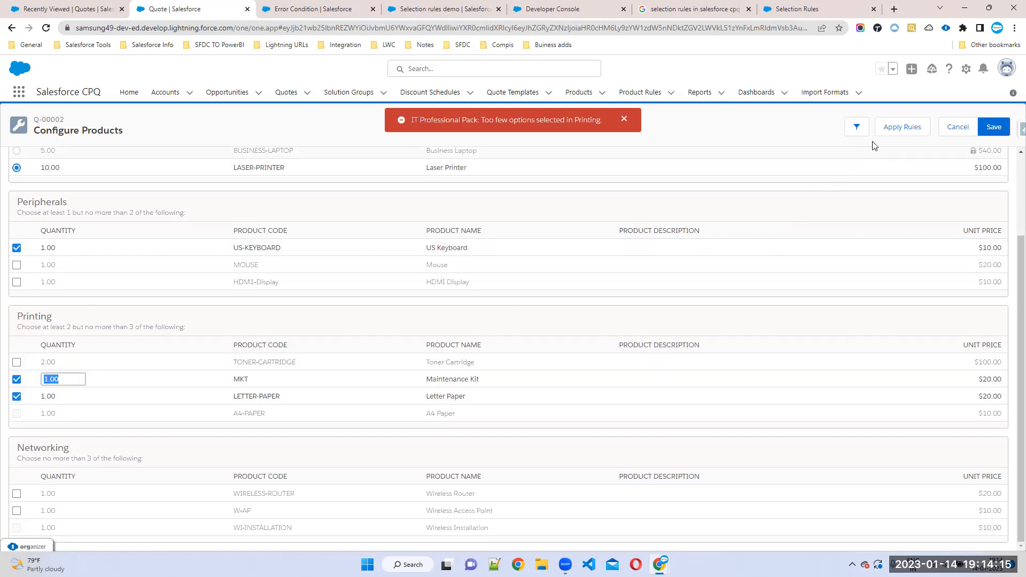
click(900, 129)
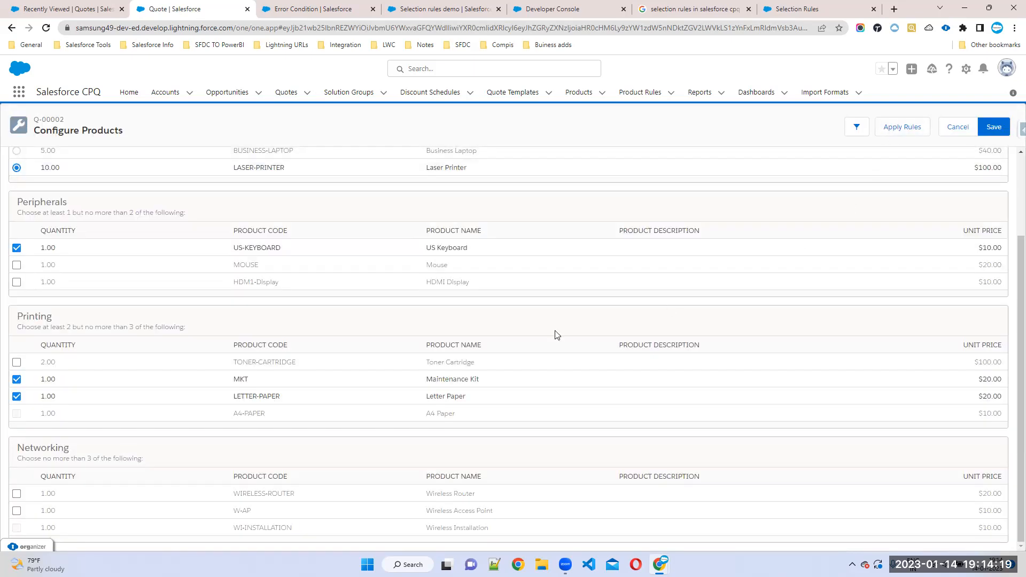
scroll(480, 339, up, 2)
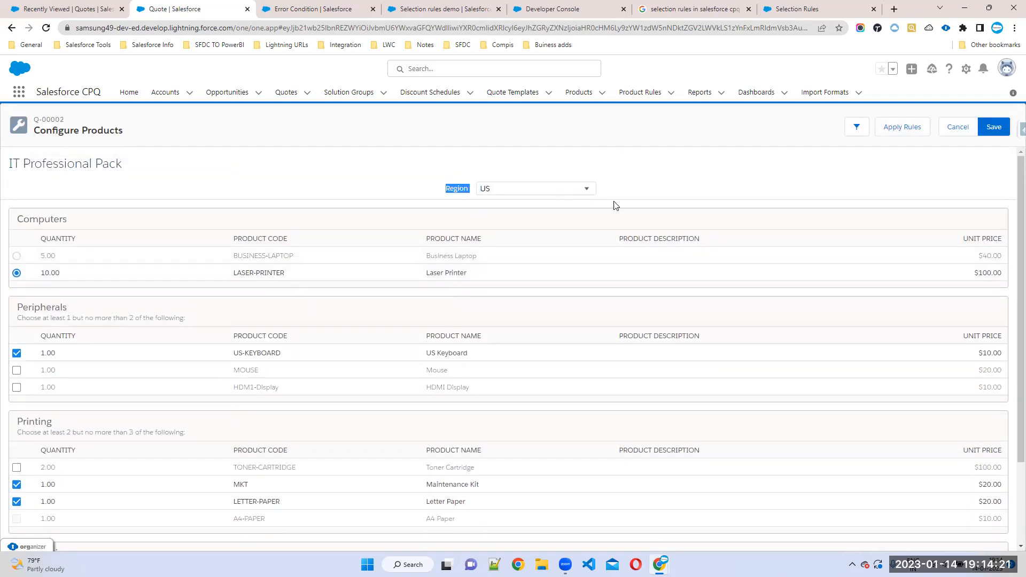
Switch the Region to UK, apply the rules, and check the bundle's keyboard and paper options.
scroll(454, 294, down, 2)
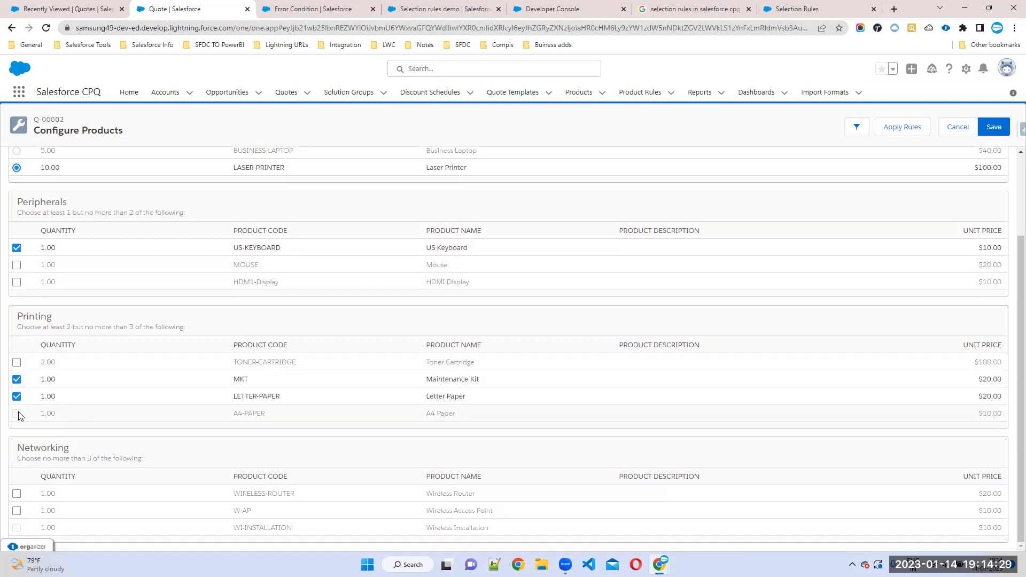
scroll(342, 370, up, 4)
click(523, 191)
click(512, 221)
scroll(494, 278, down, 3)
scroll(779, 239, up, 3)
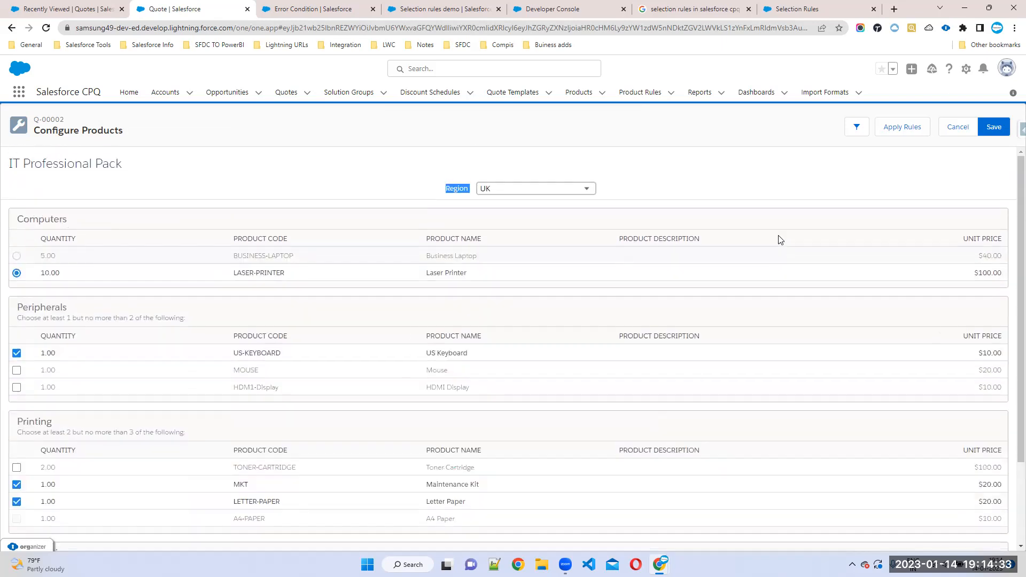
click(904, 133)
click(906, 133)
scroll(448, 350, down, 2)
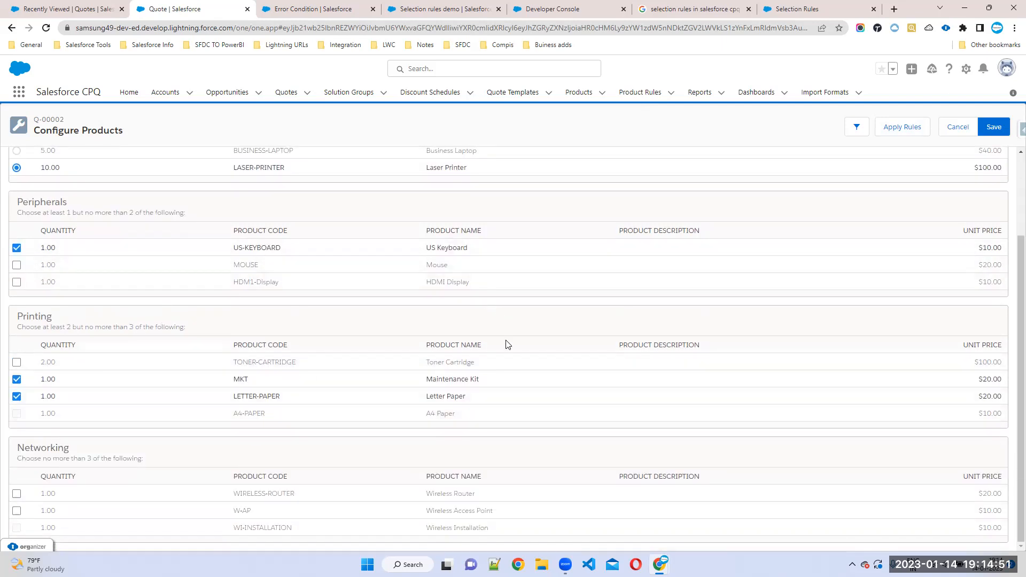
scroll(508, 345, up, 2)
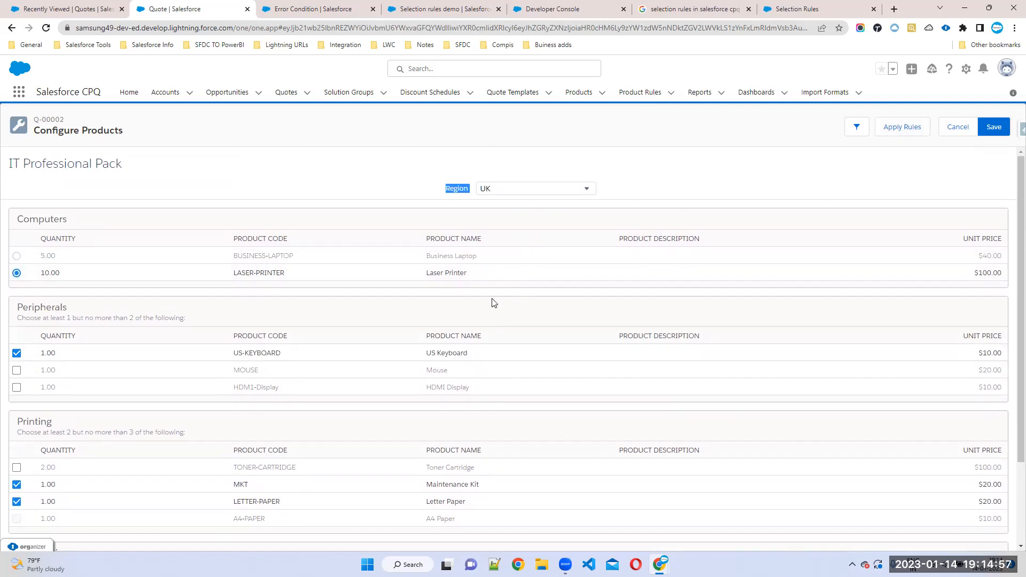
Set the Region back to US and deselect US Keyboard under Peripherals.
click(500, 188)
click(499, 208)
click(17, 354)
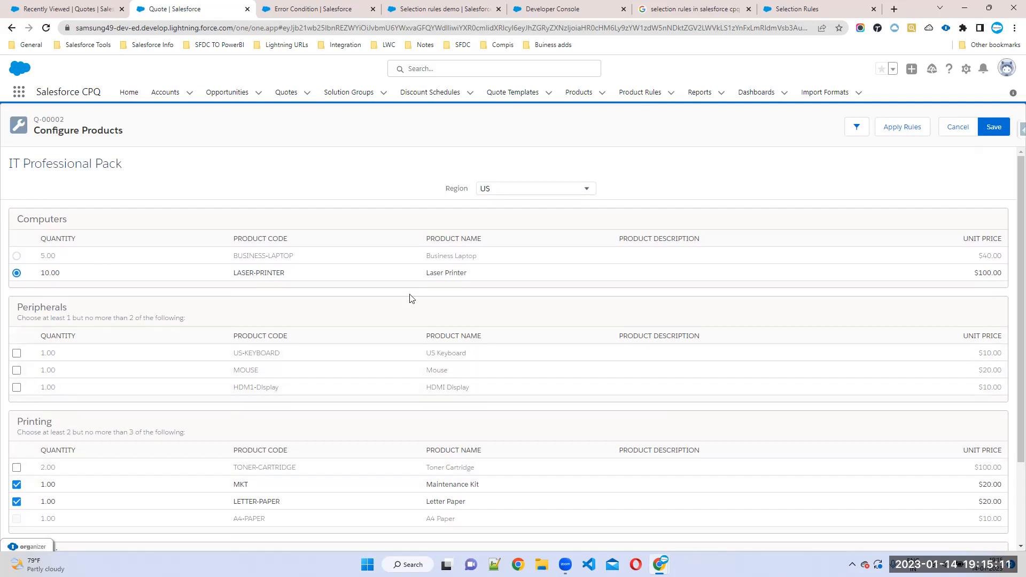
In the quotes list's browser tab, find the IT Professional Pack product and open its related records.
click(64, 9)
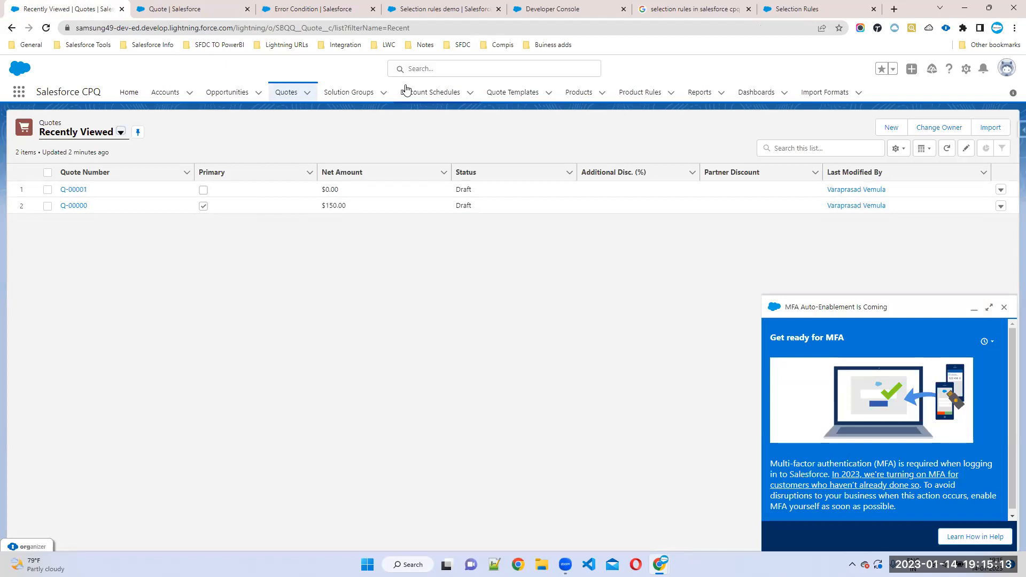
click(421, 70)
text(IT)
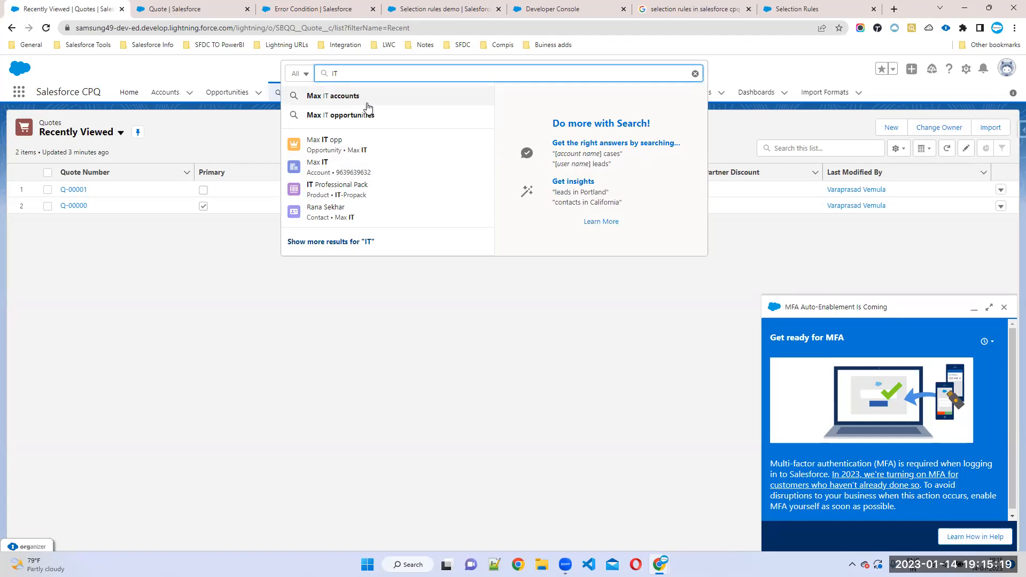
text(P)
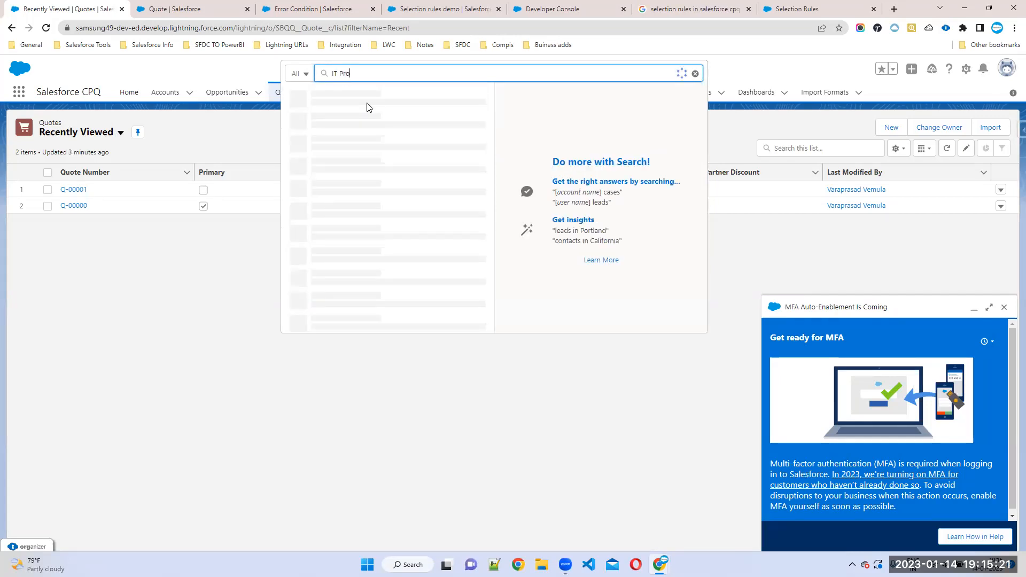
text(ro)
click(366, 100)
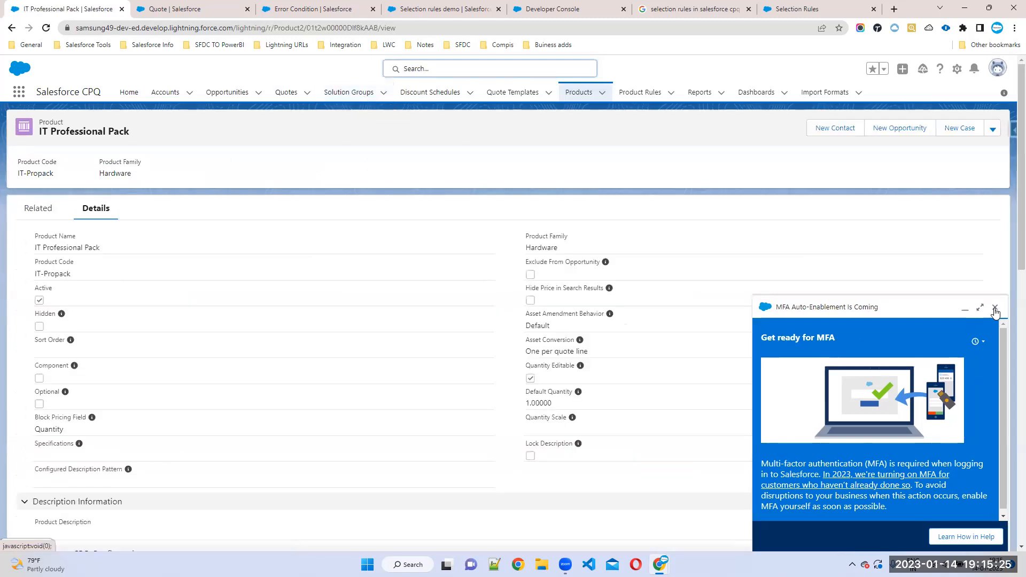
click(994, 310)
click(38, 210)
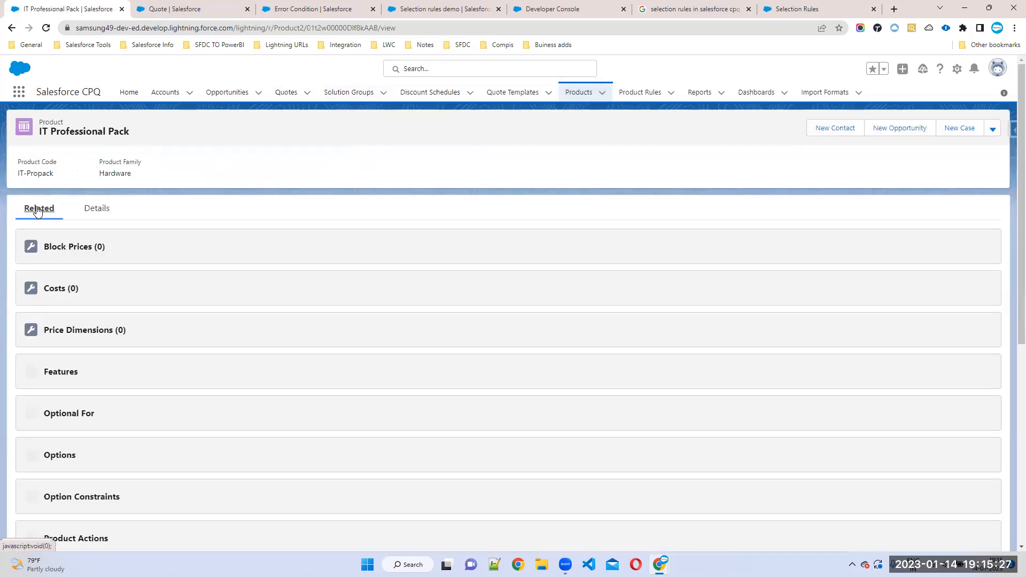
Delete the product's "US key Board Excludes UK KeyBaord" option constraint.
scroll(469, 293, down, 5)
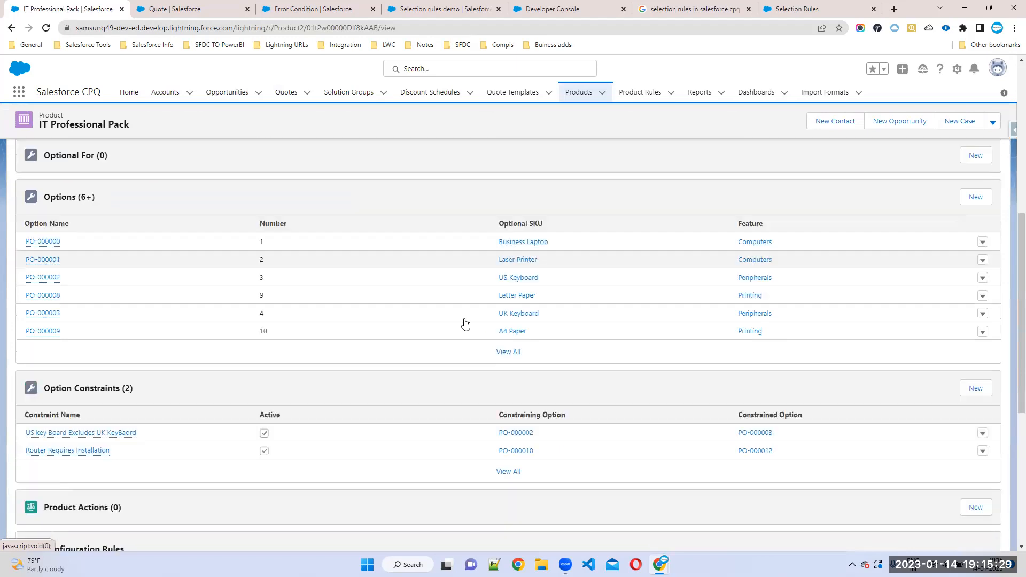
scroll(464, 324, down, 6)
scroll(266, 277, up, 2)
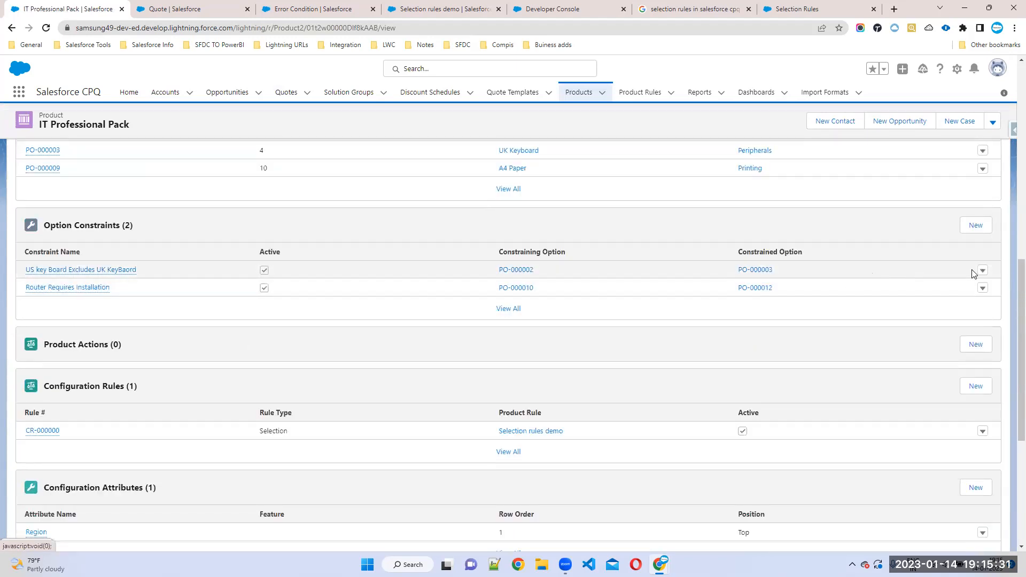
click(982, 270)
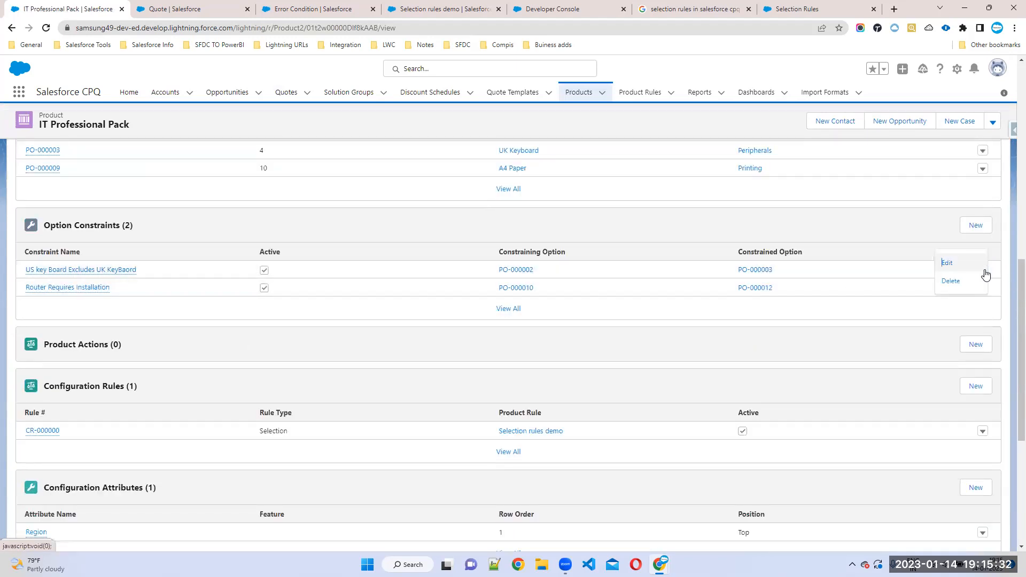
click(949, 281)
click(655, 323)
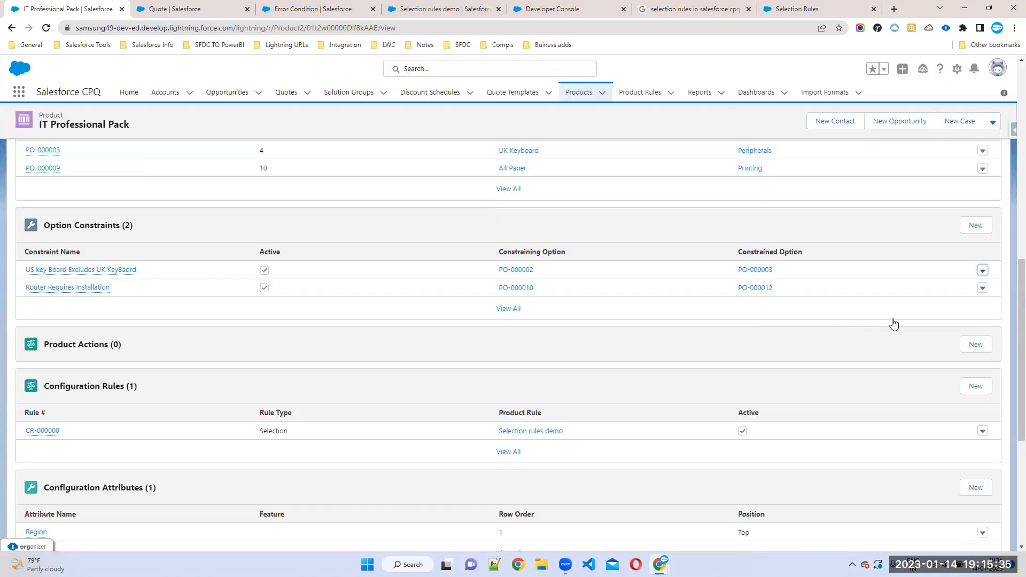
Delete the product's "Router Requires Installation" option constraint.
click(983, 273)
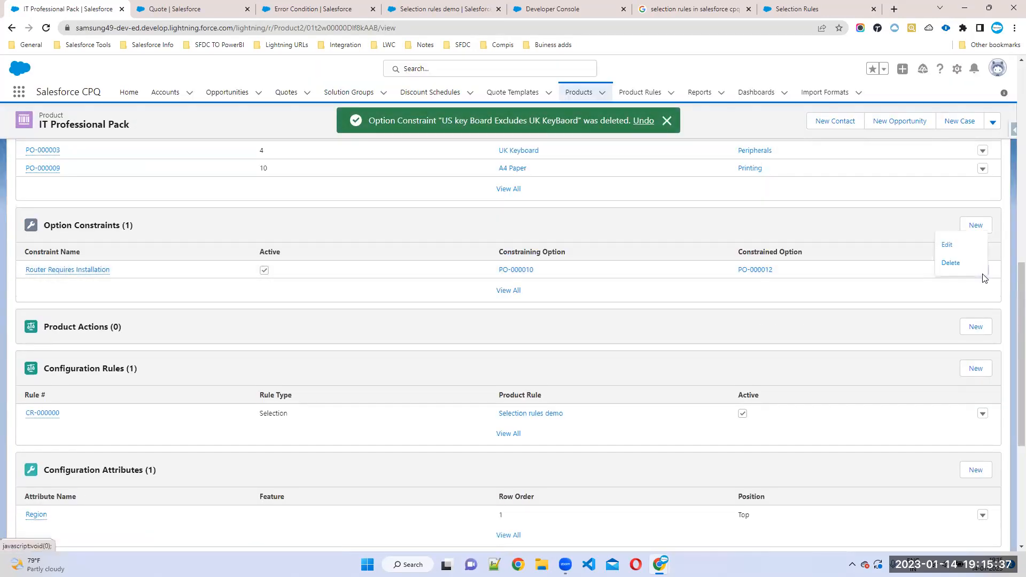
click(961, 266)
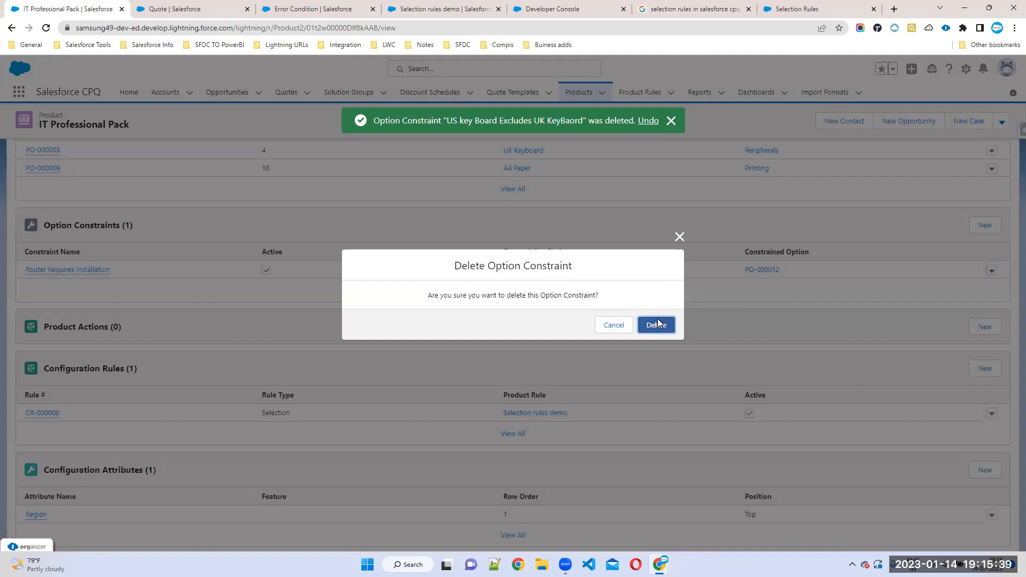
click(656, 325)
scroll(362, 170, up, 5)
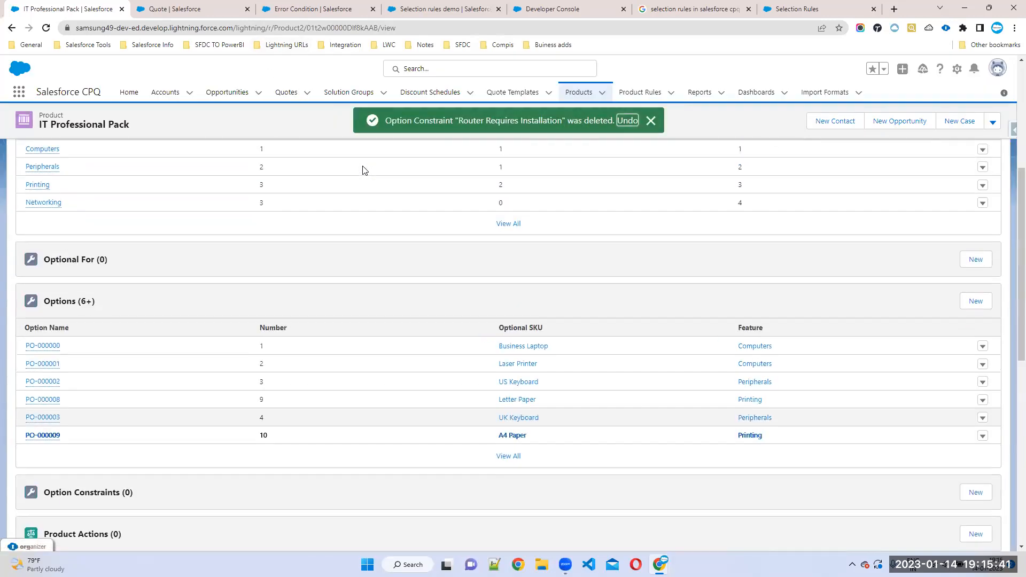
Return to the quote's product configuration and select US as the Region again.
scroll(362, 170, up, 5)
click(427, 8)
click(321, 8)
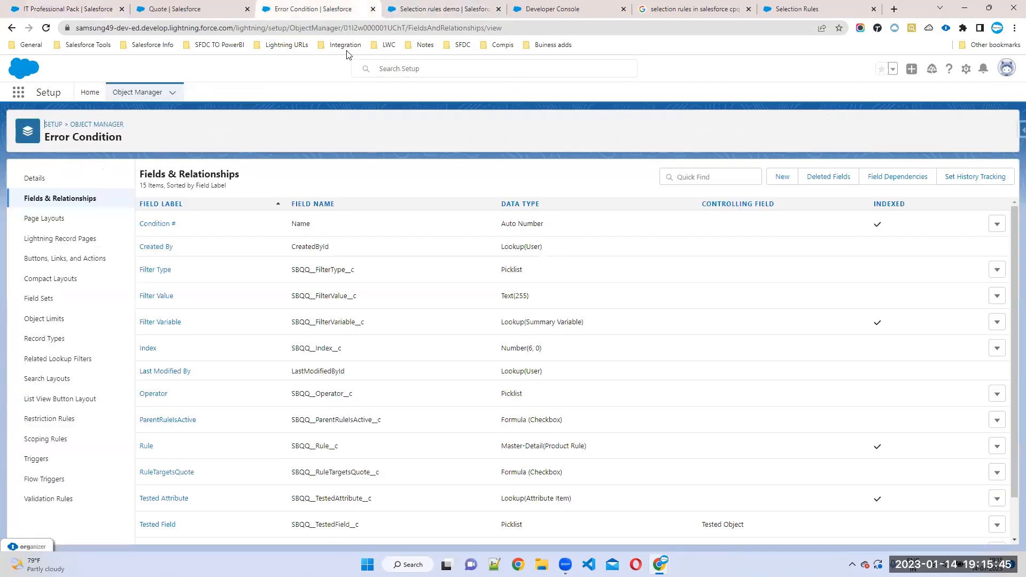
click(214, 9)
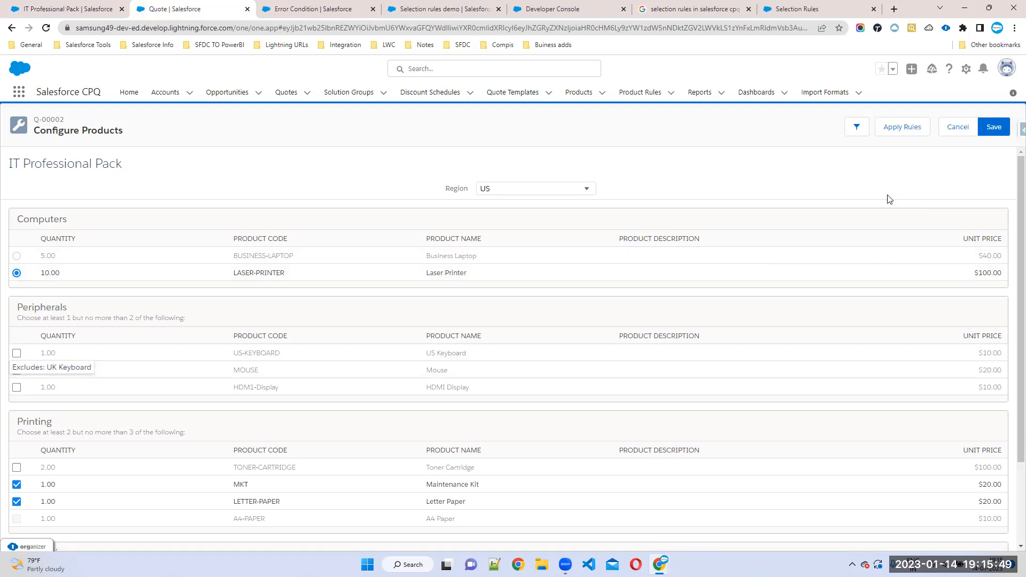
click(492, 188)
click(496, 211)
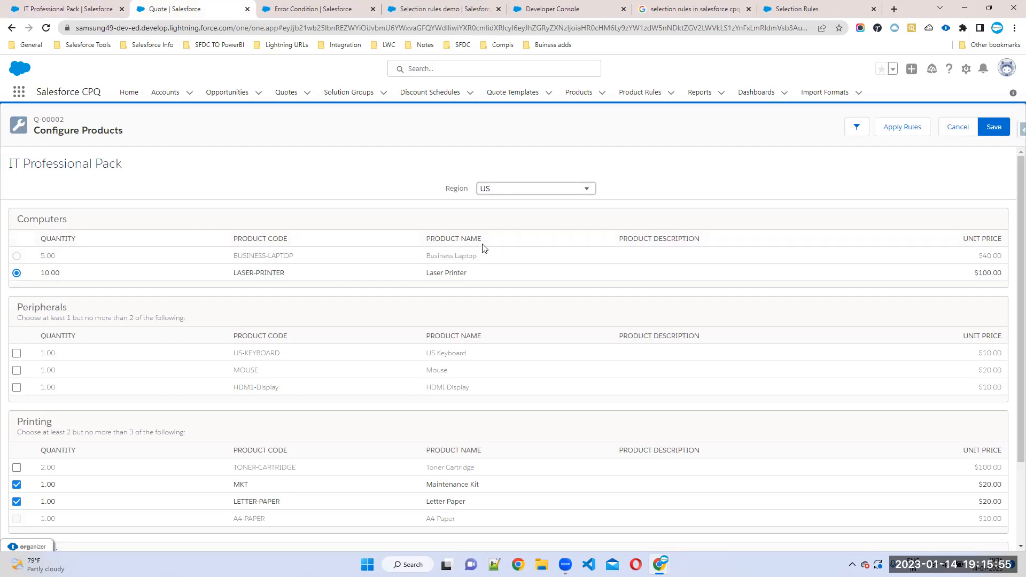
Find Configuration Attributes in the product's browser tab and open the Region attribute record.
click(62, 9)
click(19, 92)
text(conf)
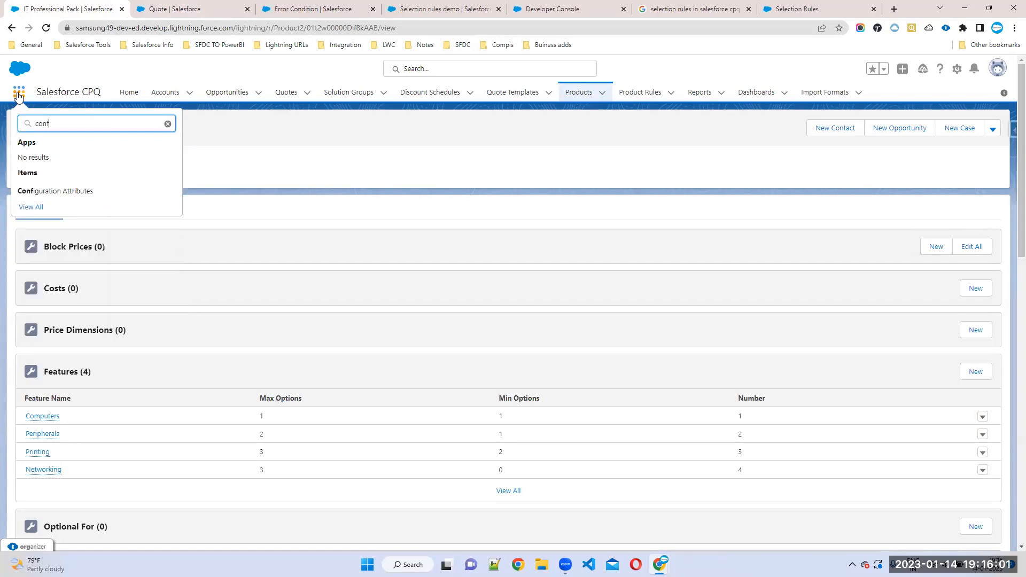
click(59, 192)
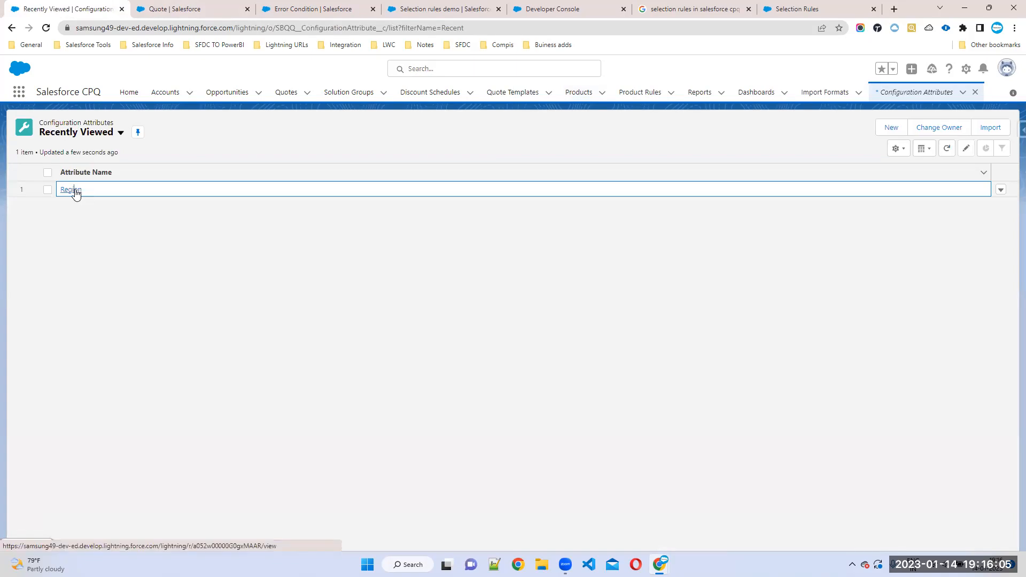
click(75, 190)
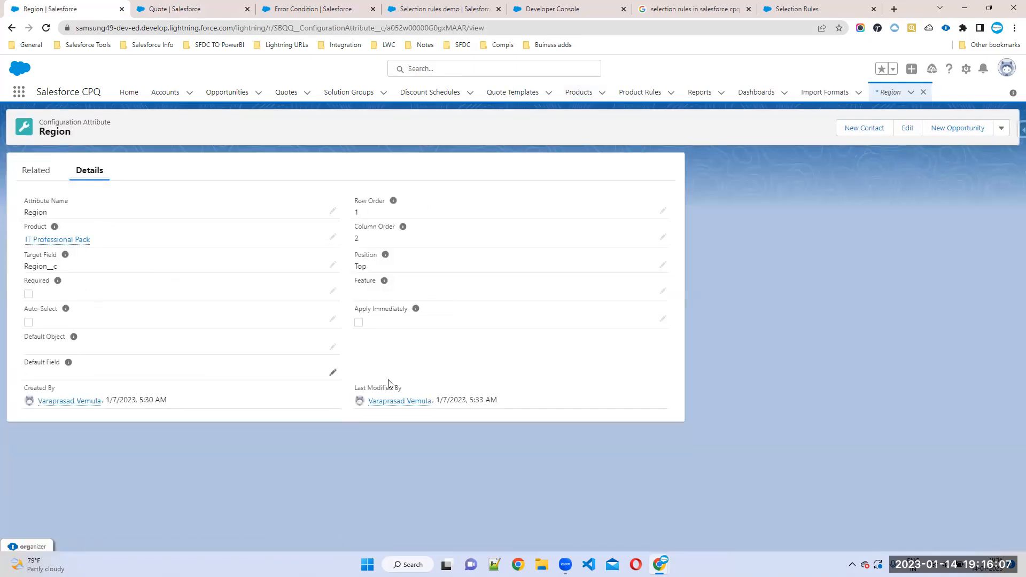
Enable Apply Immediately on the Region configuration attribute and save the record.
drag(357, 308, 431, 312)
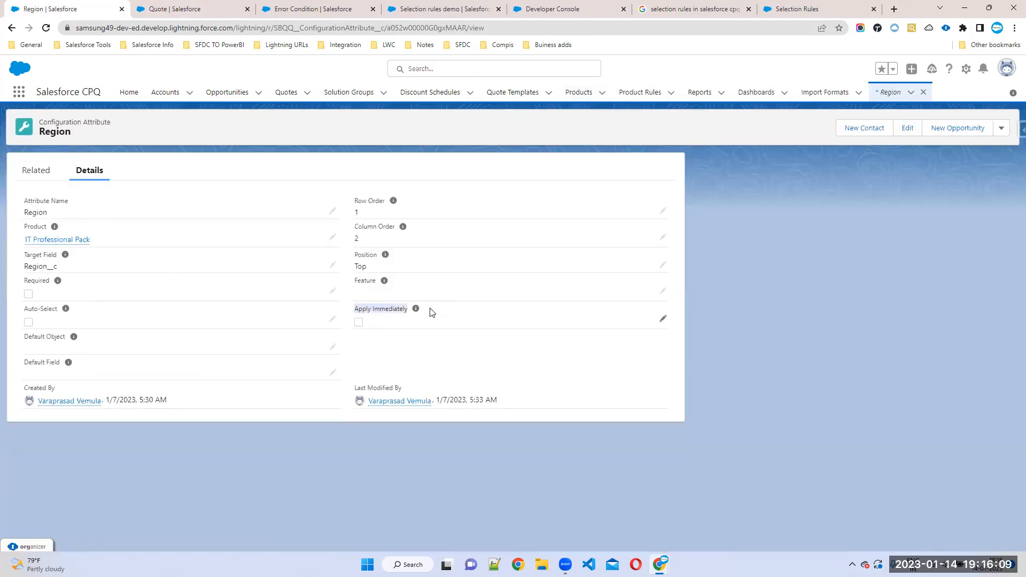
mouse_move(416, 309)
click(663, 319)
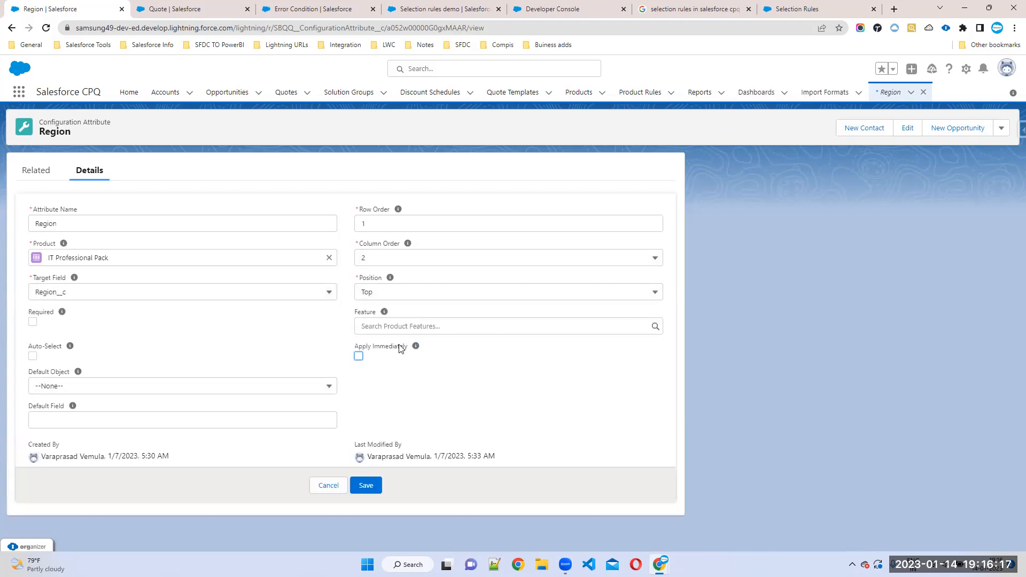
click(358, 356)
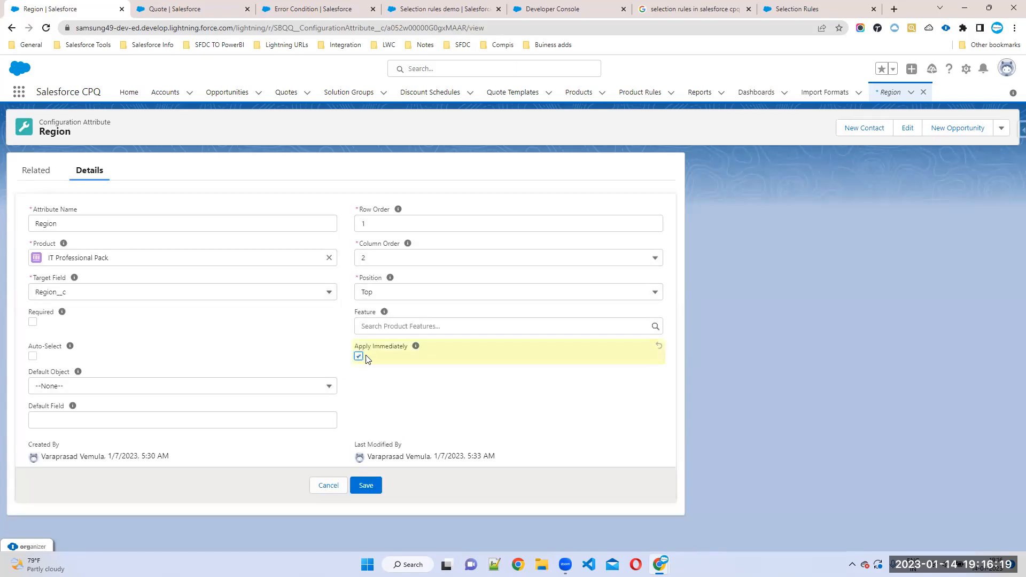
click(373, 485)
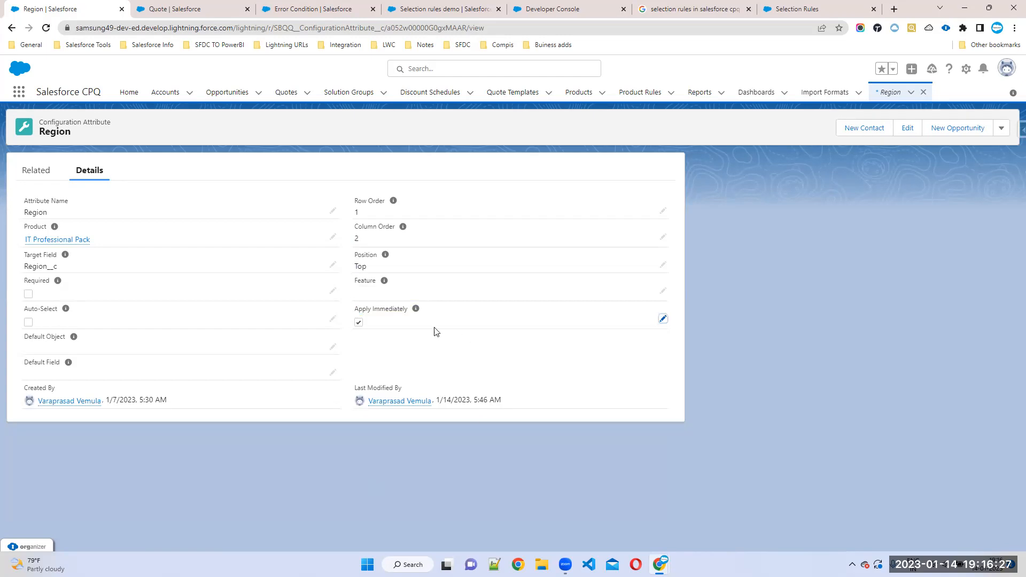
Reload the quote's line editor and add the IT Professional Pack bundle for configuration.
click(176, 9)
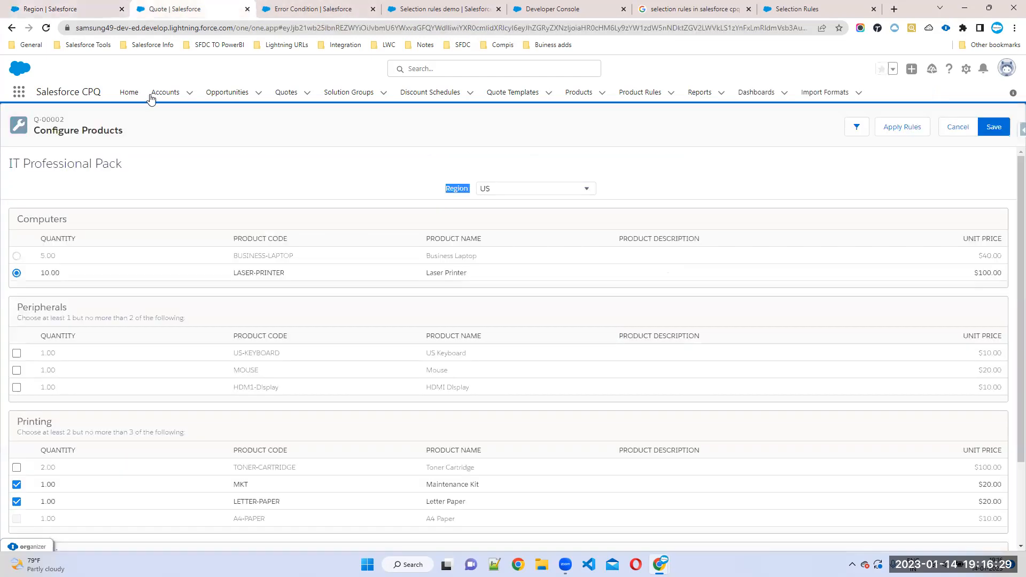
click(44, 29)
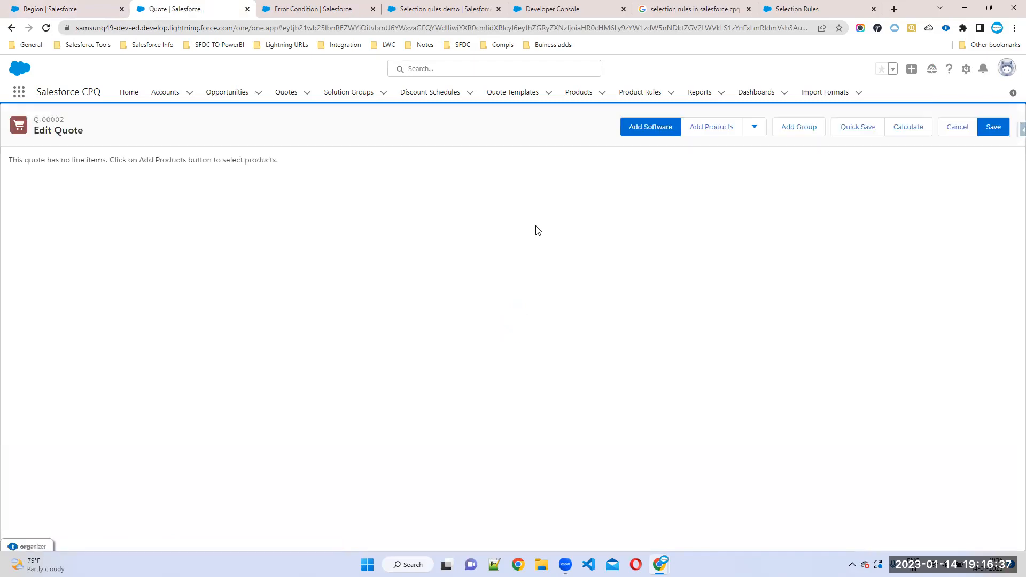
click(711, 133)
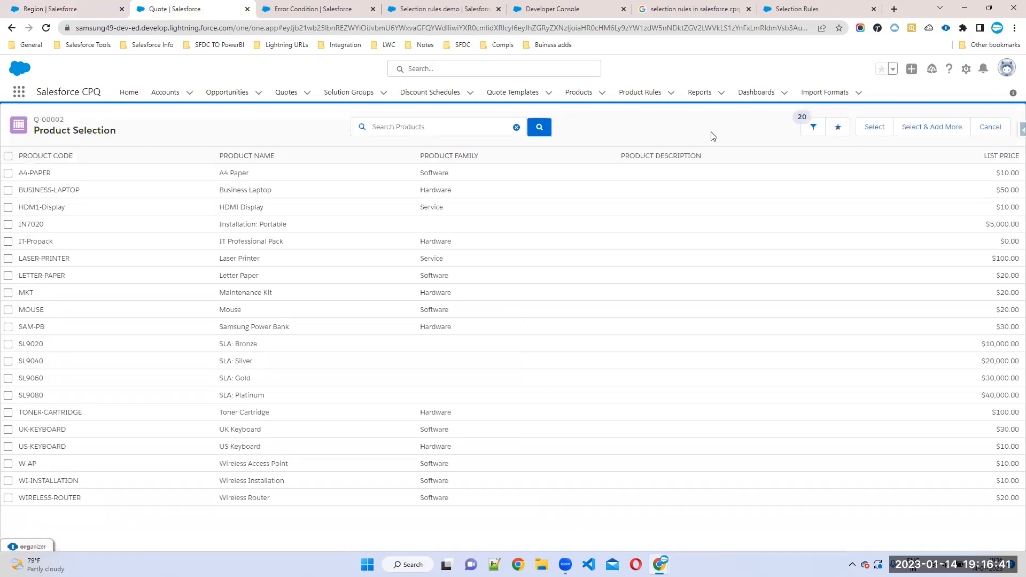
click(8, 242)
click(874, 128)
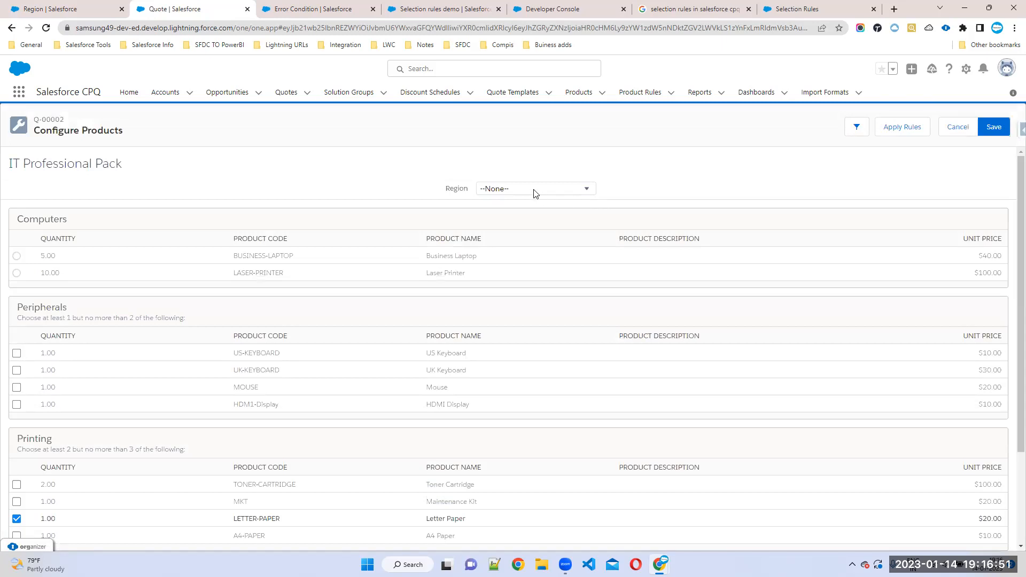
Set the bundle's Region to US and check the options in each feature.
scroll(235, 349, down, 1)
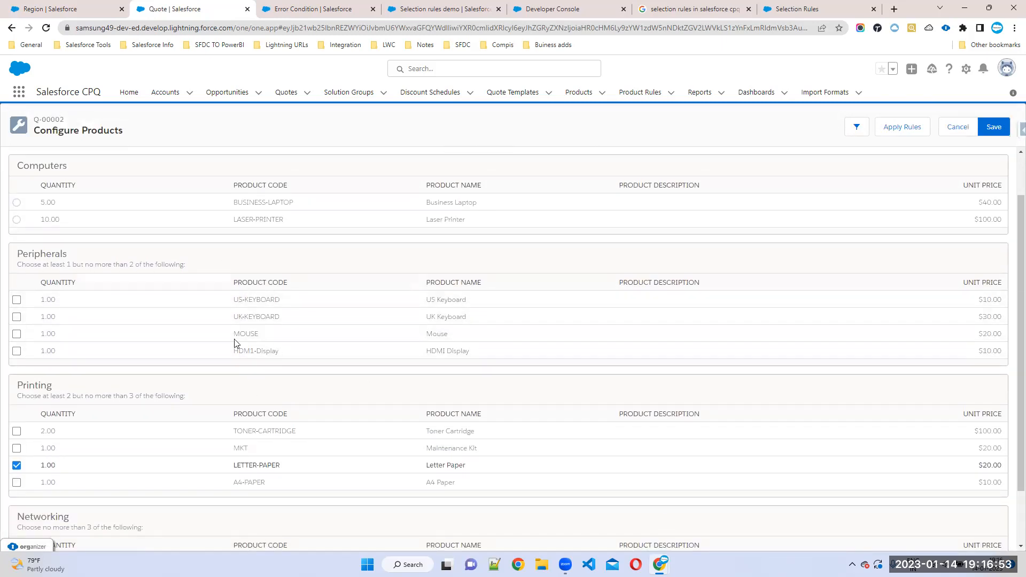
scroll(465, 246, up, 1)
click(491, 189)
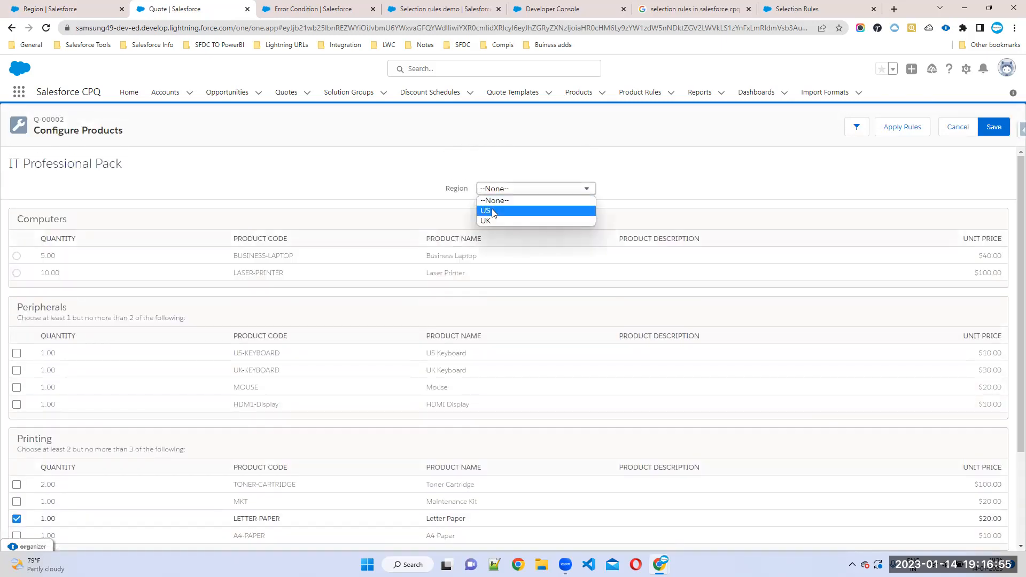
click(493, 213)
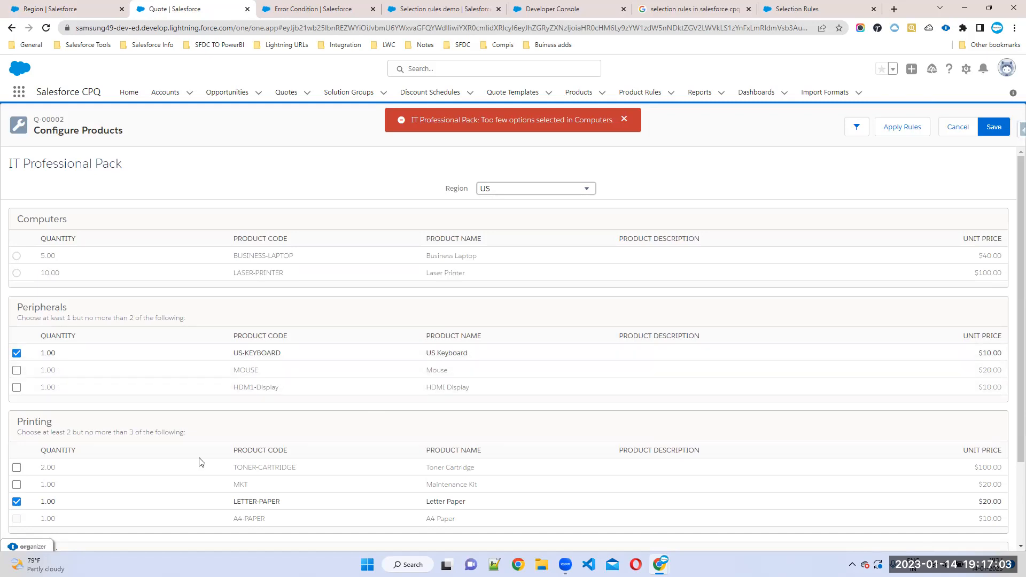
scroll(534, 385, down, 2)
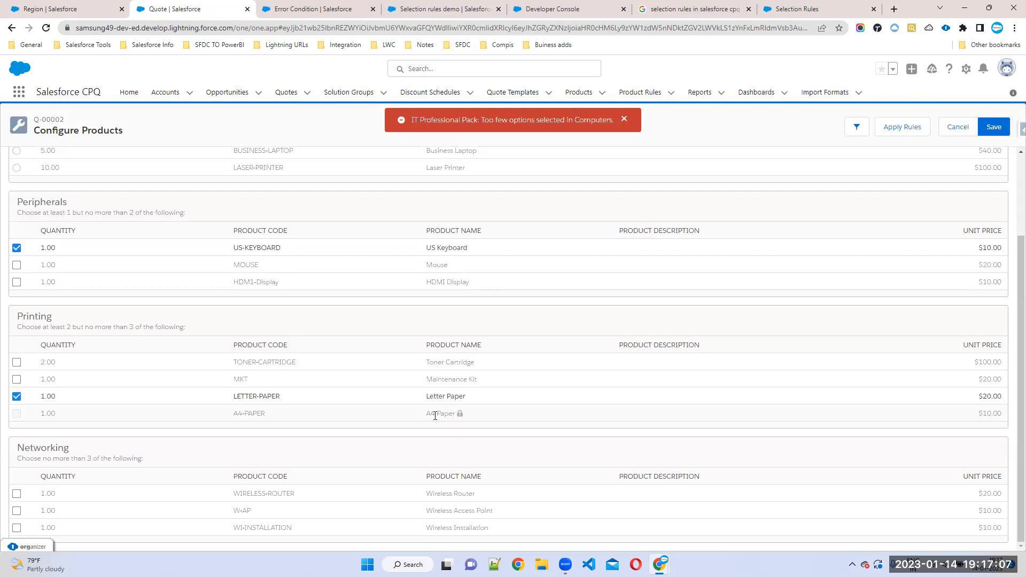
Select Laser Printer, Mouse, Wireless Router and Maintenance Kit in the bundle, and save the configuration to the quote.
scroll(69, 344, up, 2)
click(17, 273)
click(17, 370)
scroll(41, 427, down, 2)
click(17, 493)
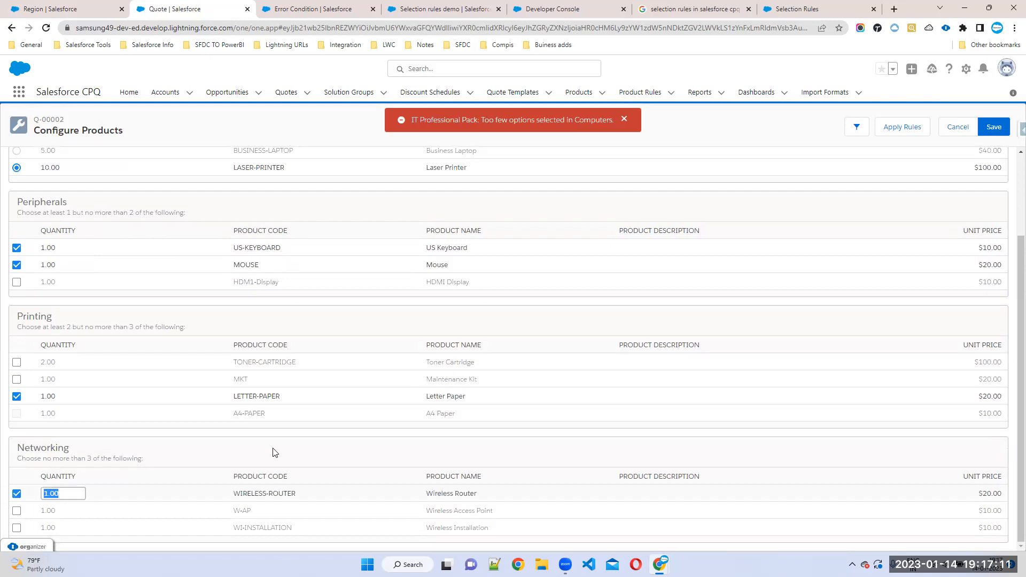
click(987, 132)
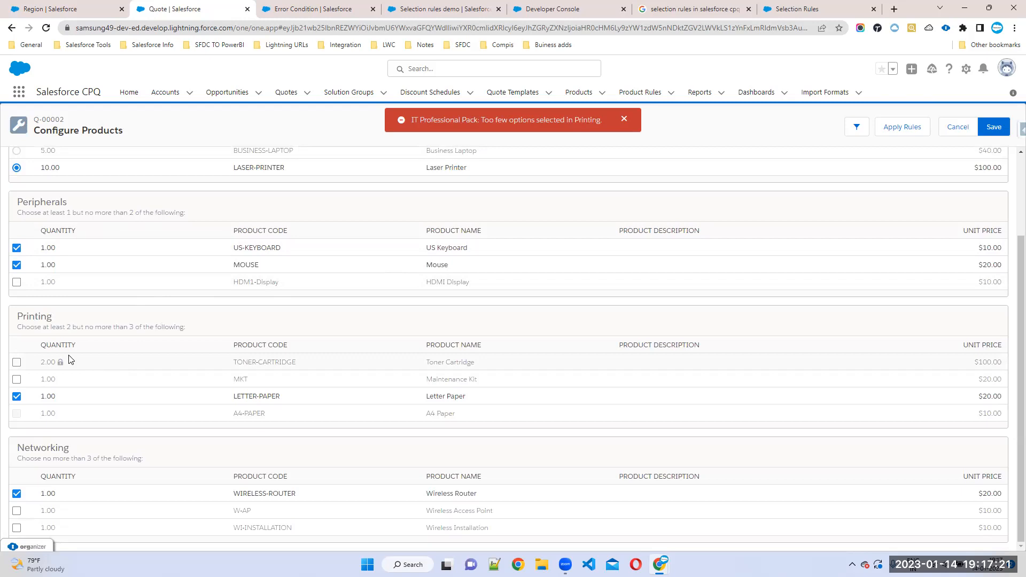
click(16, 379)
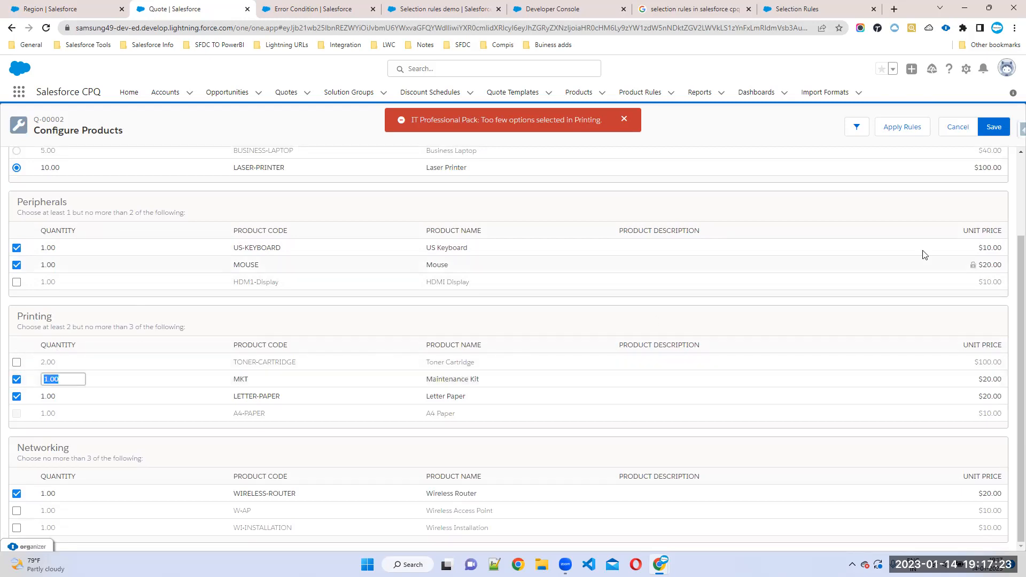
click(992, 130)
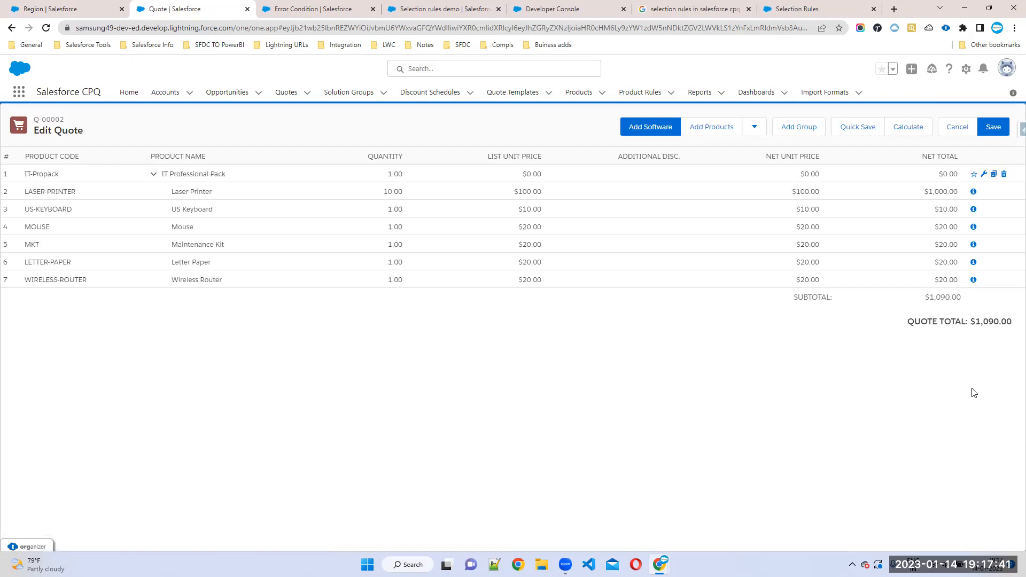
In the Developer Console notes, copy the "Configuration = Region__c = US" line to line 258 and change "Configuration" to "Product Option".
click(581, 5)
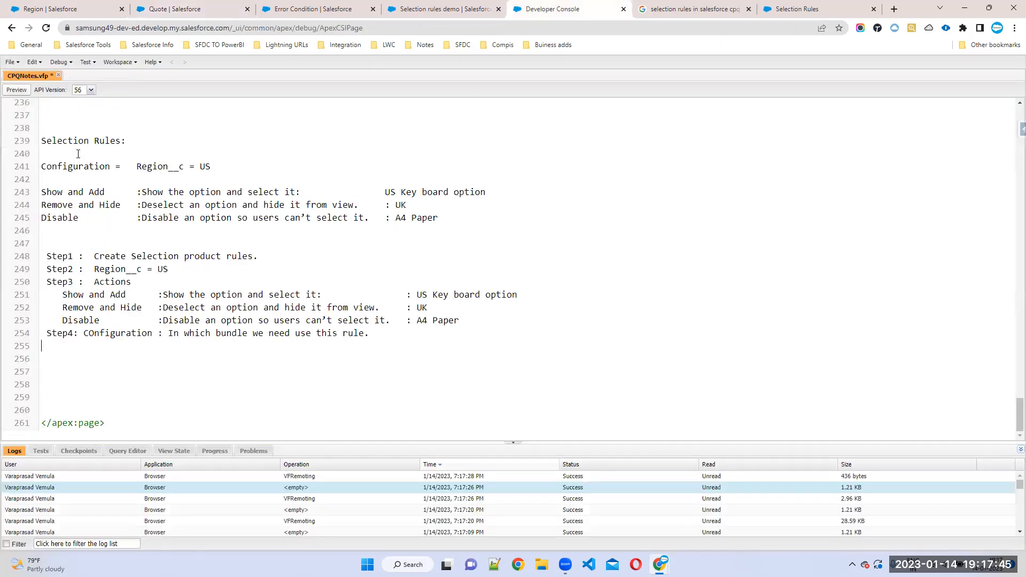
drag(214, 167, 38, 171)
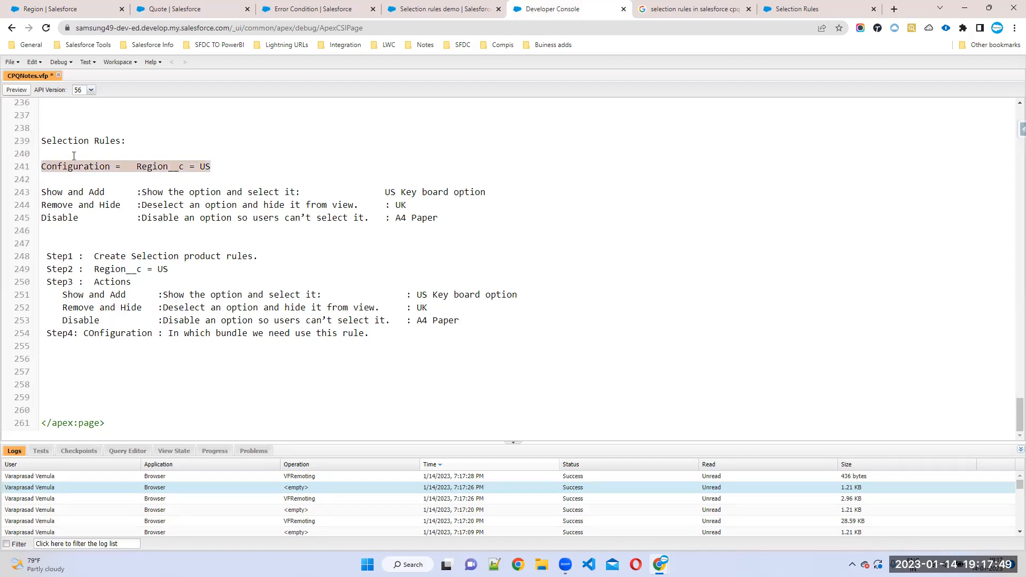
click(206, 170)
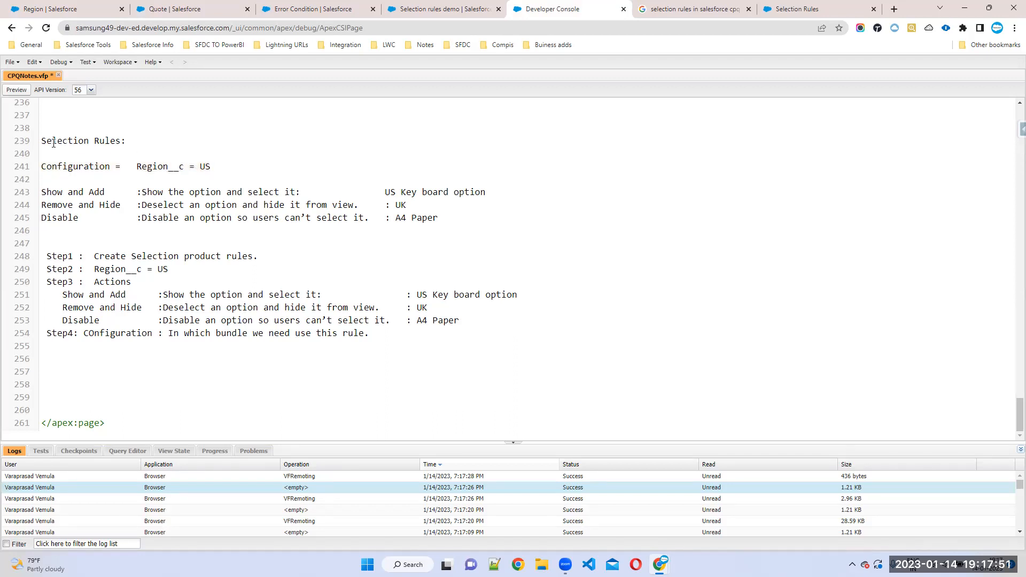
drag(43, 165, 229, 168)
key(ctrl+c)
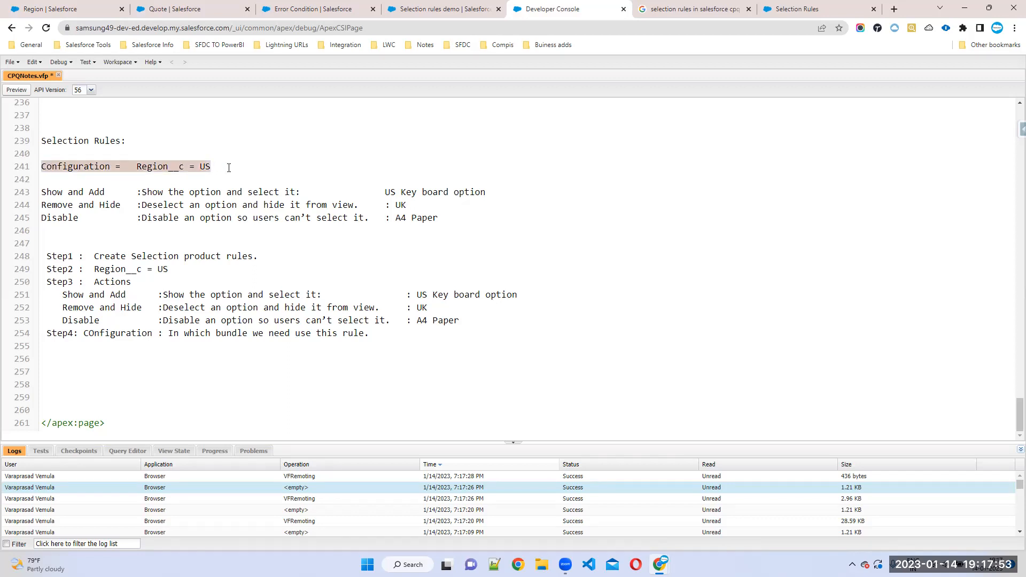
click(42, 379)
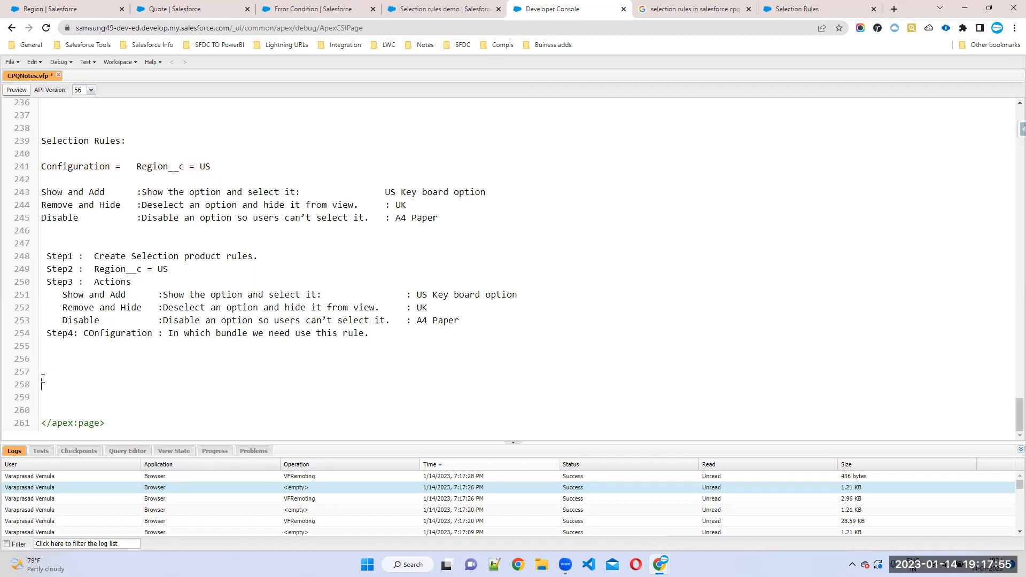
key(ctrl+v)
double_click(55, 381)
text(Product Option)
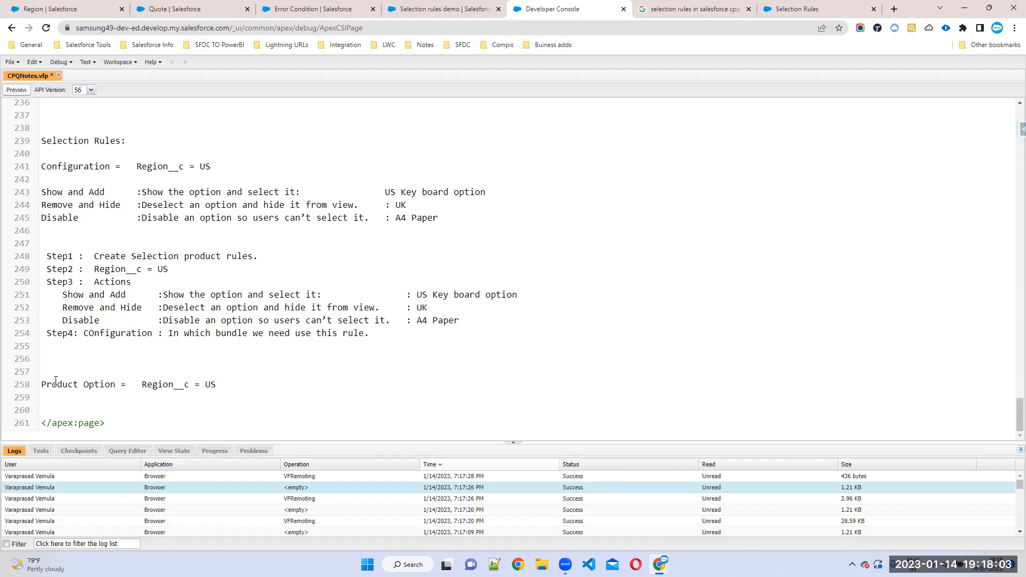
Replace "Region__c" with "Java" in the Product Option line of the notes.
double_click(154, 385)
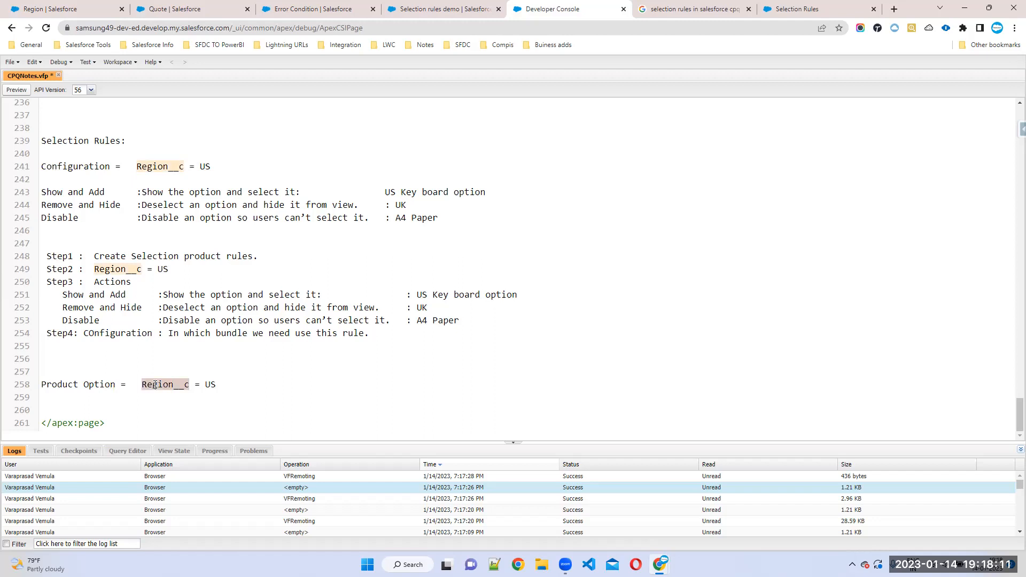
text(Wi Rou)
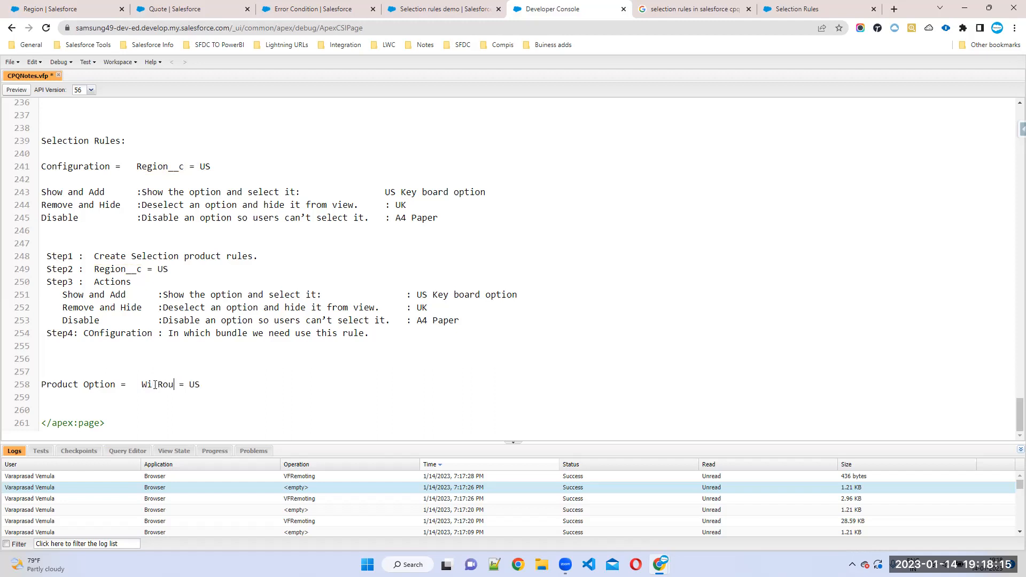
key(BackSpace)
key(BackSpace)
key(BackSpace)
key(BackSpace)
key(BackSpace)
text(J)
key(BackSpace)
text(Java)
Insert "Course =" before "Java" and remove "= US", so the line reads "Product Option = Course = Java".
drag(194, 384, 183, 385)
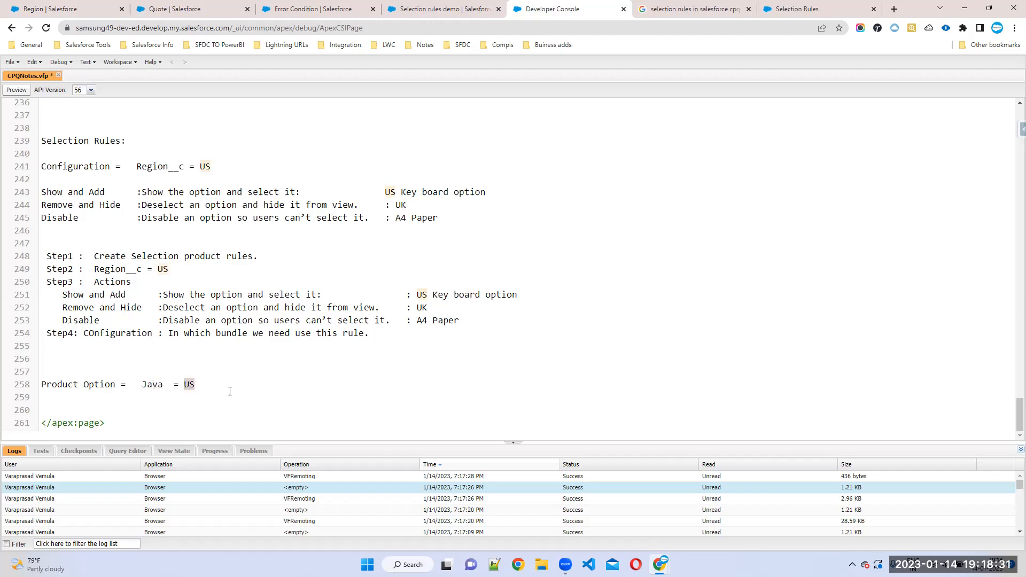
click(132, 385)
text(Cours)
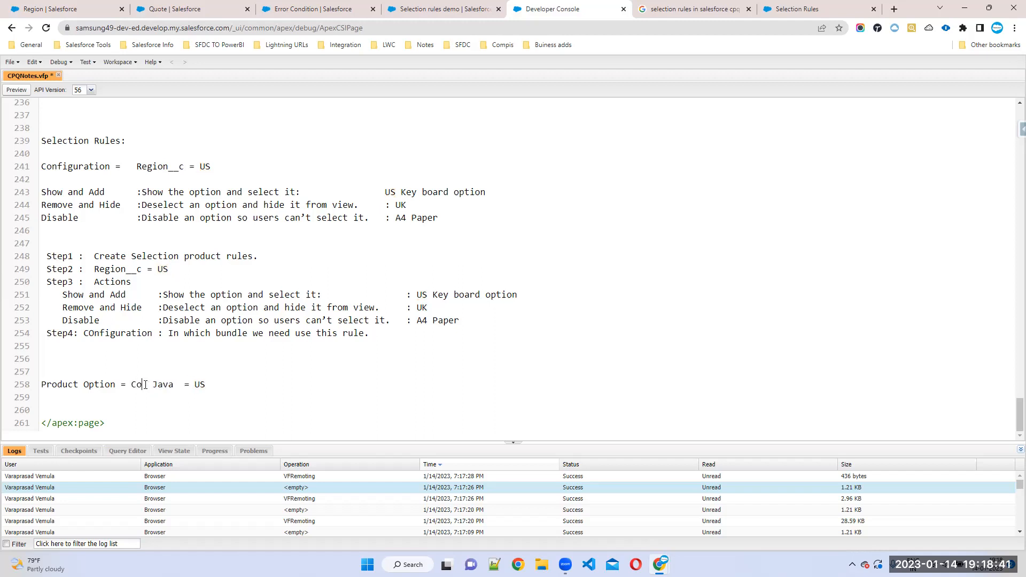
text(e =)
drag(216, 387, 238, 386)
key(BackSpace)
Add the lines "Java Project" and "Salesforce : Disbale" below the Product Option line.
click(43, 401)
key(Return)
key(Return)
text(Ja)
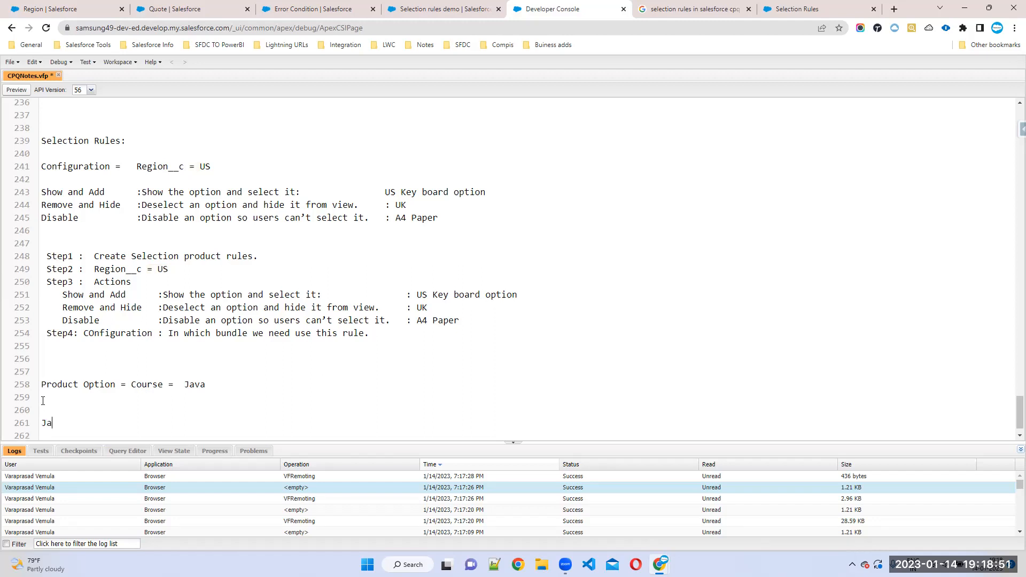
text(va Project)
key(Return)
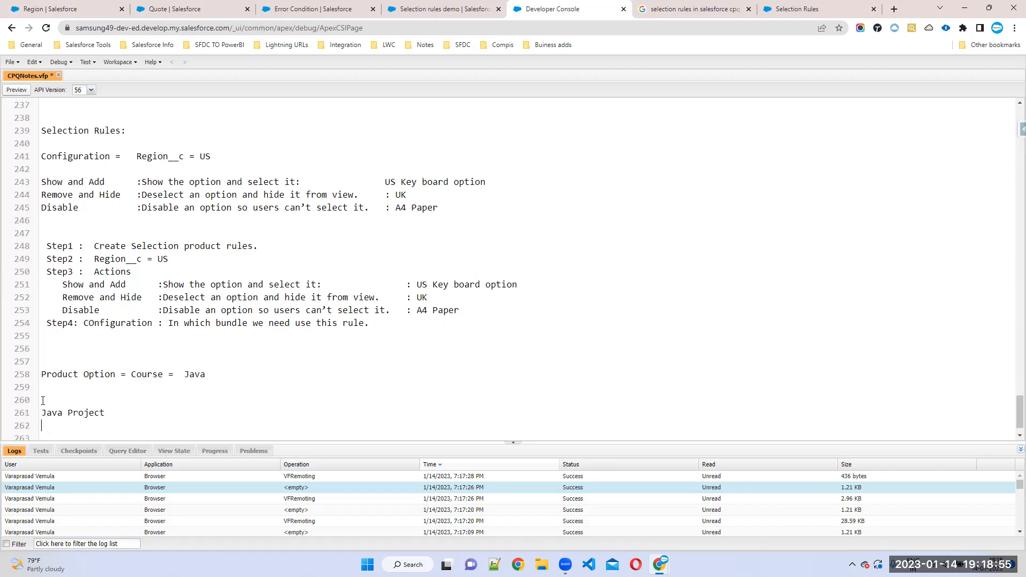
text(Salesforce : Disbale)
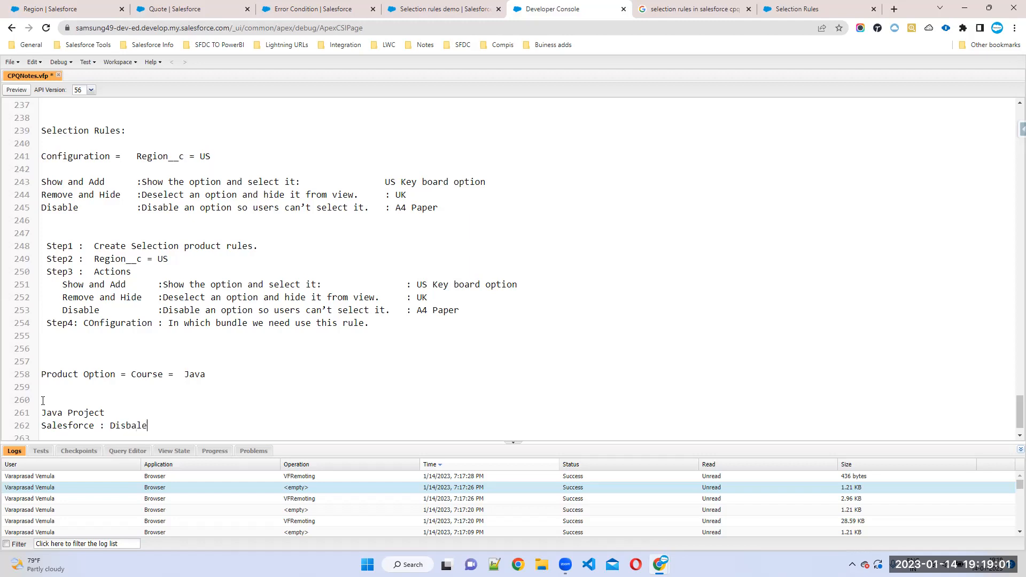
Add the line "DOt Net : Hide and remove" below the Salesforce line, followed by several blank lines.
key(Return)
text(DO)
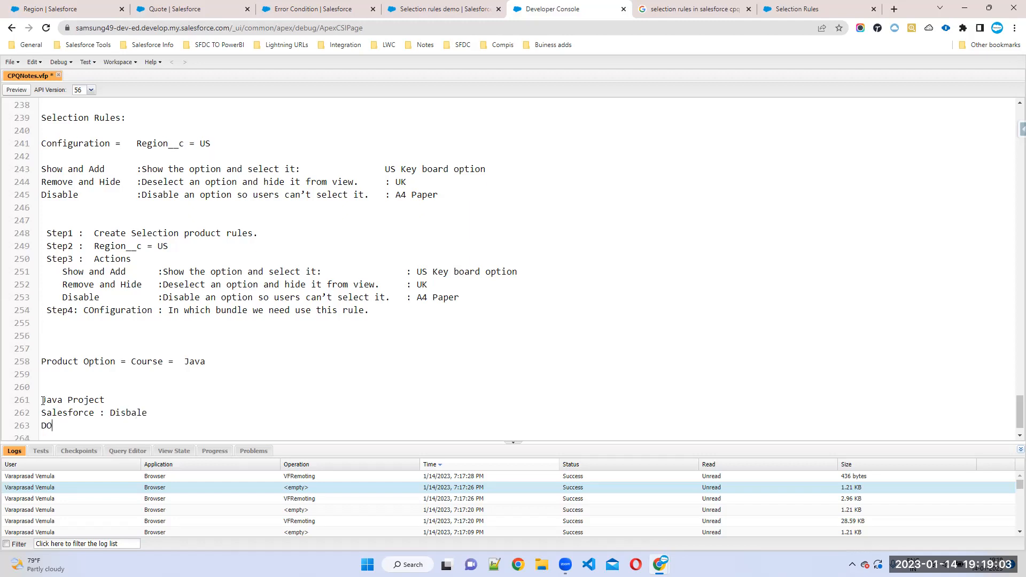
text(t Net : Hide and remove)
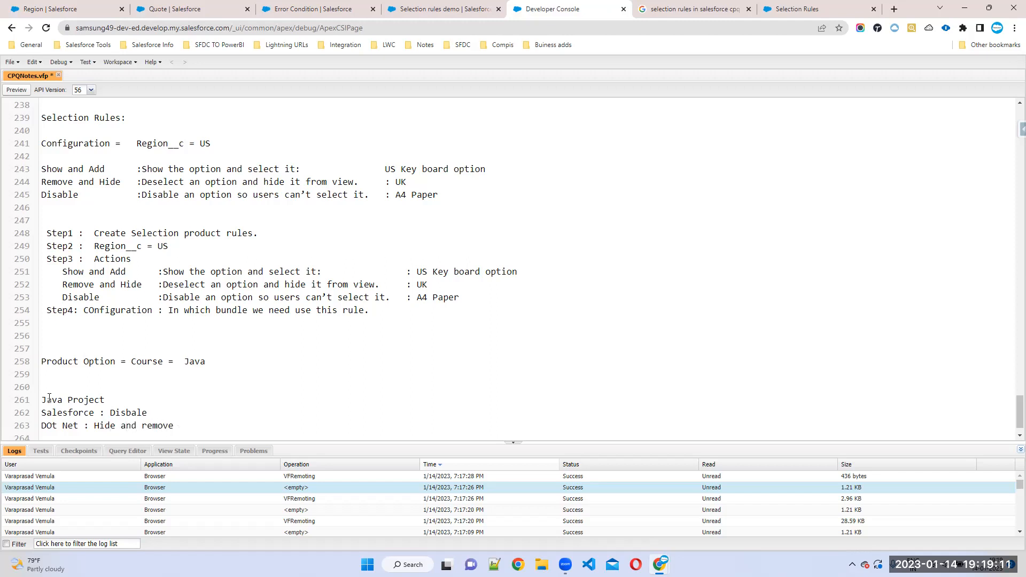
scroll(49, 398, down, 1)
key(Return)
key(Return)
key(Return)
key(Return)
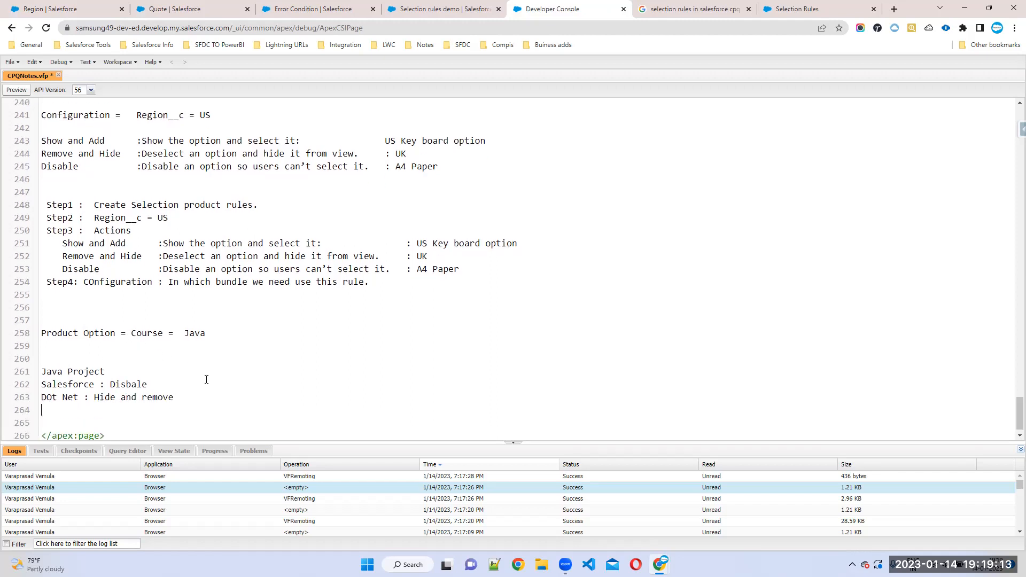
Review the Selection Rules notes, from the Region__c configuration condition through the steps to the Product Option line.
scroll(216, 380, up, 6)
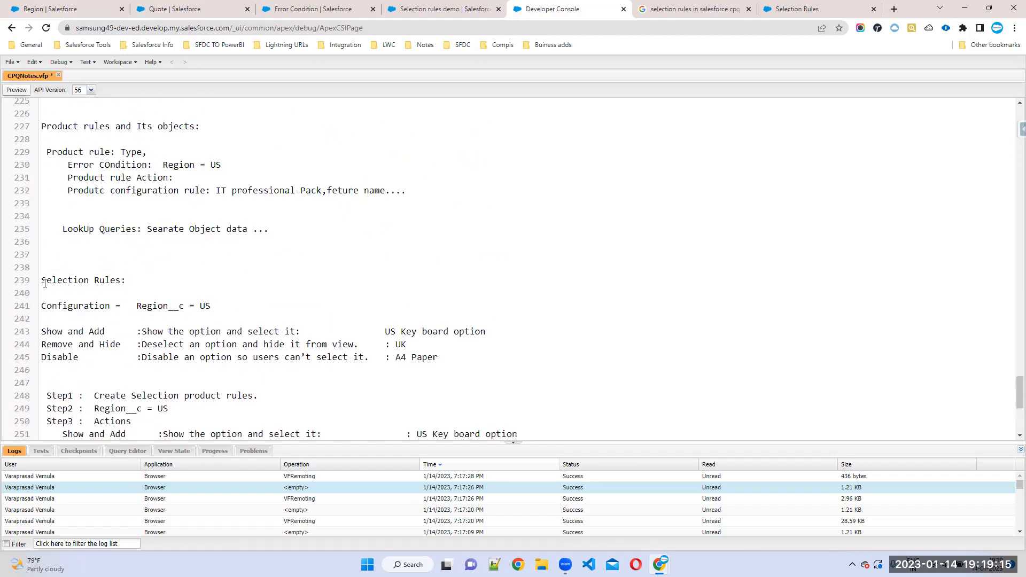
drag(43, 291, 232, 299)
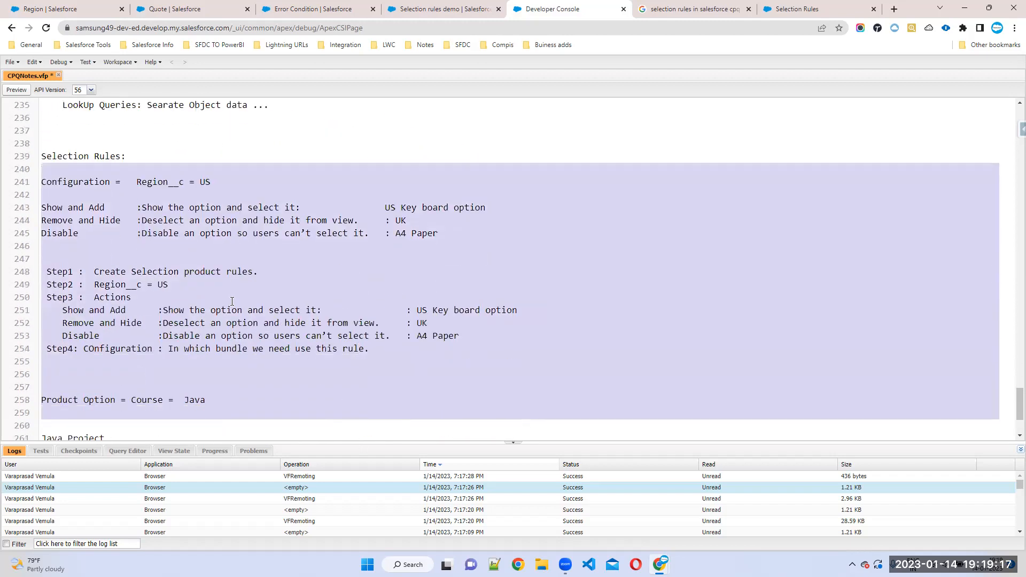
click(52, 184)
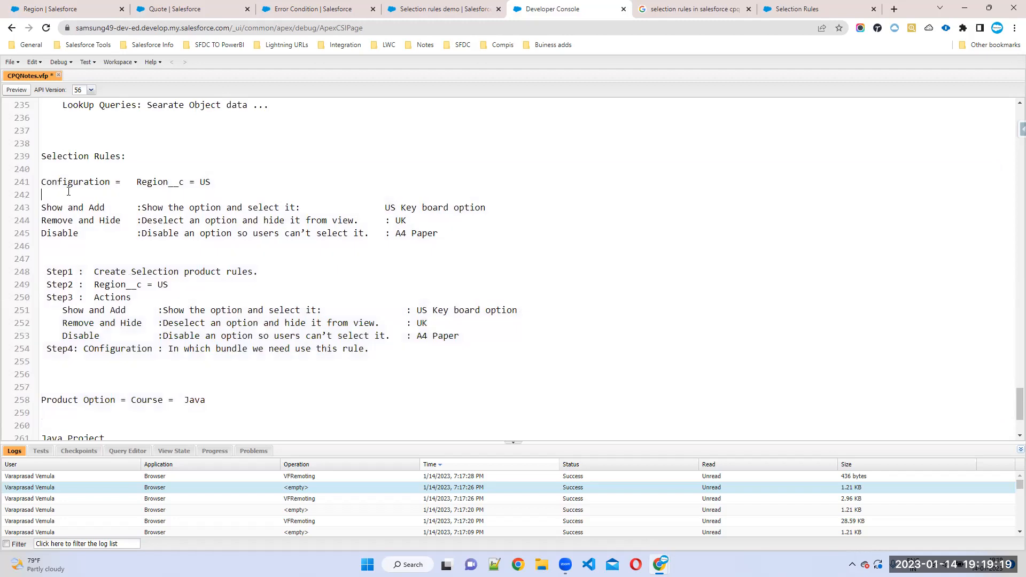
drag(42, 182, 265, 179)
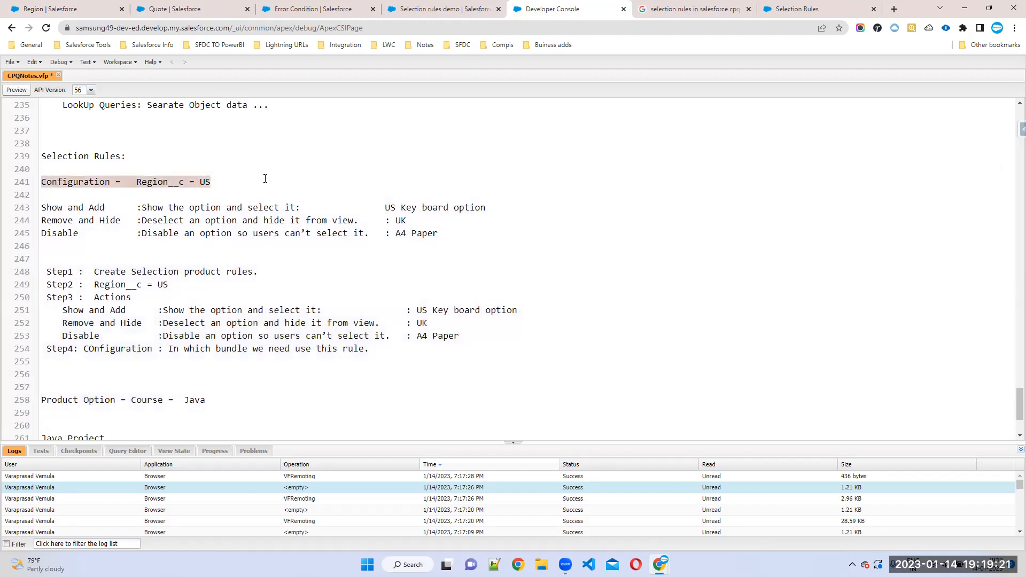
scroll(228, 191, down, 2)
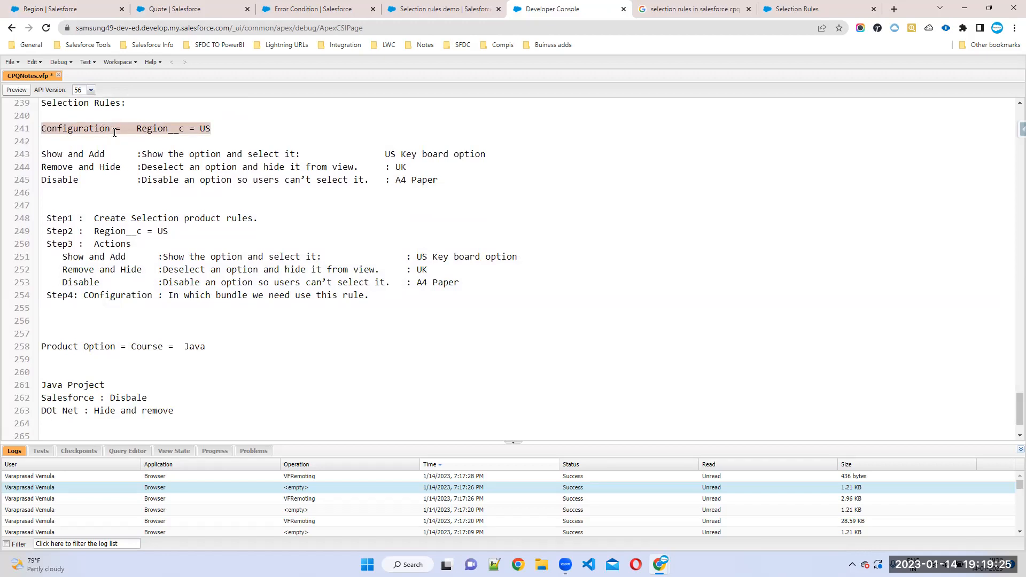
click(154, 129)
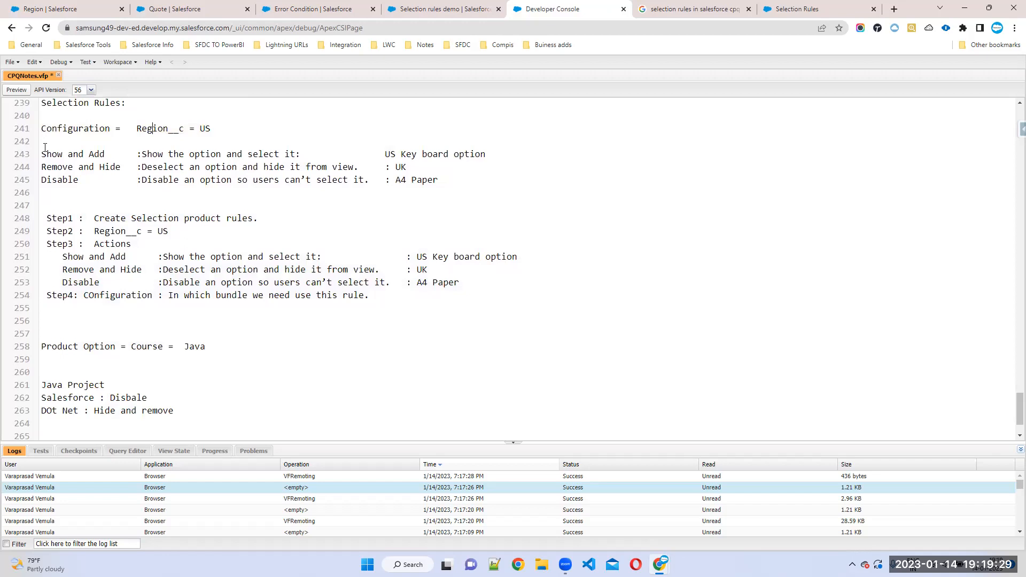
drag(45, 147, 192, 295)
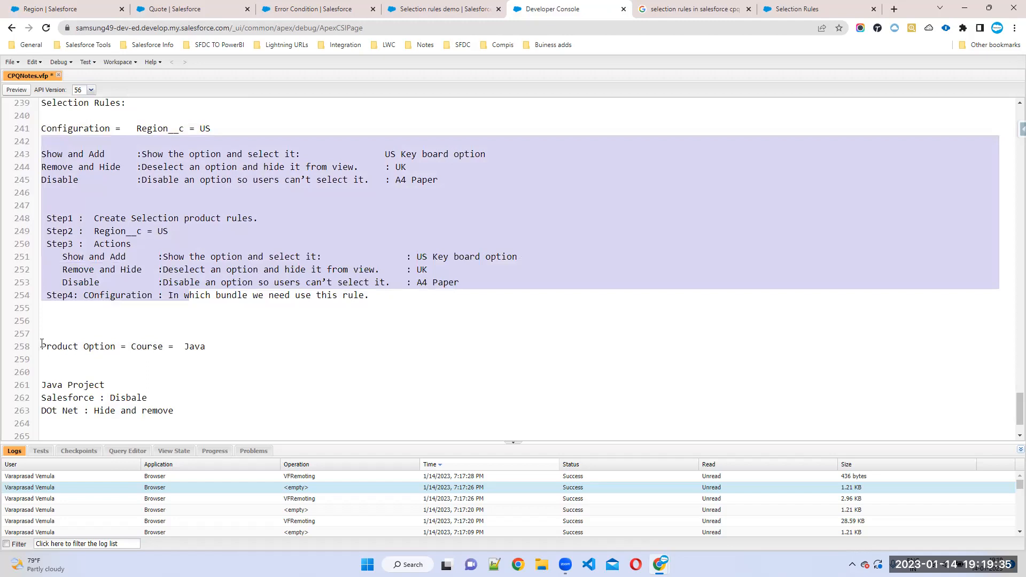
drag(41, 344, 115, 349)
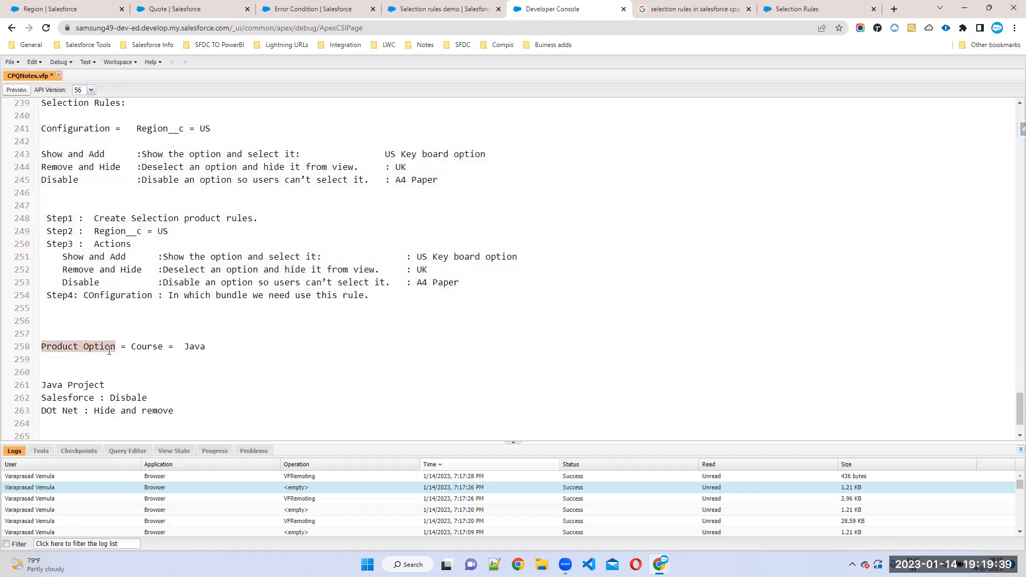
click(109, 350)
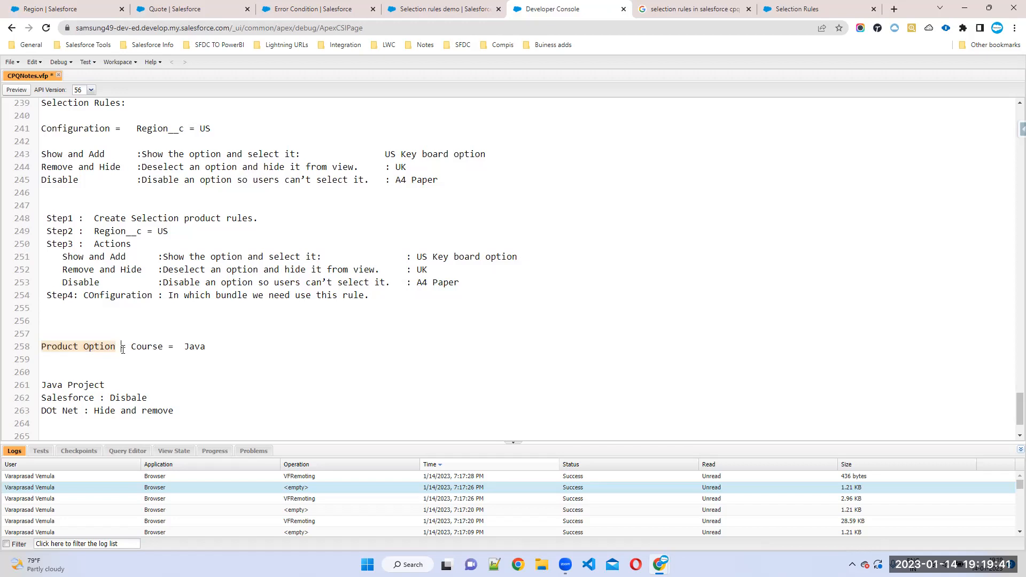
Switch to the Selection rules demo product rule in Salesforce CPQ and examine its details and related records.
click(309, 11)
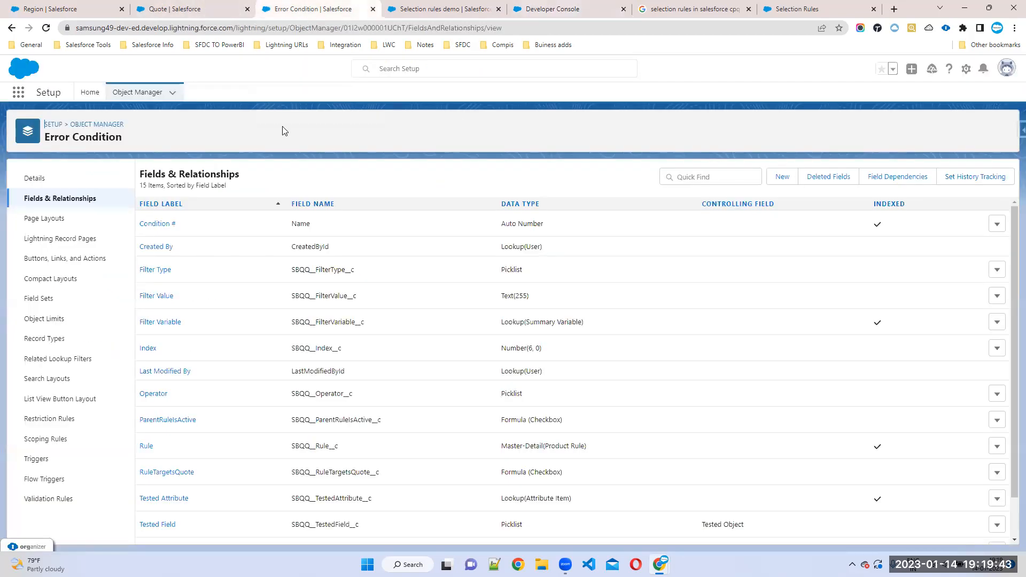
click(176, 9)
click(424, 8)
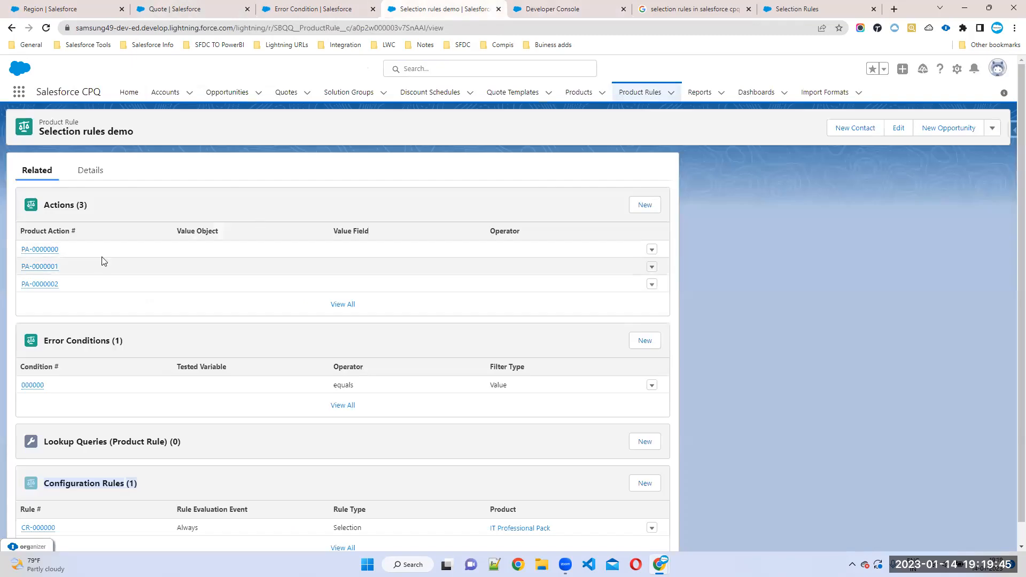
click(82, 174)
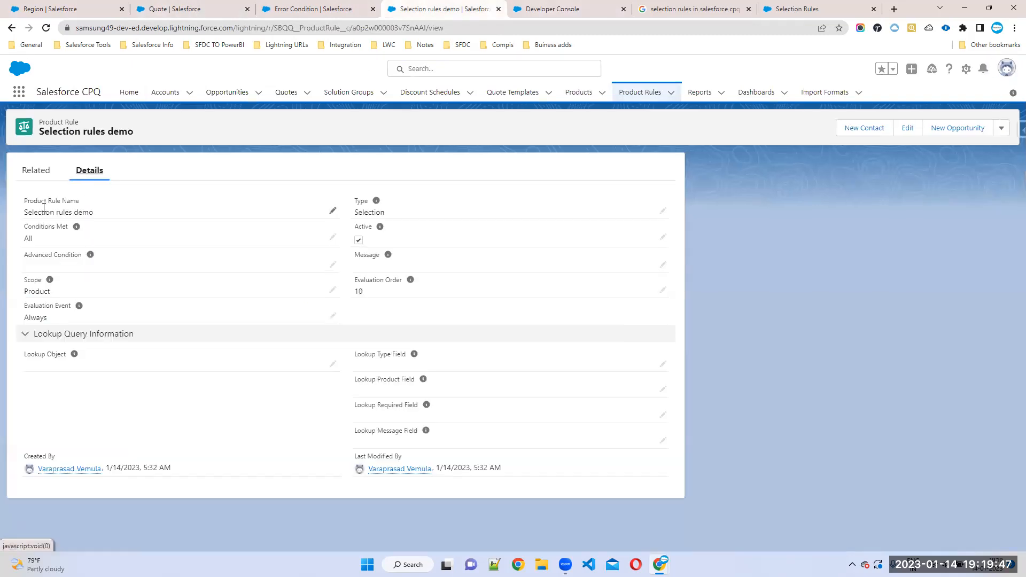
click(36, 169)
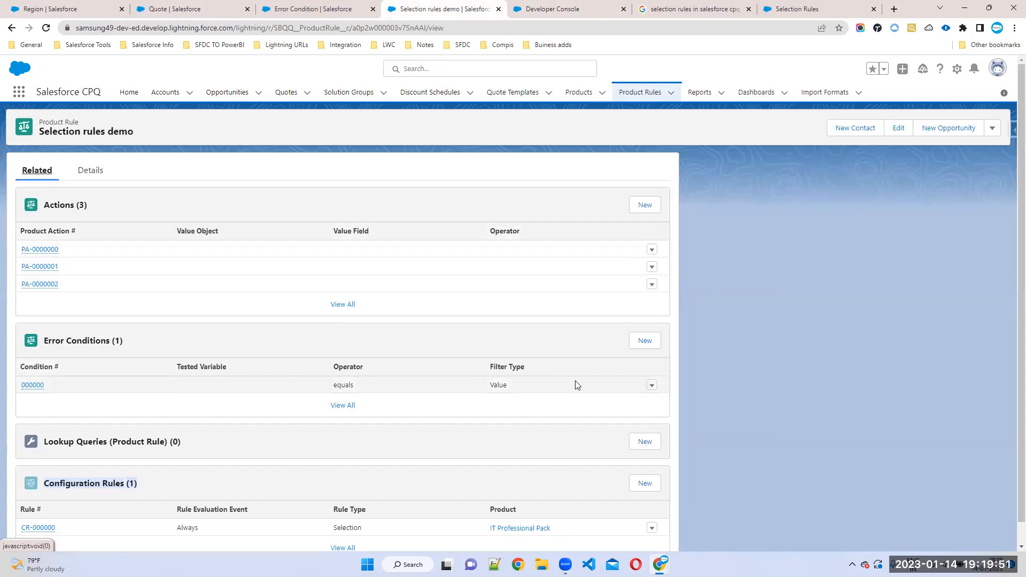
Edit the rule's error condition, set its Tested Object to Product Option, and check the available Tested Field options.
click(651, 386)
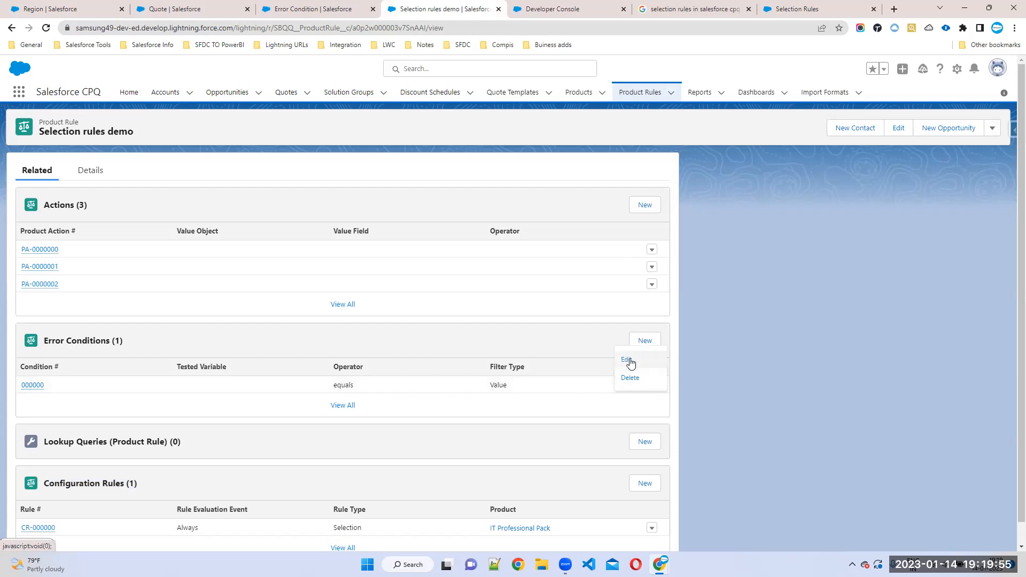
click(630, 360)
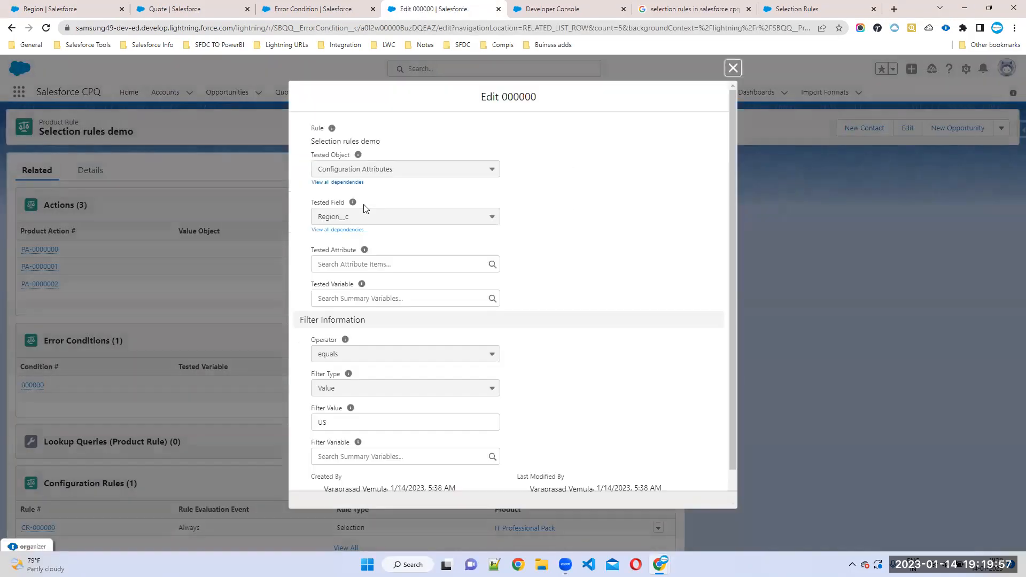
click(419, 170)
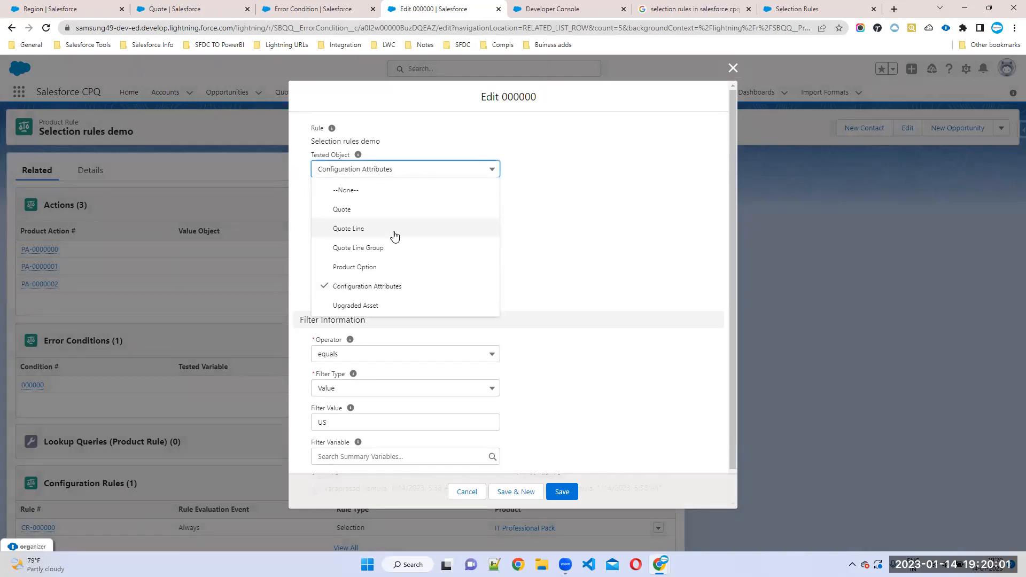
click(351, 269)
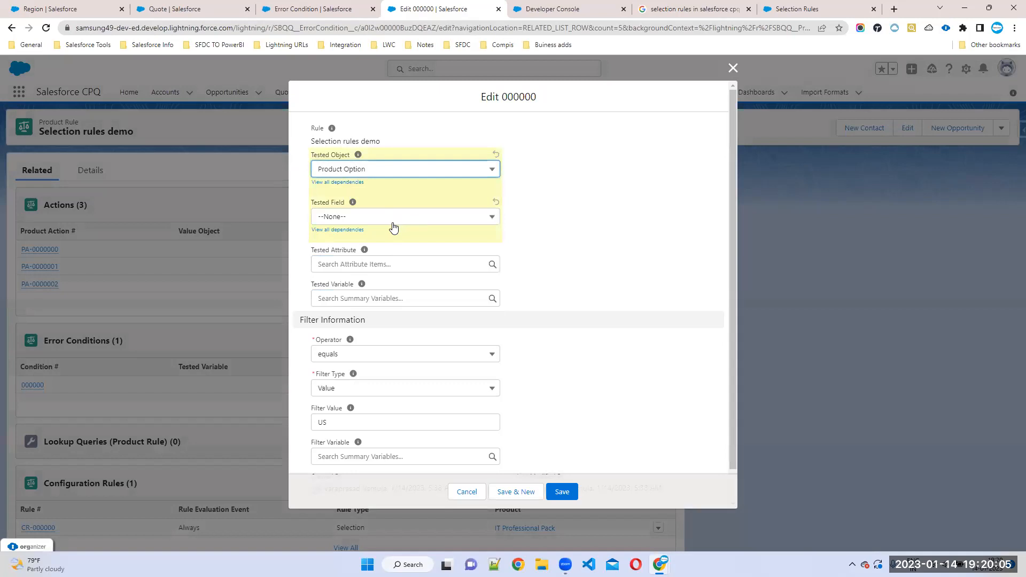
click(368, 220)
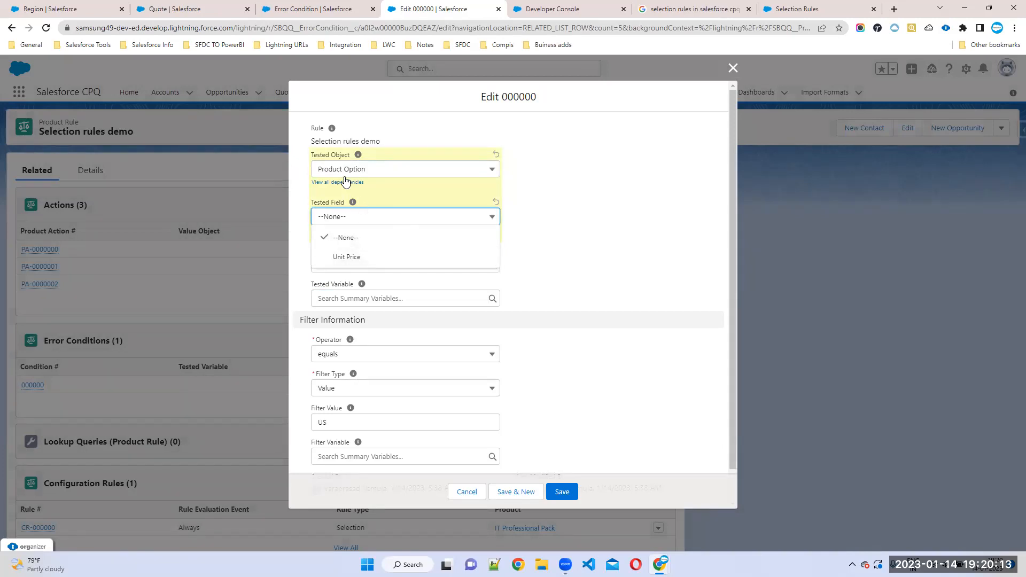
In the Developer Console notes, replace "Course" with "ProductCOde" in the Product Option line.
click(555, 9)
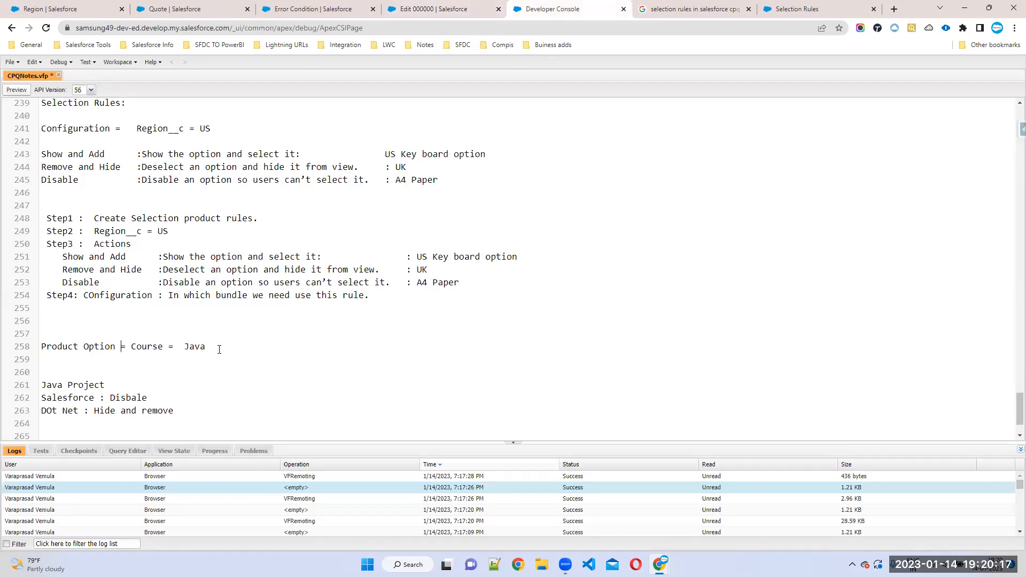
drag(182, 346, 220, 349)
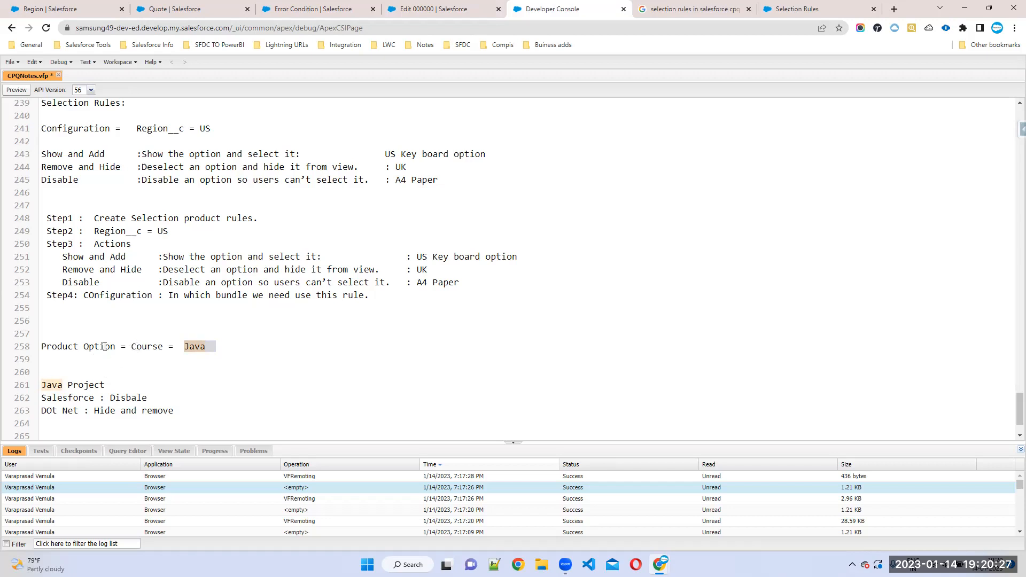
double_click(138, 346)
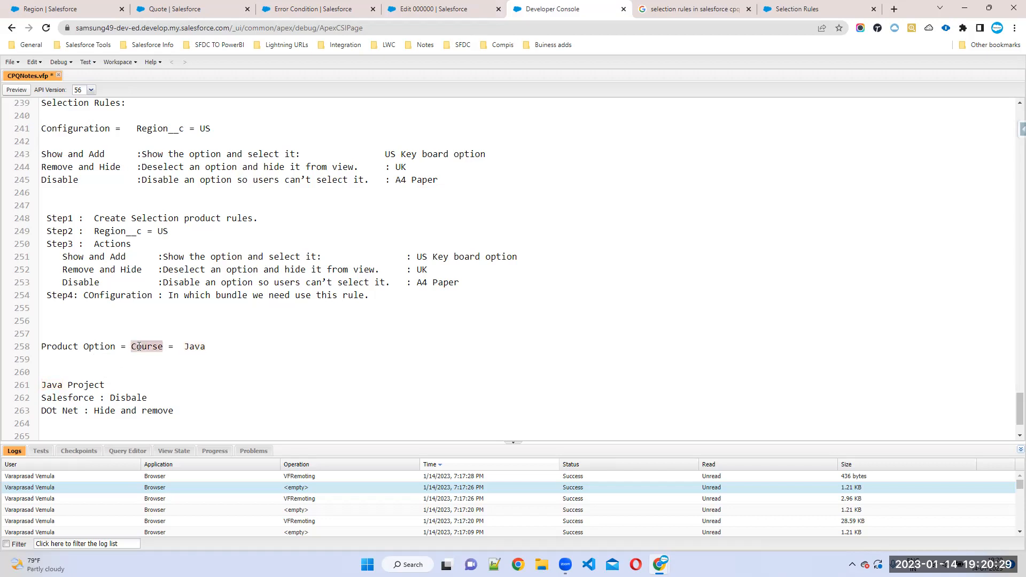
text(Product)
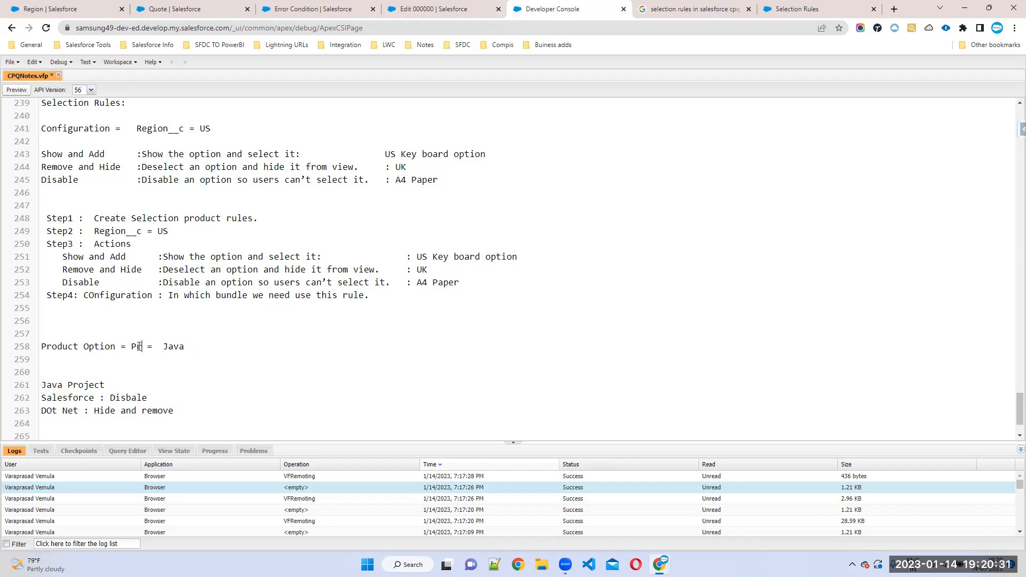
text(COde/)
key(Tab)
text(Name)
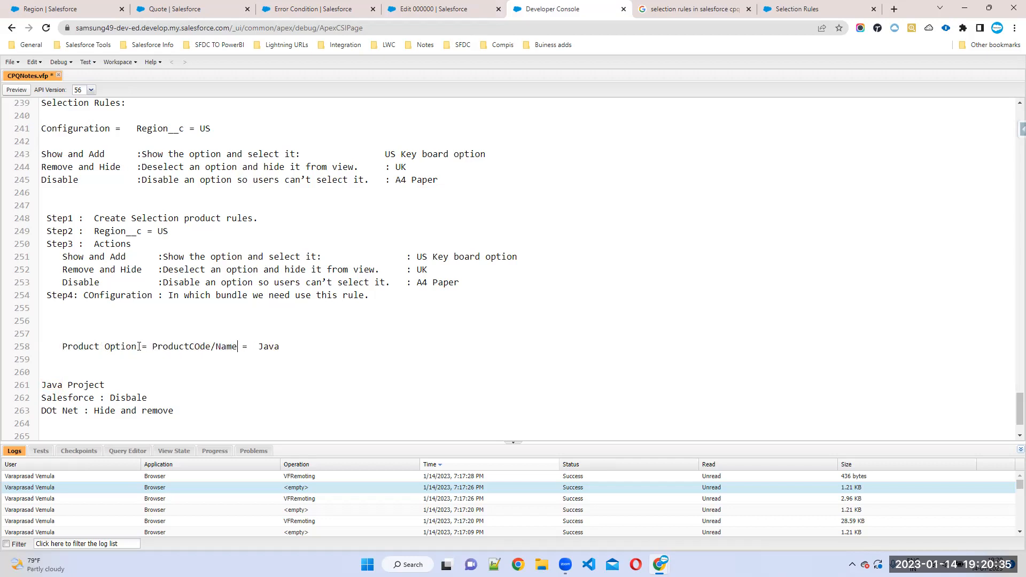
drag(210, 346, 238, 348)
key(BackSpace)
Change "Java" to "JAVA" at the end of the Product Option line.
drag(139, 347, 59, 346)
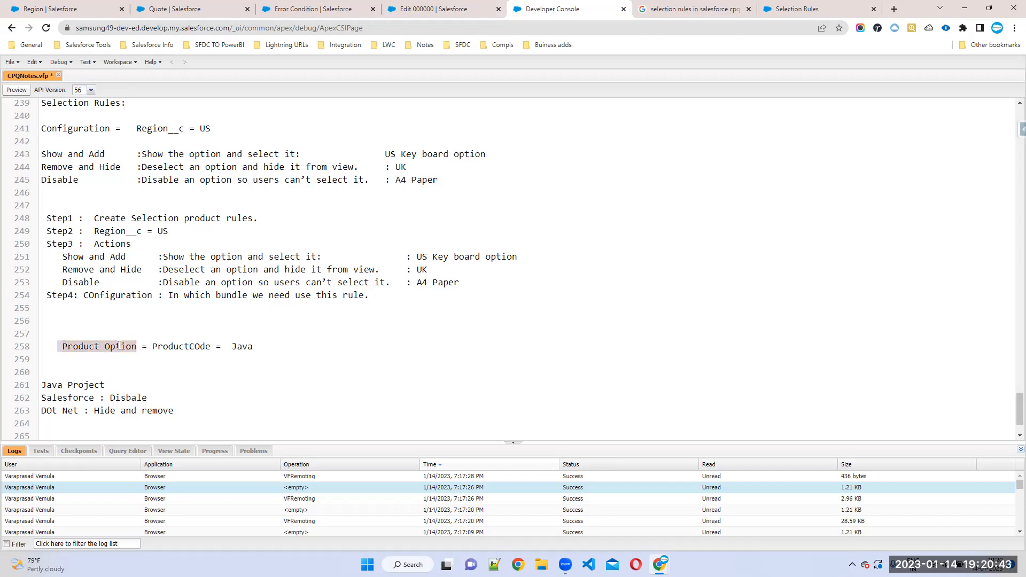
double_click(187, 347)
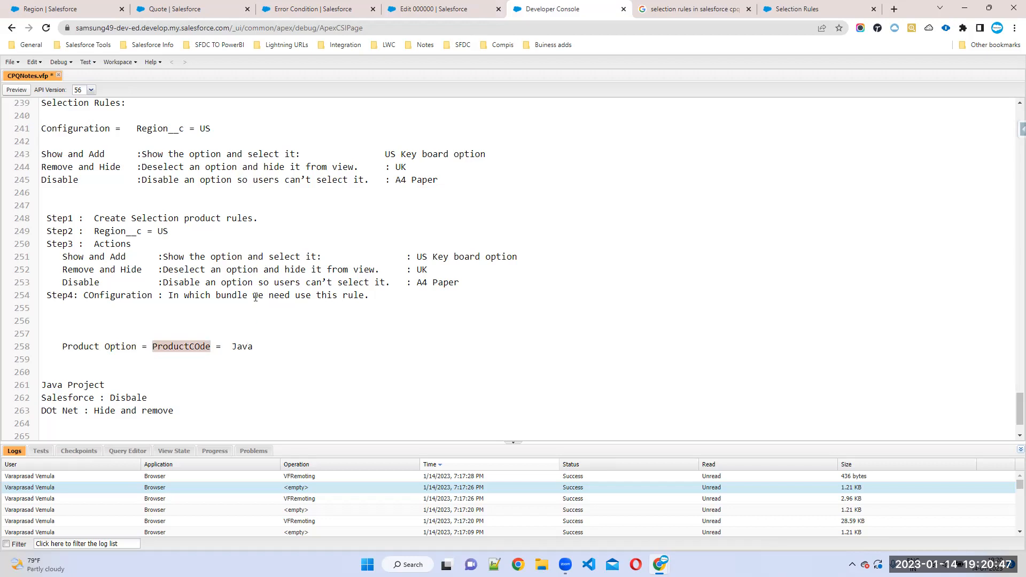
click(251, 346)
key(BackSpace)
key(BackSpace)
key(BackSpace)
text(AVA)
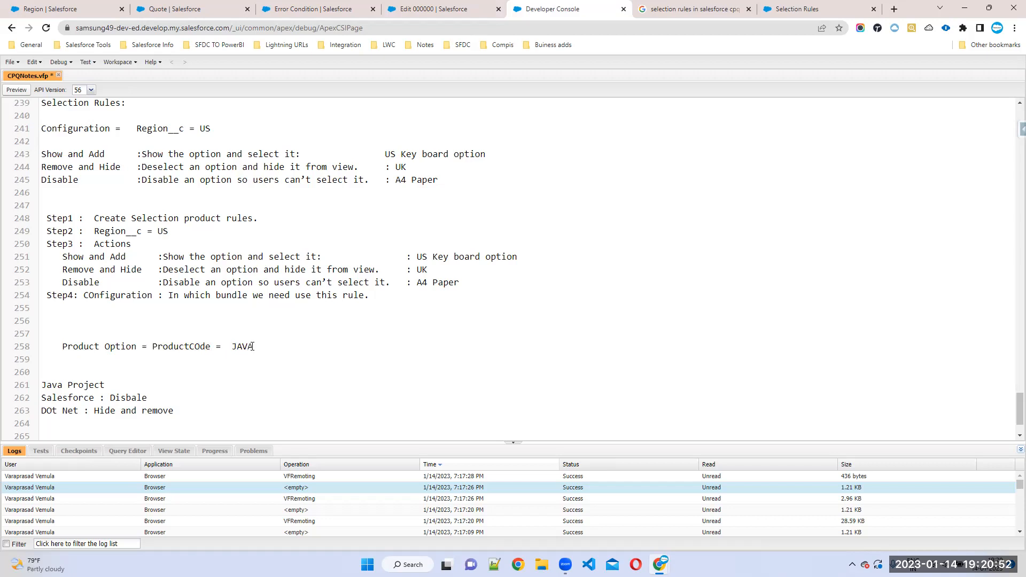
Insert "Select :" in front of "Java Project" on line 261.
drag(253, 346, 62, 346)
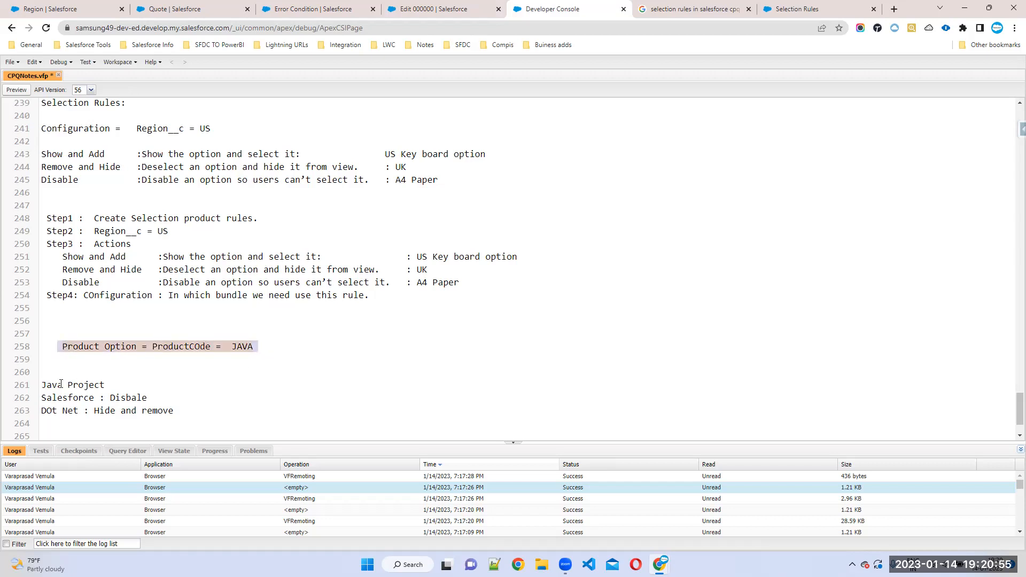
drag(41, 384, 203, 416)
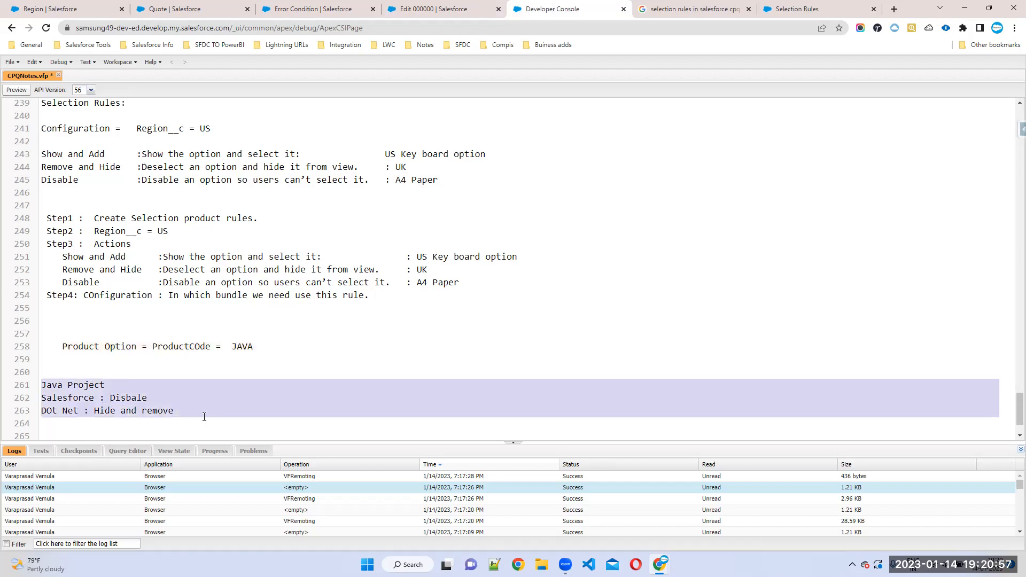
click(40, 386)
text(Select :)
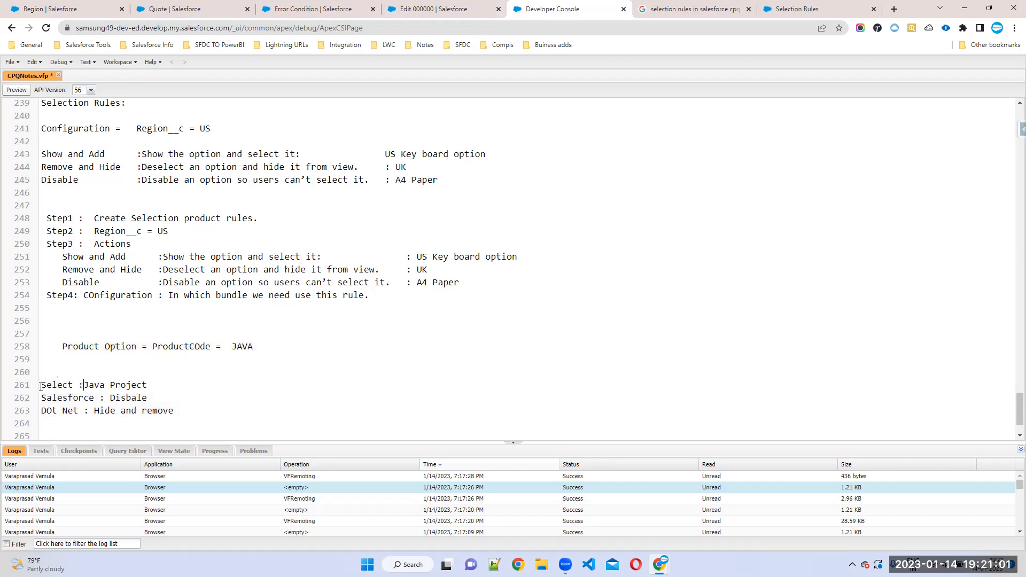
Remove the indent from the Product Option line and add the heading "Assignment:" on the line above it.
click(63, 346)
key(BackSpace)
key(BackSpace)
key(BackSpace)
key(BackSpace)
click(46, 334)
text(Assignment:)
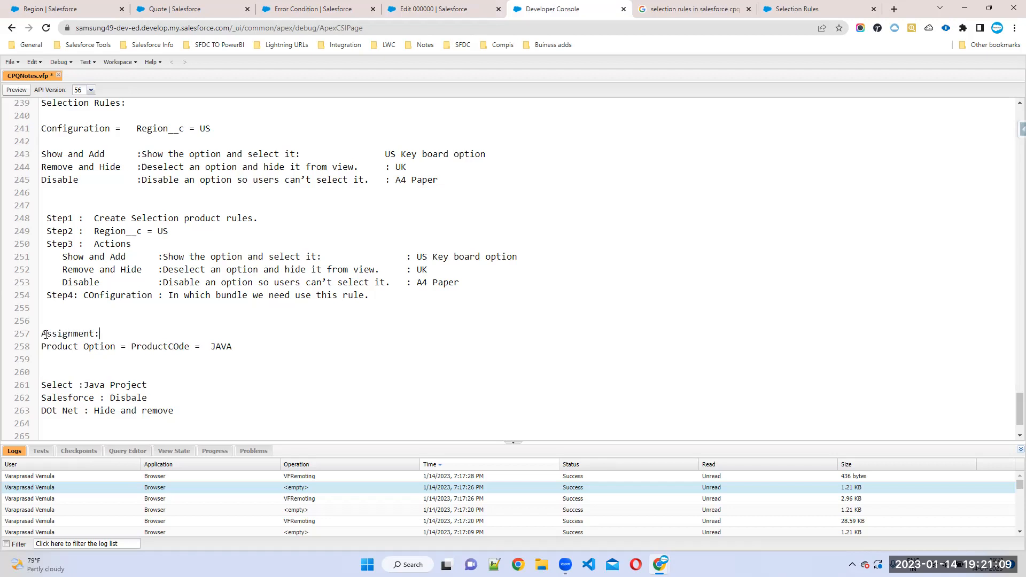
scroll(70, 184, up, 1)
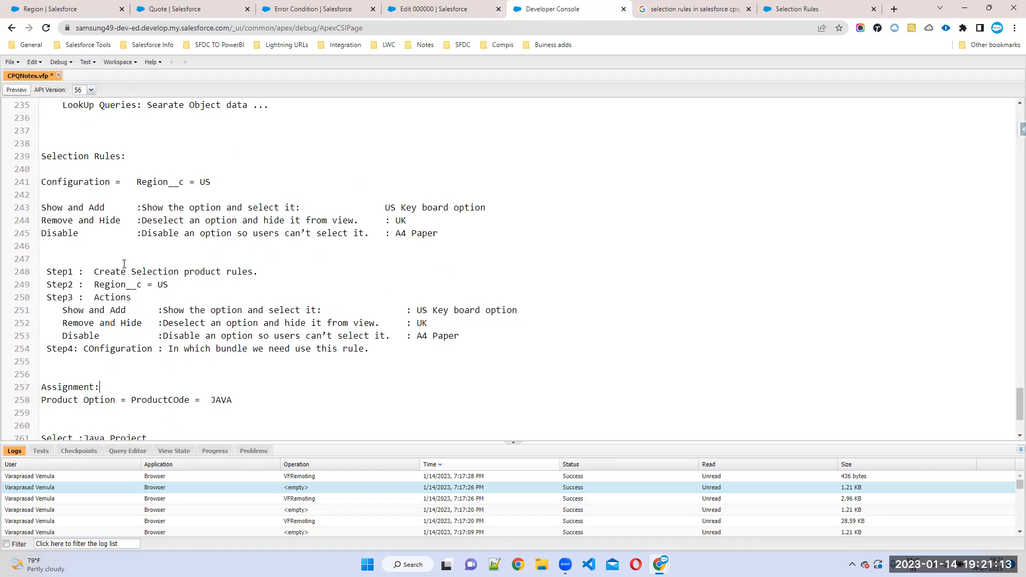
drag(45, 172, 227, 189)
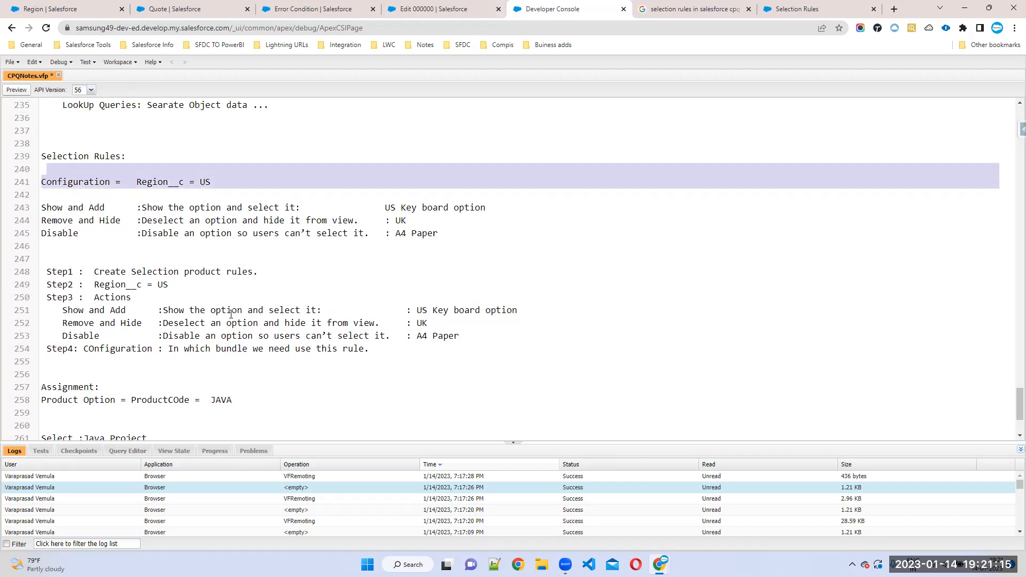
scroll(76, 178, down, 3)
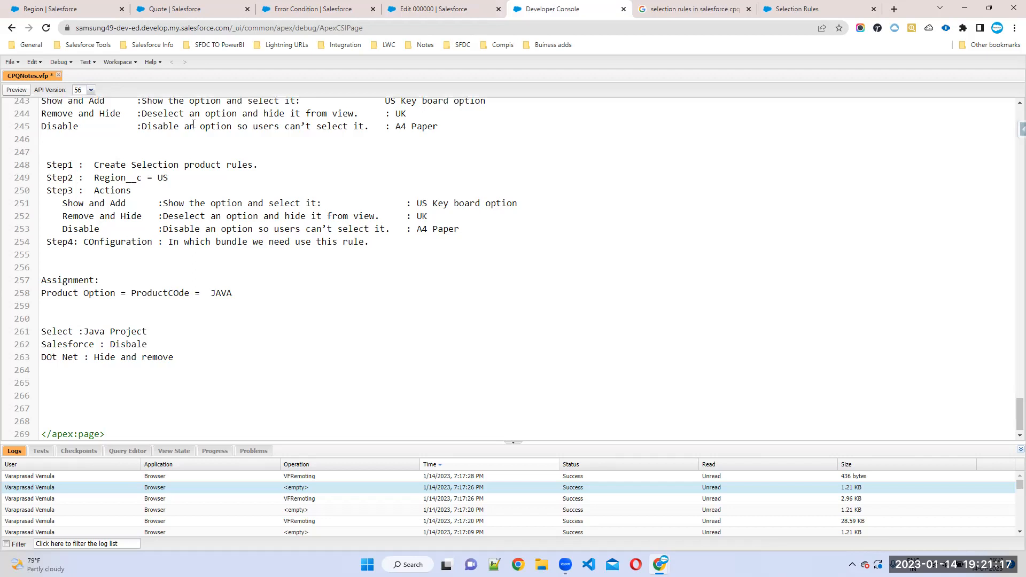